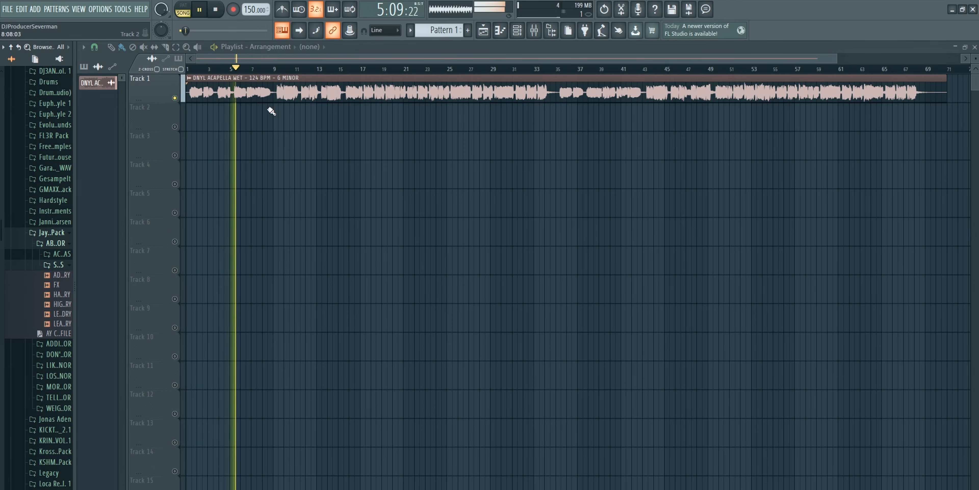
Listen to the acapella on Track 1 in the playlist, skipping ahead to about bar 9.
{"action": "scroll", "coordinate": [281, 77], "scroll_direction": "up", "scroll_amount": 3}
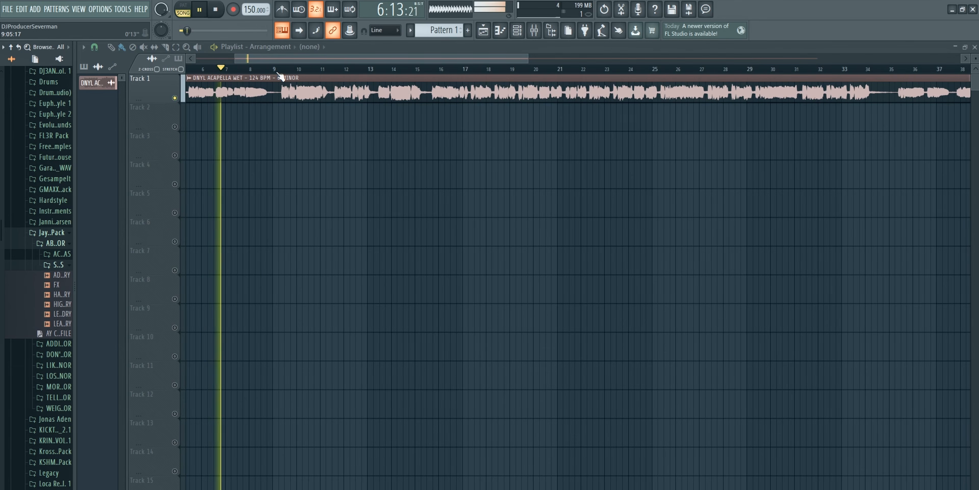
{"action": "scroll", "coordinate": [287, 74], "scroll_direction": "down", "scroll_amount": 3}
{"action": "left_click", "coordinate": [273, 69]}
{"action": "scroll", "coordinate": [358, 71], "scroll_direction": "up", "scroll_amount": 3}
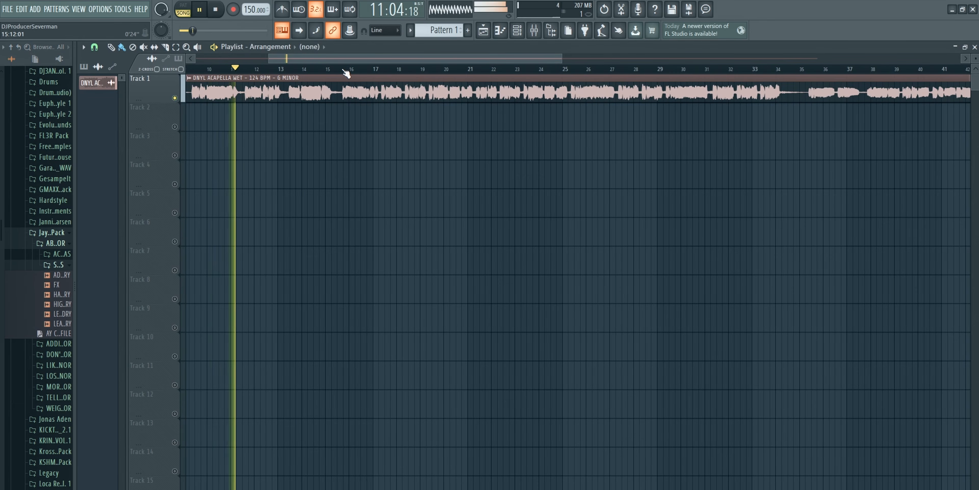
{"action": "scroll", "coordinate": [346, 72], "scroll_direction": "down", "scroll_amount": 3}
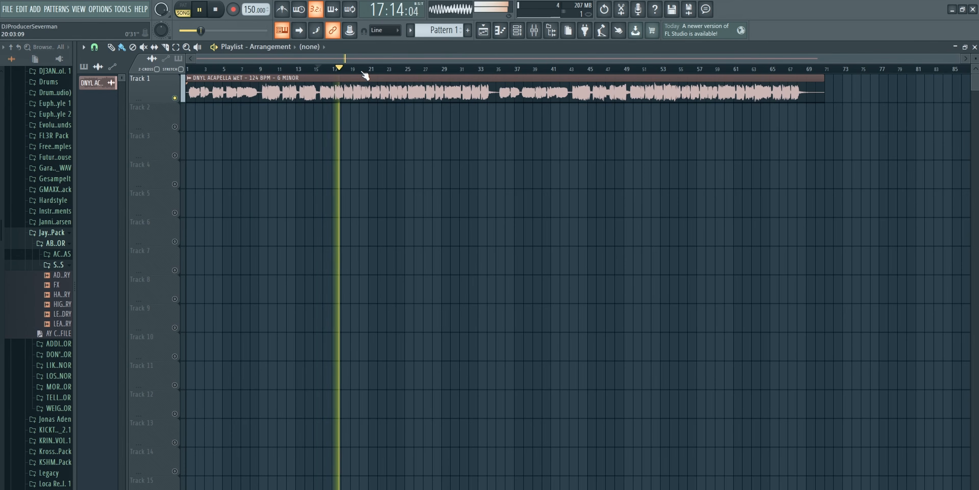
{"action": "scroll", "coordinate": [365, 75], "scroll_direction": "up", "scroll_amount": 1}
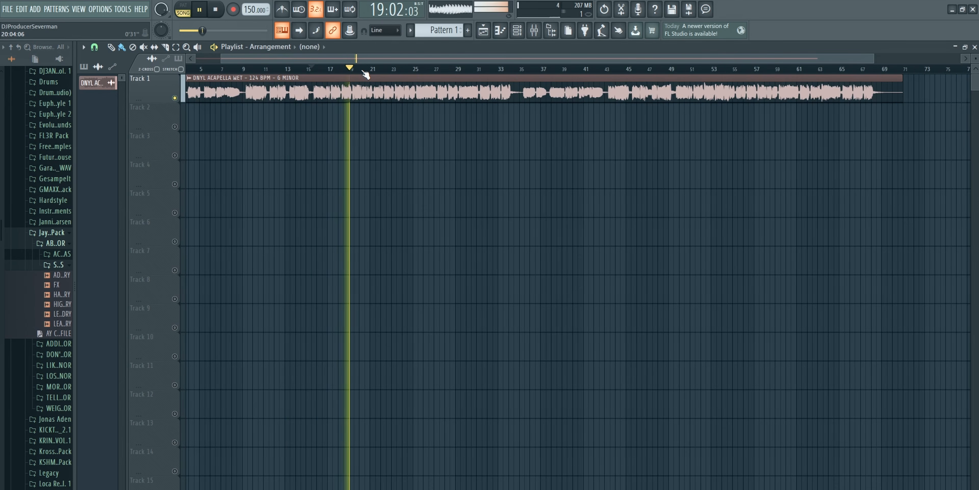
{"action": "scroll", "coordinate": [365, 74], "scroll_direction": "down", "scroll_amount": 1}
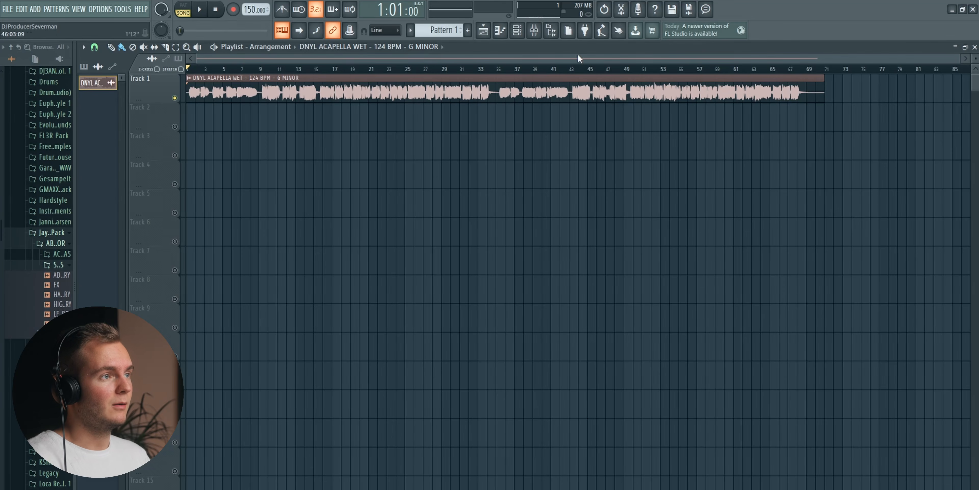
Show all channels in the channel rack and open the Royal Brass FG synth, placing its window over the playlist.
{"action": "left_click", "coordinate": [518, 33]}
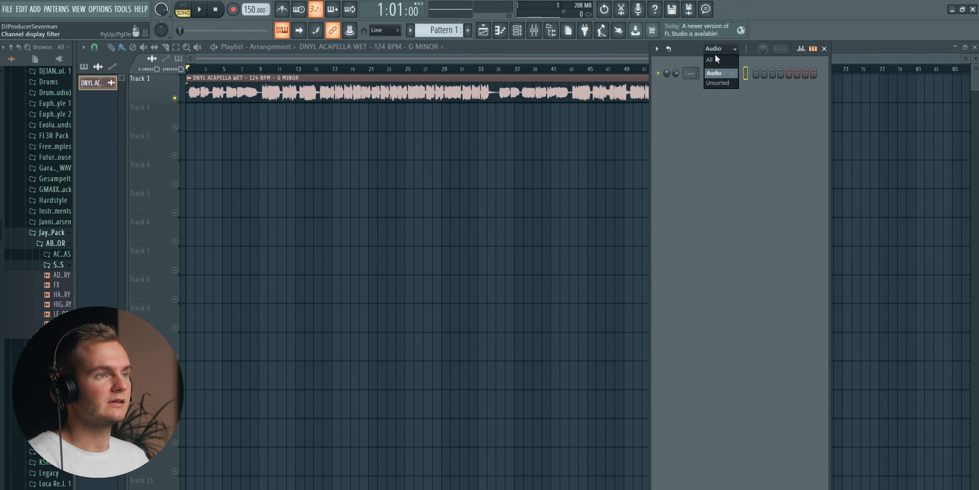
{"action": "left_click", "coordinate": [717, 59]}
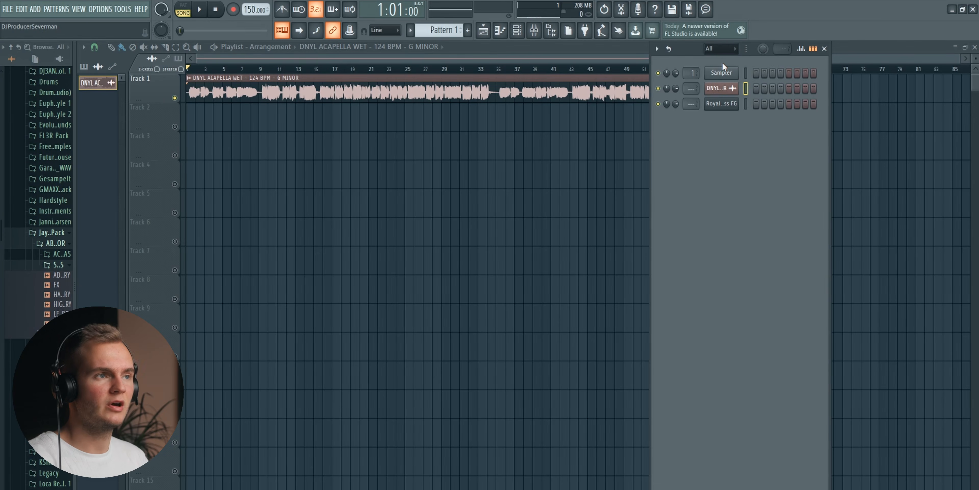
{"action": "left_click", "coordinate": [724, 105]}
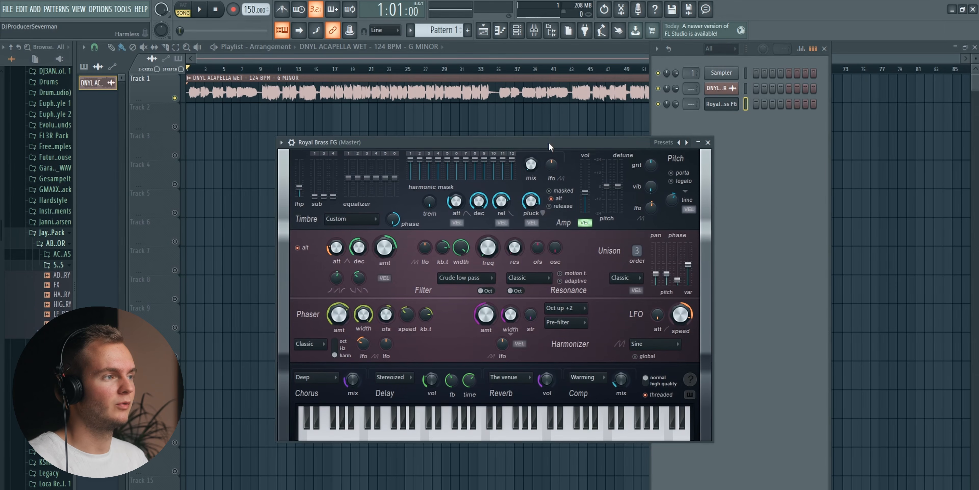
{"action": "left_click_drag", "start_coordinate": [550, 147], "coordinate": [550, 128]}
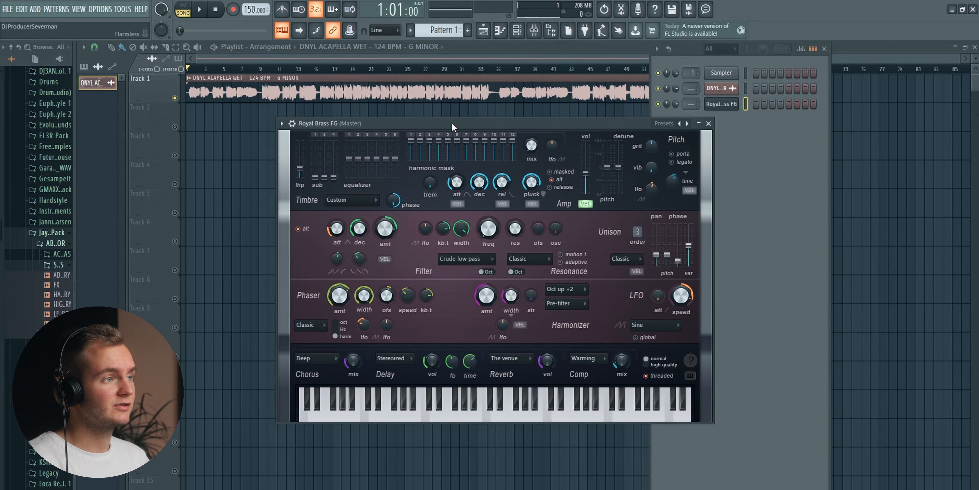
{"action": "left_click_drag", "start_coordinate": [452, 122], "coordinate": [446, 125]}
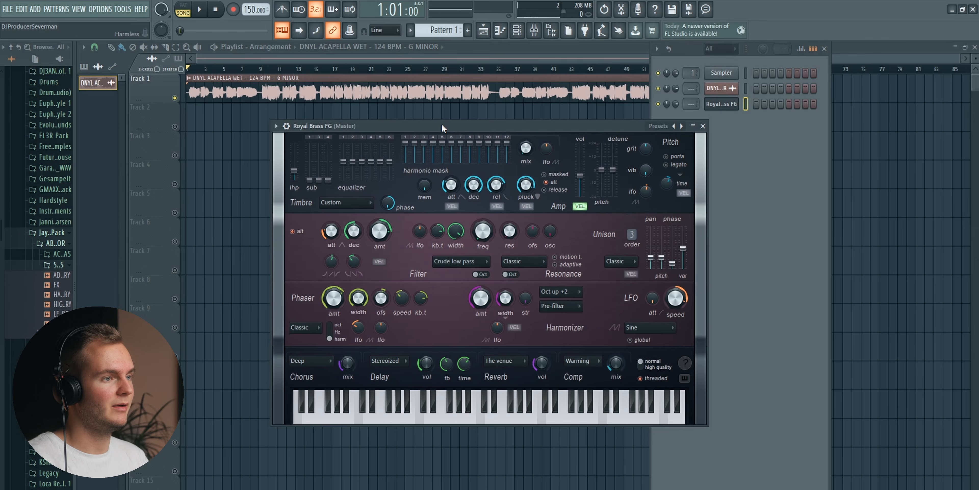
Audition a series of three-note chords on the Royal Brass FG synth.
{"action": "key", "text": "z"}
{"action": "key", "text": "v"}
{"action": "key", "text": "n"}
{"action": "key", "text": "x"}
{"action": "key", "text": "b"}
{"action": "key", "text": "m"}
{"action": "key", "text": "c"}
{"action": "key", "text": "n"}
{"action": "key", "text": "comma"}
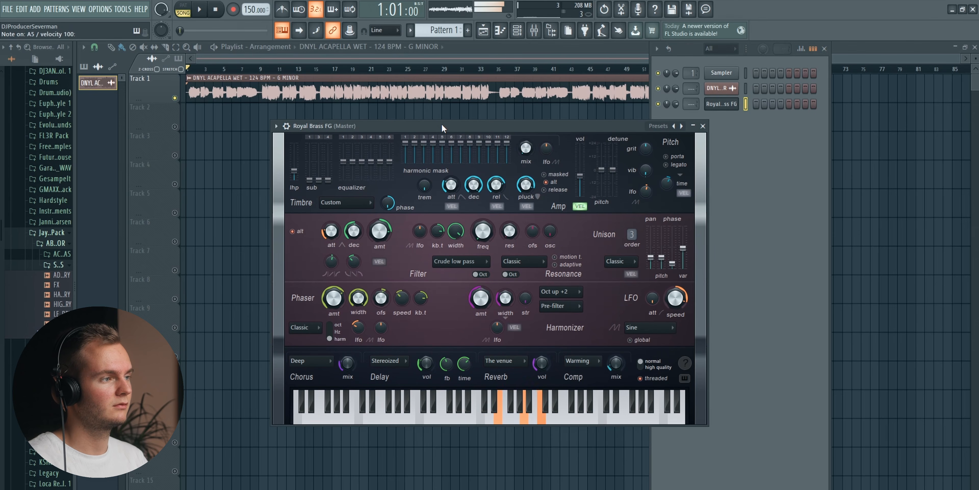
{"action": "key", "text": "v"}
{"action": "key", "text": "m"}
{"action": "key", "text": "period"}
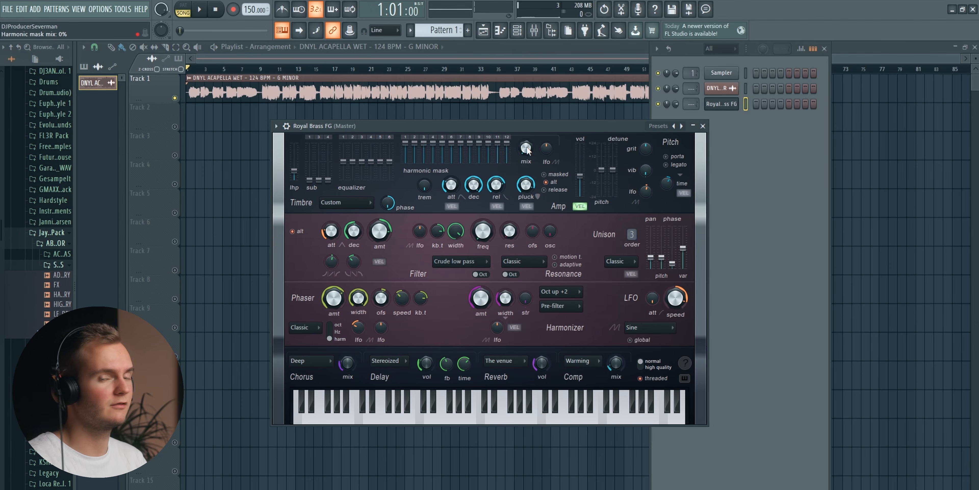
In the Royal Brass FG piano roll, draw one-bar D#4 and G4 notes from bar 1, followed by a two-bar F4.
{"action": "key", "text": "space"}
{"action": "right_click", "coordinate": [730, 103]}
{"action": "left_click", "coordinate": [760, 104]}
{"action": "scroll", "coordinate": [272, 71], "scroll_direction": "down", "scroll_amount": 1}
{"action": "key", "text": "space"}
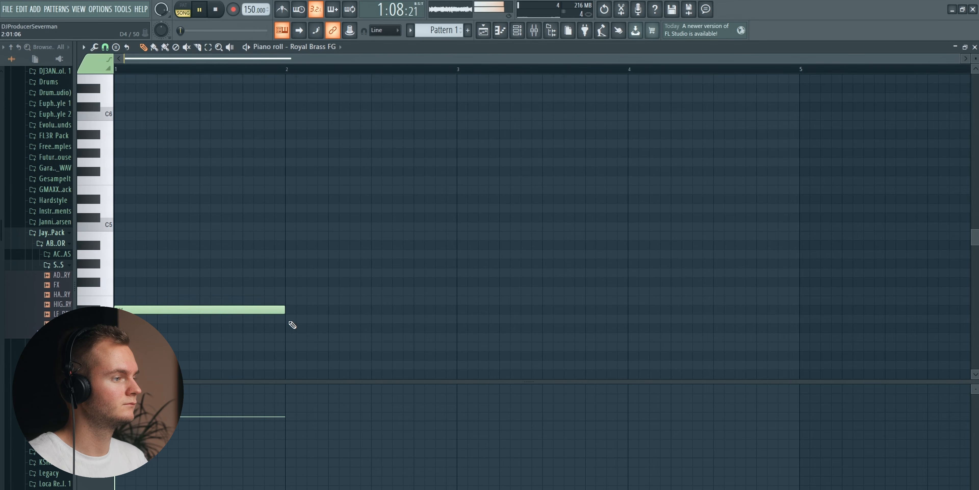
{"action": "scroll", "coordinate": [312, 257], "scroll_direction": "down", "scroll_amount": 1}
{"action": "left_click_drag", "start_coordinate": [304, 249], "coordinate": [305, 243]}
{"action": "left_click_drag", "start_coordinate": [467, 266], "coordinate": [468, 263]}
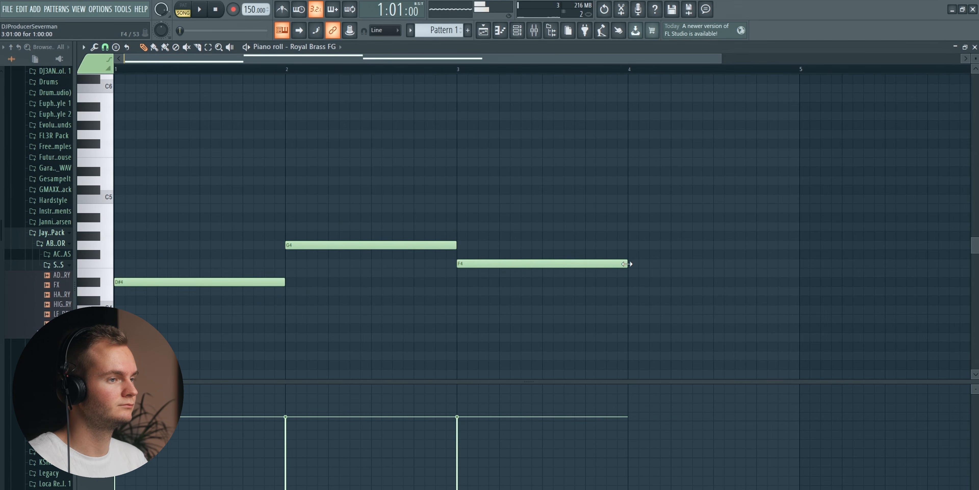
Place Pattern 1 on Track 2 of the playlist at bar 2, beneath the acapella.
{"action": "left_click", "coordinate": [483, 30]}
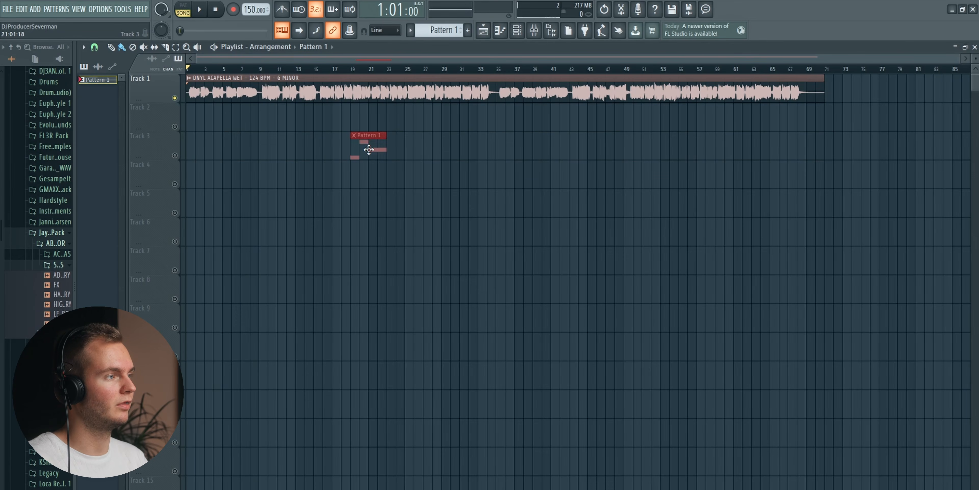
{"action": "scroll", "coordinate": [207, 71], "scroll_direction": "up", "scroll_amount": 5}
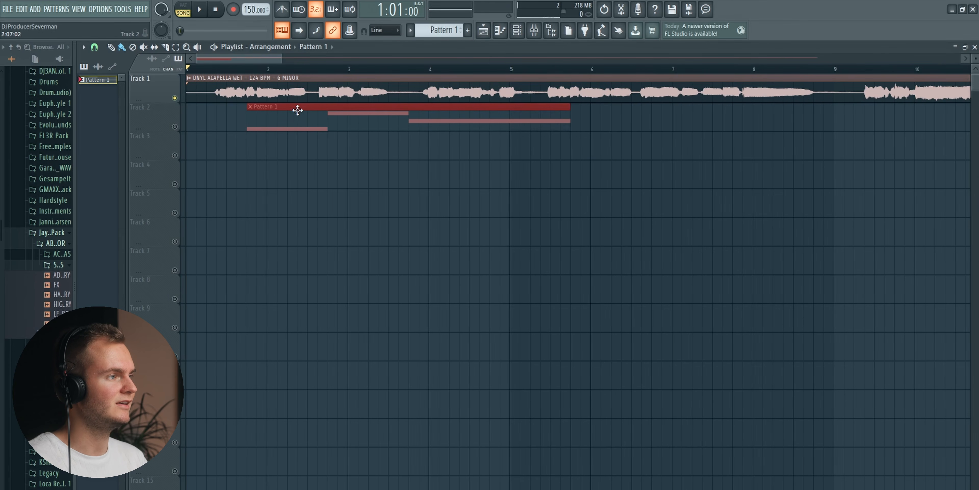
{"action": "scroll", "coordinate": [236, 70], "scroll_direction": "down", "scroll_amount": 6}
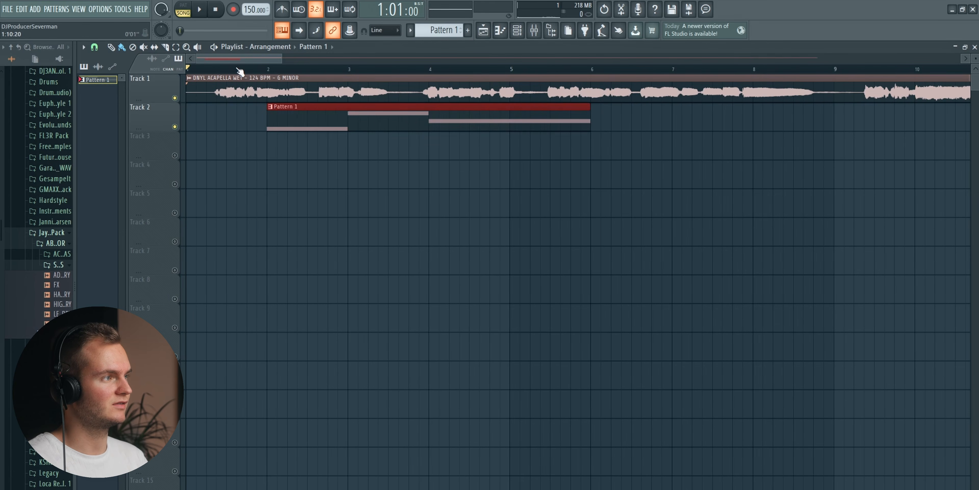
Duplicate the four-bar bass phrase to bar 5 in the piano roll while playing it along with the acapella.
{"action": "double_click", "coordinate": [263, 118]}
{"action": "key", "text": "space"}
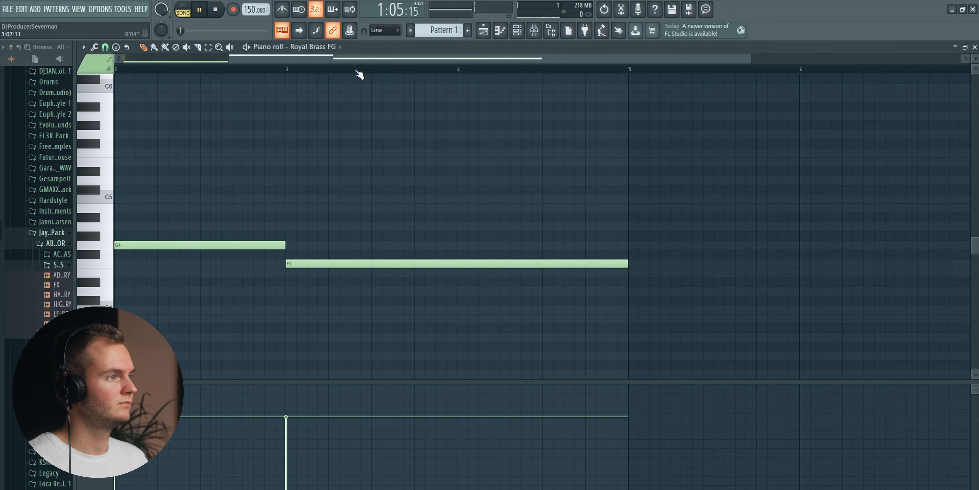
{"action": "scroll", "coordinate": [360, 72], "scroll_direction": "down", "scroll_amount": 2}
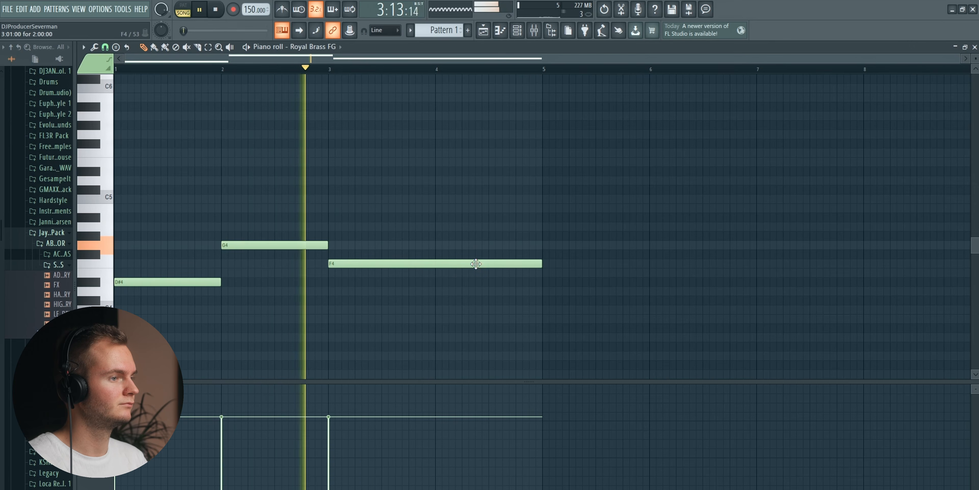
{"action": "left_click_drag", "start_coordinate": [194, 219], "coordinate": [406, 330]}
{"action": "key", "text": "ctrl+b"}
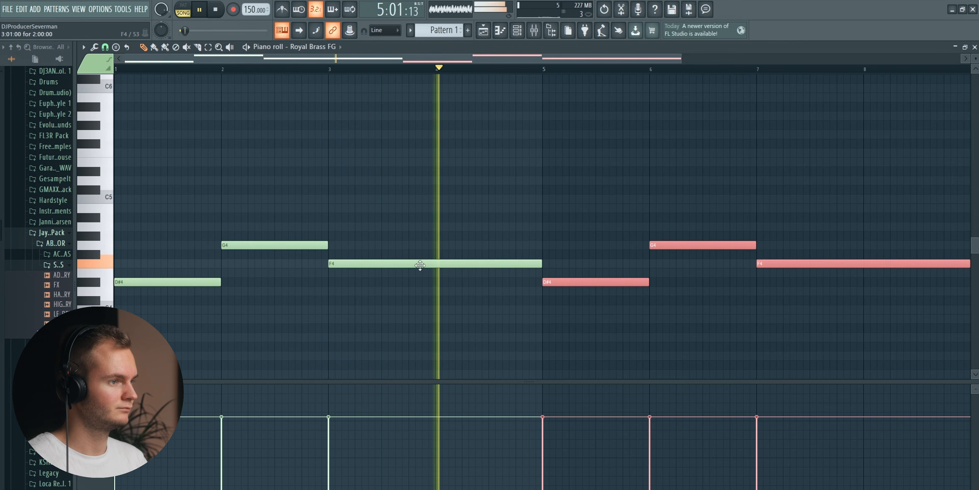
{"action": "scroll", "coordinate": [481, 69], "scroll_direction": "down", "scroll_amount": 2}
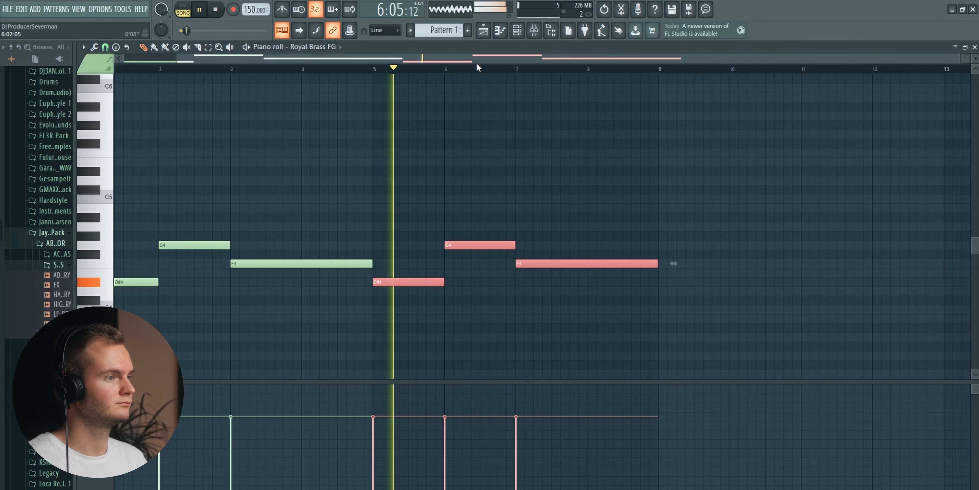
{"action": "scroll", "coordinate": [477, 67], "scroll_direction": "left", "scroll_amount": 4}
{"action": "scroll", "coordinate": [481, 72], "scroll_direction": "left", "scroll_amount": 1}
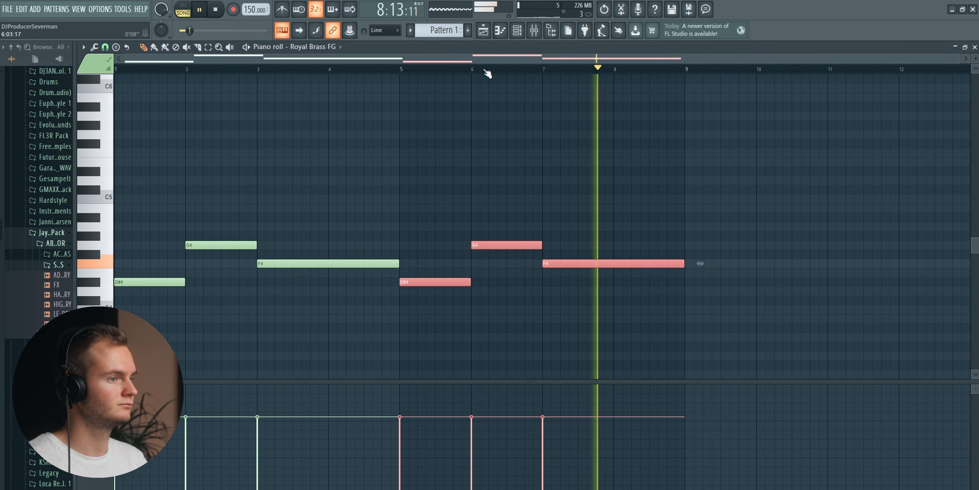
Stop playback and duplicate the selected notes again so the phrase fills bars 9 to 16.
{"action": "key", "text": "space"}
{"action": "key", "text": "ctrl+b"}
{"action": "scroll", "coordinate": [490, 70], "scroll_direction": "down", "scroll_amount": 2}
{"action": "scroll", "coordinate": [493, 72], "scroll_direction": "down", "scroll_amount": 1}
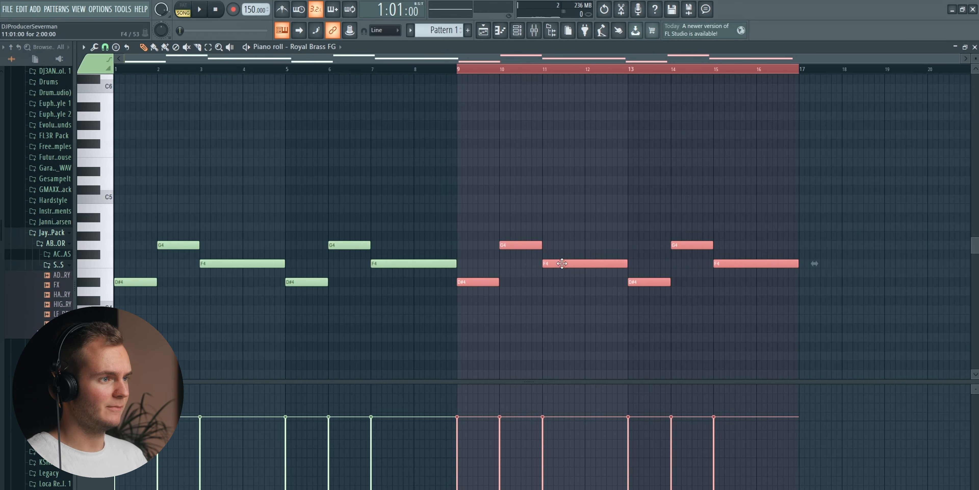
Raise the notes at bars 9 and 13 to C5 and those at bars 10 and 14 to A#4, auditioning the change.
{"action": "scroll", "coordinate": [505, 69], "scroll_direction": "up", "scroll_amount": 3}
{"action": "left_click", "coordinate": [474, 208]}
{"action": "right_click", "coordinate": [502, 208]}
{"action": "left_click_drag", "start_coordinate": [440, 282], "coordinate": [439, 202]}
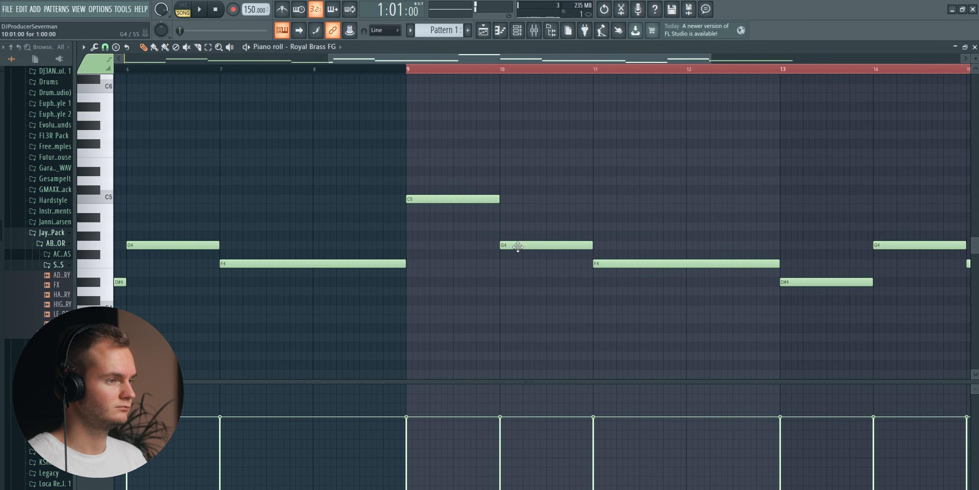
{"action": "left_click", "coordinate": [414, 69]}
{"action": "scroll", "coordinate": [415, 68], "scroll_direction": "down", "scroll_amount": 3}
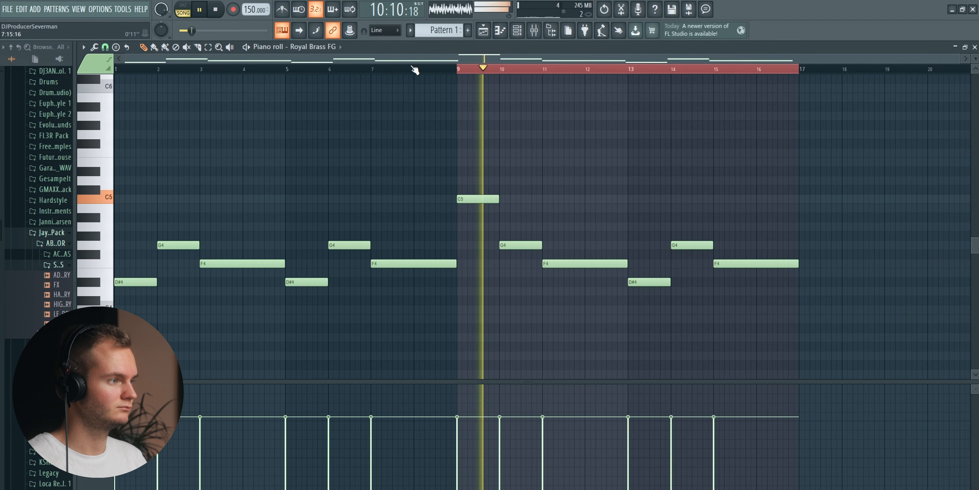
{"action": "key", "text": "space"}
{"action": "left_click_drag", "start_coordinate": [526, 241], "coordinate": [525, 232]}
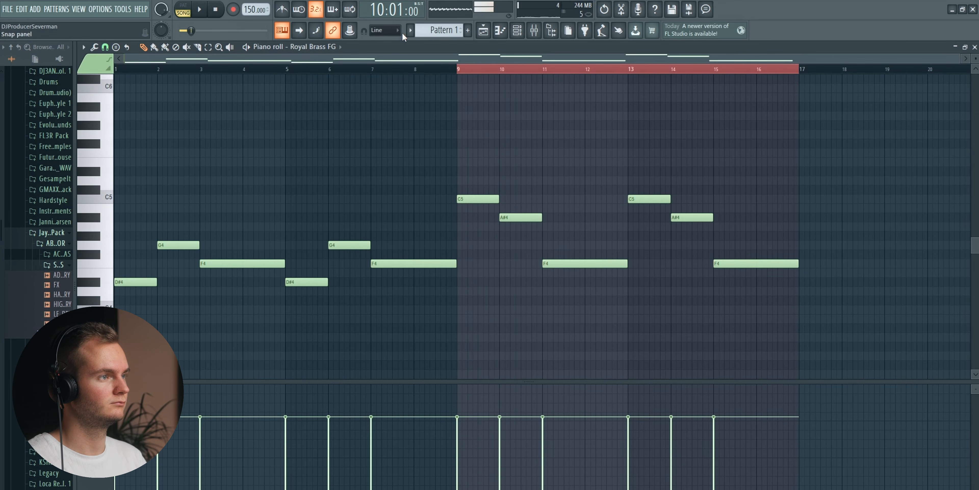
Copy all sixteen bars of notes one octave higher and play the pattern.
{"action": "left_click_drag", "start_coordinate": [123, 282], "coordinate": [123, 171]}
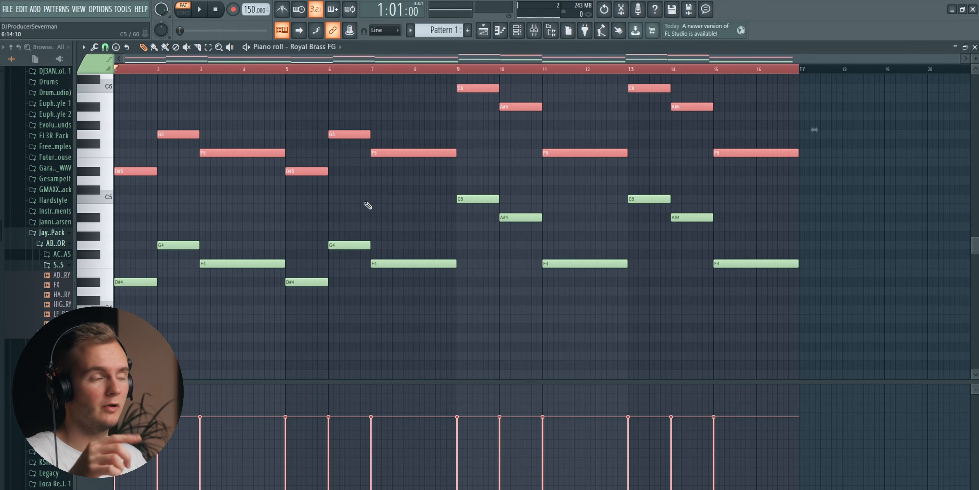
{"action": "key", "text": "space"}
{"action": "scroll", "coordinate": [368, 205], "scroll_direction": "up", "scroll_amount": 3}
Copy the upper octave line down to start on A#4, adding a fifth above every root note.
{"action": "scroll", "coordinate": [259, 183], "scroll_direction": "down", "scroll_amount": 3}
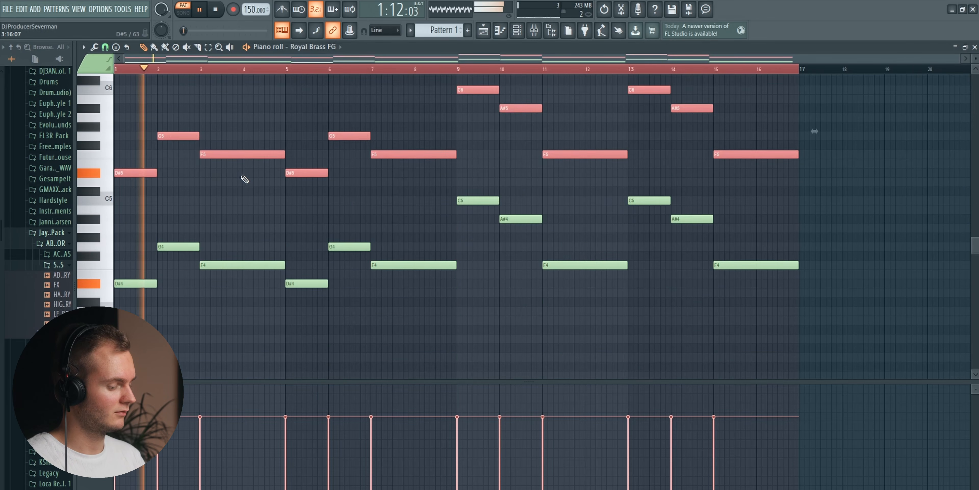
{"action": "left_click_drag", "start_coordinate": [116, 174], "coordinate": [105, 219]}
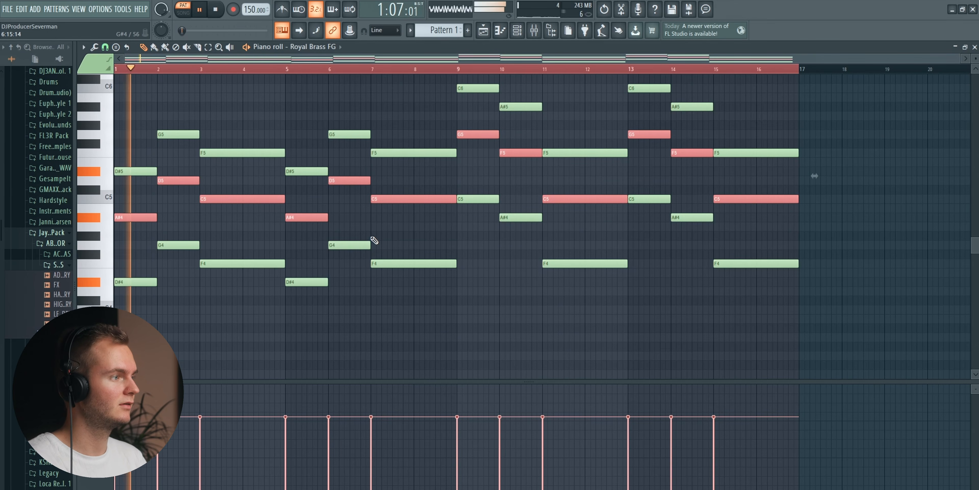
{"action": "scroll", "coordinate": [379, 224], "scroll_direction": "up", "scroll_amount": 1}
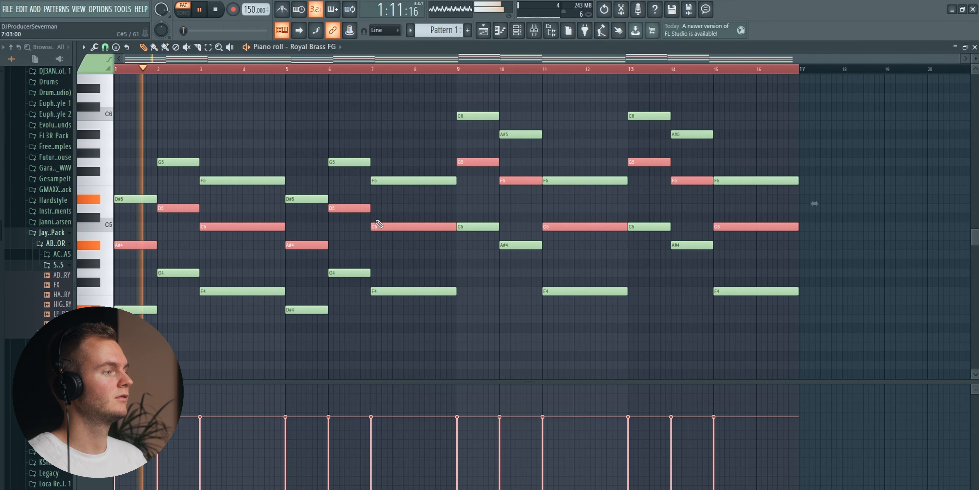
Try all the G5 notes one octave lower, then restore them and clear the selection.
{"action": "left_click", "coordinate": [106, 163]}
{"action": "key", "text": "ctrl+Down"}
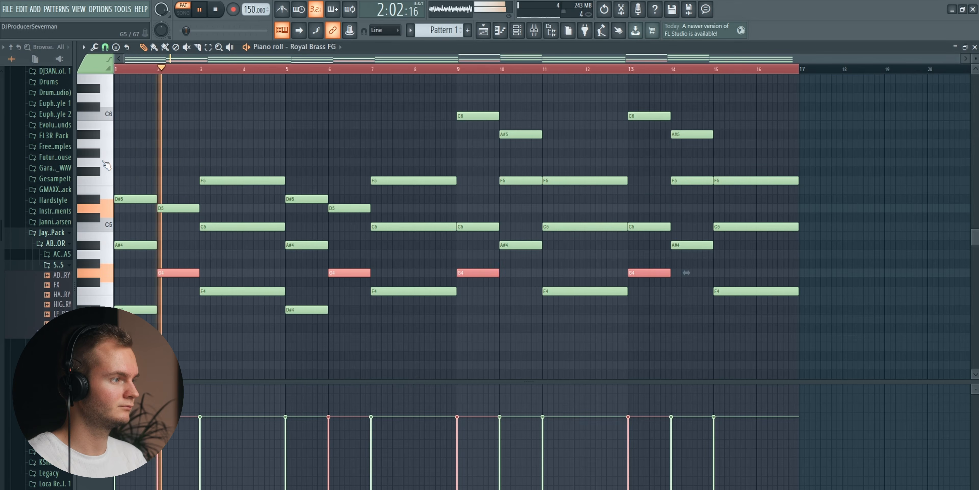
{"action": "key", "text": "ctrl+z"}
{"action": "key", "text": "ctrl+d"}
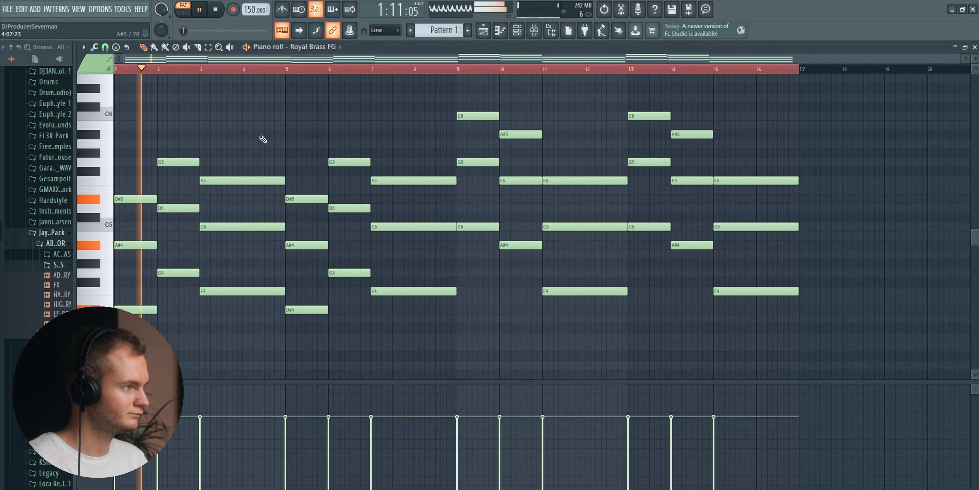
Copy the upper melody line four semitones higher so it starts on G5, and play the pattern.
{"action": "scroll", "coordinate": [431, 190], "scroll_direction": "up", "scroll_amount": 3}
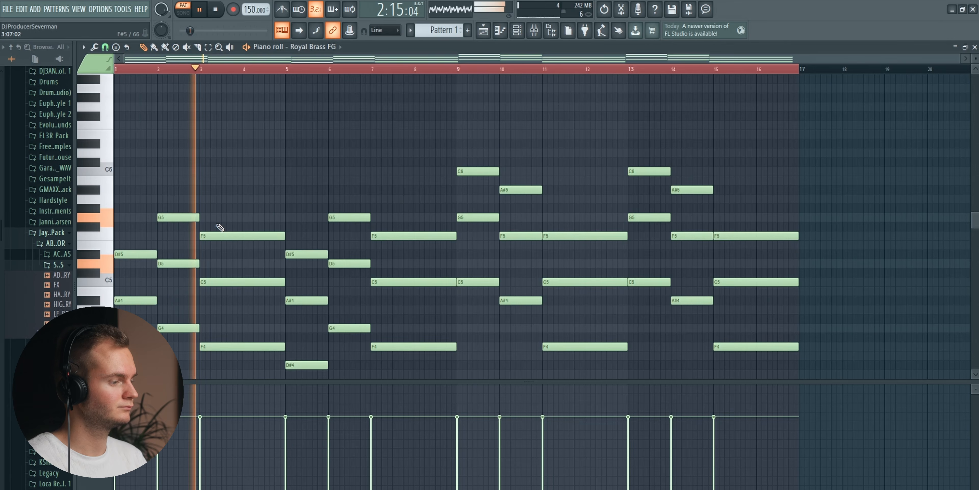
{"action": "key", "text": "space"}
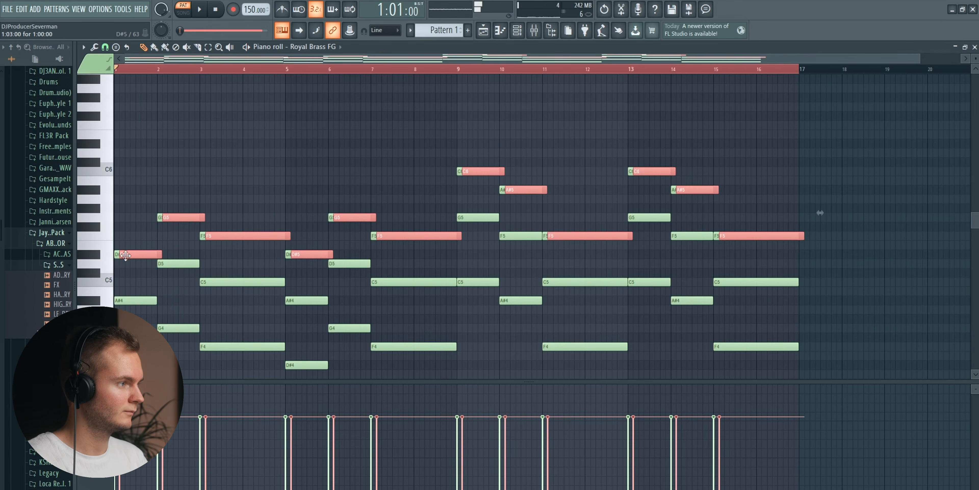
{"action": "left_click_drag", "start_coordinate": [126, 255], "coordinate": [89, 218]}
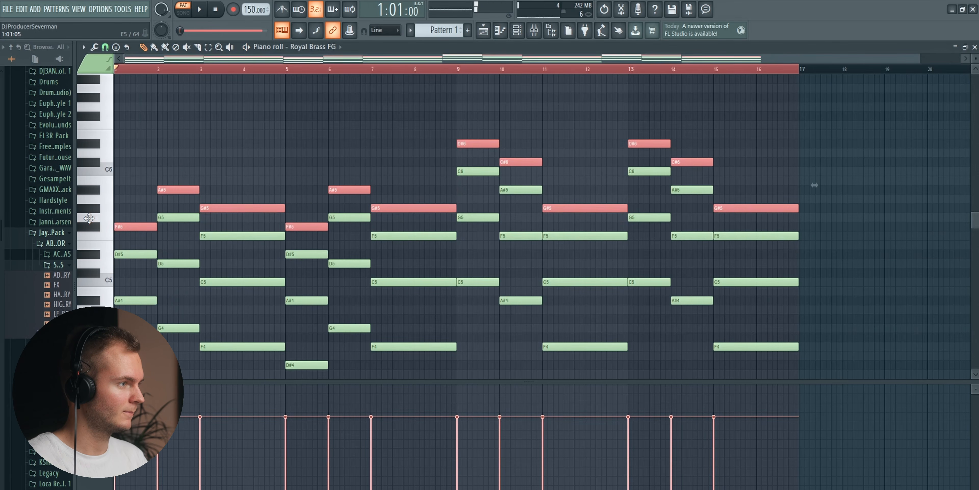
{"action": "key", "text": "shift+Up"}
{"action": "key", "text": "space"}
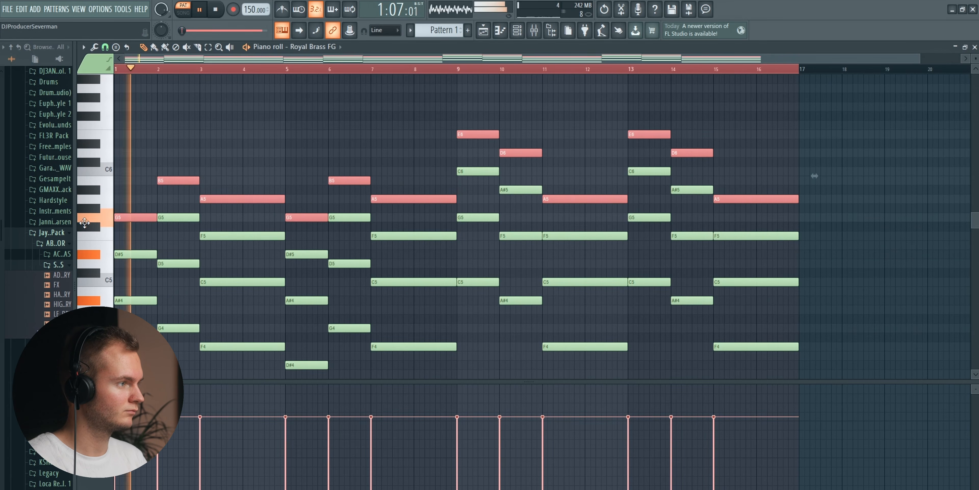
Lower the B5 notes at bars 2 and 6 to A#5 and audition the change.
{"action": "left_click", "coordinate": [102, 187], "text": "ctrl"}
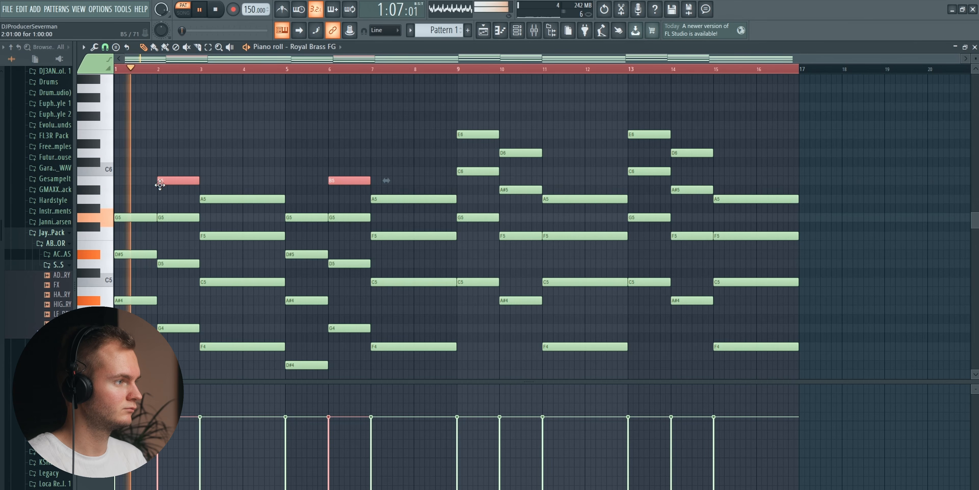
{"action": "left_click_drag", "start_coordinate": [167, 183], "coordinate": [167, 194]}
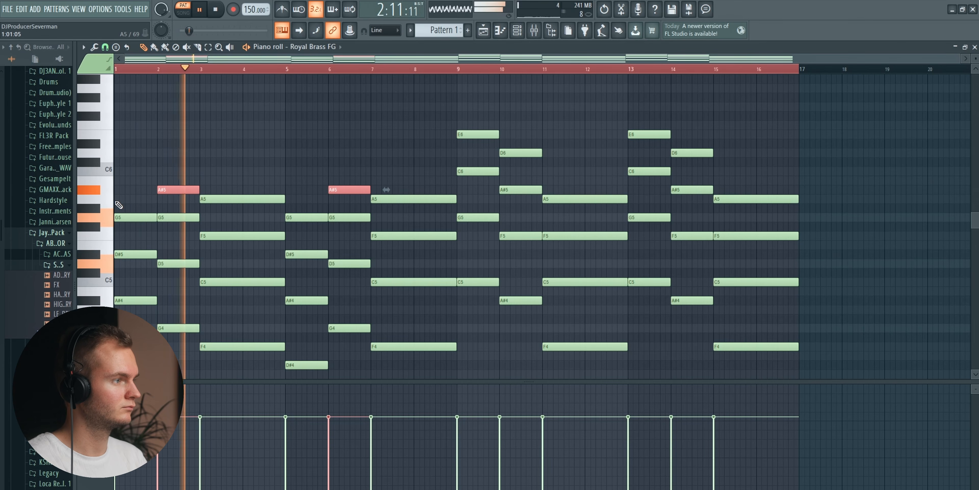
{"action": "scroll", "coordinate": [248, 201], "scroll_direction": "down", "scroll_amount": 3}
{"action": "scroll", "coordinate": [179, 169], "scroll_direction": "up", "scroll_amount": 3}
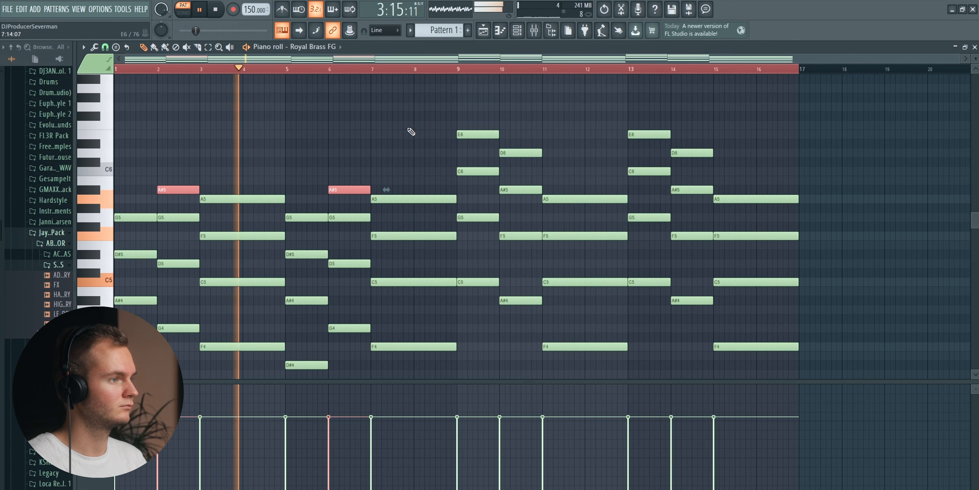
{"action": "left_click", "coordinate": [297, 69]}
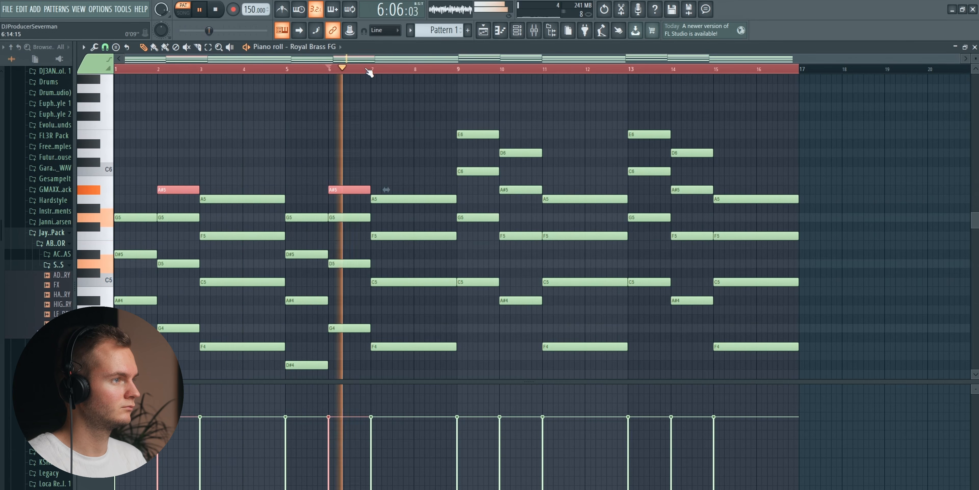
Lower the E6 notes at bars 9 and 13 to D#6 and audition from bar 9.
{"action": "left_click", "coordinate": [461, 69]}
{"action": "key", "text": "space"}
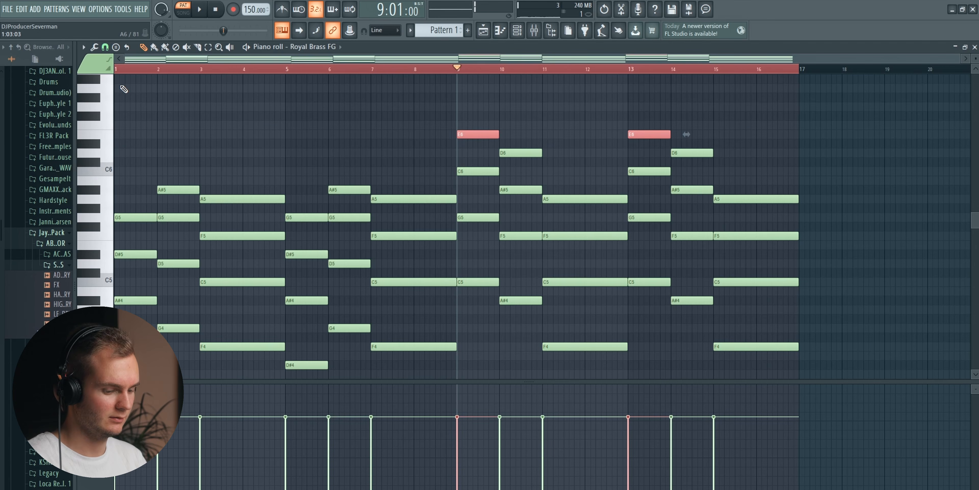
{"action": "key", "text": "shift+Down"}
{"action": "key", "text": "space"}
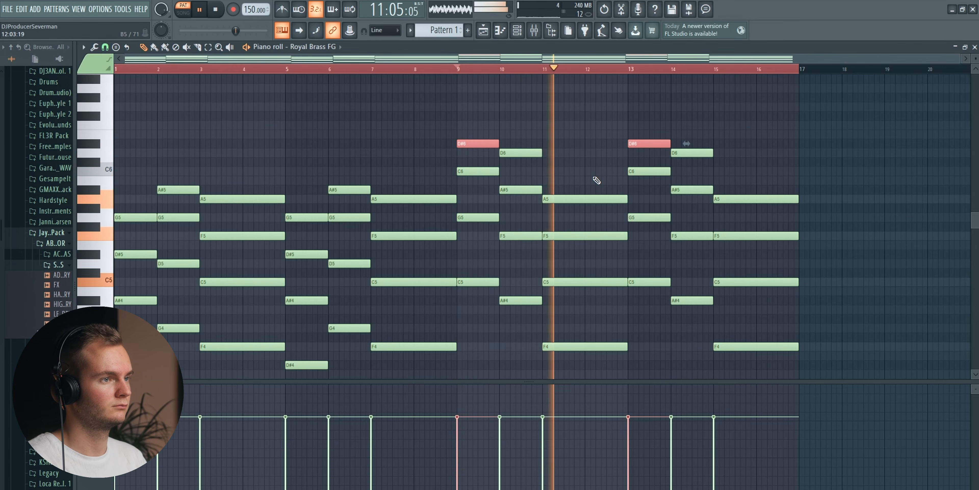
{"action": "scroll", "coordinate": [596, 180], "scroll_direction": "down", "scroll_amount": 3}
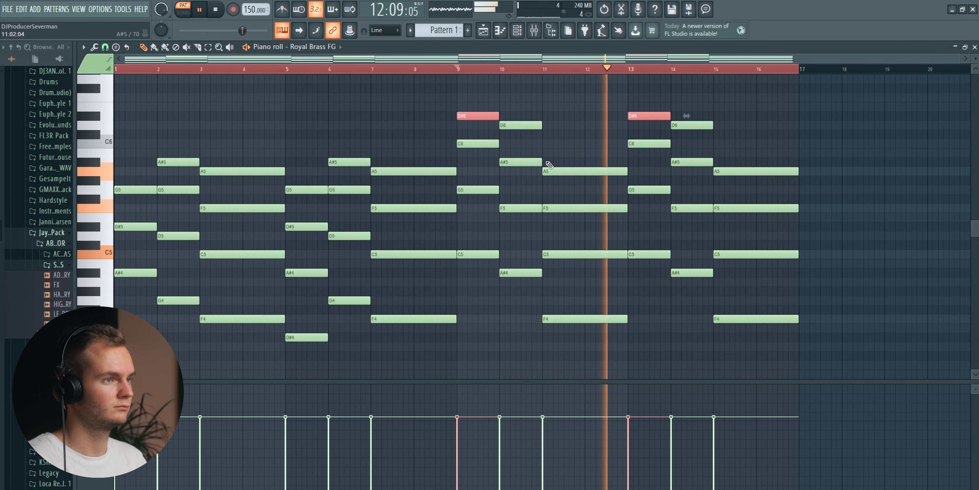
{"action": "key", "text": "space"}
Move the D#6 and D6 notes at bars 9, 10, 13 and 14 down one octave and play from bar 9.
{"action": "left_click_drag", "start_coordinate": [97, 122], "coordinate": [98, 128]}
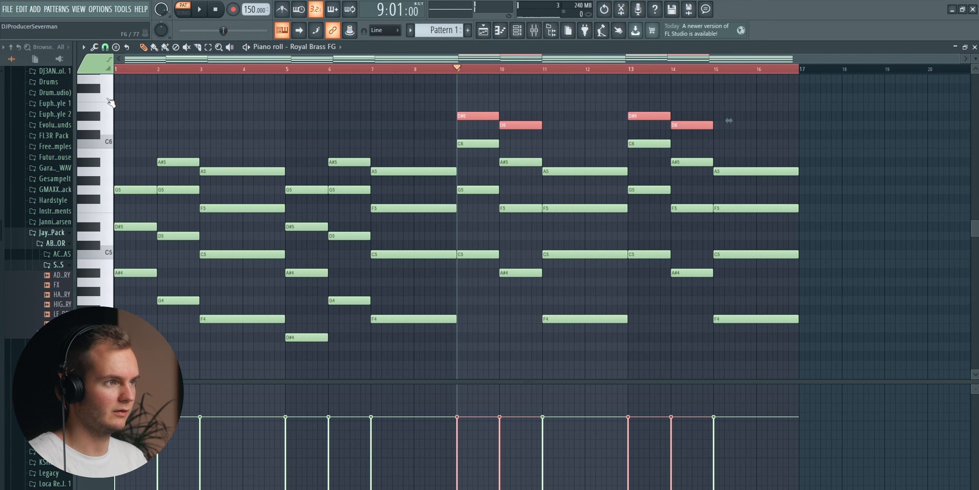
{"action": "key", "text": "ctrl+Down"}
{"action": "key", "text": "space"}
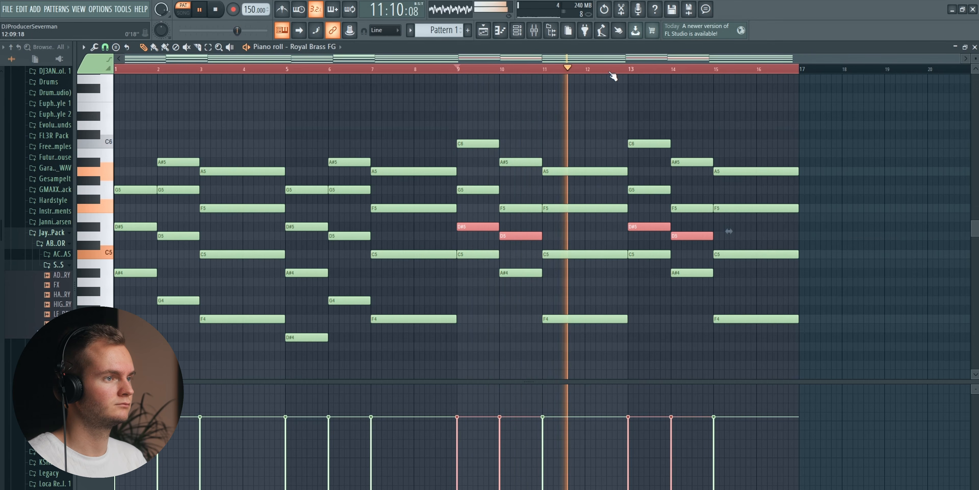
Raise the A#4 notes at bars 1 and 5 one octave to A#5 and audition the pattern.
{"action": "key", "text": "space"}
{"action": "left_click", "coordinate": [92, 164]}
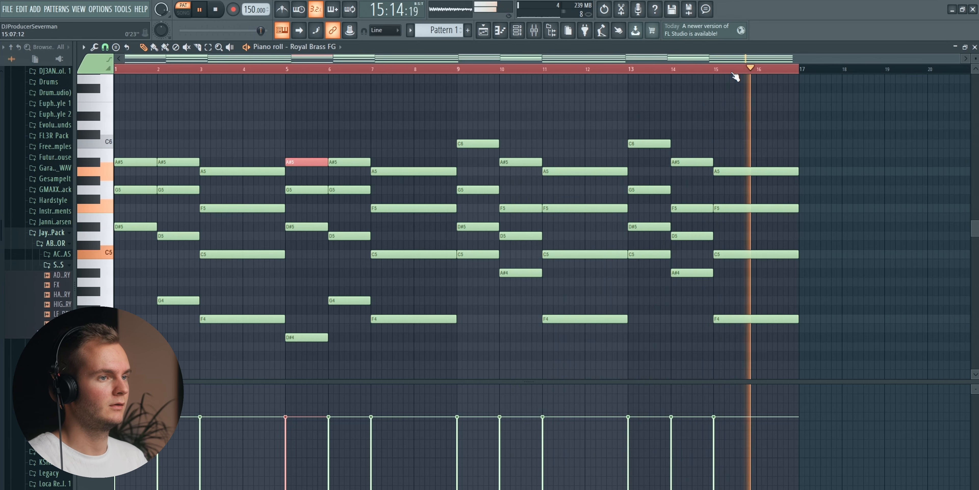
{"action": "key", "text": "space"}
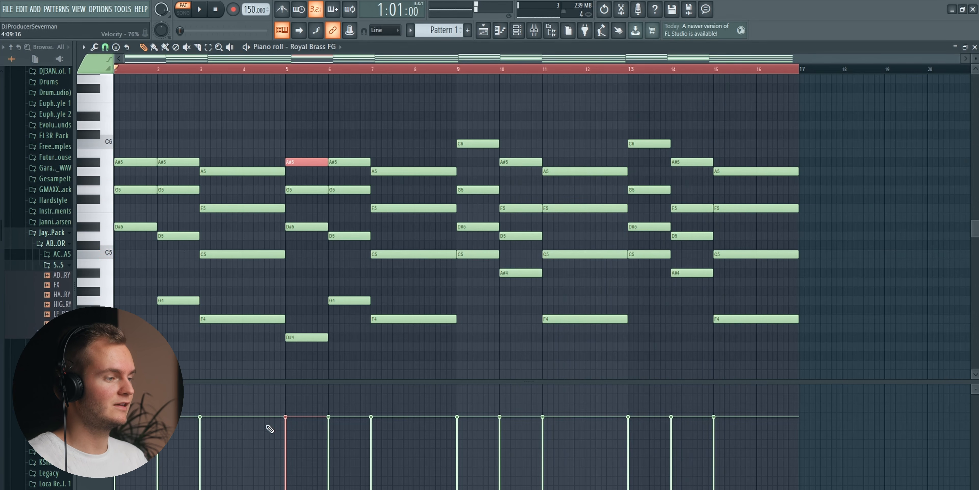
Switch to song mode and select the lowest root notes of the chords across all sixteen bars for copying.
{"action": "key", "text": "l"}
{"action": "left_click_drag", "start_coordinate": [100, 269], "coordinate": [99, 359]}
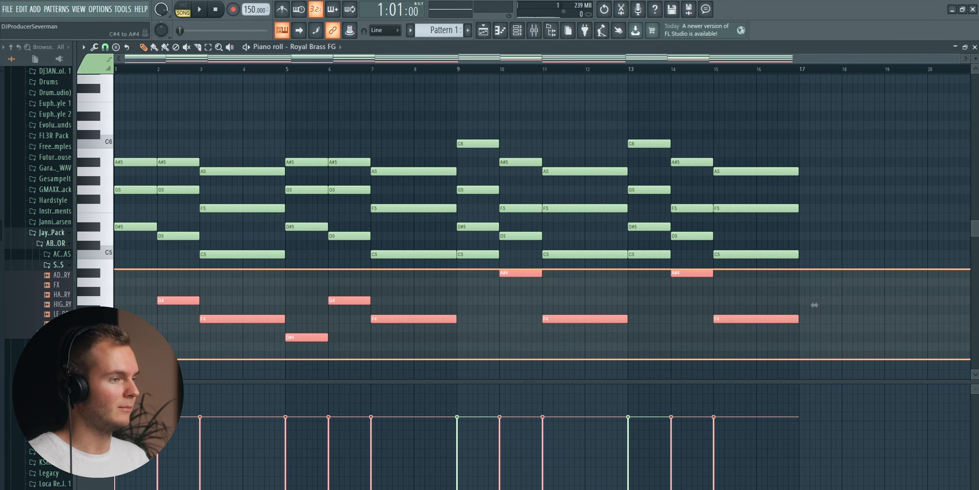
{"action": "scroll", "coordinate": [437, 327], "scroll_direction": "down", "scroll_amount": 4}
Add a Spire x64 channel in Pattern 2 and load the BA Kung Fu preset.
{"action": "left_click", "coordinate": [519, 32]}
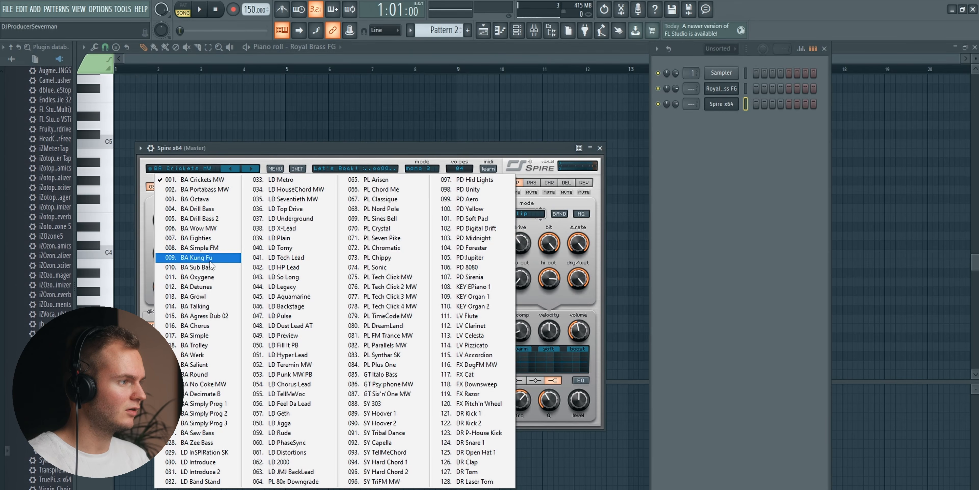
{"action": "left_click", "coordinate": [210, 259]}
{"action": "left_click_drag", "start_coordinate": [245, 149], "coordinate": [340, 147]}
Paste the copied root notes into the Spire x64 piano roll and play Pattern 2.
{"action": "right_click", "coordinate": [716, 103]}
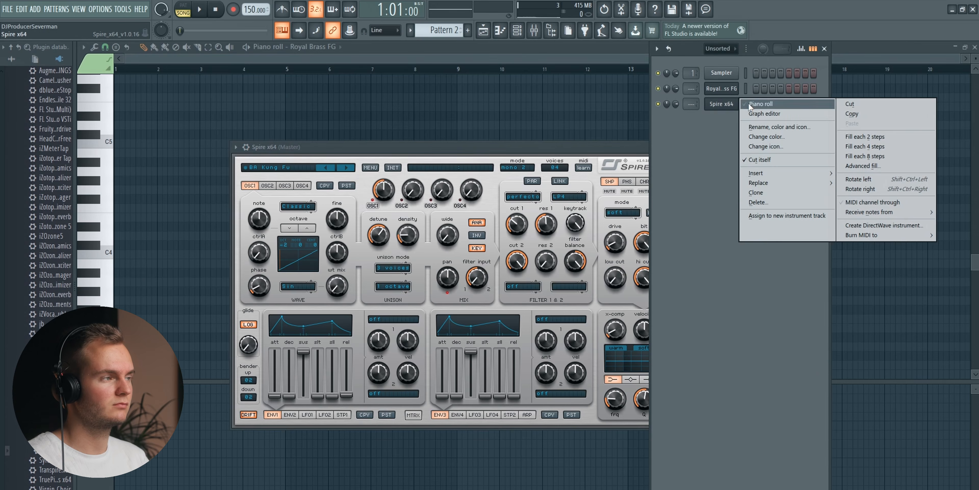
{"action": "left_click", "coordinate": [758, 103]}
{"action": "key", "text": "ctrl+v"}
{"action": "scroll", "coordinate": [517, 184], "scroll_direction": "up", "scroll_amount": 1}
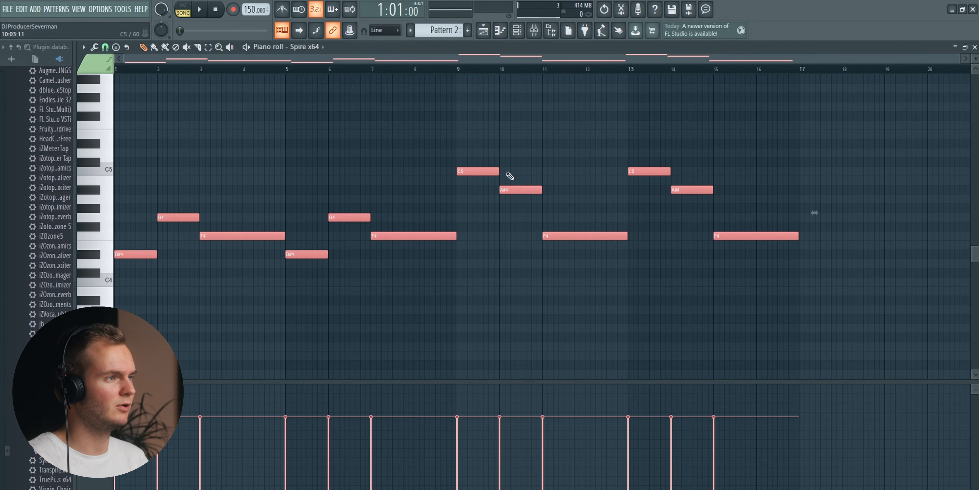
{"action": "left_click", "coordinate": [526, 32]}
{"action": "key", "text": "space"}
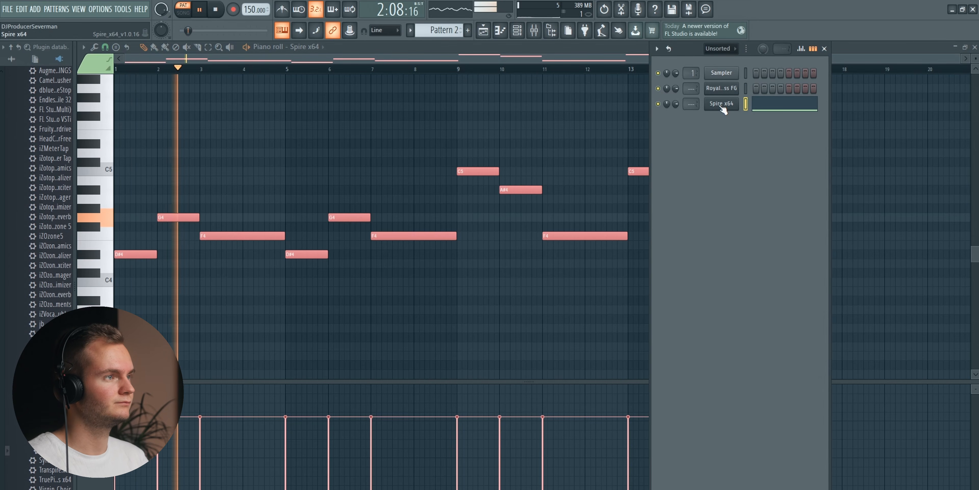
Place Pattern 2 in the playlist on Track 3 at bar 2, directly beneath Pattern 1.
{"action": "left_click", "coordinate": [491, 35]}
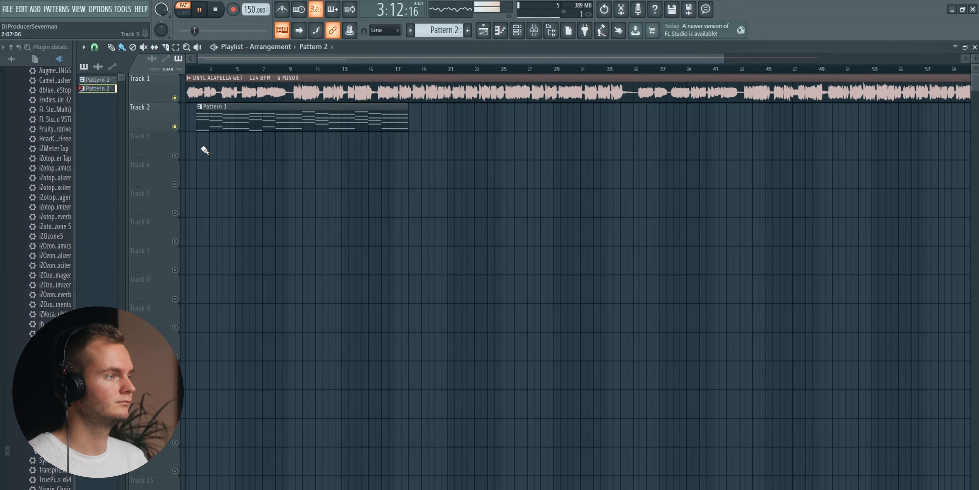
{"action": "scroll", "coordinate": [198, 71], "scroll_direction": "up", "scroll_amount": 4}
{"action": "key", "text": "space"}
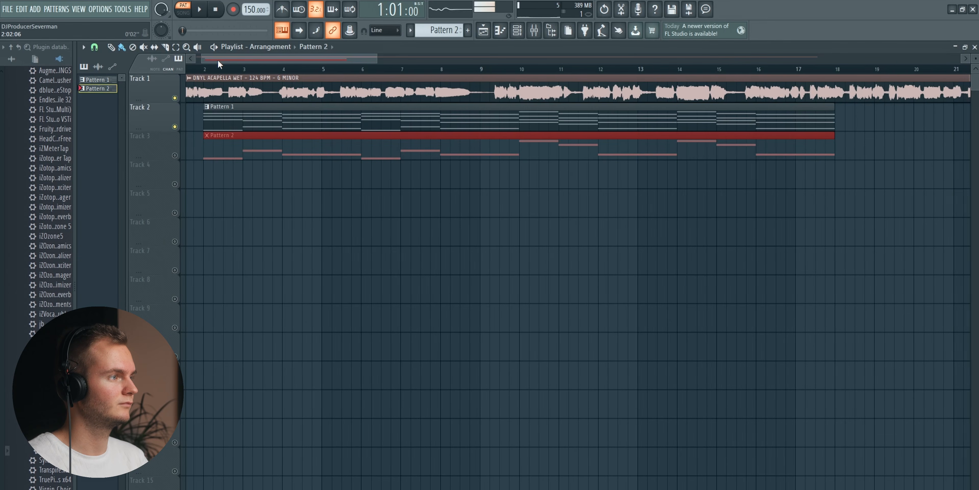
Unmute Track 3 and play the arrangement with the acapella in song mode.
{"action": "left_click_drag", "start_coordinate": [218, 59], "coordinate": [207, 60]}
{"action": "left_click", "coordinate": [222, 71]}
{"action": "left_click", "coordinate": [175, 155]}
{"action": "key", "text": "space"}
Show all channels in the channel rack and route the Royal Brass FG channel to mixer track 2.
{"action": "left_click", "coordinate": [517, 30]}
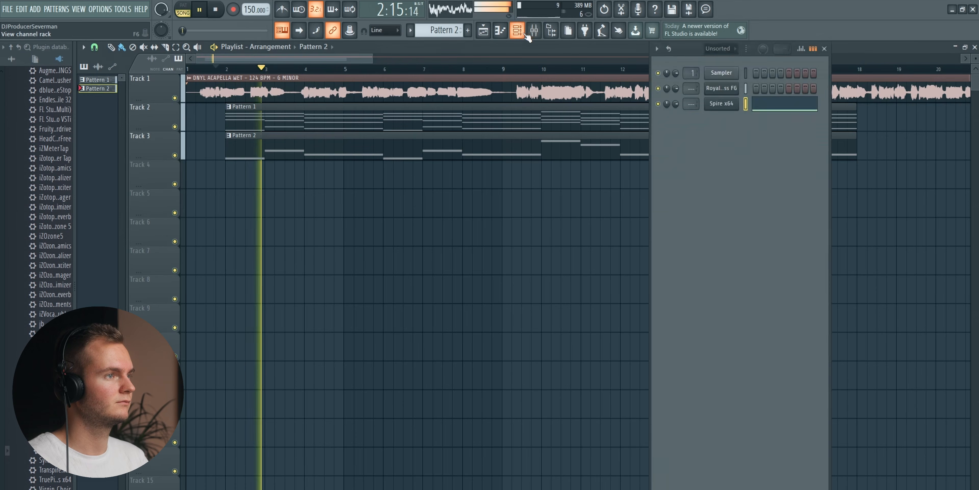
{"action": "scroll", "coordinate": [713, 55], "scroll_direction": "up", "scroll_amount": 2}
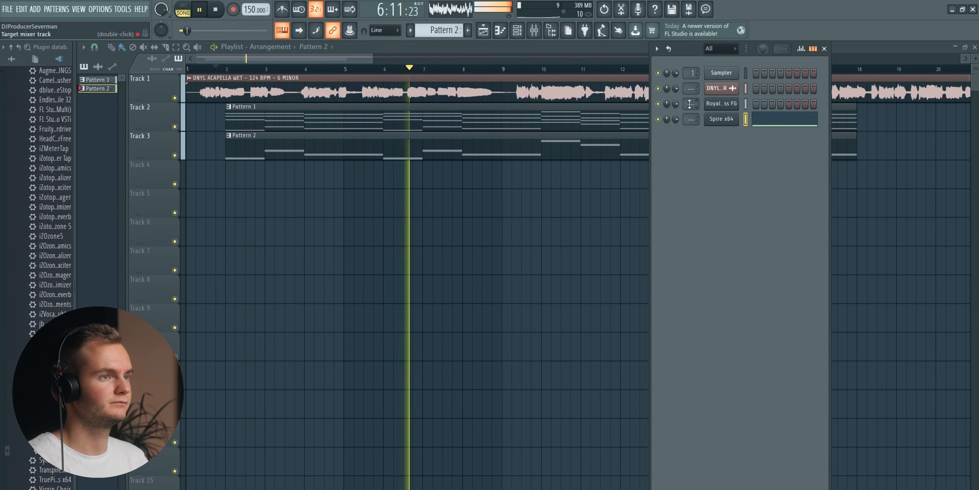
{"action": "scroll", "coordinate": [509, 73], "scroll_direction": "down", "scroll_amount": 2}
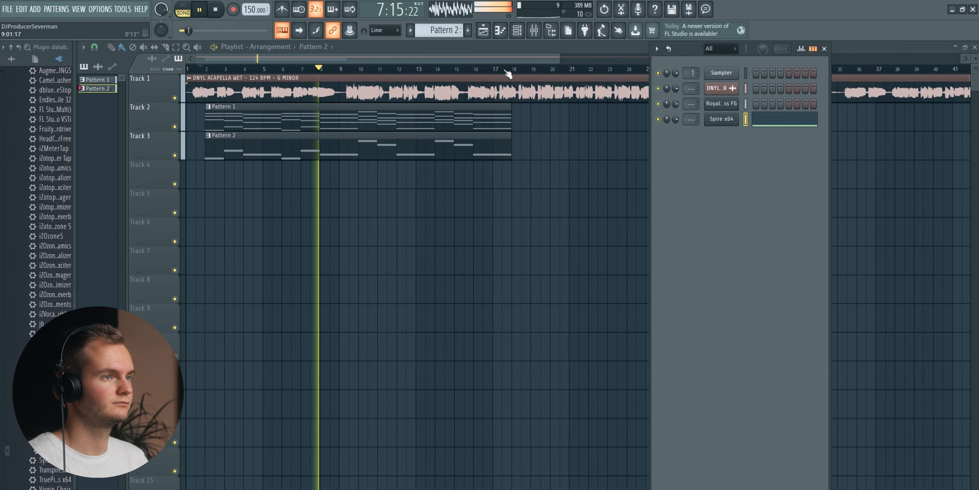
Set Fruity Stereo Enhancer to 28% separated on the Pad mixer track and move it up to slot 4.
{"action": "key", "text": "space"}
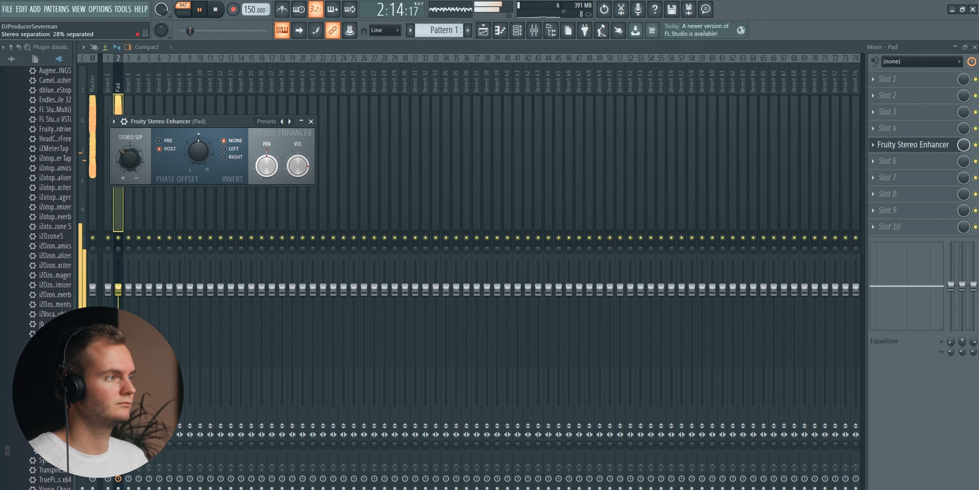
{"action": "left_click", "coordinate": [923, 146]}
{"action": "key", "text": "space"}
{"action": "scroll", "coordinate": [923, 146], "scroll_direction": "up", "scroll_amount": 1}
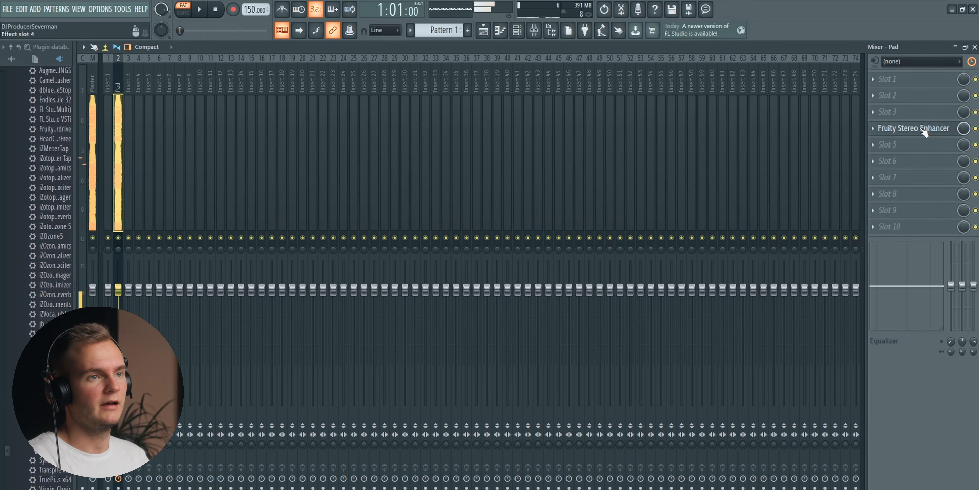
Load Vintage Chorus into slot 5 of the Pad track with the Juno 6 Mode II preset and audition it.
{"action": "left_click", "coordinate": [891, 148]}
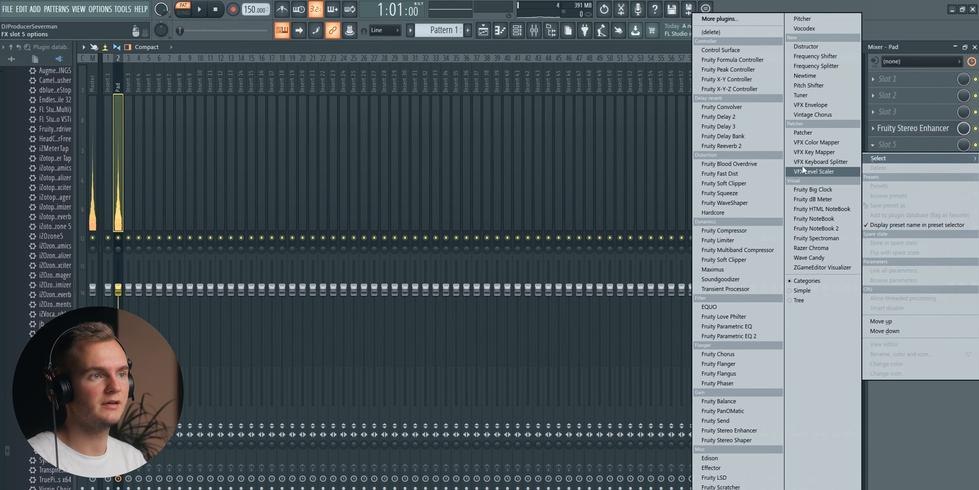
{"action": "left_click", "coordinate": [815, 115]}
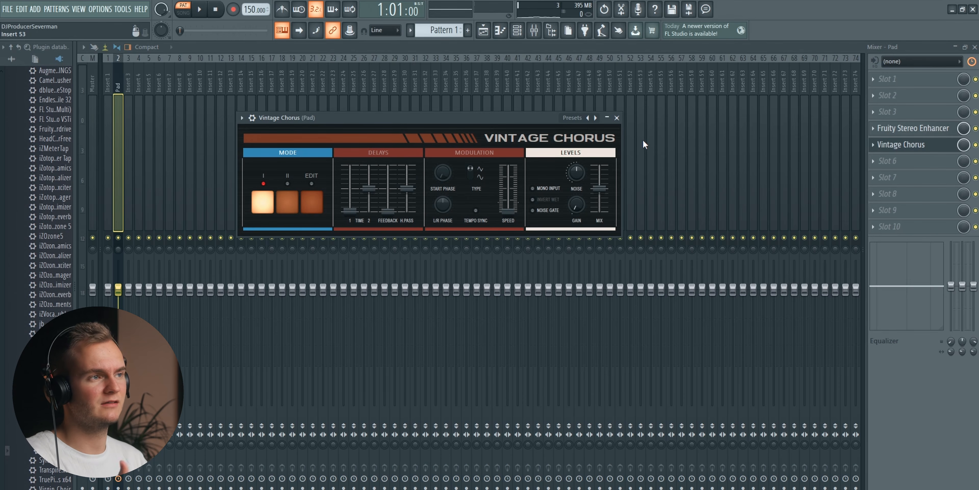
{"action": "key", "text": "space"}
{"action": "left_click_drag", "start_coordinate": [459, 116], "coordinate": [465, 128]}
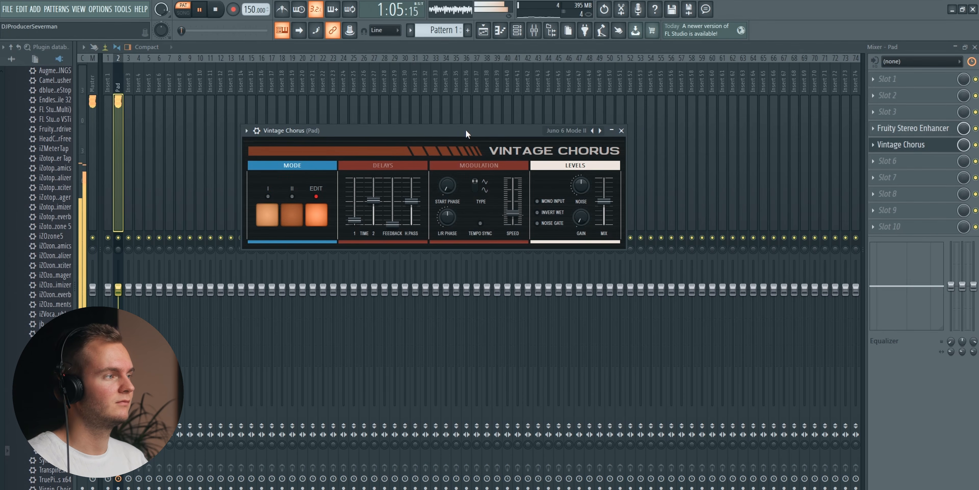
{"action": "left_click", "coordinate": [907, 145]}
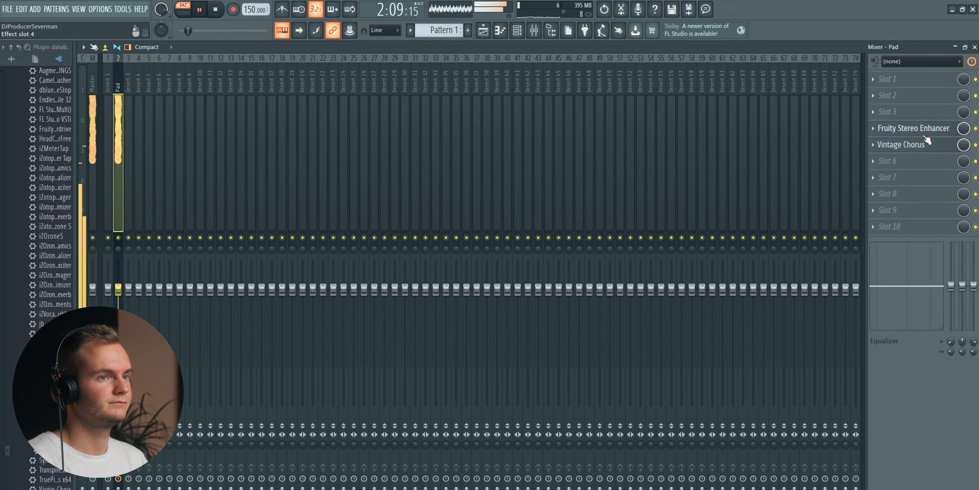
{"action": "left_click", "coordinate": [914, 145]}
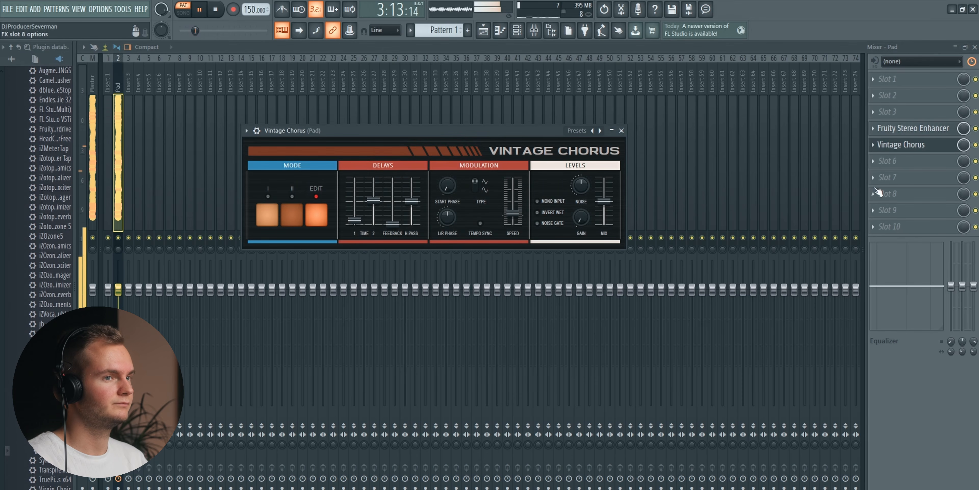
Close the Vintage Chorus window and add the OTT plugin to slot 6 of the Pad track.
{"action": "left_click", "coordinate": [912, 145]}
{"action": "left_click_drag", "start_coordinate": [48, 279], "coordinate": [911, 163]}
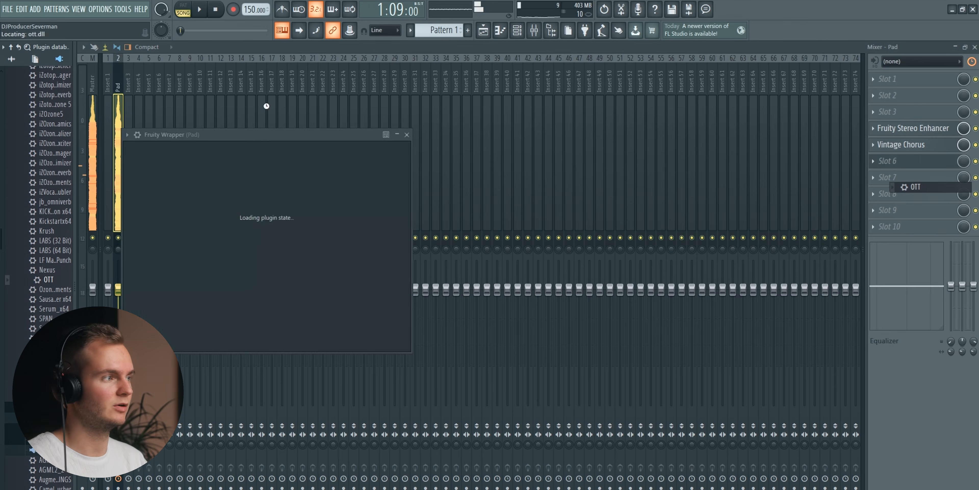
{"action": "key", "text": "space"}
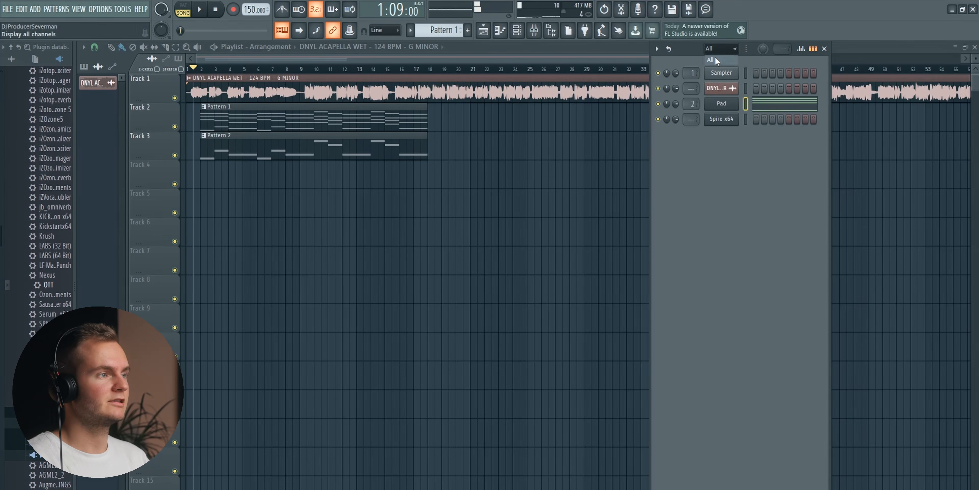
Select bars 10 to 17 on the playlist timeline and play that section of the arrangement.
{"action": "left_click", "coordinate": [321, 68]}
{"action": "left_click_drag", "start_coordinate": [323, 70], "coordinate": [417, 80]}
{"action": "key", "text": "space"}
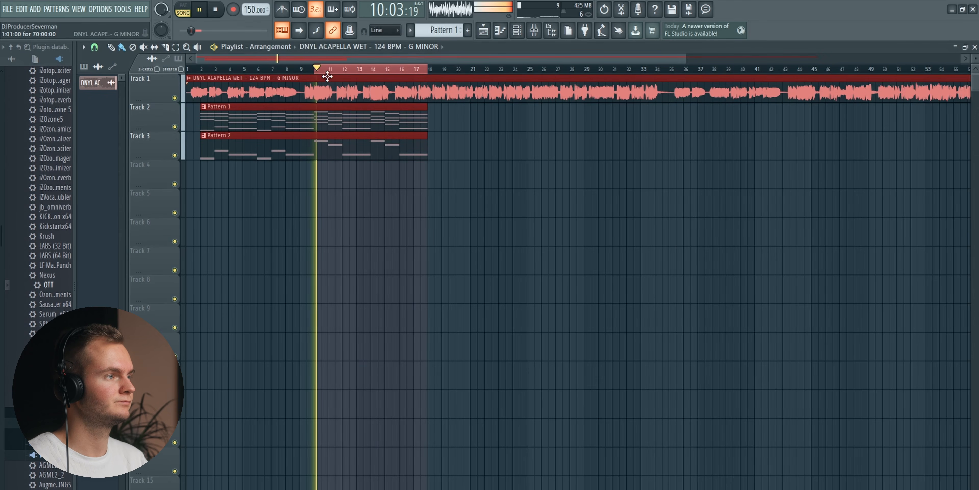
Place the Future_Kick_.wav sample from the Splice downloads on Track 4 of the FL Studio playlist at bar 10.
{"action": "left_click", "coordinate": [322, 70]}
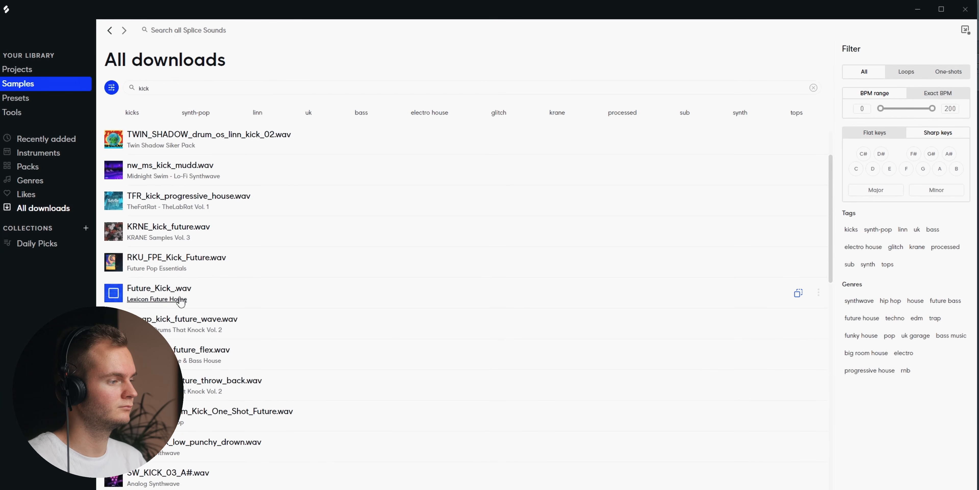
{"action": "left_click_drag", "start_coordinate": [159, 288], "coordinate": [345, 260]}
{"action": "key", "text": "alt+Tab"}
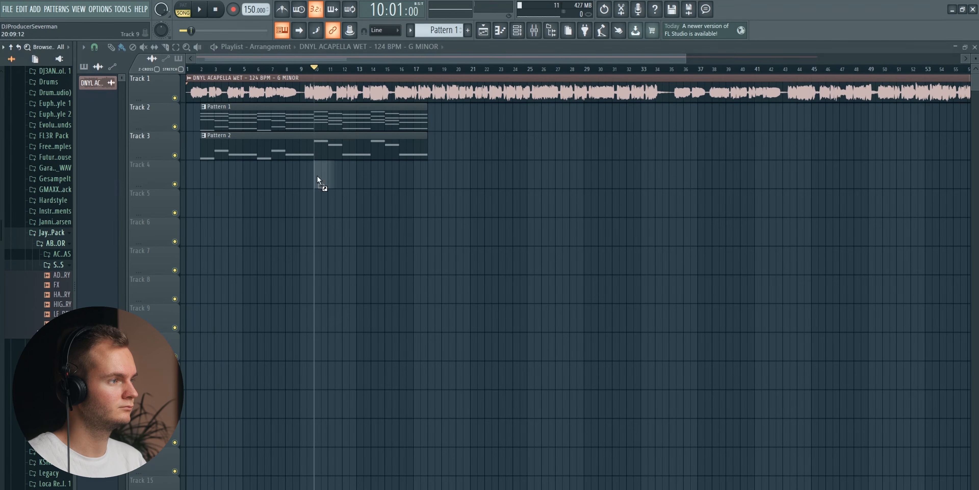
{"action": "left_click_drag", "start_coordinate": [317, 176], "coordinate": [316, 176]}
{"action": "scroll", "coordinate": [315, 70], "scroll_direction": "up", "scroll_amount": 5}
{"action": "double_click", "coordinate": [370, 173]}
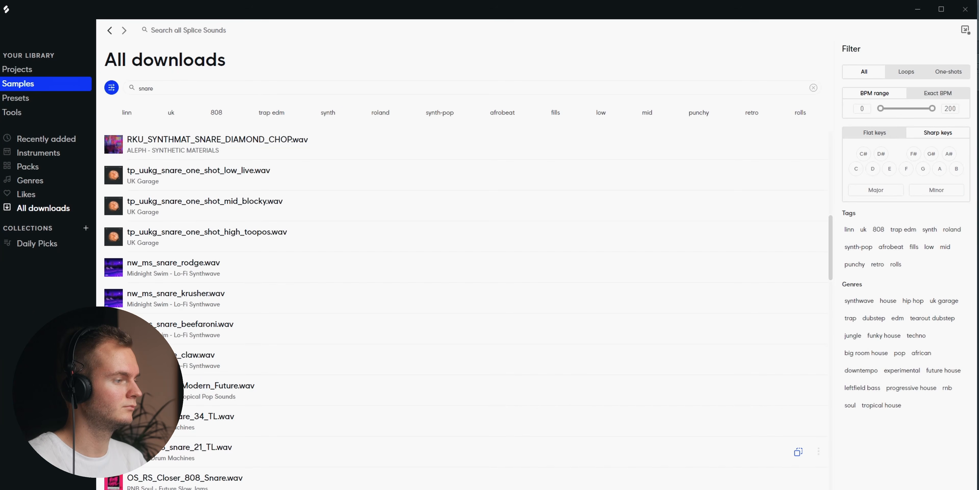
Add PMMT_Snare_Modern_Future from the Splice snare samples to Track 5 and position it roughly on the third beat of bar 10.
{"action": "key", "text": "Up"}
{"action": "left_click_drag", "start_coordinate": [194, 390], "coordinate": [524, 227]}
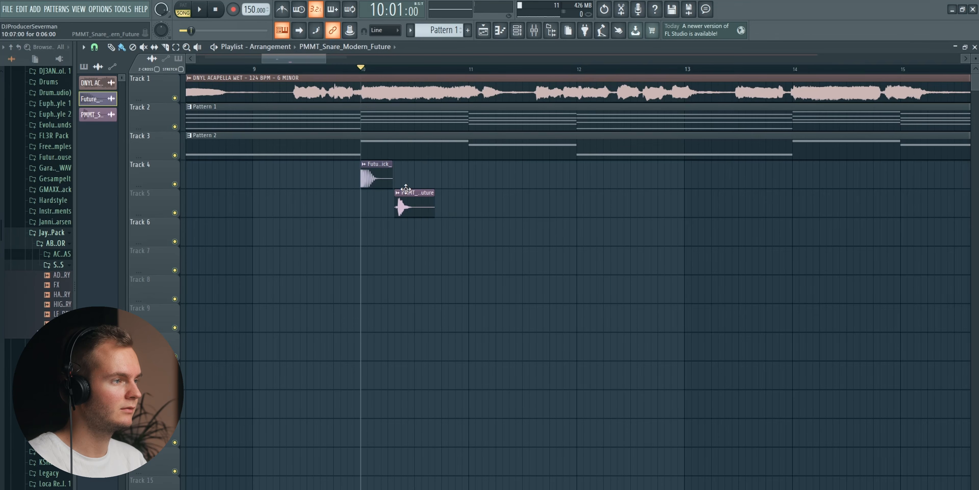
{"action": "key", "text": "space"}
{"action": "scroll", "coordinate": [392, 187], "scroll_direction": "up", "scroll_amount": 3}
{"action": "left_click_drag", "start_coordinate": [387, 201], "coordinate": [437, 203]}
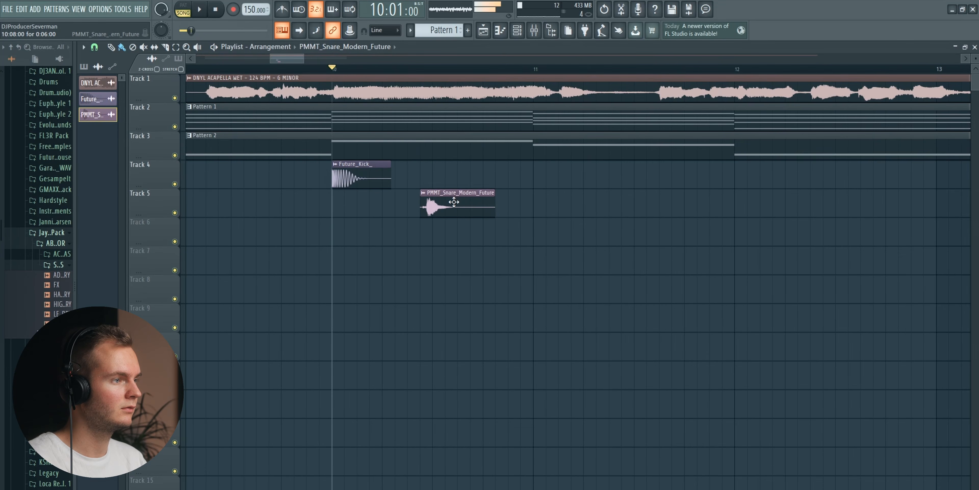
Align the Track 5 snare's transient with bar 10's third beat and build the kick and snare pattern through bar 17.
{"action": "scroll", "coordinate": [443, 89], "scroll_direction": "up", "scroll_amount": 5}
{"action": "key", "text": "space"}
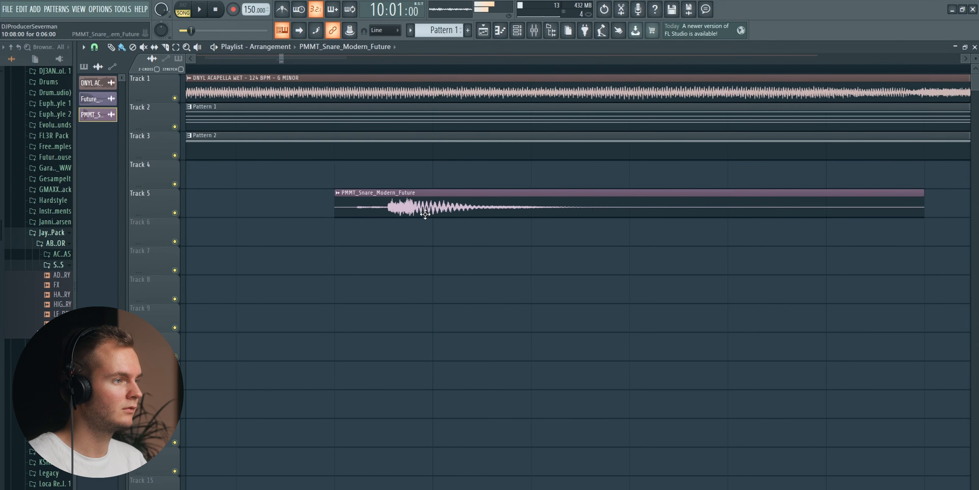
{"action": "left_click_drag", "start_coordinate": [459, 221], "coordinate": [457, 224]}
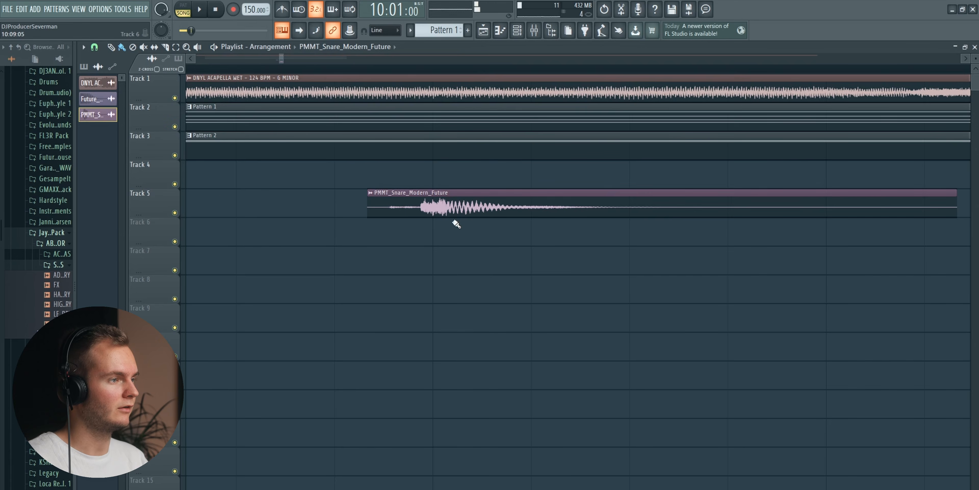
{"action": "right_click", "coordinate": [175, 212]}
{"action": "scroll", "coordinate": [338, 77], "scroll_direction": "down", "scroll_amount": 6}
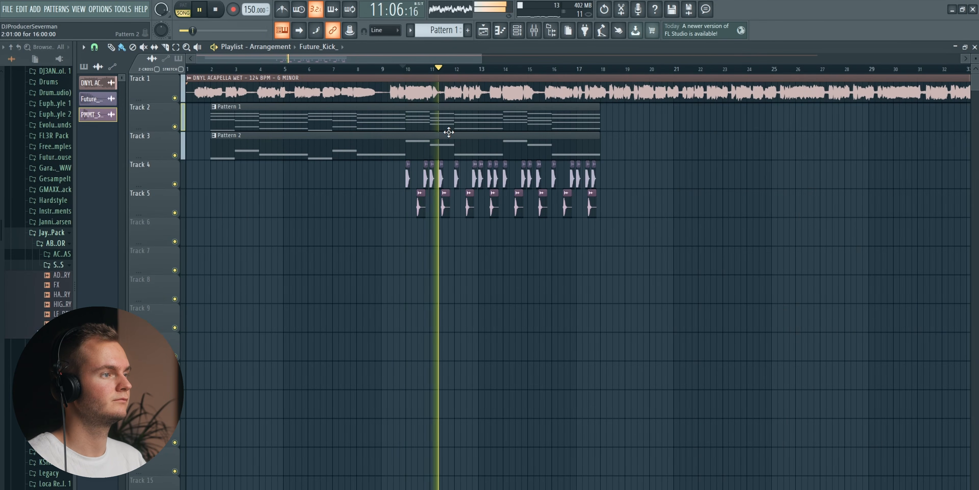
Layer Spoon_Trap_Snare on Track 6 under the bar 10 snare and audition it with the arrangement.
{"action": "scroll", "coordinate": [475, 69], "scroll_direction": "up", "scroll_amount": 2}
{"action": "scroll", "coordinate": [476, 69], "scroll_direction": "up", "scroll_amount": 2}
{"action": "scroll", "coordinate": [478, 70], "scroll_direction": "down", "scroll_amount": 4}
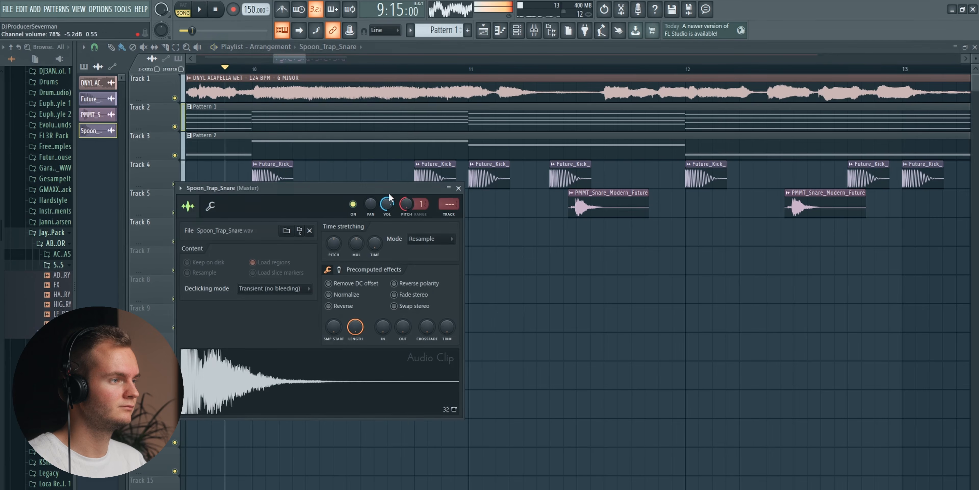
{"action": "key", "text": "space"}
{"action": "right_click", "coordinate": [409, 209]}
{"action": "left_click", "coordinate": [420, 220]}
{"action": "left_click", "coordinate": [459, 188]}
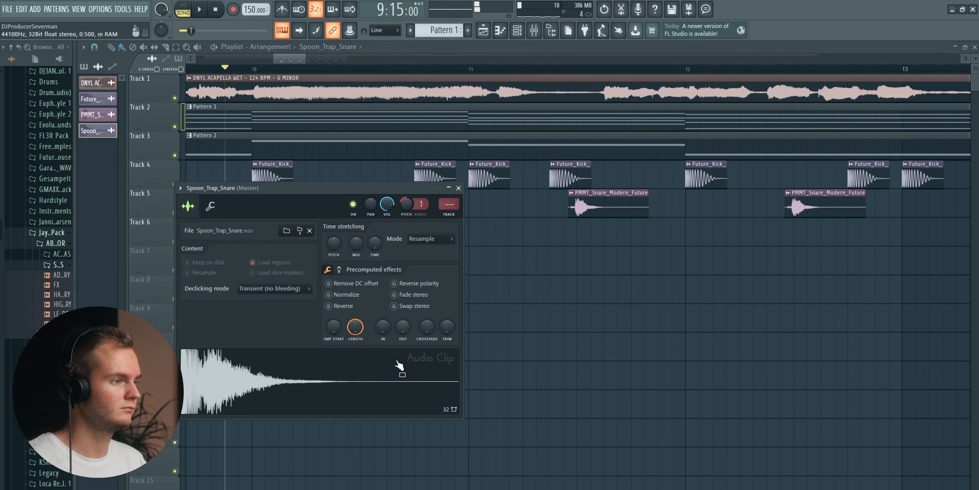
{"action": "key", "text": "space"}
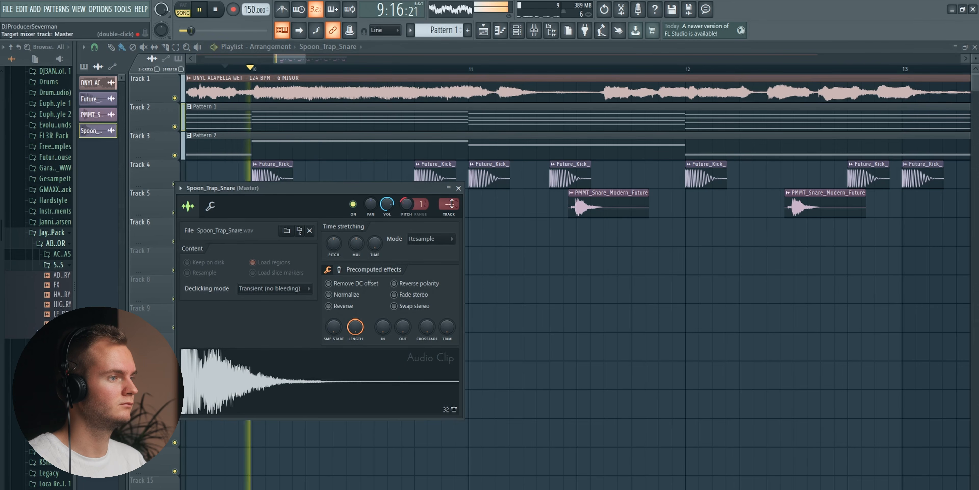
{"action": "left_click", "coordinate": [459, 188]}
Add Spoon_Trap_Snare clips on Track 6 under the Track 5 snares in bars 11 to 16.
{"action": "left_click", "coordinate": [594, 238]}
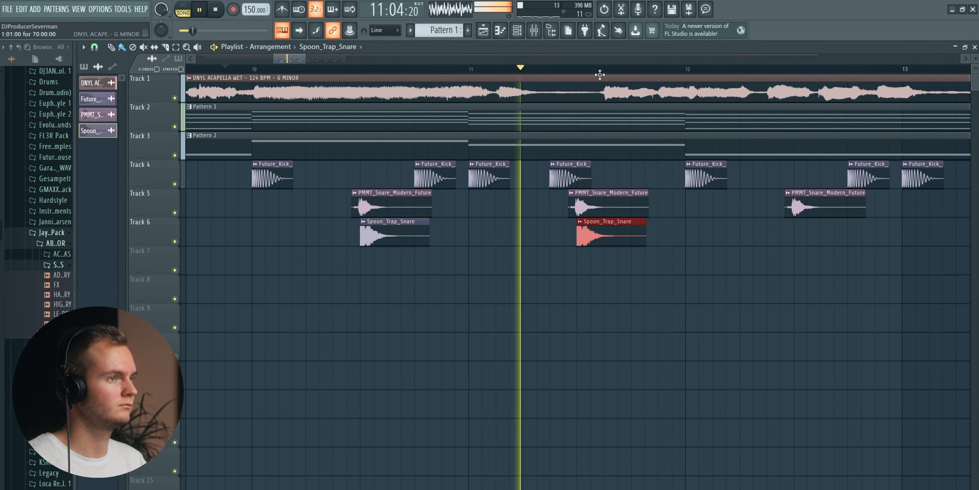
{"action": "scroll", "coordinate": [602, 70], "scroll_direction": "down", "scroll_amount": 5}
{"action": "left_click", "coordinate": [637, 231]}
{"action": "left_click", "coordinate": [670, 233]}
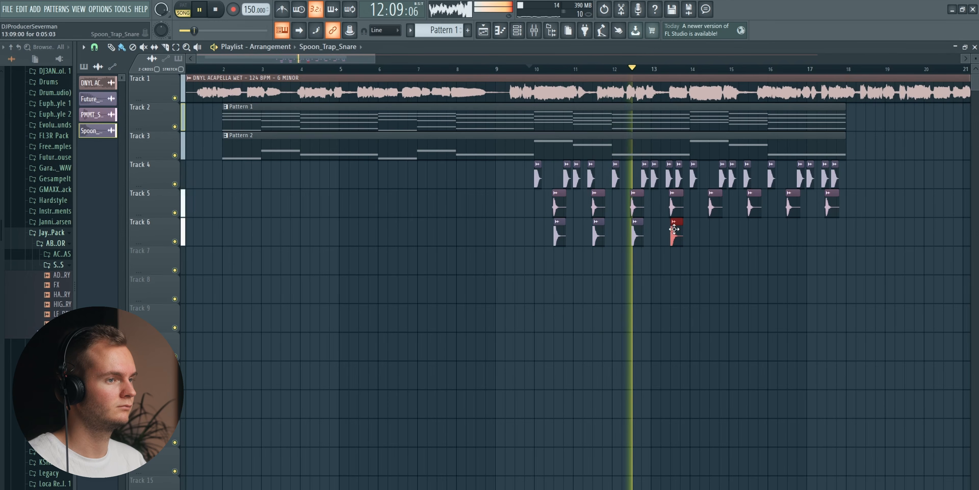
{"action": "left_click", "coordinate": [712, 234]}
{"action": "left_click", "coordinate": [752, 237]}
{"action": "left_click", "coordinate": [792, 237]}
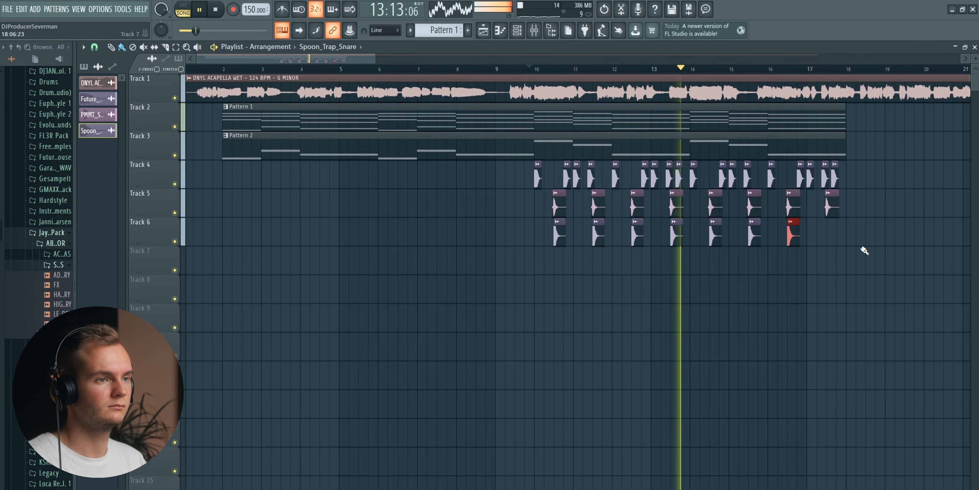
Place the last Spoon_Trap_Snare clip in bar 17 and lower its channel volume to 62%.
{"action": "double_click", "coordinate": [832, 234]}
{"action": "left_click_drag", "start_coordinate": [393, 204], "coordinate": [394, 217]}
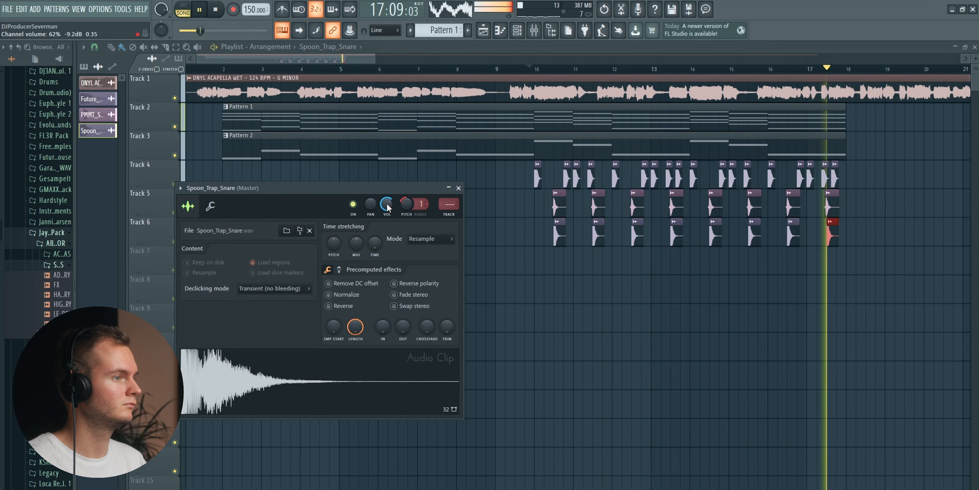
{"action": "left_click", "coordinate": [458, 188]}
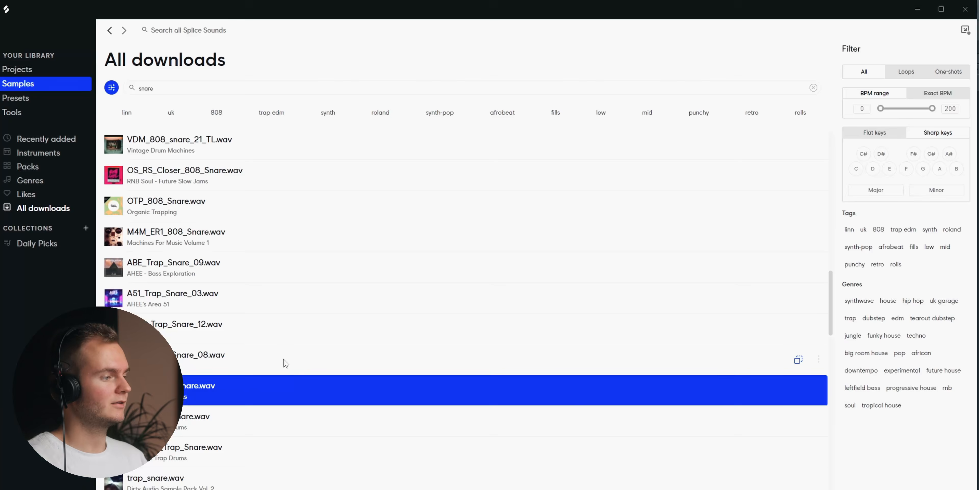
Bring in the TWIN_SHADOW Linn closed hi-hat from Splice and repeat it on every beat of Track 7 from bar 10 through bar 17.
{"action": "scroll", "coordinate": [285, 363], "scroll_direction": "down", "scroll_amount": 4}
{"action": "scroll", "coordinate": [258, 235], "scroll_direction": "up", "scroll_amount": 5}
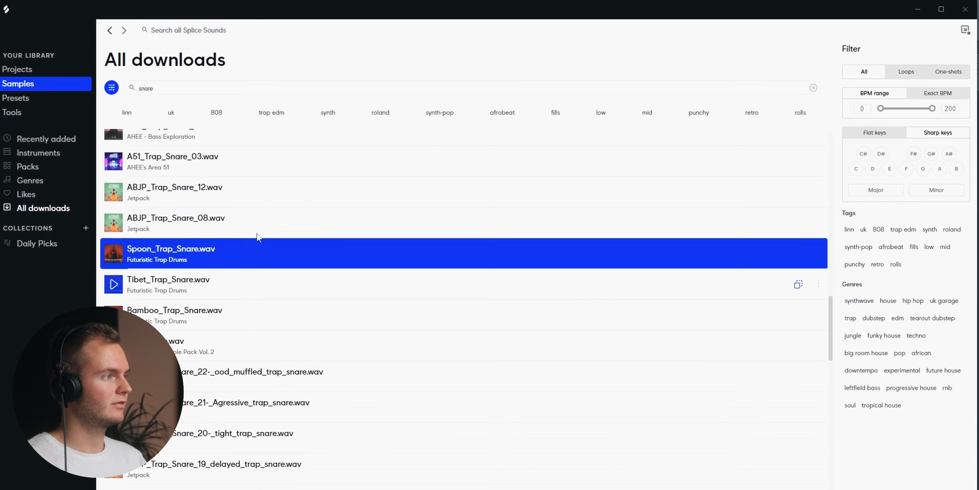
{"action": "left_click_drag", "start_coordinate": [167, 91], "coordinate": [114, 89]}
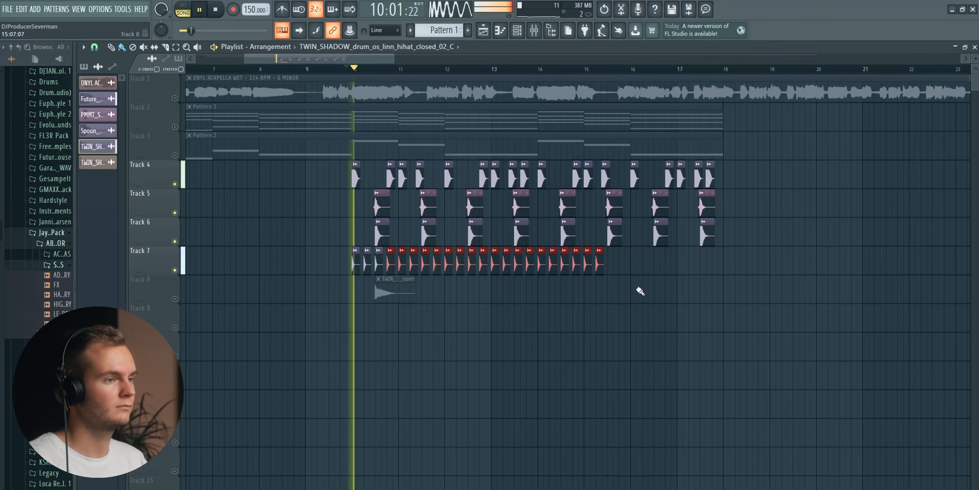
{"action": "mouse_move", "coordinate": [640, 291]}
{"action": "left_mouse_down"}
{"action": "mouse_move", "coordinate": [791, 271]}
{"action": "mouse_move", "coordinate": [734, 267]}
{"action": "left_mouse_up"}
Unmute Track 8 and move its open hi-hat clip one bar later, to the third beat of bar 11.
{"action": "left_click", "coordinate": [175, 299]}
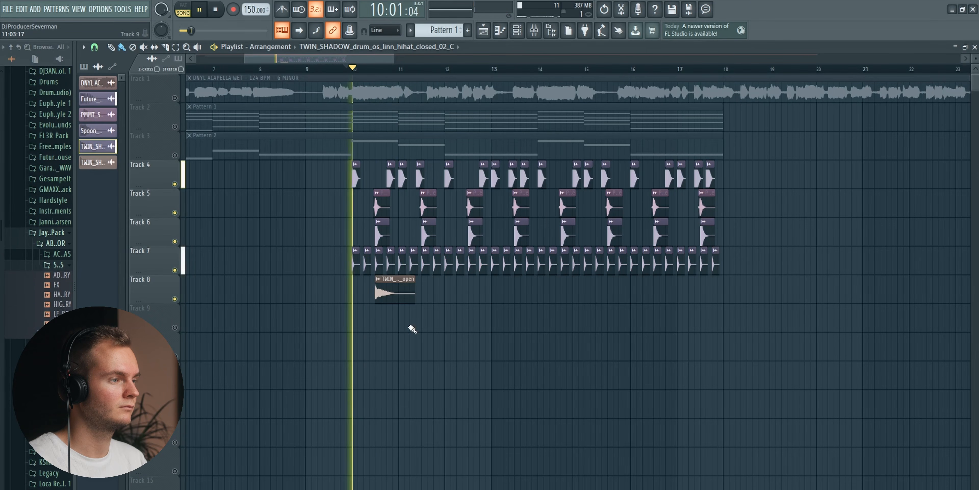
{"action": "left_click_drag", "start_coordinate": [414, 294], "coordinate": [459, 295]}
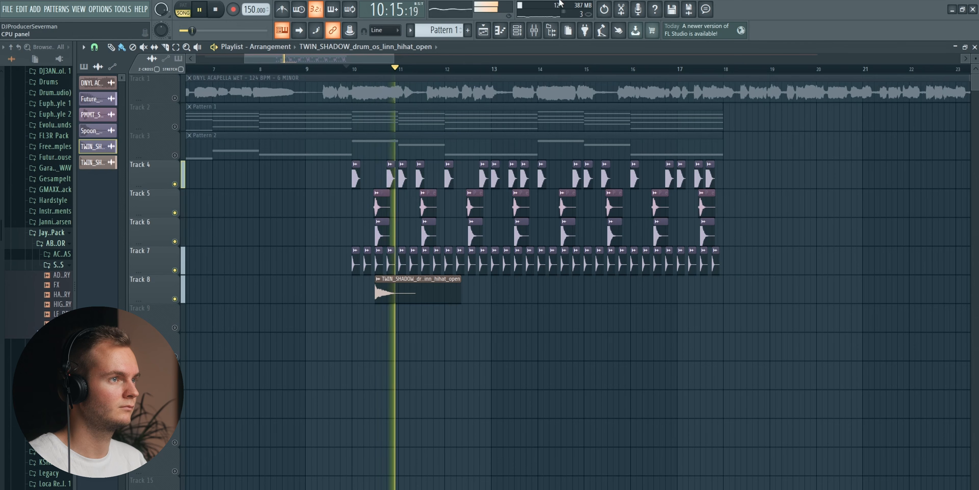
{"action": "left_click_drag", "start_coordinate": [399, 294], "coordinate": [446, 294]}
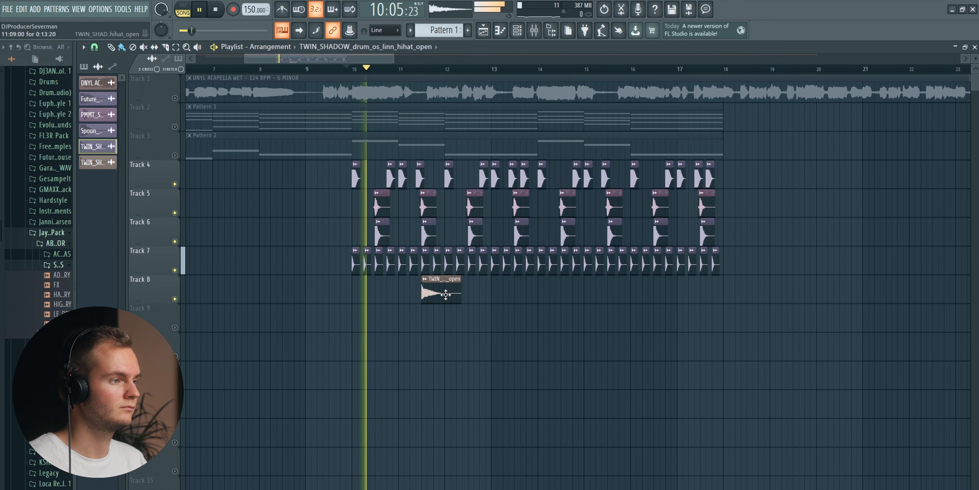
{"action": "scroll", "coordinate": [437, 72], "scroll_direction": "up", "scroll_amount": 5}
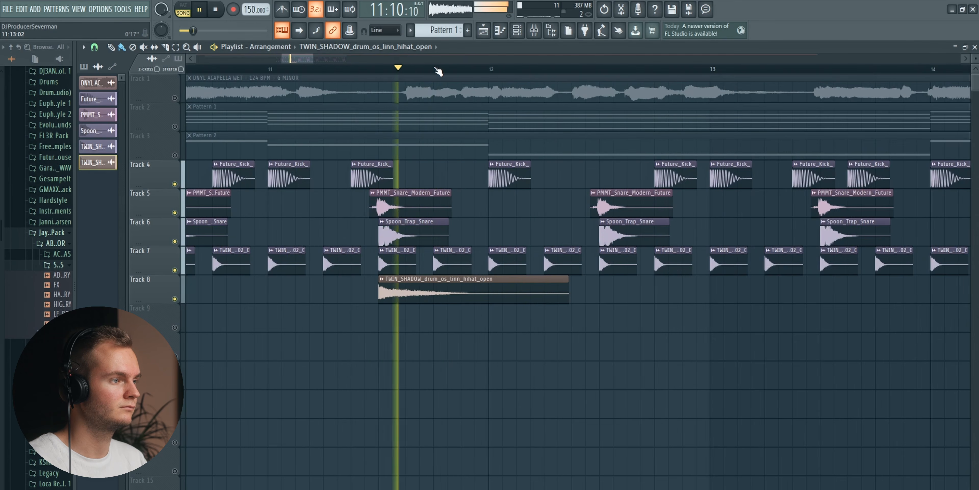
{"action": "scroll", "coordinate": [439, 71], "scroll_direction": "down", "scroll_amount": 5}
Place further open hi-hat clips on Track 8 up to bar 17 and set the sample's channel volume to 89%.
{"action": "left_click", "coordinate": [588, 292]}
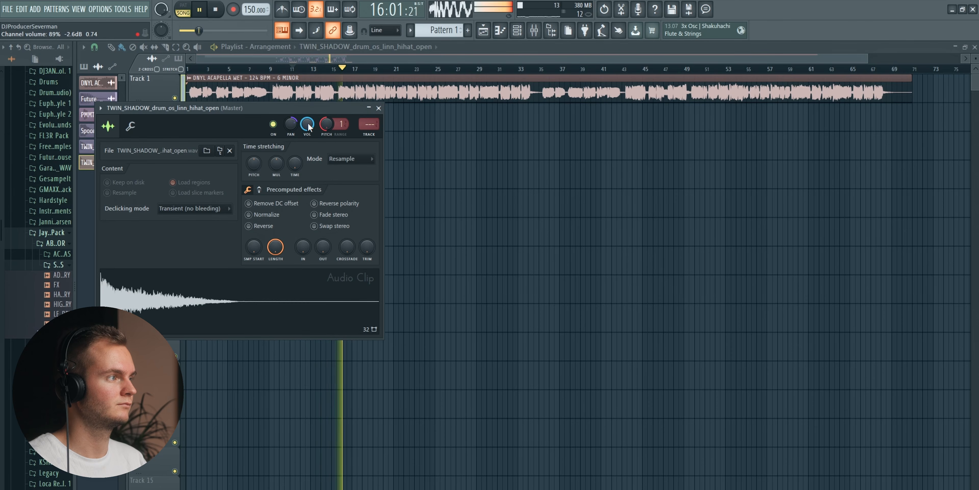
{"action": "left_click", "coordinate": [379, 108]}
{"action": "scroll", "coordinate": [338, 72], "scroll_direction": "down", "scroll_amount": 1}
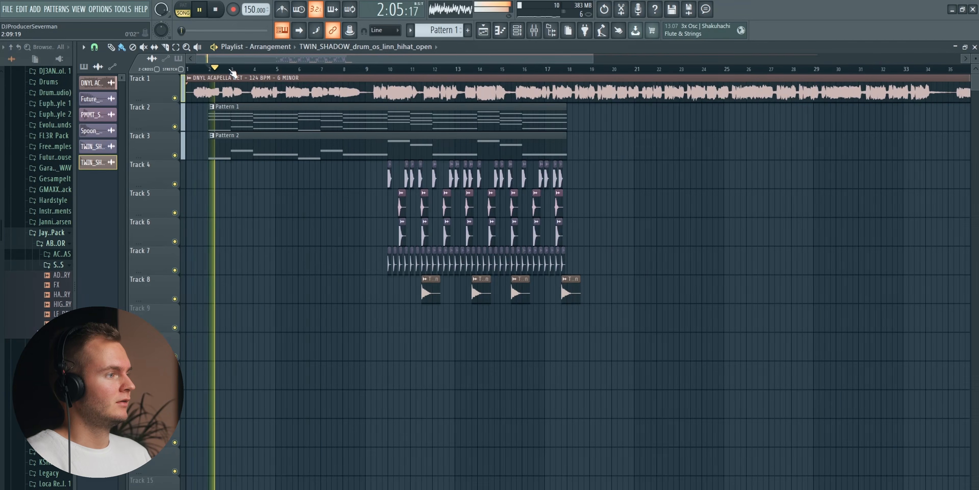
Add Guitar_02 to Track 9 at bar 2 in Stretch mode and set its pitch shift to +700 cents.
{"action": "scroll", "coordinate": [232, 72], "scroll_direction": "down", "scroll_amount": 2}
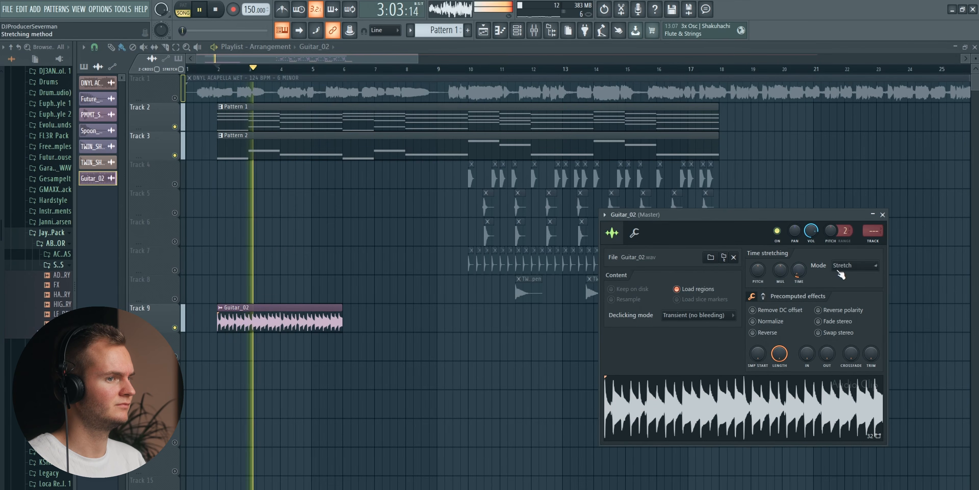
{"action": "scroll", "coordinate": [761, 273], "scroll_direction": "up", "scroll_amount": 3}
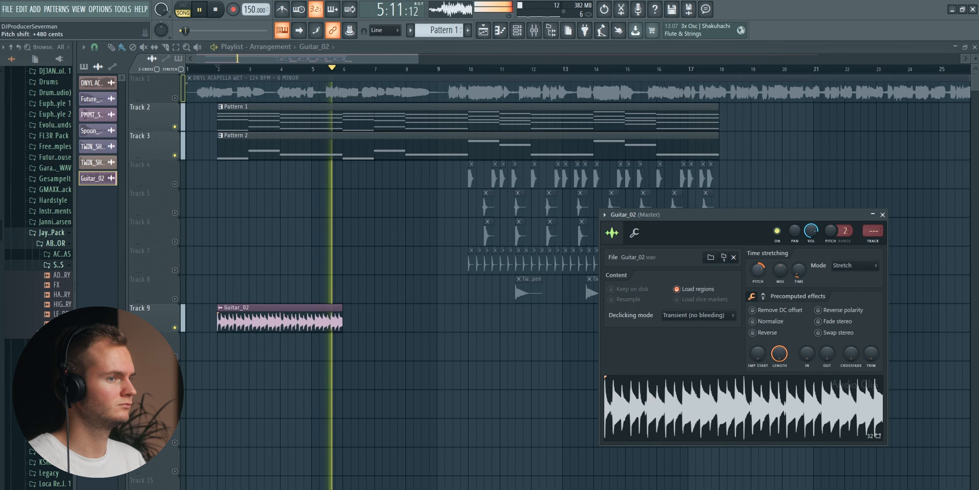
{"action": "left_click_drag", "start_coordinate": [762, 273], "coordinate": [761, 255]}
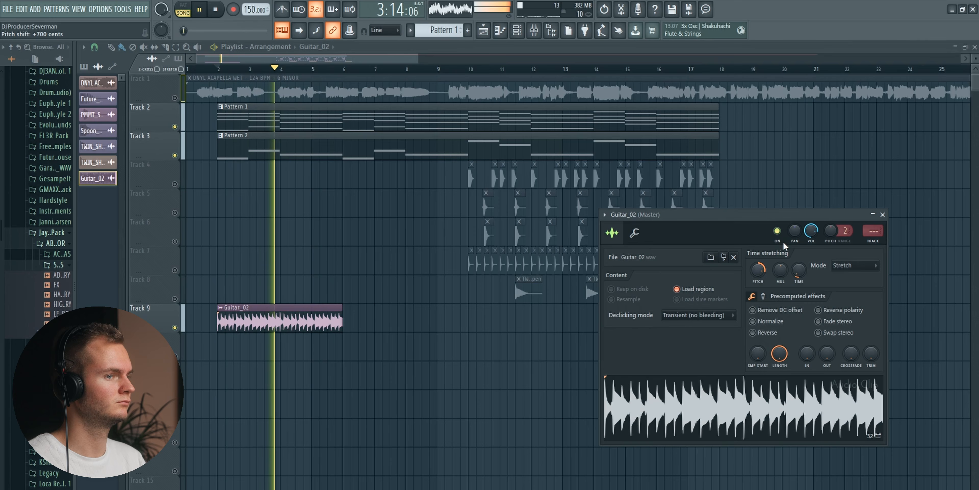
{"action": "key", "text": "Escape"}
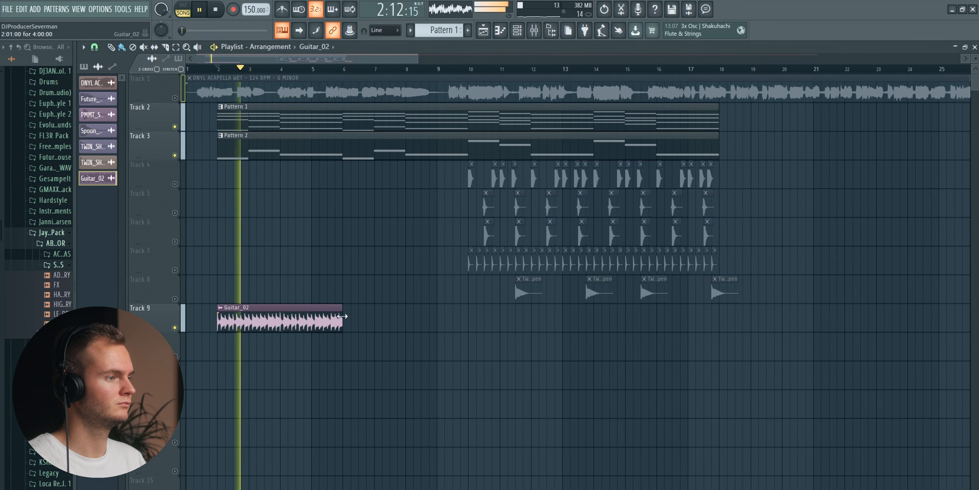
Stop playback and repeat the Guitar_02 loop along Track 9 through bar 17.
{"action": "key", "text": "space"}
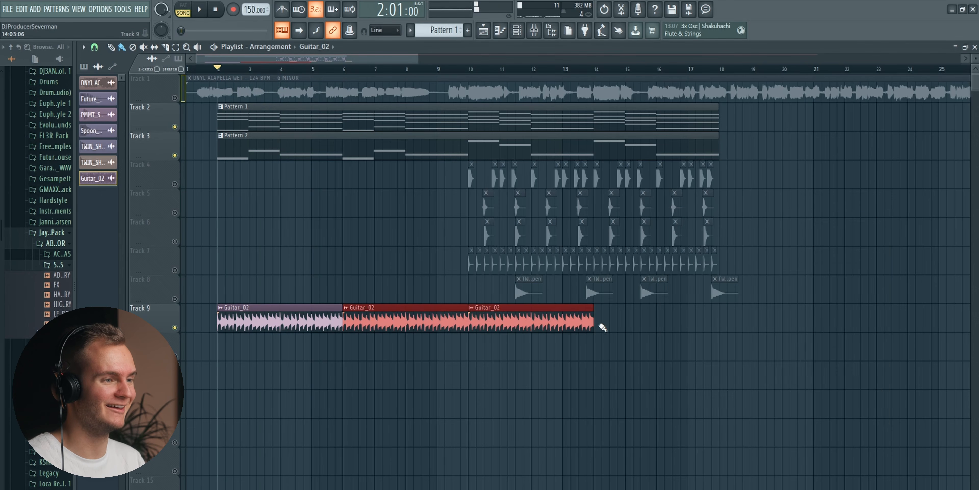
{"action": "left_click", "coordinate": [603, 327]}
{"action": "double_click", "coordinate": [638, 323]}
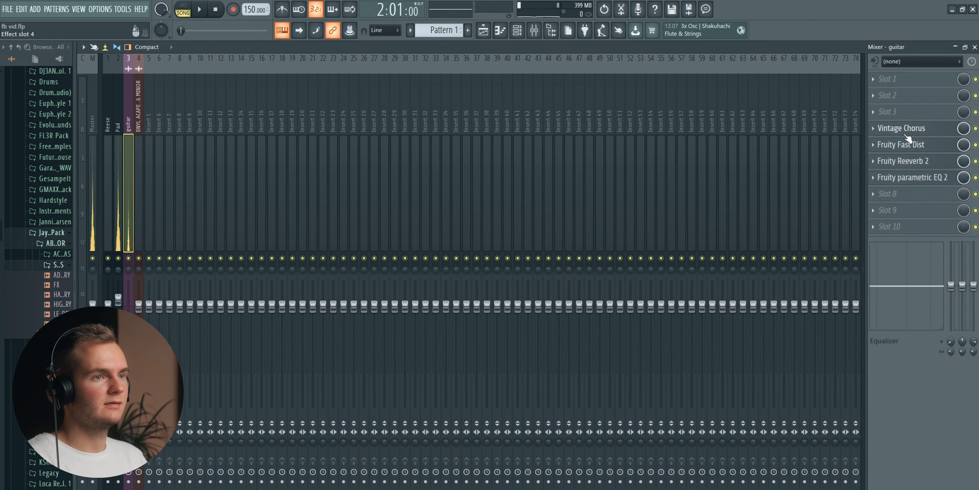
Inspect the Vintage Chorus, Fruity Fast Dist and Fruity Reeverb 2 settings on the guitar mixer track.
{"action": "left_click", "coordinate": [908, 129]}
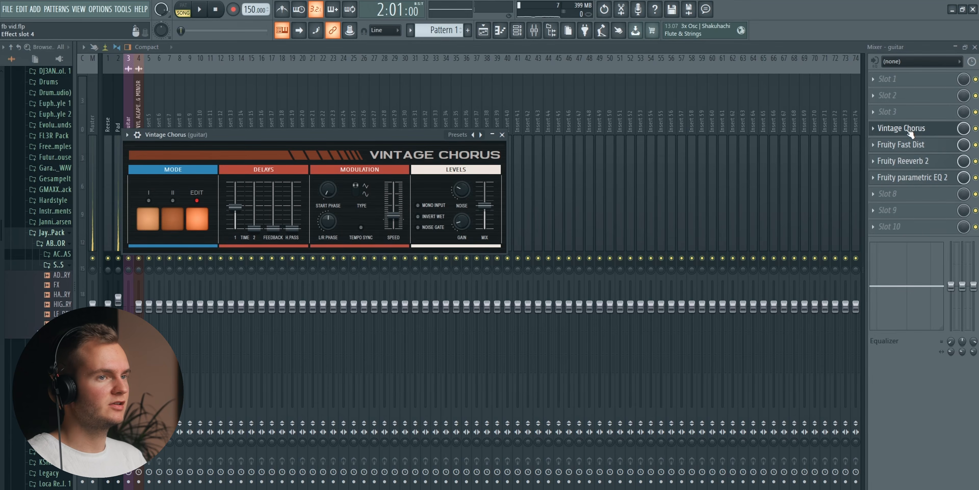
{"action": "left_click", "coordinate": [909, 130]}
{"action": "left_click", "coordinate": [909, 145]}
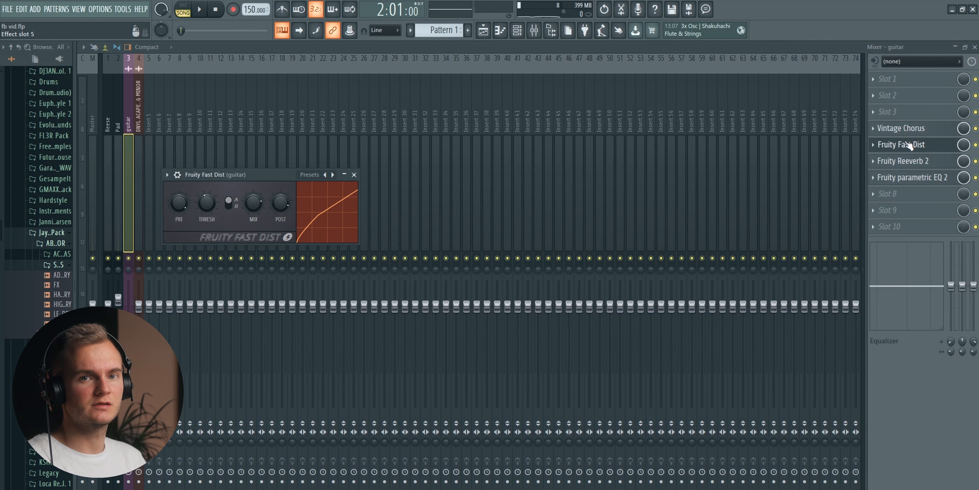
{"action": "left_click", "coordinate": [909, 145]}
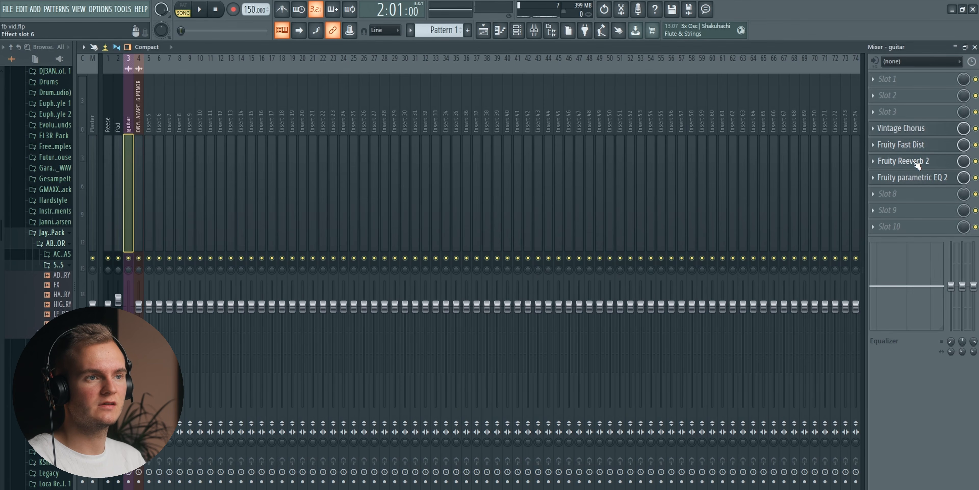
{"action": "left_click", "coordinate": [917, 167]}
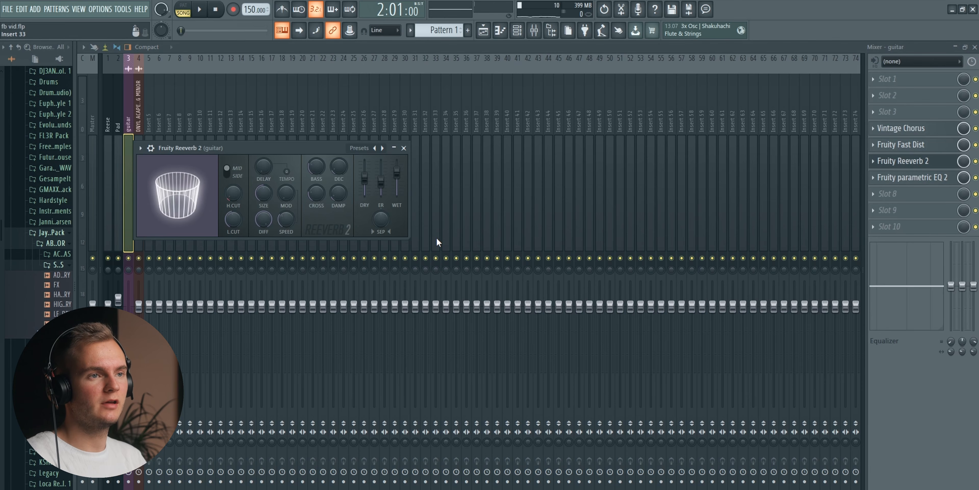
{"action": "left_click", "coordinate": [942, 164]}
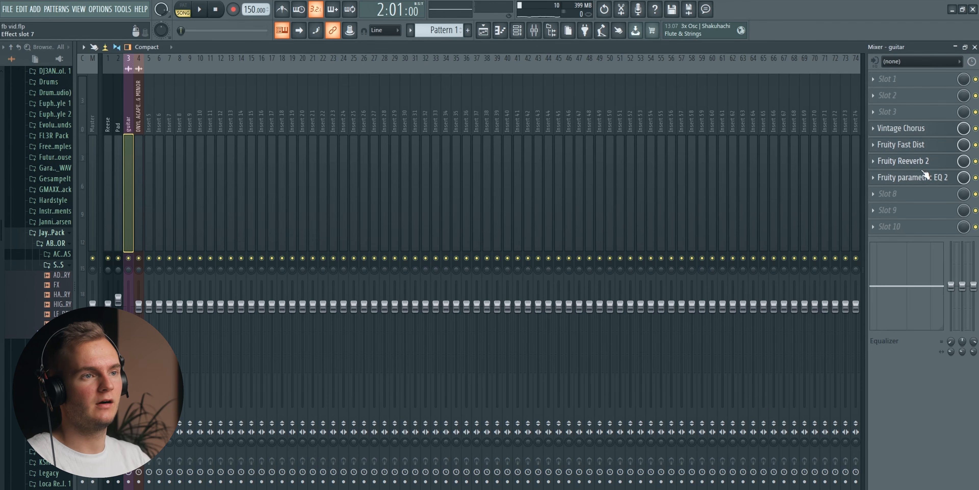
Inspect the Fruity Parametric EQ 2 curve on the guitar mixer track and return to the playlist.
{"action": "left_click", "coordinate": [928, 178]}
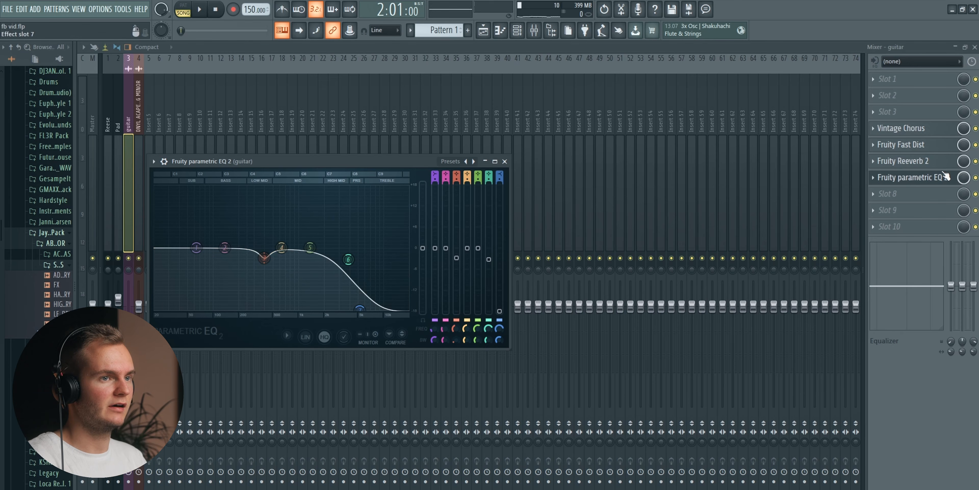
{"action": "left_click", "coordinate": [940, 182]}
{"action": "left_click", "coordinate": [975, 47]}
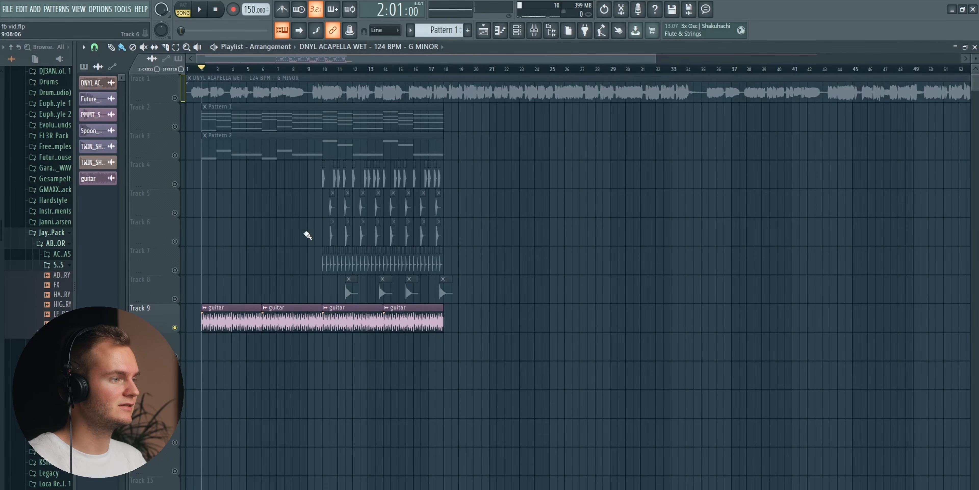
Unsolo the guitar track and play the full arrangement with the mixer shown.
{"action": "right_click", "coordinate": [175, 328]}
{"action": "right_click", "coordinate": [175, 328]}
{"action": "right_click", "coordinate": [175, 328]}
{"action": "key", "text": "space"}
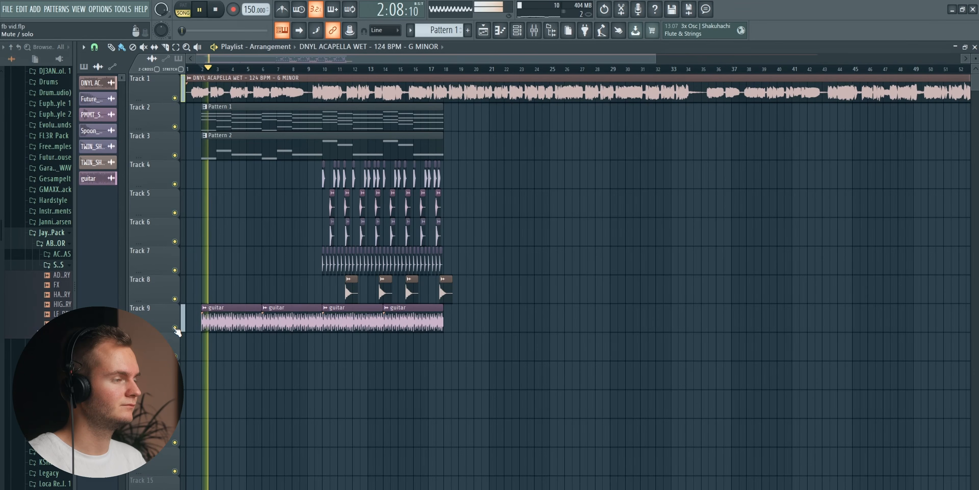
{"action": "key", "text": "F9"}
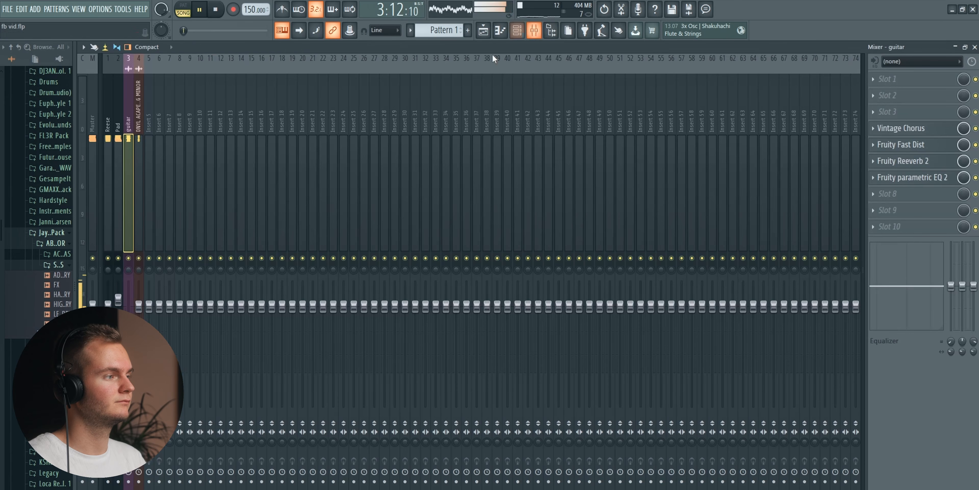
{"action": "key", "text": "XF86AudioLowerVolume"}
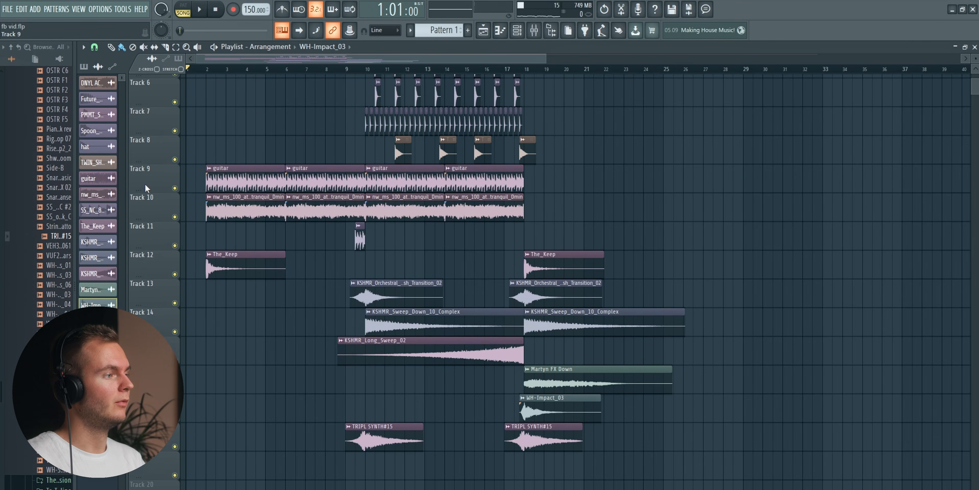
Solo the atmosphere loop on Track 10, play it from bar 2 and select its mixer track.
{"action": "right_click", "coordinate": [175, 217]}
{"action": "left_click", "coordinate": [210, 70]}
{"action": "scroll", "coordinate": [210, 71], "scroll_direction": "up", "scroll_amount": 2}
{"action": "key", "text": "space"}
{"action": "scroll", "coordinate": [367, 160], "scroll_direction": "down", "scroll_amount": 4}
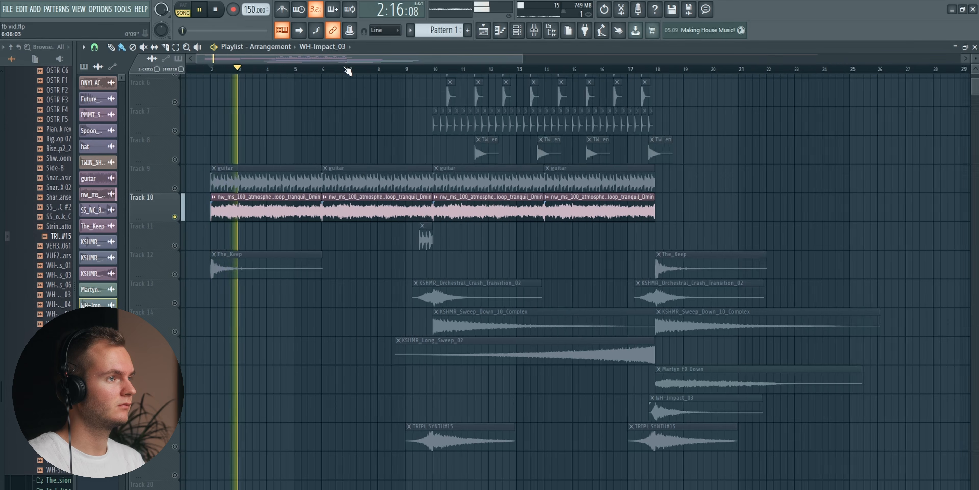
{"action": "key", "text": "F9"}
{"action": "left_click", "coordinate": [200, 134]}
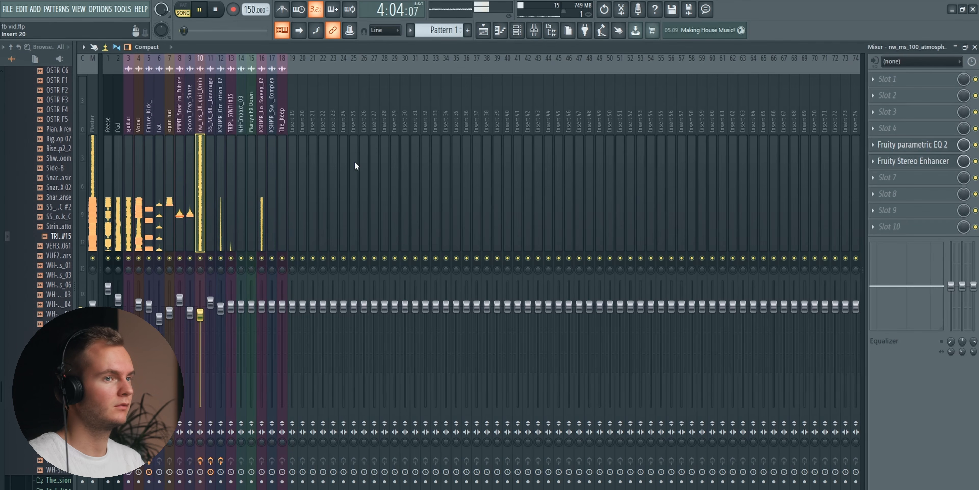
Inspect the Fruity Parametric EQ 2 and Fruity Stereo Enhancer on the atmosphere loop's mixer track, and stop playback.
{"action": "left_click", "coordinate": [935, 145]}
{"action": "left_click", "coordinate": [935, 145]}
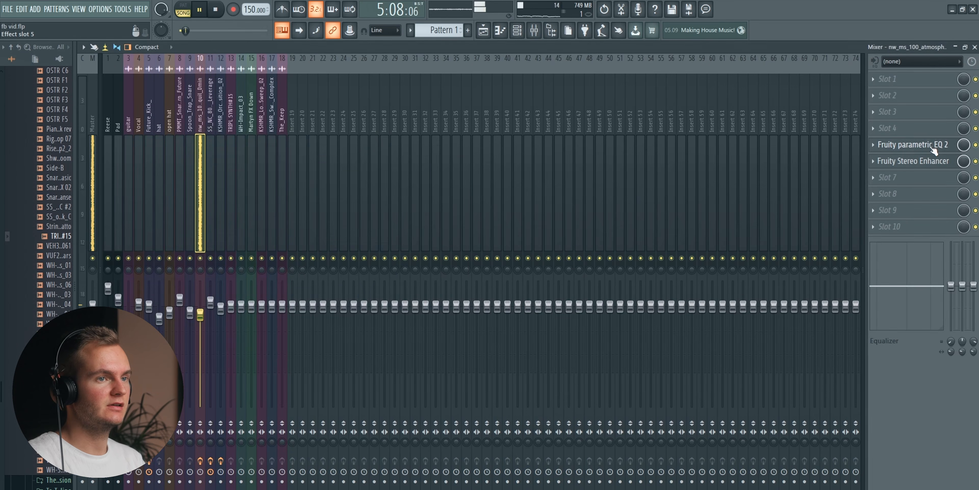
{"action": "left_click", "coordinate": [928, 161]}
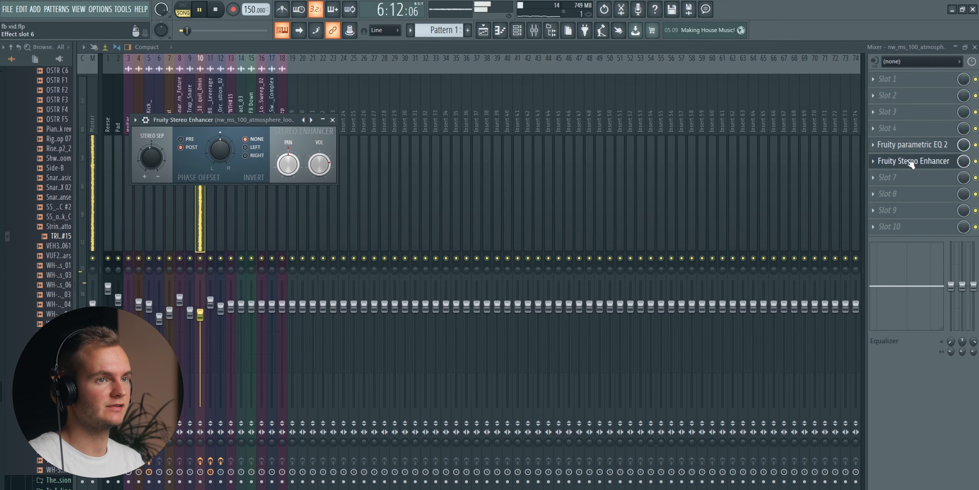
{"action": "left_click", "coordinate": [912, 162]}
{"action": "key", "text": "F9"}
{"action": "key", "text": "space"}
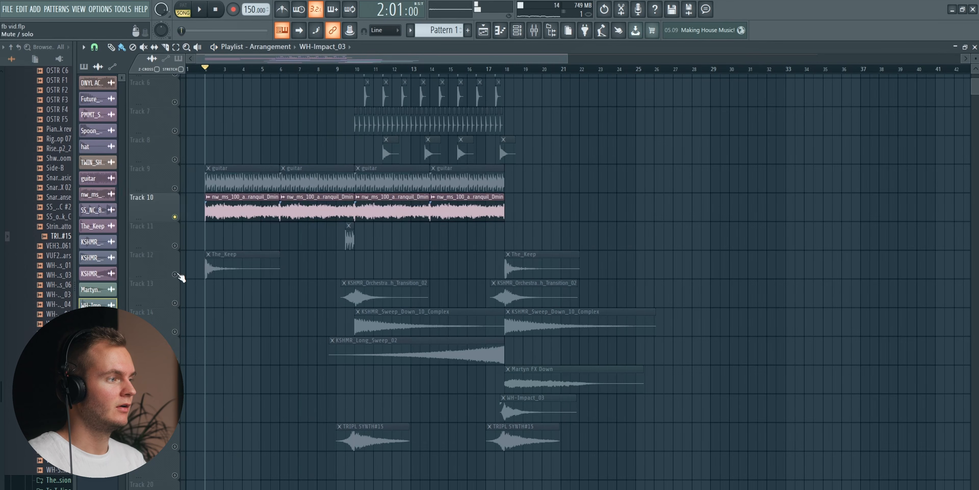
Isolate the effects by leaving only Tracks 11 to 18 unmuted.
{"action": "right_click", "coordinate": [175, 275]}
{"action": "left_click", "coordinate": [175, 246]}
{"action": "left_click_drag", "start_coordinate": [175, 303], "coordinate": [178, 390]}
{"action": "left_click_drag", "start_coordinate": [173, 433], "coordinate": [175, 446]}
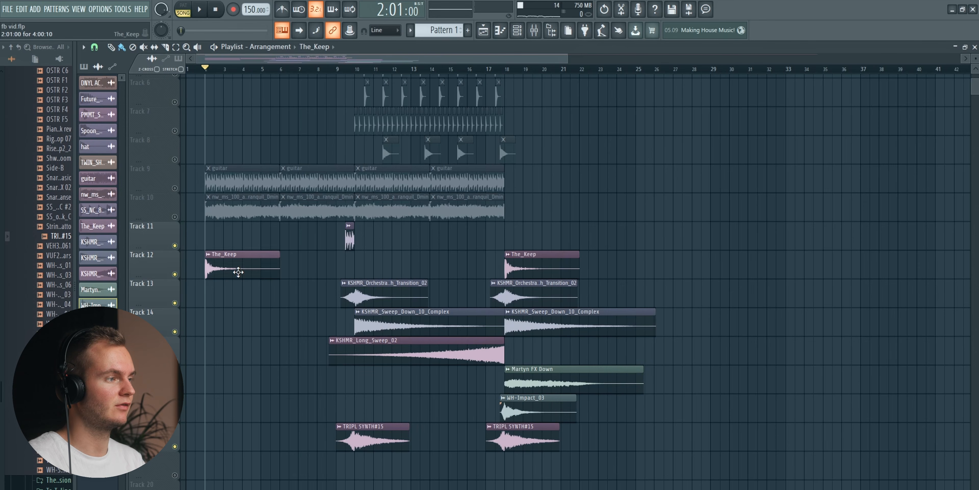
Check The_Keep sample's channel settings and play the isolated effects from bar 2.
{"action": "double_click", "coordinate": [208, 268]}
{"action": "left_click", "coordinate": [432, 161]}
{"action": "key", "text": "space"}
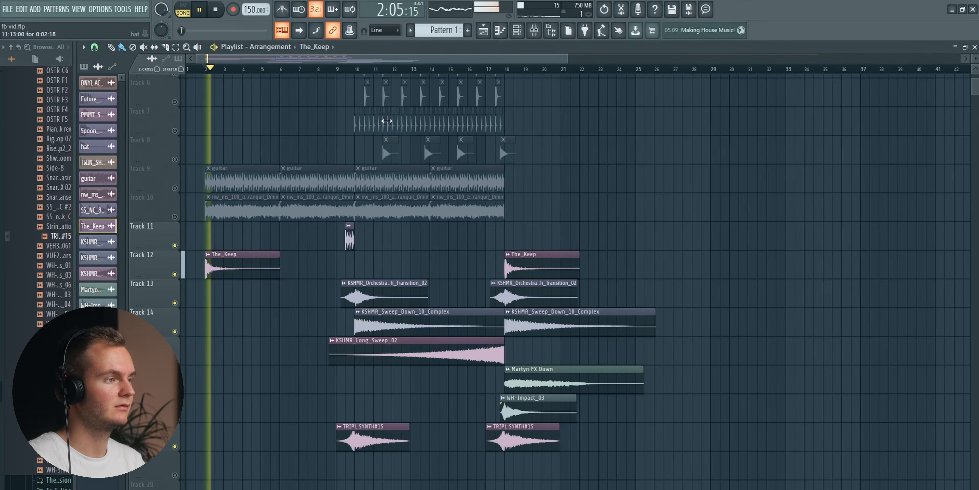
{"action": "scroll", "coordinate": [357, 72], "scroll_direction": "up", "scroll_amount": 5}
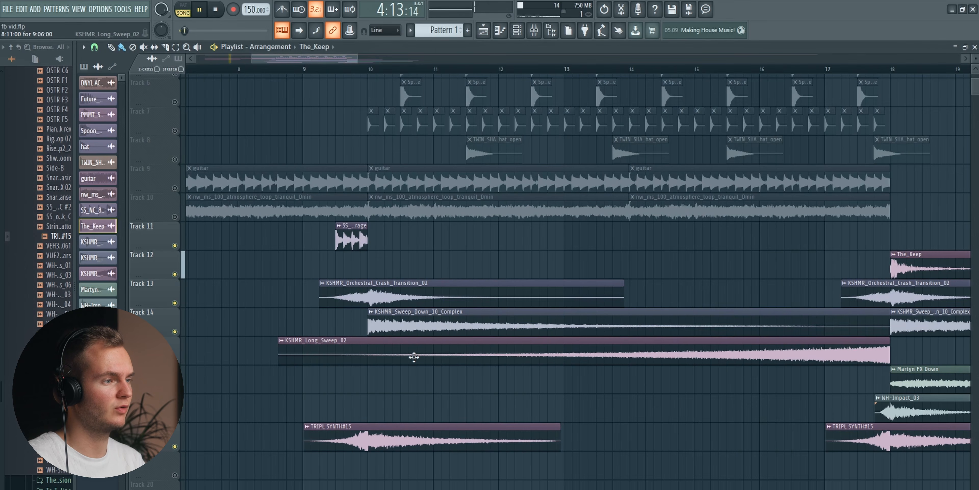
Check the TRIPL SYNTH#15 sample's channel settings and audition the transition effects leading into bar 10.
{"action": "double_click", "coordinate": [363, 448]}
{"action": "left_click", "coordinate": [411, 162]}
{"action": "left_click", "coordinate": [328, 69]}
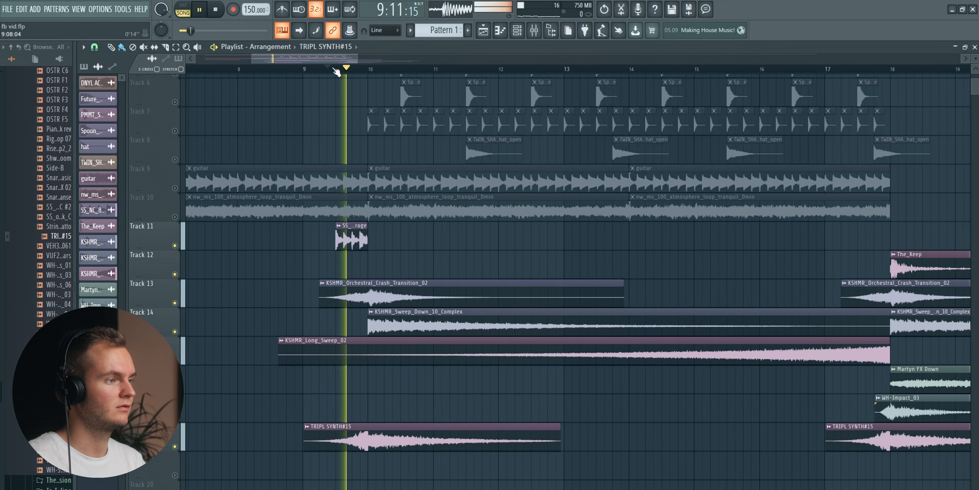
Audition the transition effects around bar 18, starting in bar 17, and stop playback.
{"action": "scroll", "coordinate": [338, 70], "scroll_direction": "down", "scroll_amount": 5}
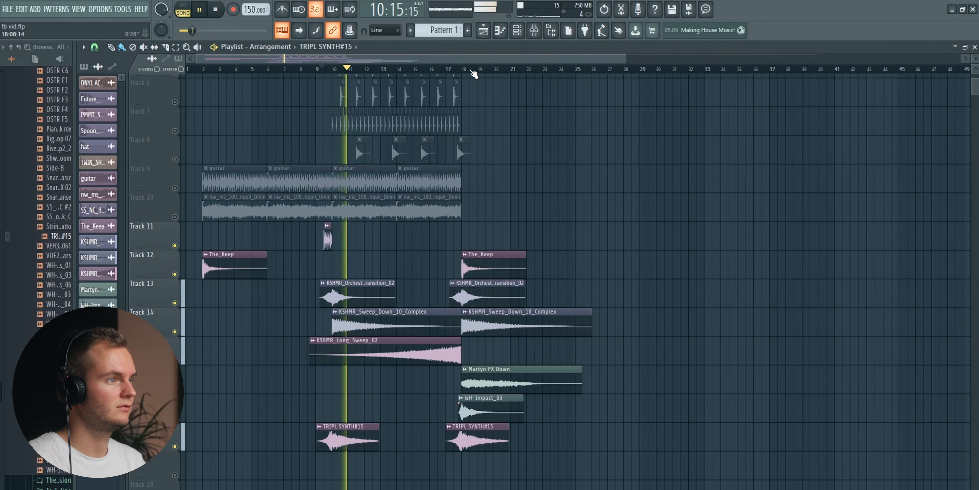
{"action": "scroll", "coordinate": [474, 73], "scroll_direction": "up", "scroll_amount": 5}
{"action": "left_click", "coordinate": [452, 75]}
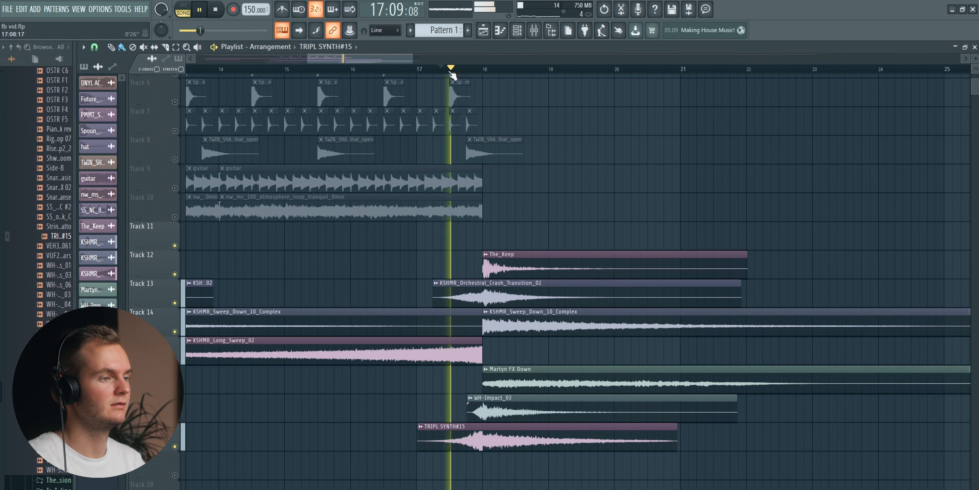
{"action": "scroll", "coordinate": [452, 75], "scroll_direction": "down", "scroll_amount": 6}
{"action": "key", "text": "space"}
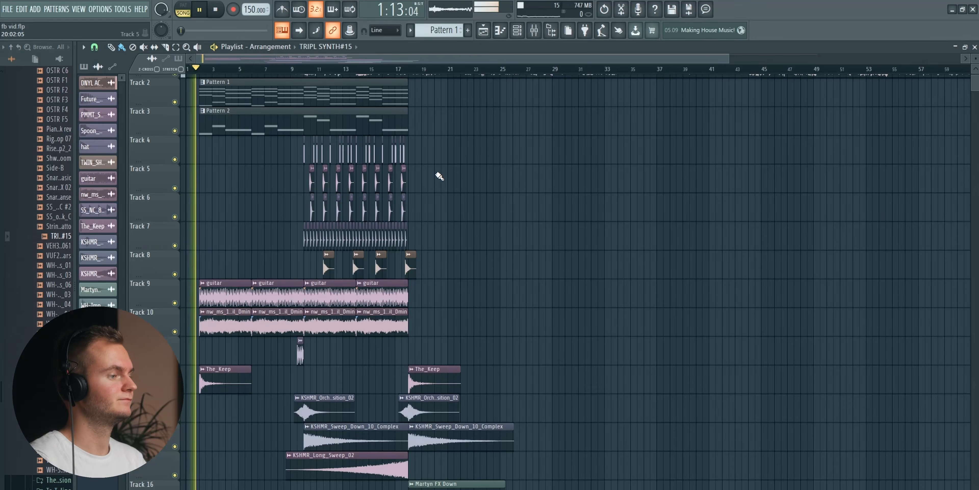
Play the full arrangement from the start and watch the levels in the mixer, adjusting the listening volume.
{"action": "scroll", "coordinate": [437, 175], "scroll_direction": "up", "scroll_amount": 1}
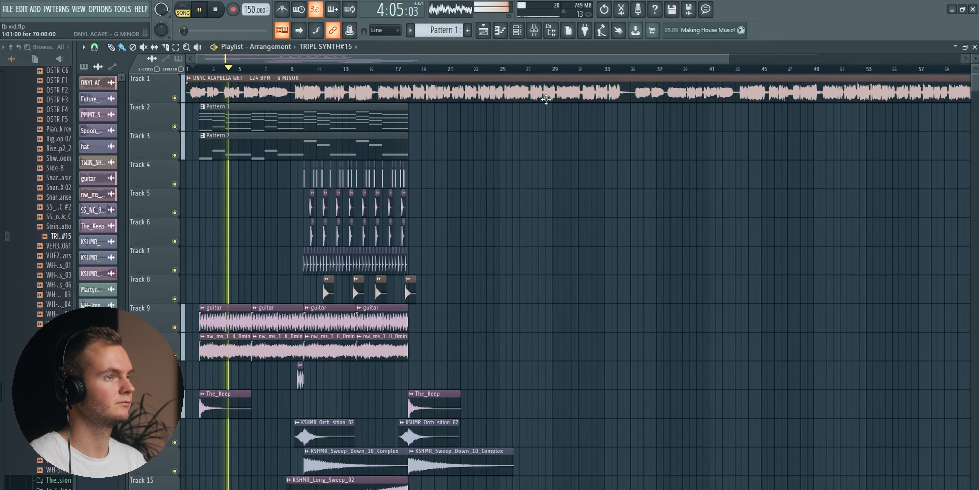
{"action": "key", "text": "XF86AudioLowerVolume"}
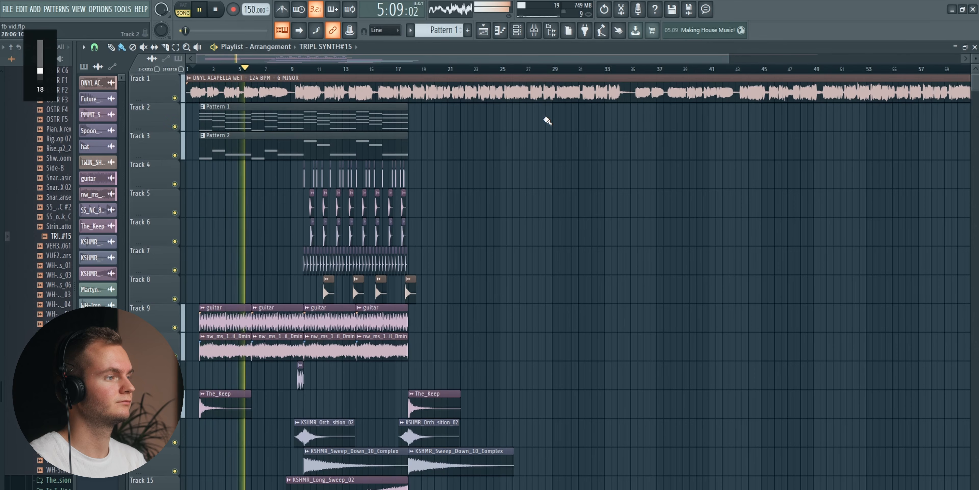
{"action": "left_click", "coordinate": [539, 35]}
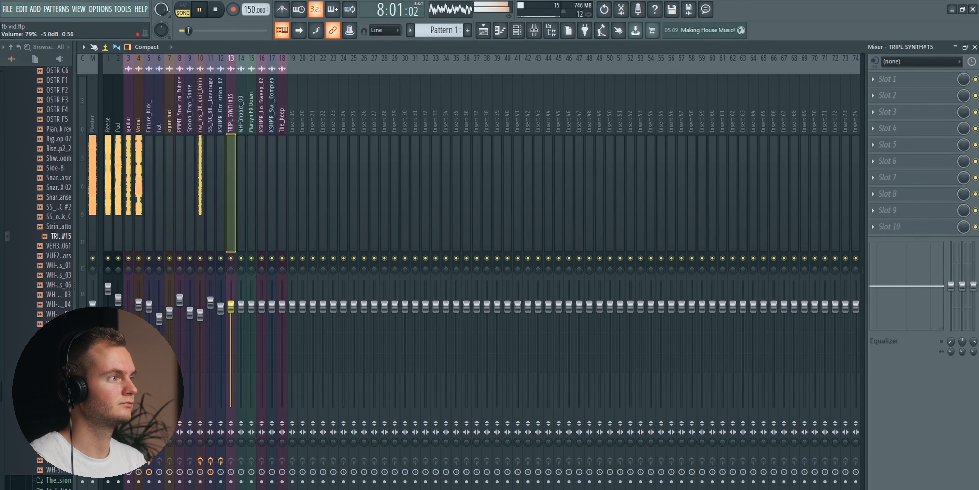
{"action": "key", "text": "XF86AudioRaiseVolume"}
{"action": "key", "text": "XF86AudioRaiseVolume"}
{"action": "key", "text": "XF86AudioRaiseVolume"}
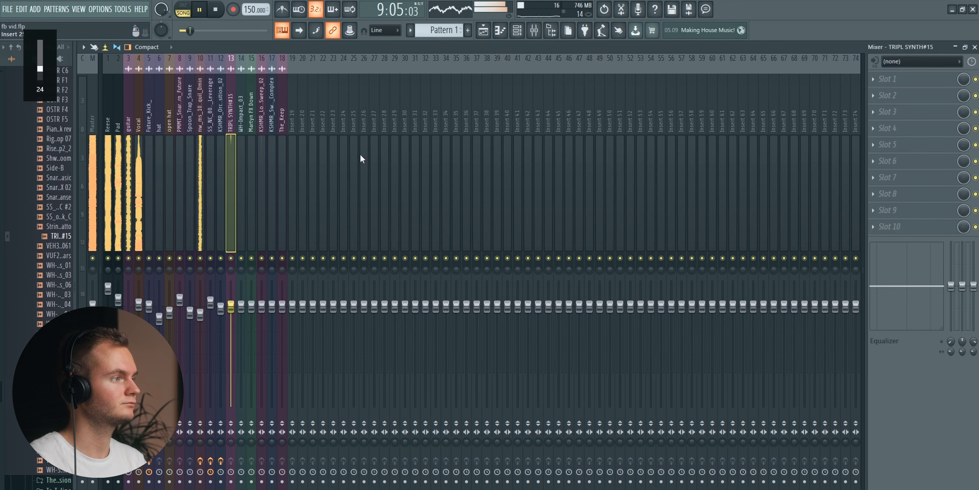
{"action": "key", "text": "XF86AudioLowerVolume"}
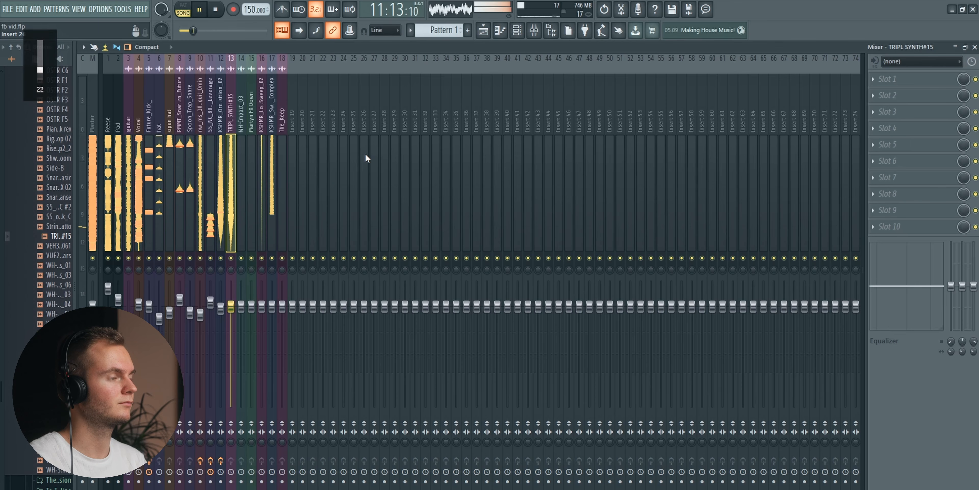
{"action": "key", "text": "XF86AudioLowerVolume"}
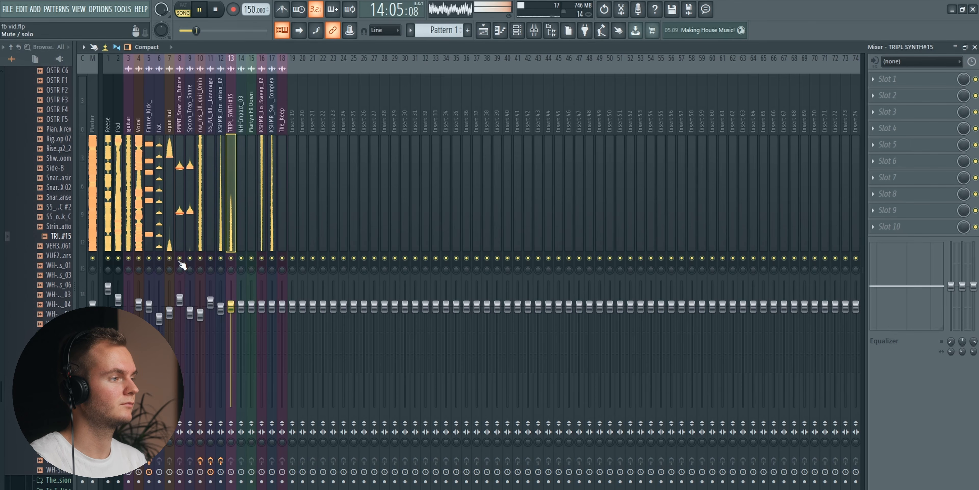
Mute and unmute the Spoon trap snare mixer track to compare the sound, and leave the mixer.
{"action": "left_click", "coordinate": [190, 258]}
{"action": "left_click", "coordinate": [190, 258]}
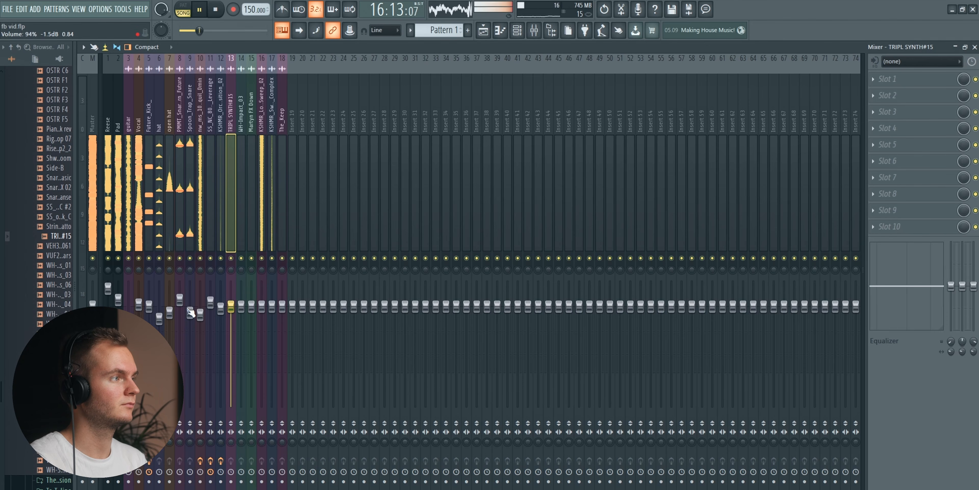
{"action": "key", "text": "XF86AudioLowerVolume"}
{"action": "left_click", "coordinate": [487, 33]}
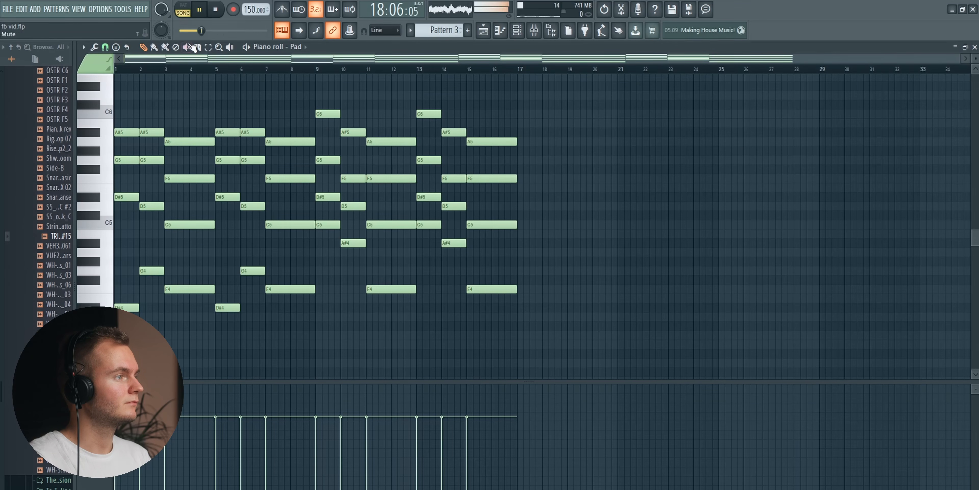
Delete the Pad chords in bars 5 to 8 of Pattern 3.
{"action": "left_click_drag", "start_coordinate": [215, 109], "coordinate": [304, 323]}
{"action": "scroll", "coordinate": [304, 320], "scroll_direction": "down", "scroll_amount": 5}
{"action": "scroll", "coordinate": [304, 312], "scroll_direction": "up", "scroll_amount": 7}
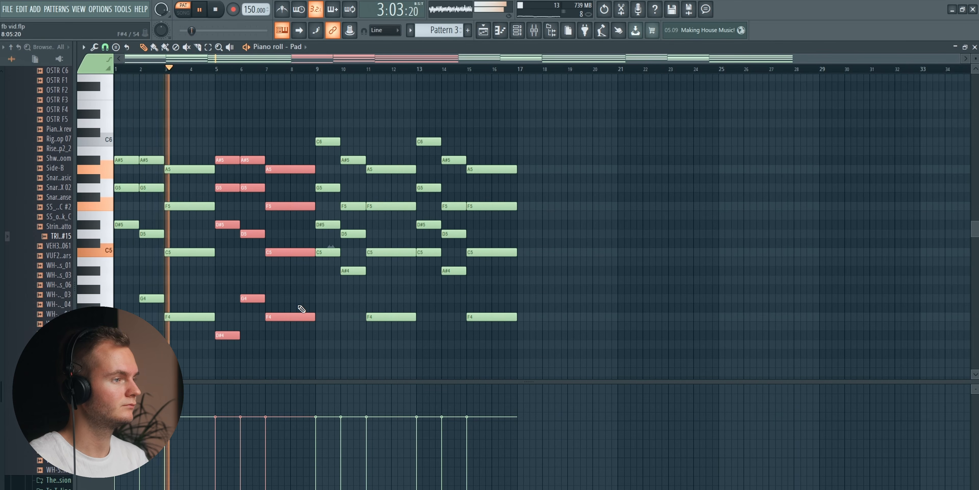
{"action": "key", "text": "Delete"}
Move the Pad chords of bars 9 to 12 back to bar 5, delete those from bar 13 on, and reopen the playlist.
{"action": "left_click_drag", "start_coordinate": [321, 124], "coordinate": [394, 368]}
{"action": "left_click_drag", "start_coordinate": [379, 290], "coordinate": [278, 292]}
{"action": "left_click_drag", "start_coordinate": [415, 84], "coordinate": [523, 303]}
{"action": "key", "text": "Delete"}
{"action": "key", "text": "ctrl+a"}
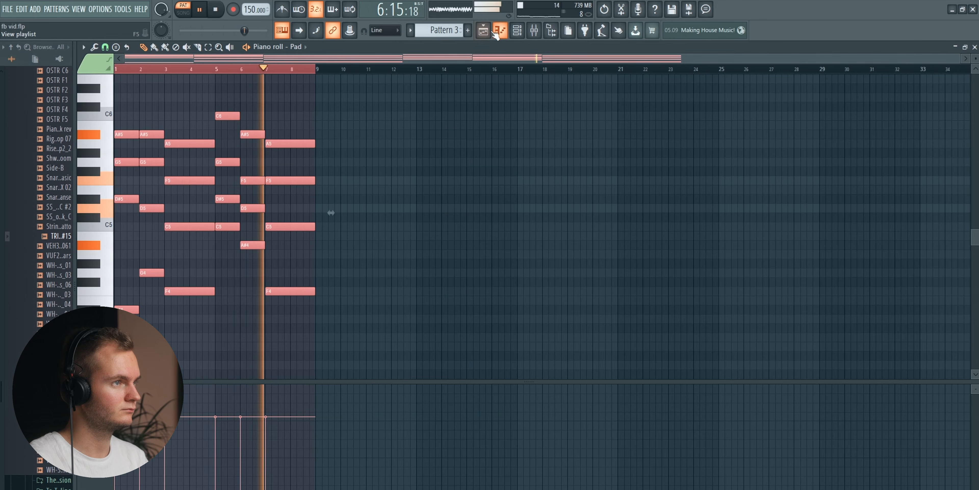
{"action": "left_click", "coordinate": [483, 30]}
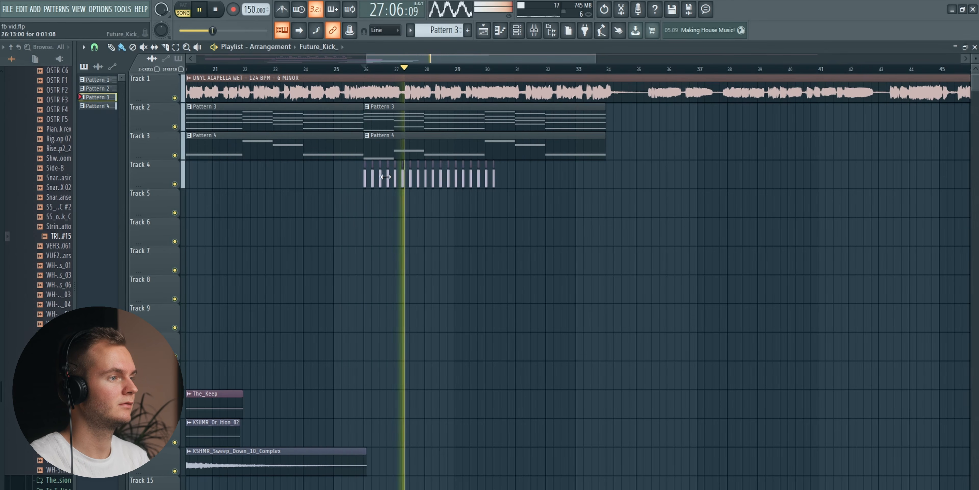
Thin out the kick clips on Track 4 by deleting every second one between bars 26 and 30.
{"action": "key", "text": "space"}
{"action": "right_click", "coordinate": [403, 178]}
{"action": "right_click", "coordinate": [388, 178]}
{"action": "key", "text": "space"}
{"action": "right_click", "coordinate": [419, 179]}
{"action": "right_click", "coordinate": [433, 179]}
{"action": "right_click", "coordinate": [448, 178]}
{"action": "right_click", "coordinate": [463, 179]}
{"action": "right_click", "coordinate": [478, 179]}
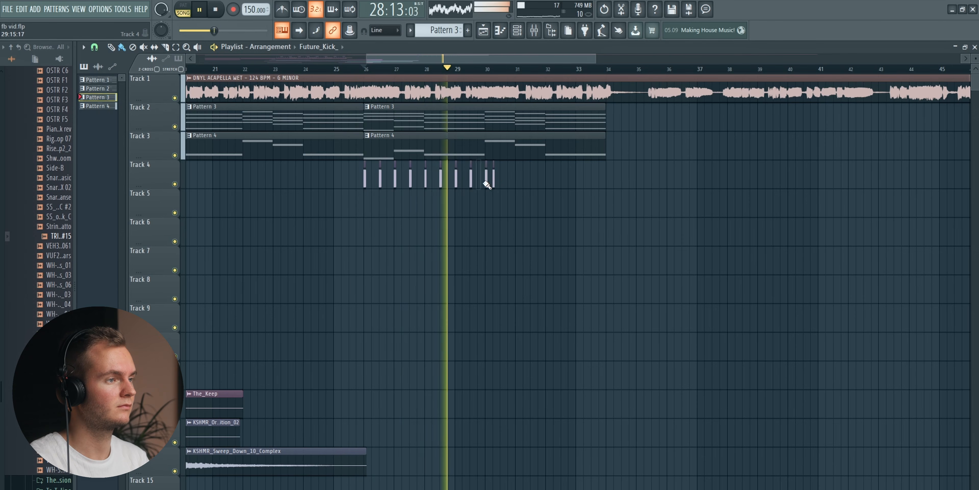
Paint kick clips on Track 4 every beat up to bar 32, and every half beat from bar 32 through bar 33.
{"action": "left_click_drag", "start_coordinate": [503, 182], "coordinate": [542, 185]}
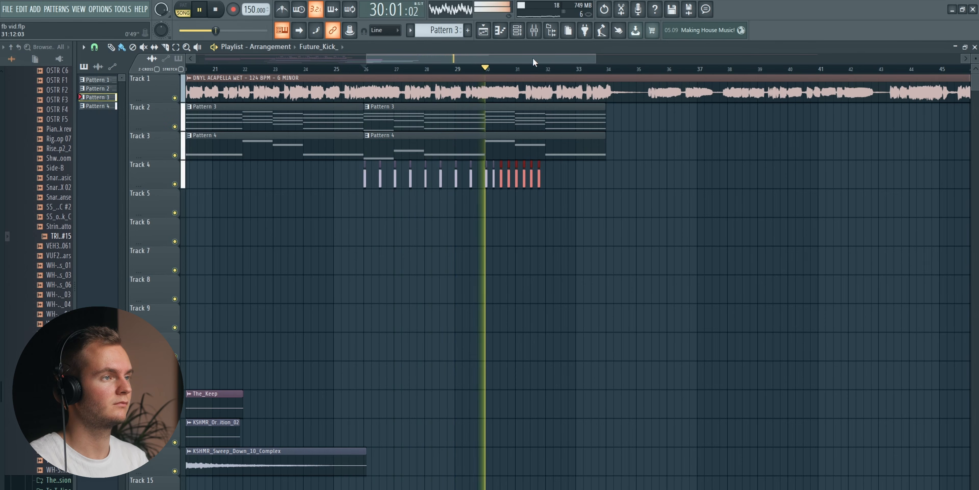
{"action": "left_click_drag", "start_coordinate": [533, 58], "coordinate": [542, 62]}
{"action": "scroll", "coordinate": [543, 63], "scroll_direction": "up", "scroll_amount": 4}
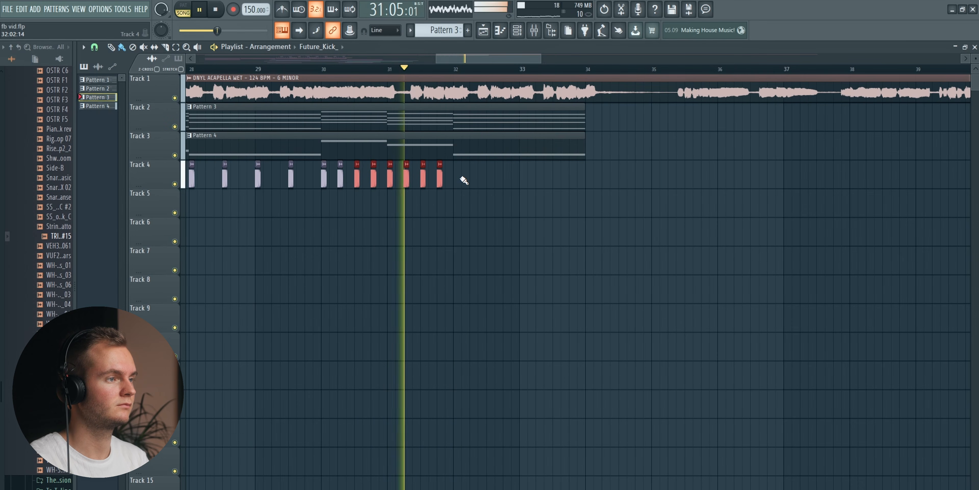
{"action": "left_click_drag", "start_coordinate": [461, 180], "coordinate": [568, 178]}
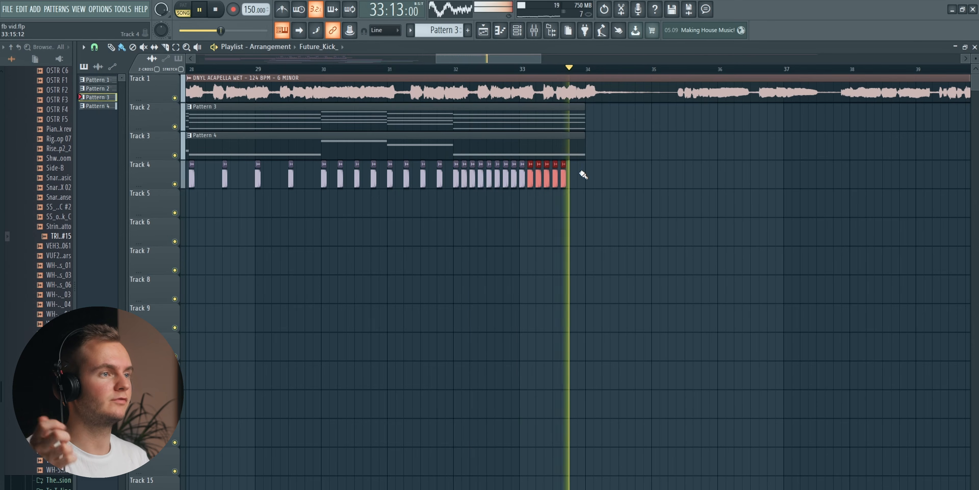
{"action": "key", "text": "space"}
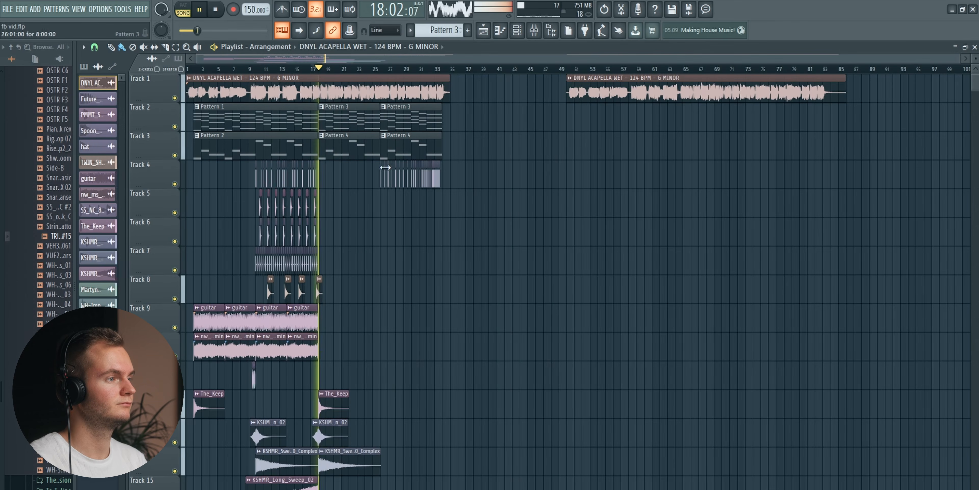
Copy all Pad chords of Pattern 3 for the All Strings Sustain part in Pattern 5, and add a two-bar A5 note at bar 3.
{"action": "scroll", "coordinate": [394, 234], "scroll_direction": "down", "scroll_amount": 4}
{"action": "scroll", "coordinate": [396, 237], "scroll_direction": "up", "scroll_amount": 6}
{"action": "scroll", "coordinate": [395, 235], "scroll_direction": "up", "scroll_amount": 3}
{"action": "key", "text": "space"}
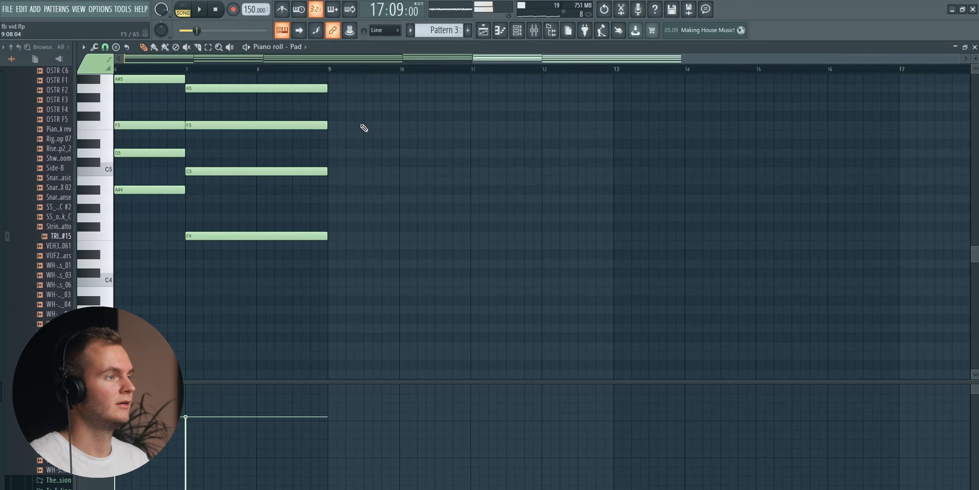
{"action": "scroll", "coordinate": [452, 277], "scroll_direction": "up", "scroll_amount": 3}
{"action": "key", "text": "ctrl+a"}
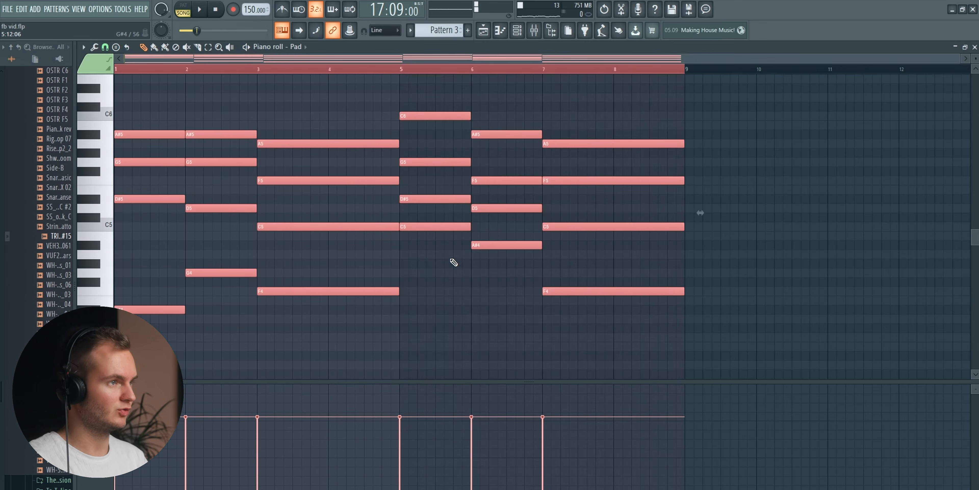
{"action": "left_click", "coordinate": [526, 33]}
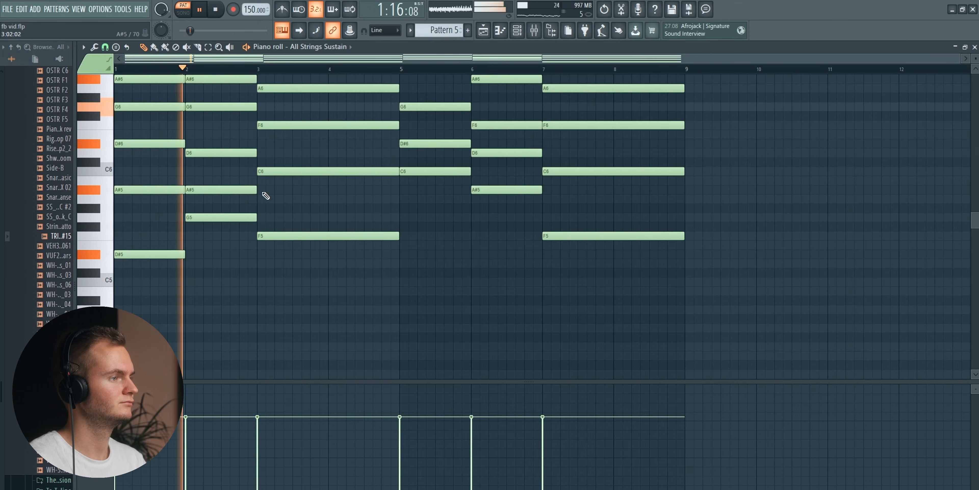
{"action": "left_click_drag", "start_coordinate": [327, 199], "coordinate": [398, 199]}
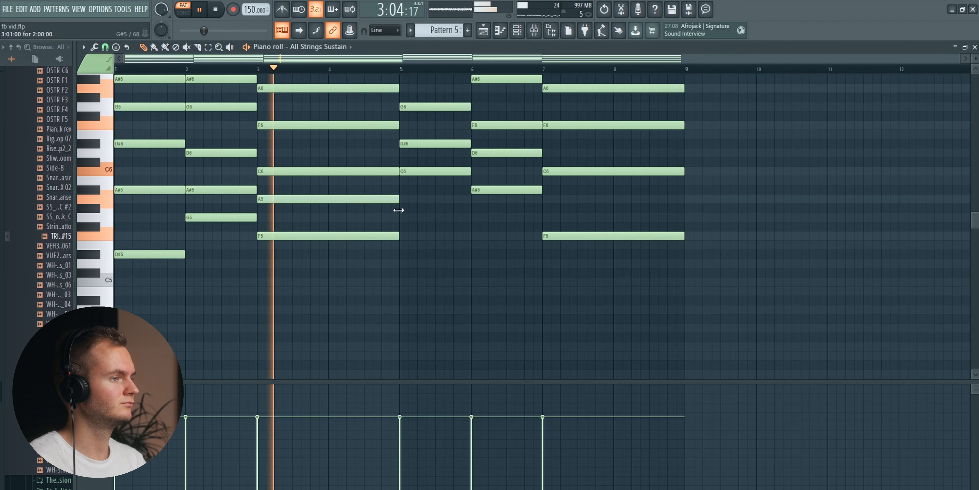
Place the SS_NC_80_FX_One_Shot_Leverage clip on Track 12 so it ends at bar 34, and trim its start to 33:11.
{"action": "scroll", "coordinate": [402, 214], "scroll_direction": "up", "scroll_amount": 2}
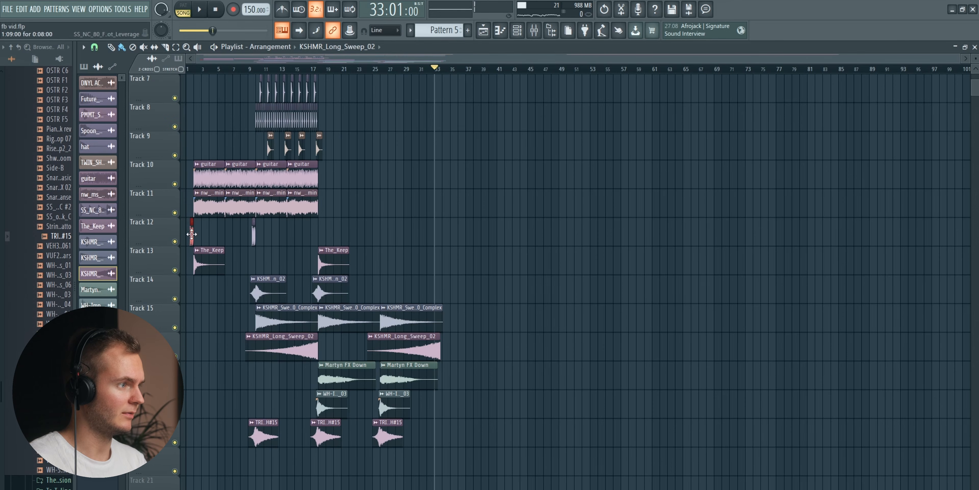
{"action": "scroll", "coordinate": [446, 73], "scroll_direction": "up", "scroll_amount": 6}
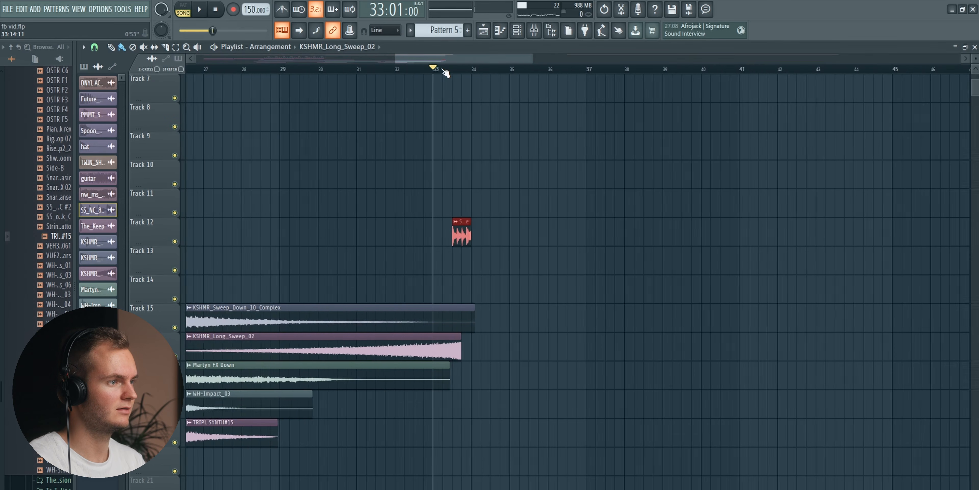
{"action": "key", "text": "space"}
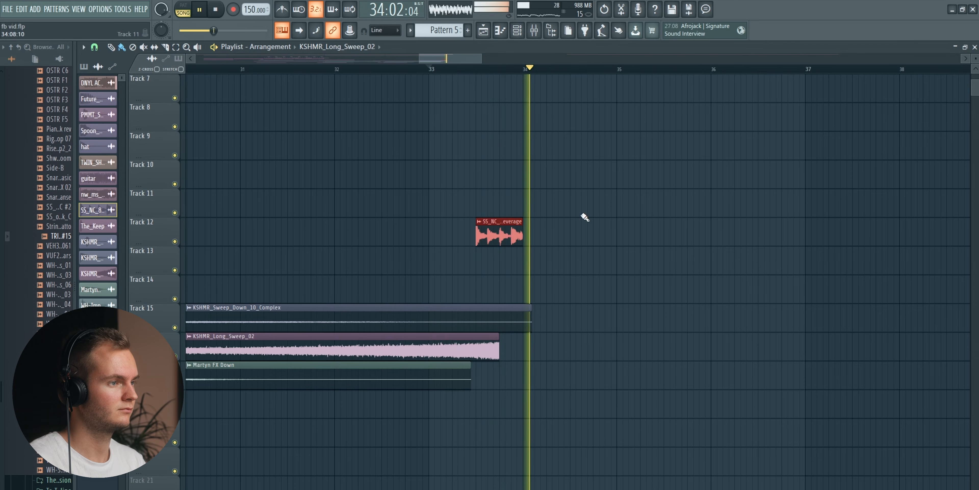
{"action": "key", "text": "space"}
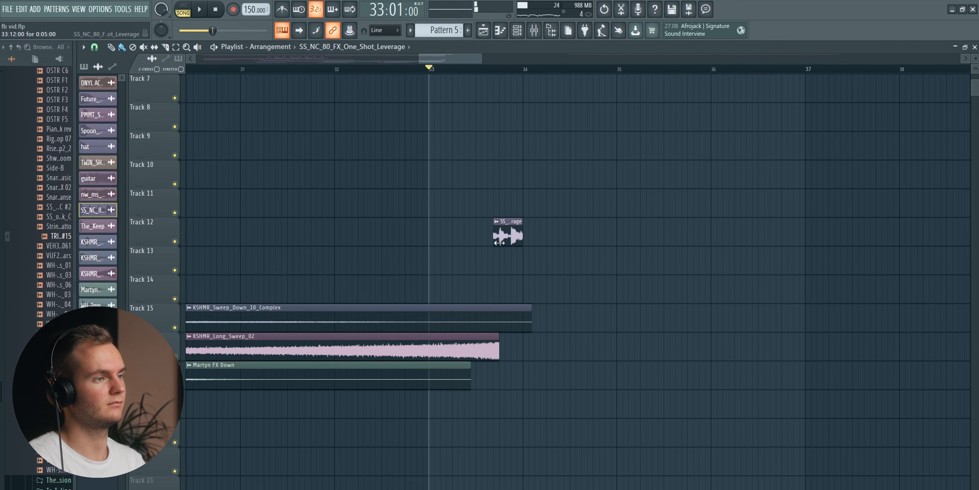
{"action": "key", "text": "space"}
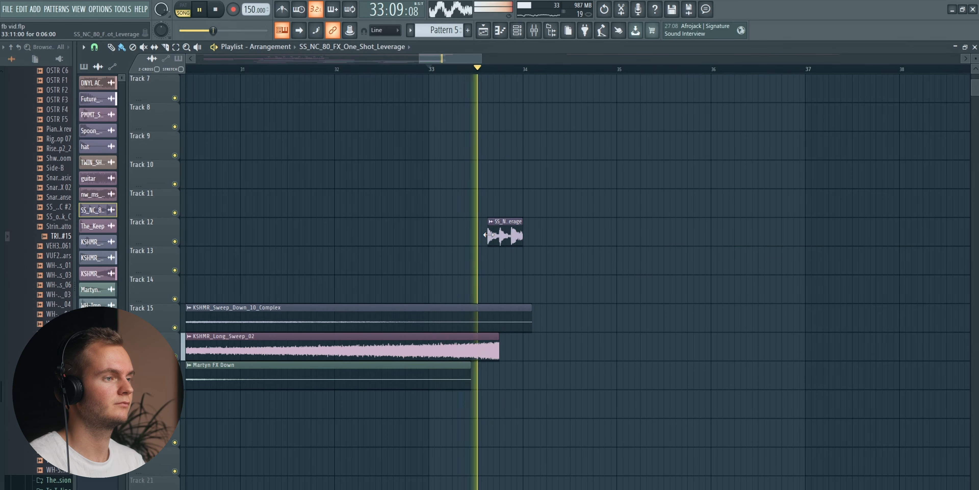
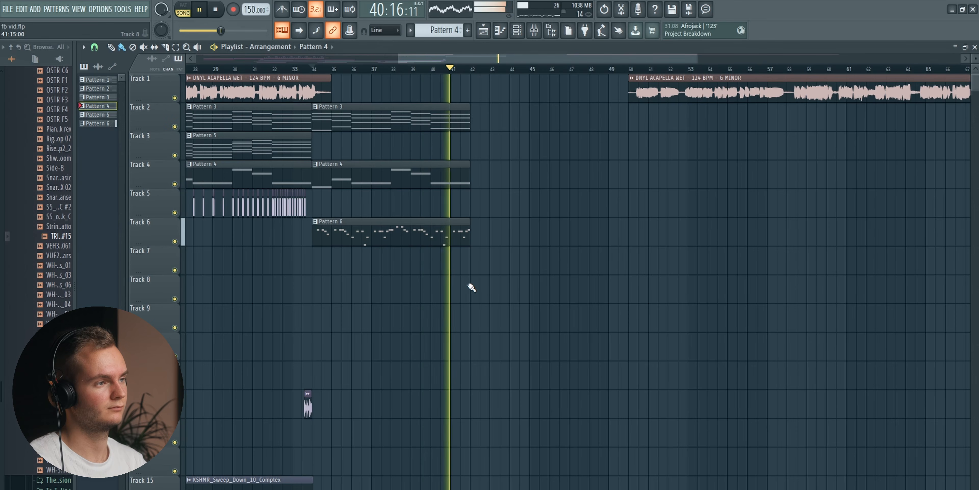
Move the Pattern 6 clip to Track 5 at bar 34 and copy the drum clips of bars 10 to 17 to bar 34.
{"action": "key", "text": "space"}
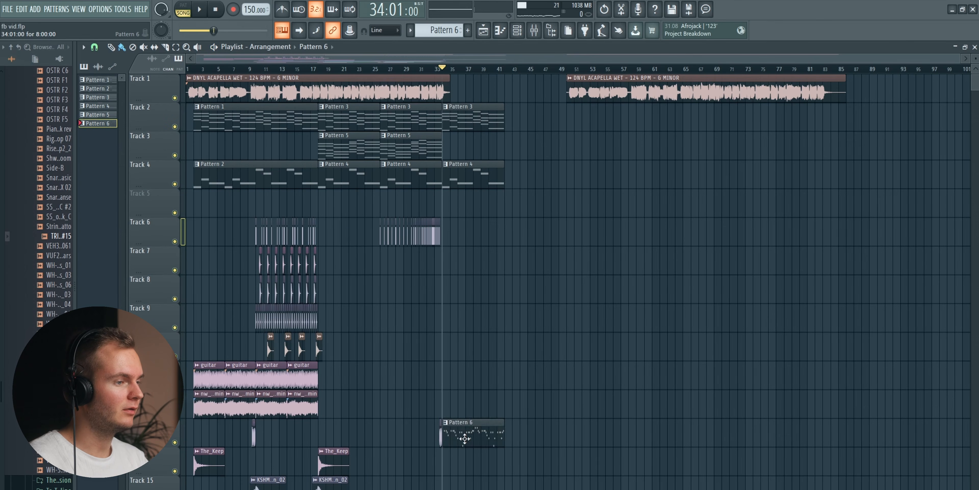
{"action": "left_click_drag", "start_coordinate": [465, 414], "coordinate": [473, 184]}
{"action": "left_click_drag", "start_coordinate": [232, 235], "coordinate": [332, 351]}
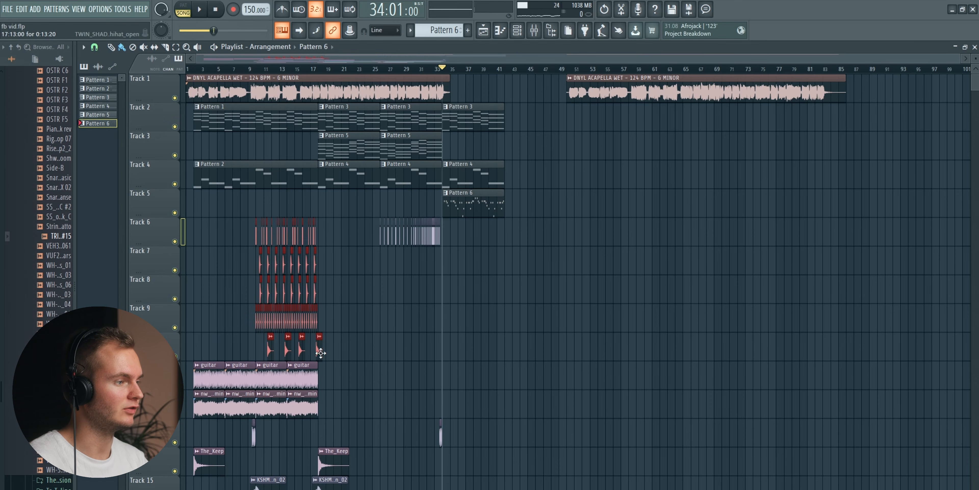
{"action": "left_click_drag", "start_coordinate": [273, 346], "coordinate": [455, 367]}
Audition the section from bar 34, add its Pattern 3, 4 and 6 clips to the drum selection, and duplicate everything to bar 42.
{"action": "scroll", "coordinate": [452, 71], "scroll_direction": "up", "scroll_amount": 10}
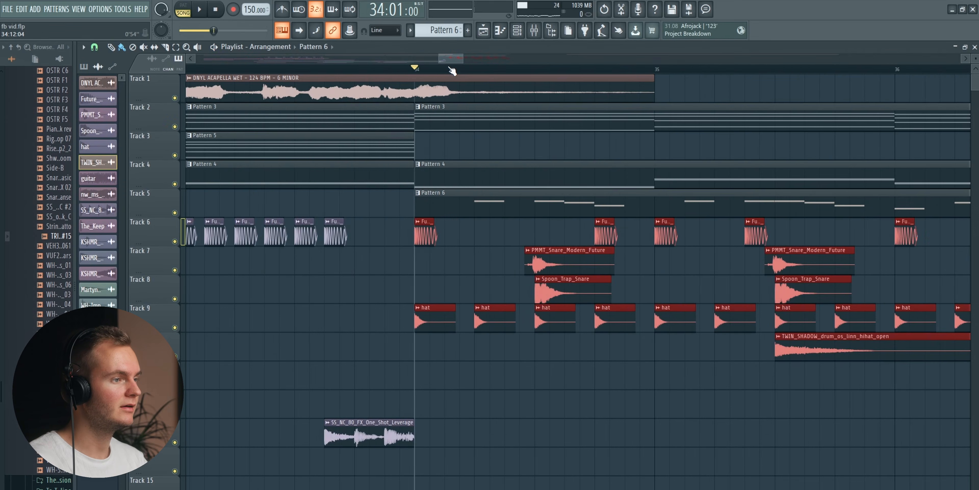
{"action": "key", "text": "space"}
{"action": "scroll", "coordinate": [452, 70], "scroll_direction": "down", "scroll_amount": 6}
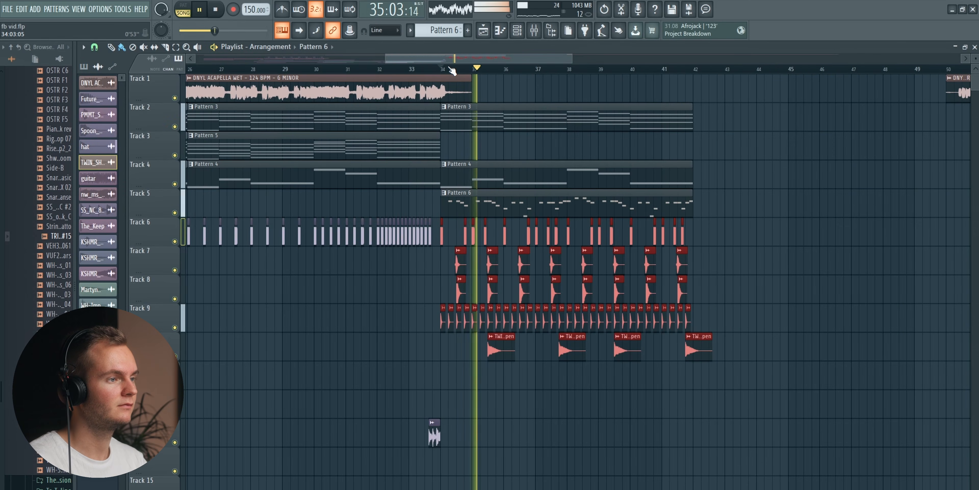
{"action": "left_click_drag", "start_coordinate": [493, 60], "coordinate": [529, 75]}
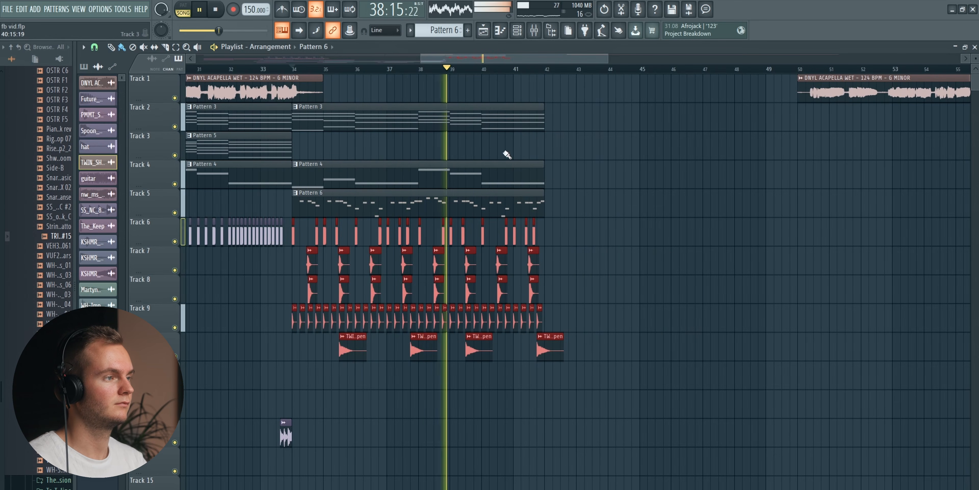
{"action": "left_click_drag", "start_coordinate": [421, 165], "coordinate": [425, 202]}
{"action": "left_click", "coordinate": [448, 123], "text": "ctrl+shift"}
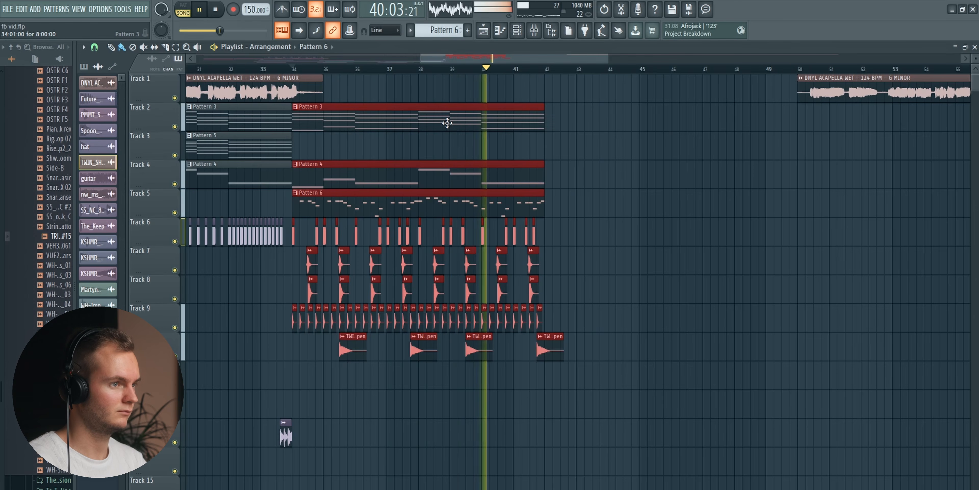
{"action": "key", "text": "ctrl+b"}
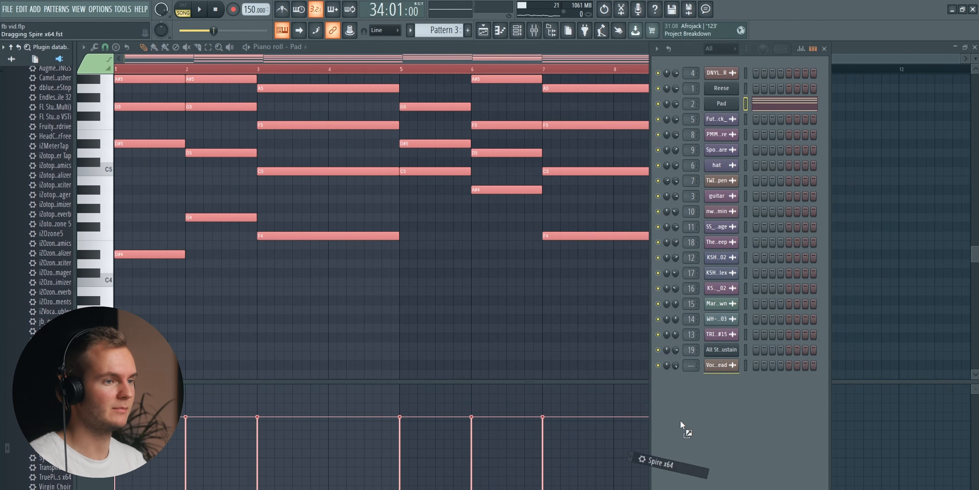
Add Spire x64 as a new channel and play the chords in Pattern 7 with it.
{"action": "left_click_drag", "start_coordinate": [680, 424], "coordinate": [681, 424]}
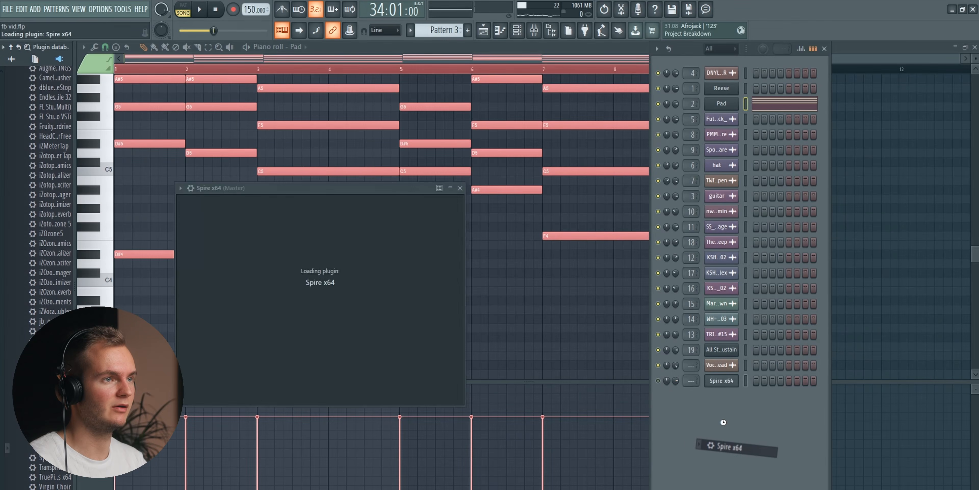
{"action": "left_click", "coordinate": [338, 210]}
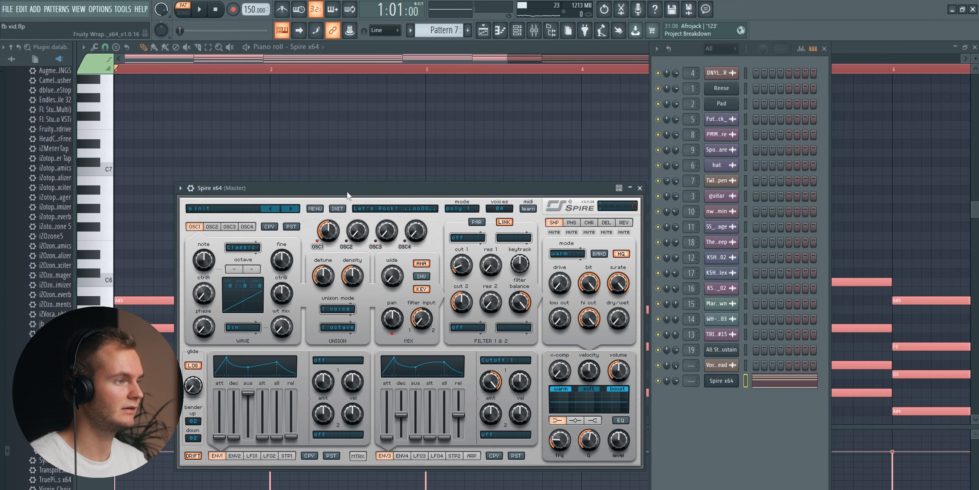
{"action": "left_click_drag", "start_coordinate": [347, 192], "coordinate": [359, 175]}
{"action": "key", "text": "space"}
Replace the Pattern 3 clips on Track 2 at bars 34 and 42 with Pattern 7 clips and play the section.
{"action": "left_click", "coordinate": [483, 31]}
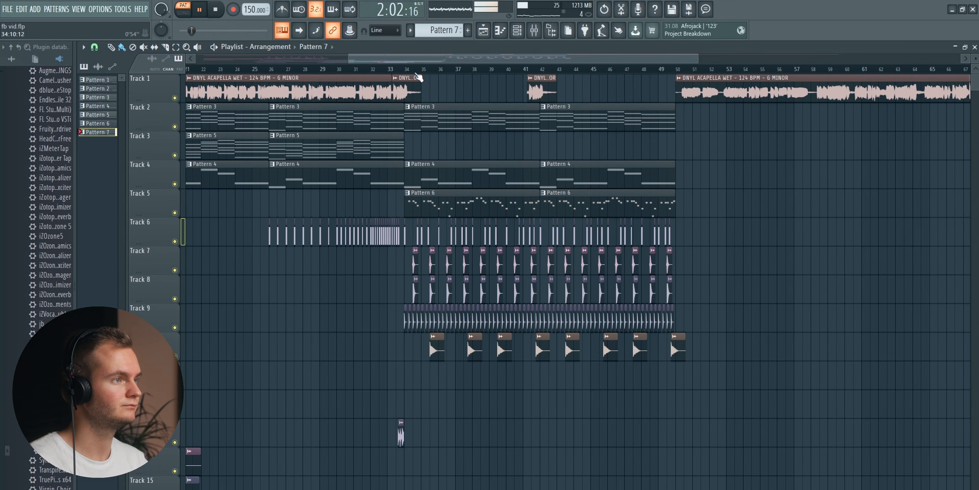
{"action": "key", "text": "Delete"}
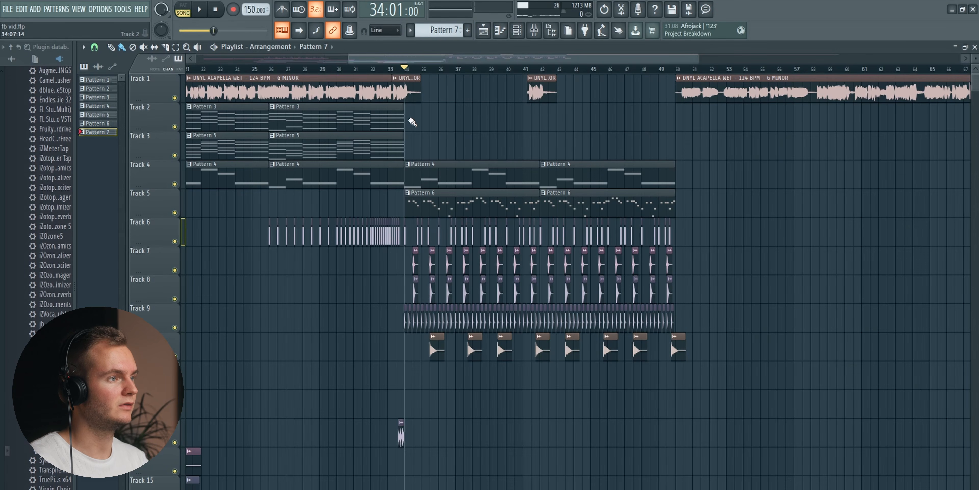
{"action": "left_click", "coordinate": [412, 122]}
{"action": "left_click", "coordinate": [544, 122]}
{"action": "key", "text": "space"}
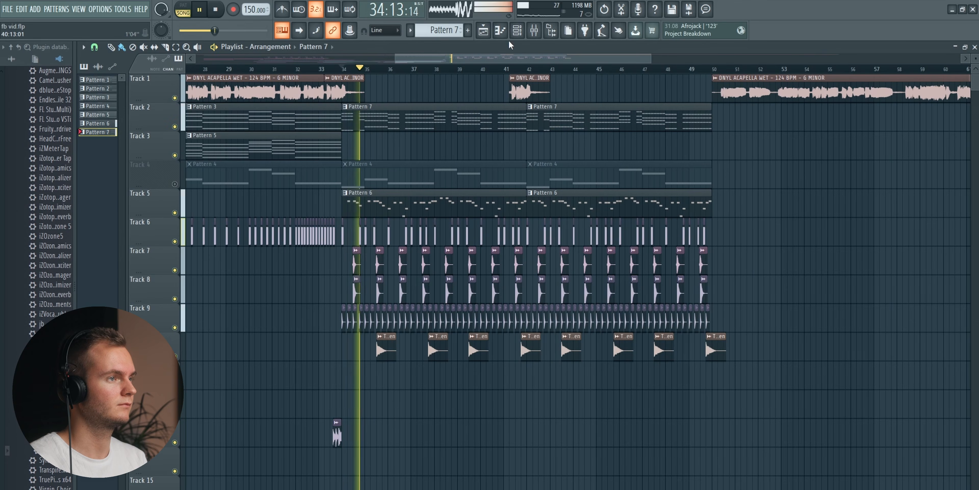
Solo the Spire x64 channel and open its synth interface.
{"action": "left_click", "coordinate": [516, 31]}
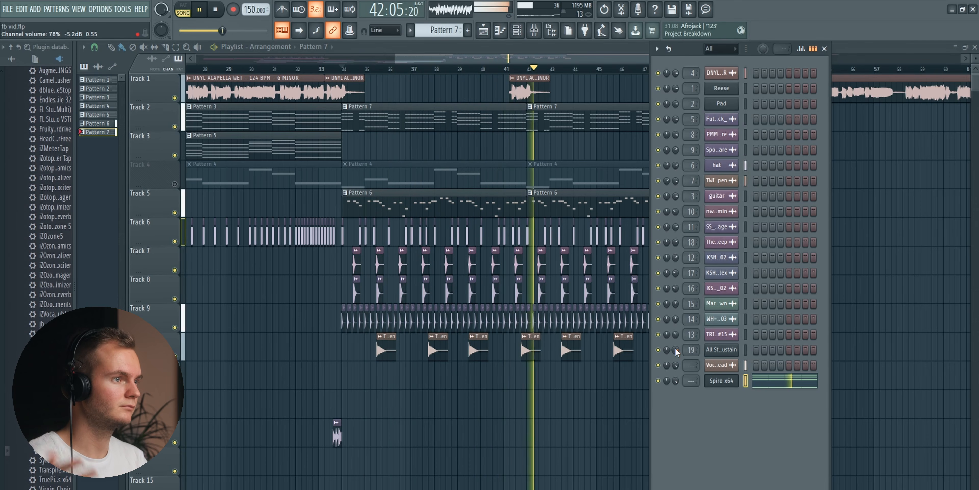
{"action": "key", "text": "space"}
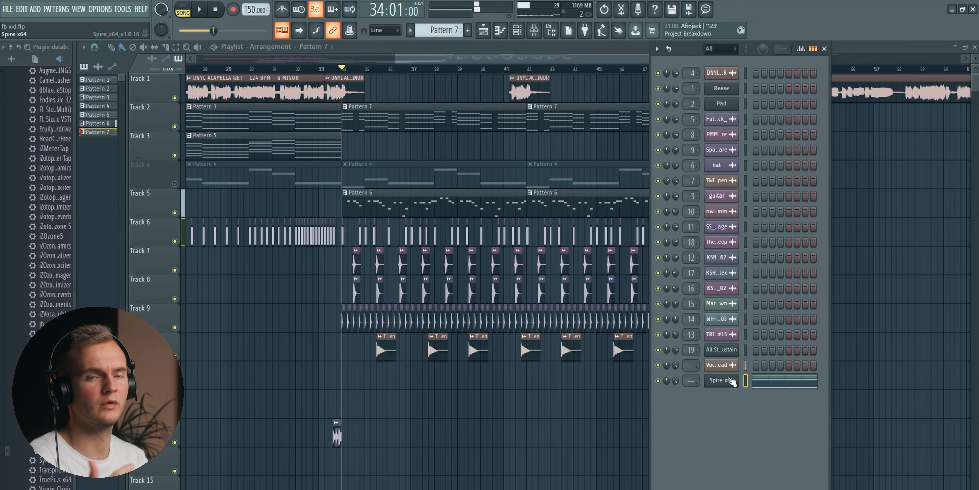
{"action": "right_click", "coordinate": [658, 381]}
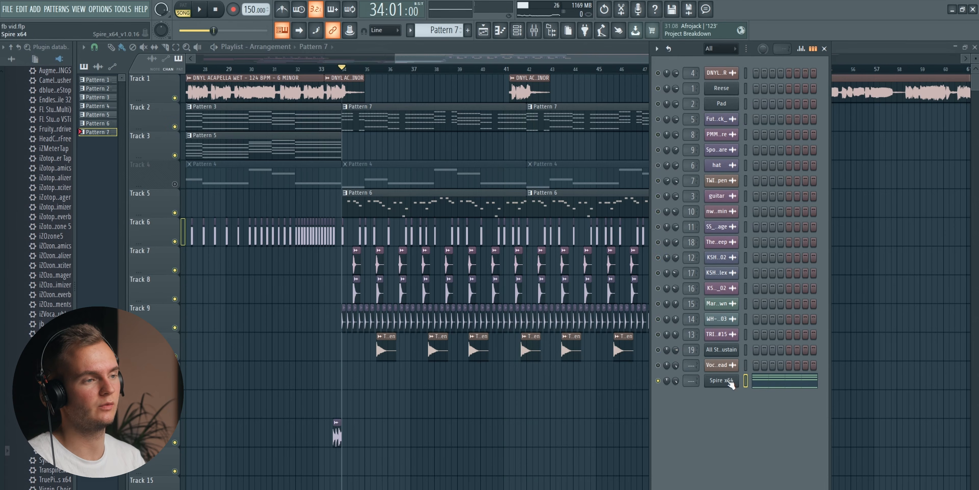
{"action": "left_click", "coordinate": [729, 382]}
{"action": "left_click_drag", "start_coordinate": [376, 177], "coordinate": [373, 164]}
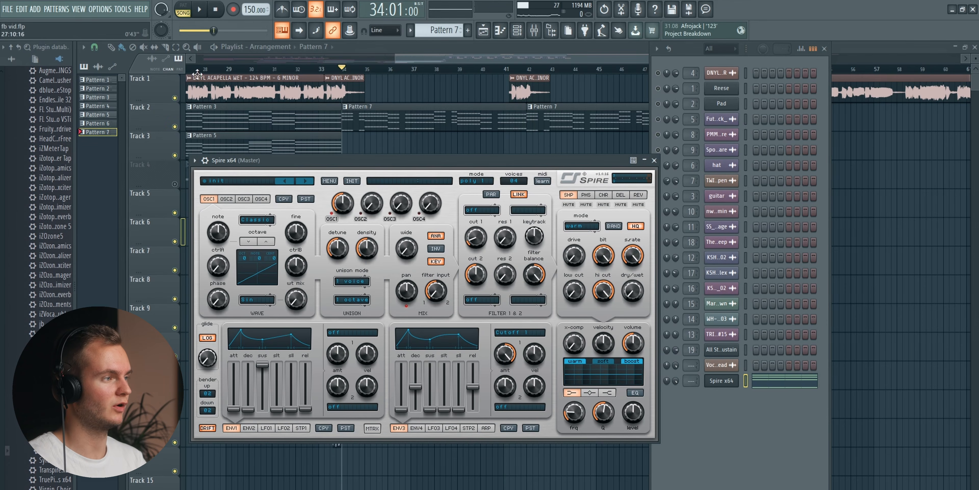
{"action": "left_click_drag", "start_coordinate": [276, 161], "coordinate": [334, 139]}
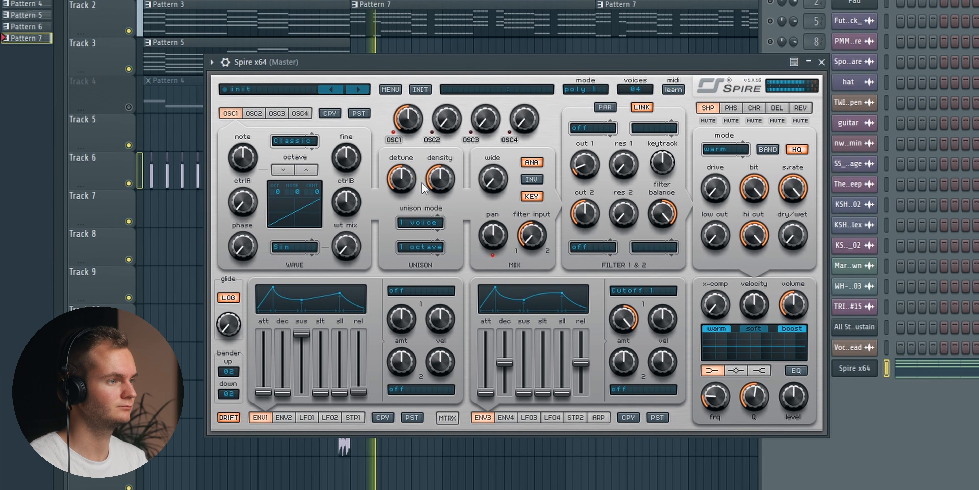
Set oscillator 1's unison mode to 8 voices and turn its wide control up to maximum.
{"action": "left_click", "coordinate": [420, 222]}
{"action": "left_click", "coordinate": [437, 344]}
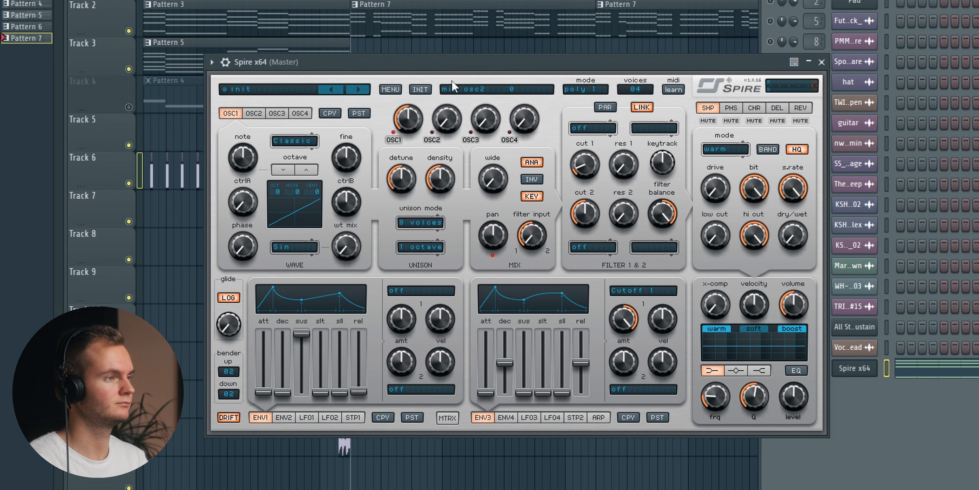
{"action": "left_click_drag", "start_coordinate": [452, 64], "coordinate": [460, 57]}
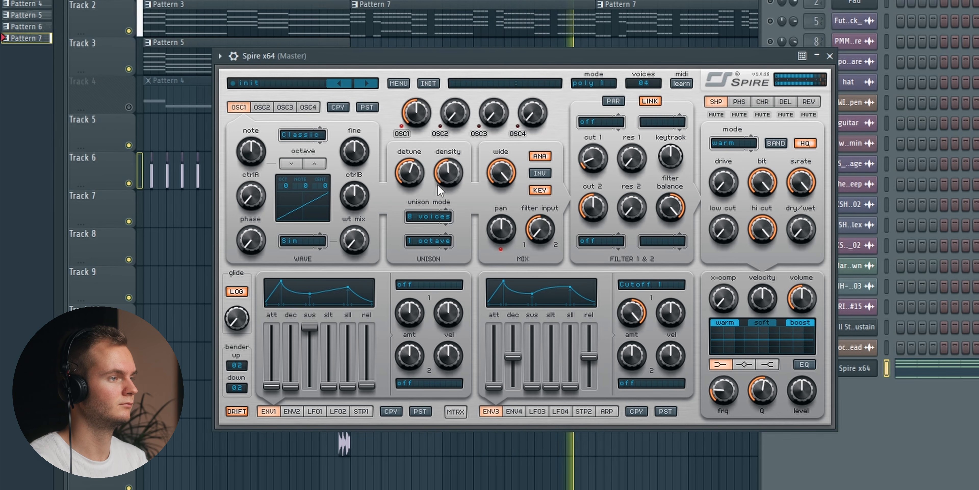
{"action": "left_click_drag", "start_coordinate": [424, 57], "coordinate": [431, 49]}
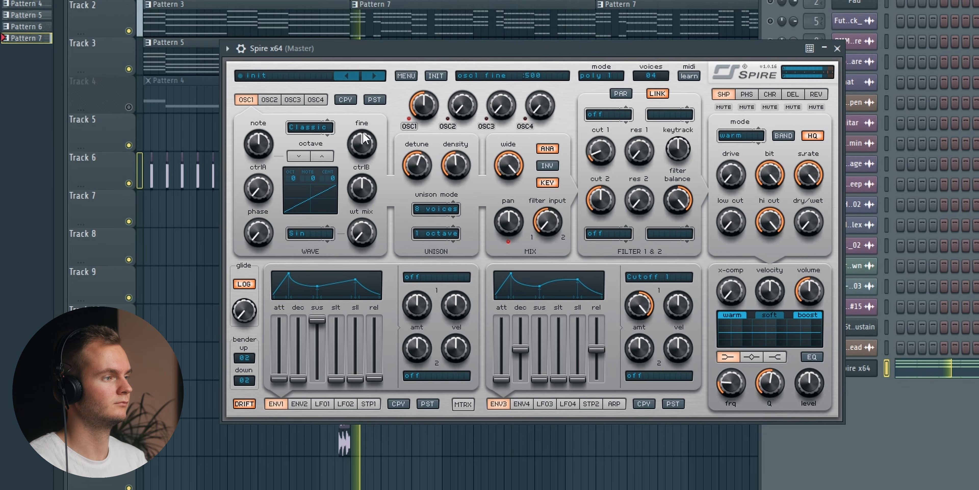
Switch off oscillator 1 and bring up oscillator 2 with the Sin wave.
{"action": "left_click", "coordinate": [270, 99]}
{"action": "key", "text": "space"}
{"action": "key", "text": "space"}
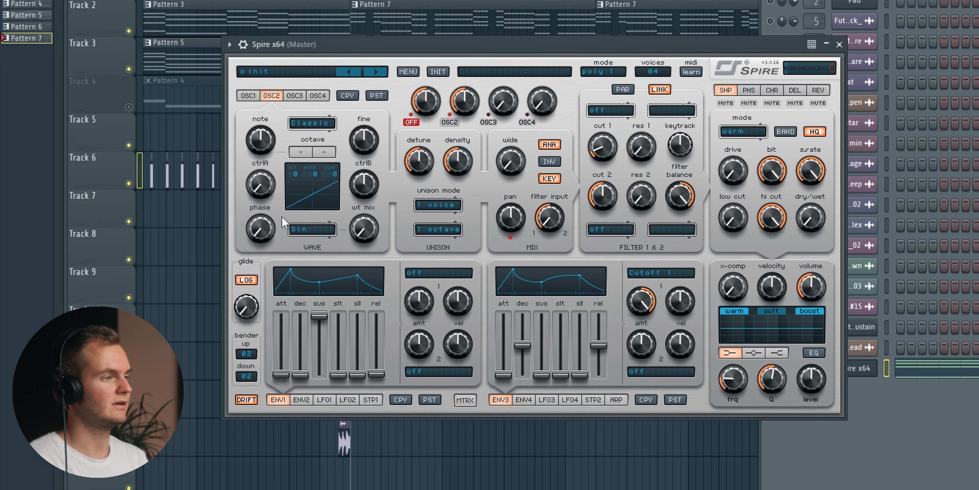
{"action": "left_click", "coordinate": [315, 230]}
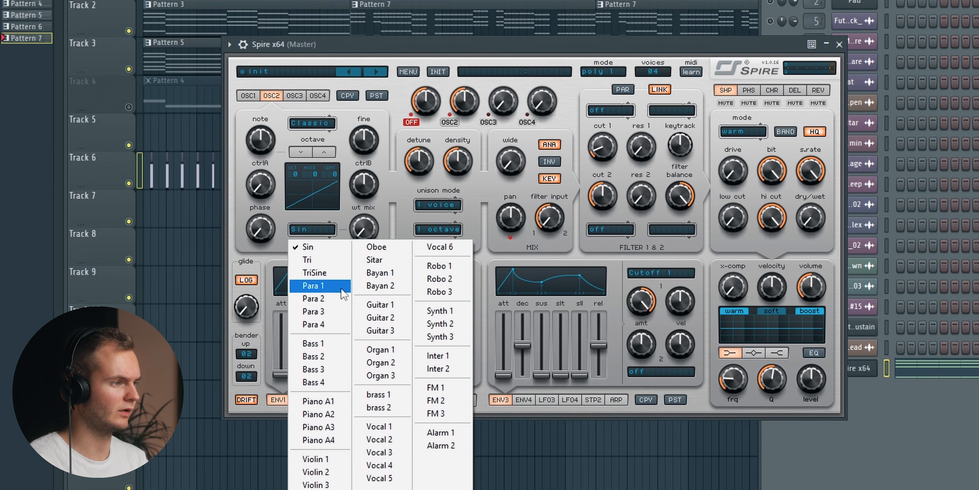
{"action": "left_click", "coordinate": [308, 247]}
Set oscillator 2's ctrlA to 1000 and try out its phase and ctrlB controls during playback.
{"action": "left_click_drag", "start_coordinate": [260, 184], "coordinate": [266, 152]}
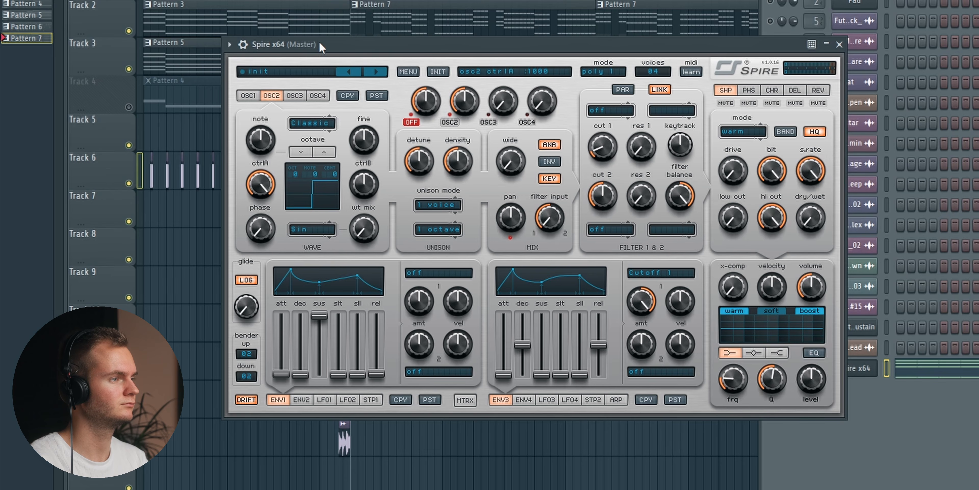
{"action": "left_click_drag", "start_coordinate": [320, 42], "coordinate": [327, 41]}
{"action": "key", "text": "space"}
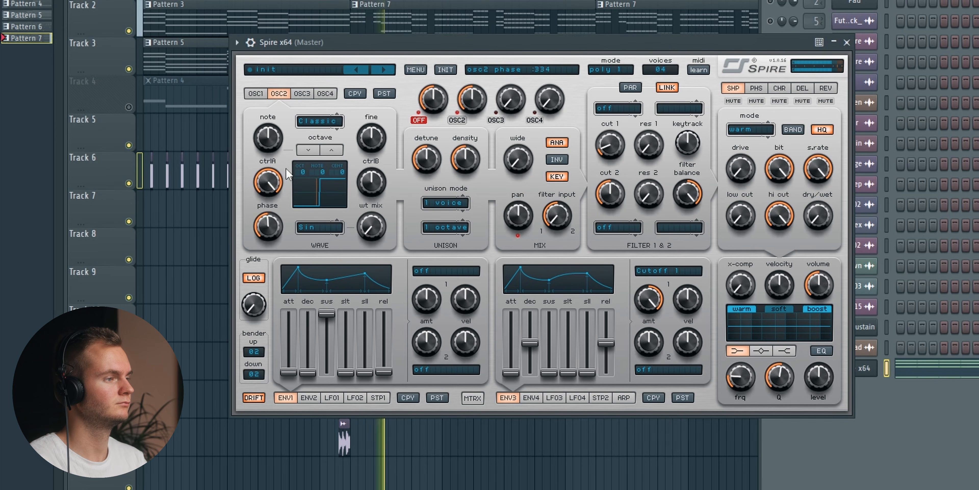
{"action": "left_click_drag", "start_coordinate": [288, 185], "coordinate": [366, 308]}
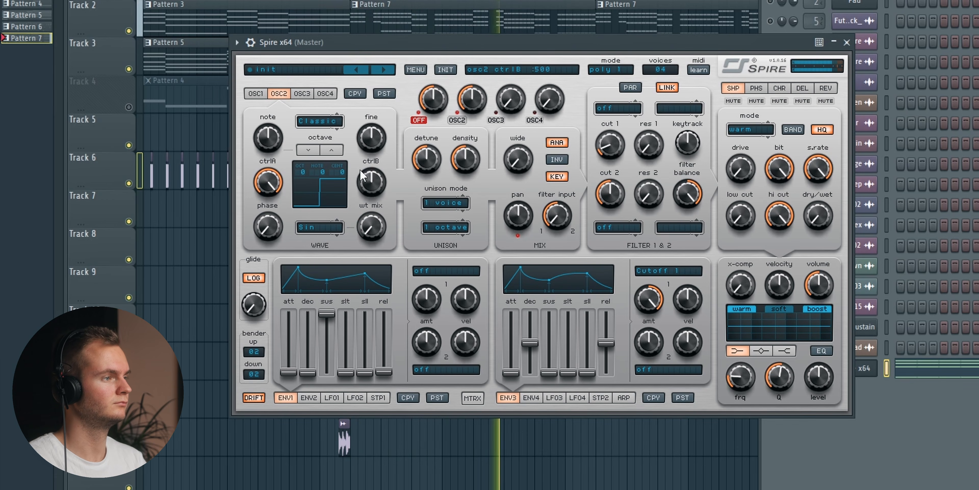
Set oscillator 2's unison mode to 4 voices and turn its wide control up to 1000.
{"action": "left_click", "coordinate": [452, 208]}
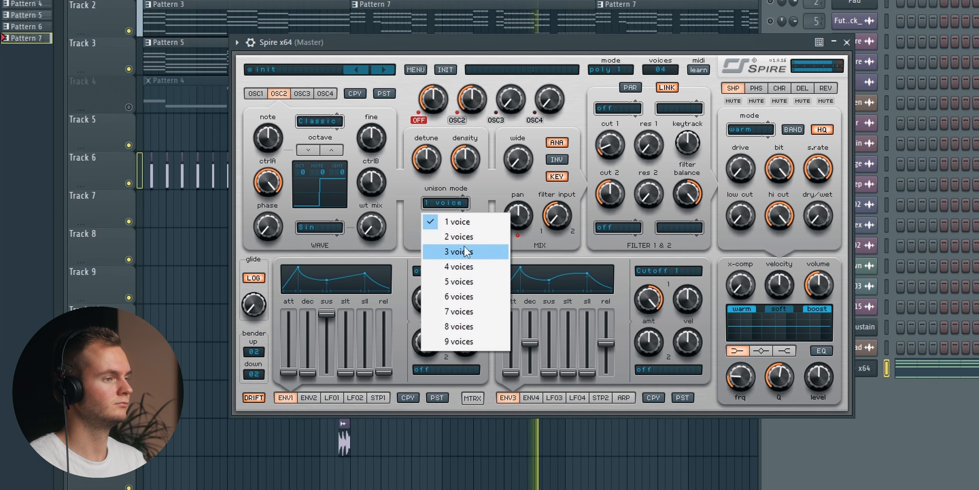
{"action": "left_click", "coordinate": [458, 234]}
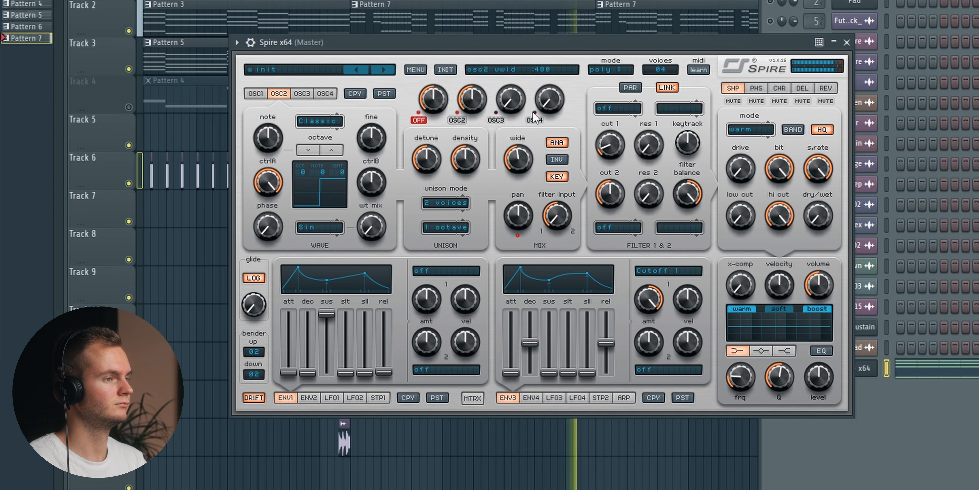
{"action": "left_click", "coordinate": [454, 196]}
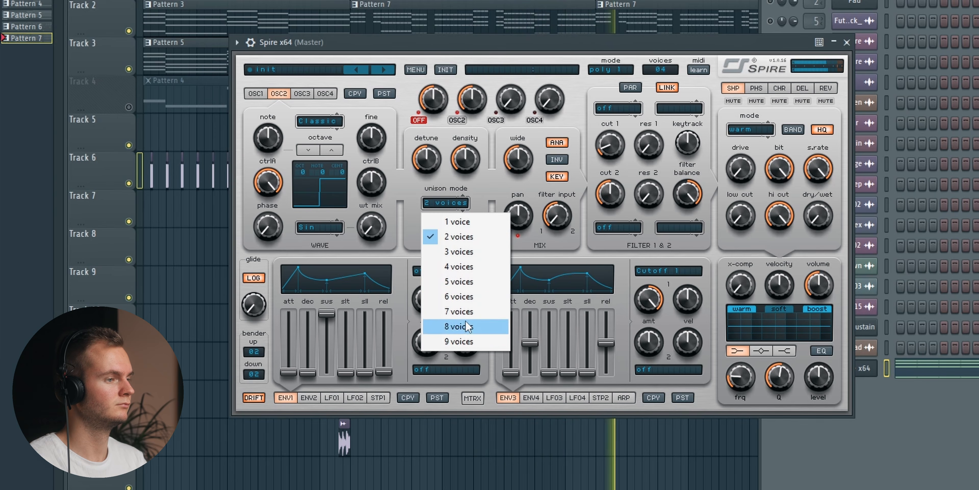
{"action": "left_click", "coordinate": [460, 341]}
{"action": "left_click", "coordinate": [460, 207]}
{"action": "left_click", "coordinate": [461, 269]}
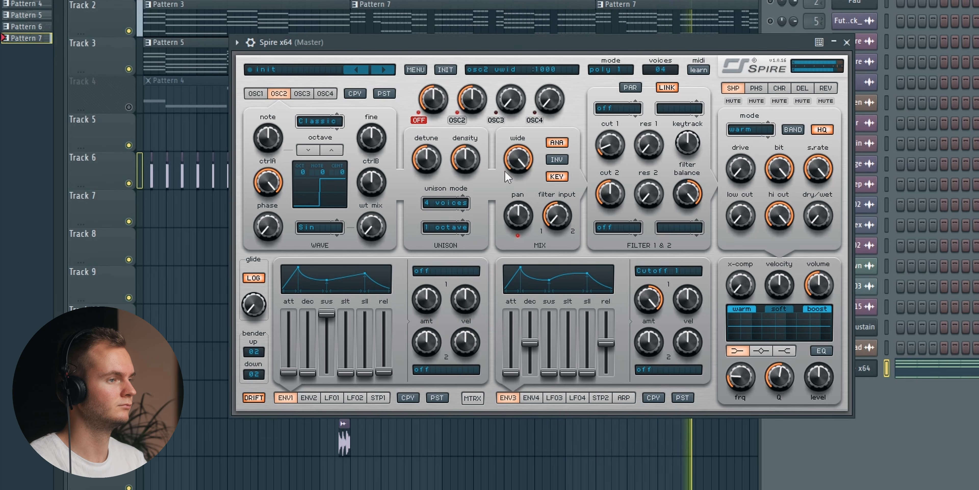
{"action": "left_click_drag", "start_coordinate": [526, 49], "coordinate": [531, 46]}
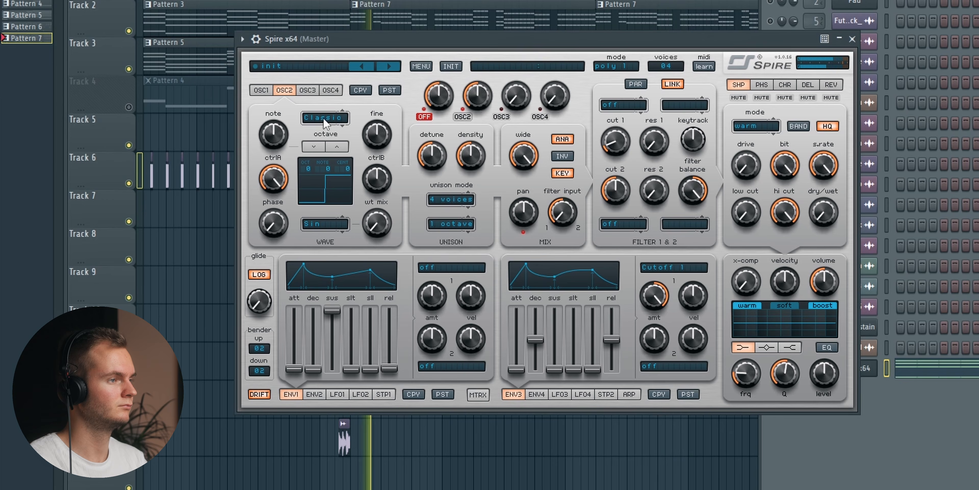
Lower oscillator 2's level in the mix and set the synth's polyphony to 08 voices.
{"action": "left_click_drag", "start_coordinate": [475, 98], "coordinate": [473, 131]}
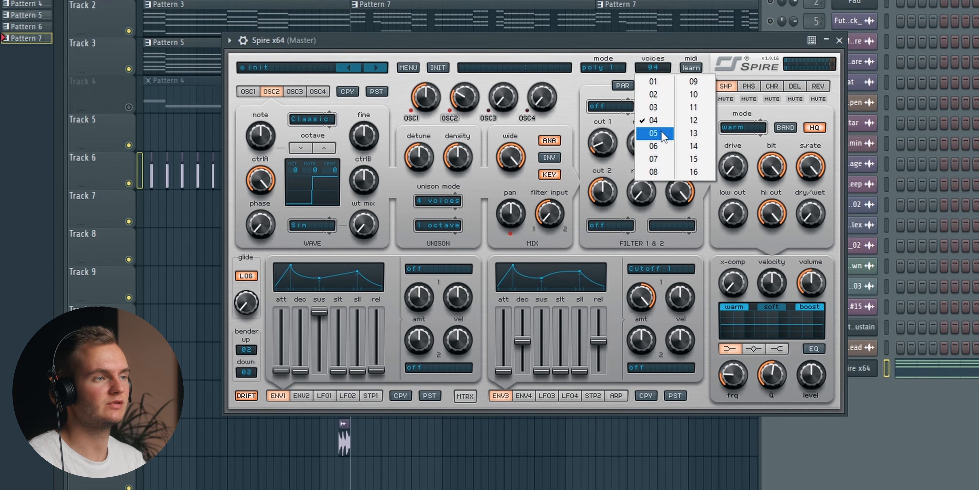
{"action": "left_click", "coordinate": [668, 121]}
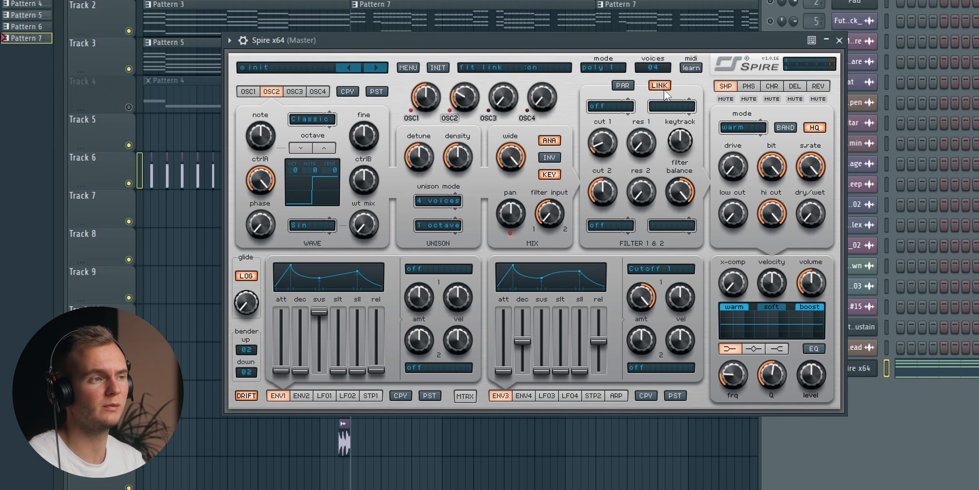
{"action": "left_click", "coordinate": [654, 68]}
{"action": "left_click", "coordinate": [651, 171]}
{"action": "left_click_drag", "start_coordinate": [685, 36], "coordinate": [615, 71]}
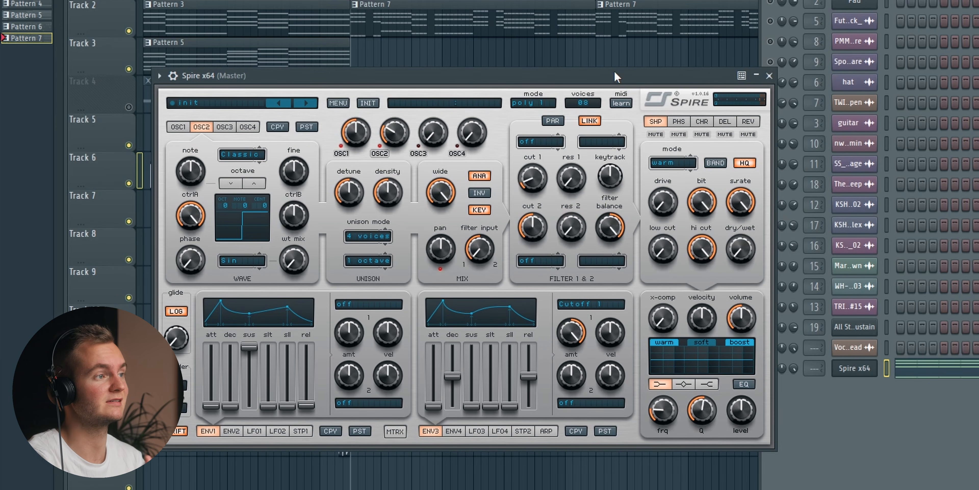
{"action": "left_click_drag", "start_coordinate": [615, 71], "coordinate": [694, 50]}
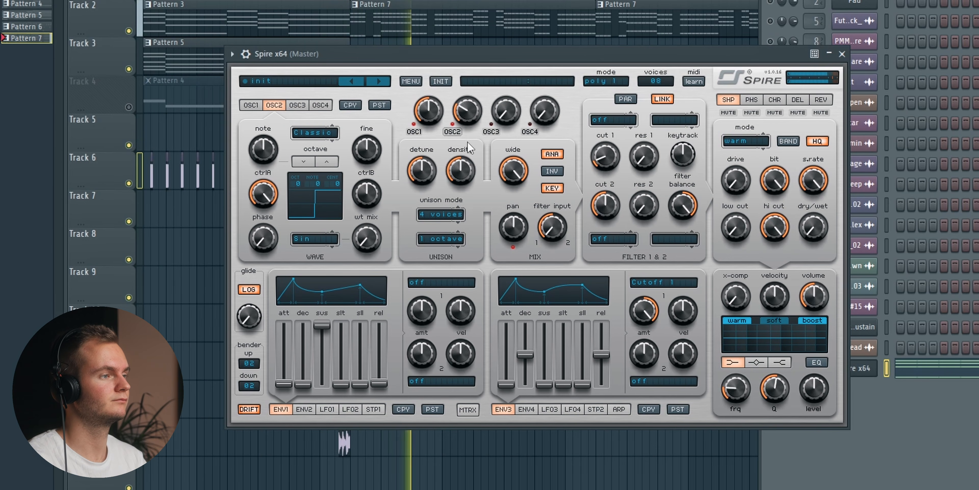
Adjust the amount of LFO1's modulation of Cutoff 1 during playback.
{"action": "left_click_drag", "start_coordinate": [508, 56], "coordinate": [508, 42]}
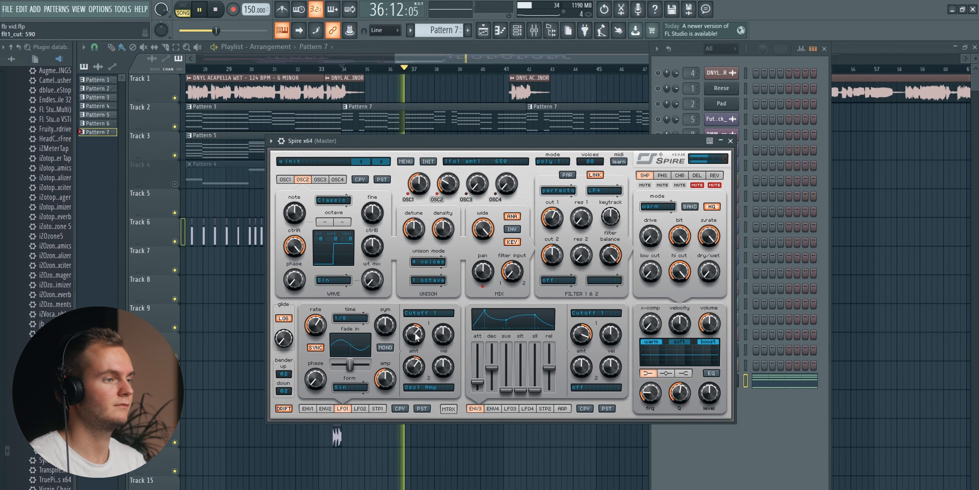
{"action": "left_click_drag", "start_coordinate": [415, 333], "coordinate": [416, 332]}
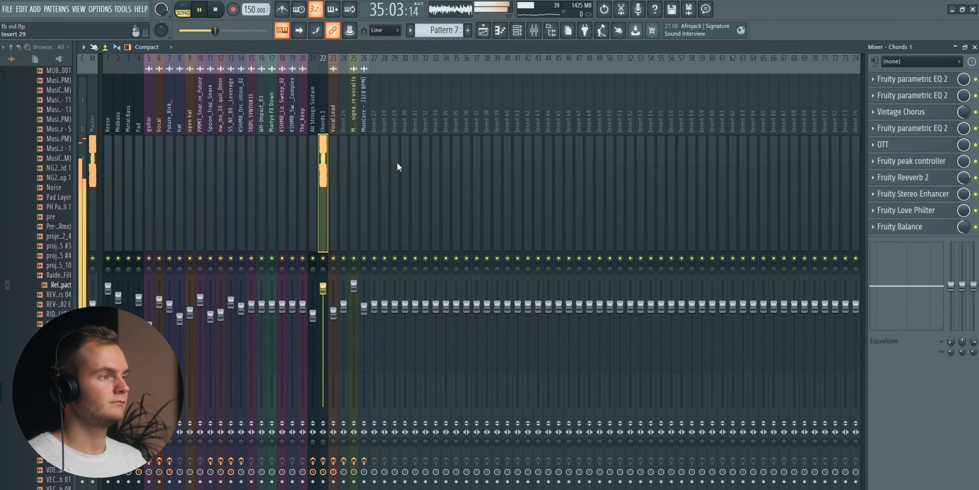
Stop playback and examine the curves of the first two Fruity parametric EQ 2 effects on the Chords 1 mixer track.
{"action": "key", "text": "F5"}
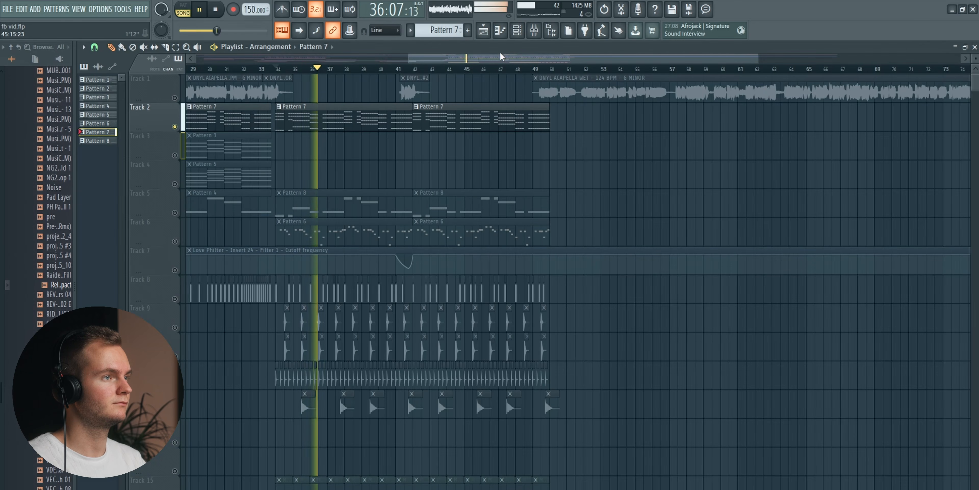
{"action": "key", "text": "F9"}
{"action": "key", "text": "space"}
{"action": "left_click", "coordinate": [909, 80]}
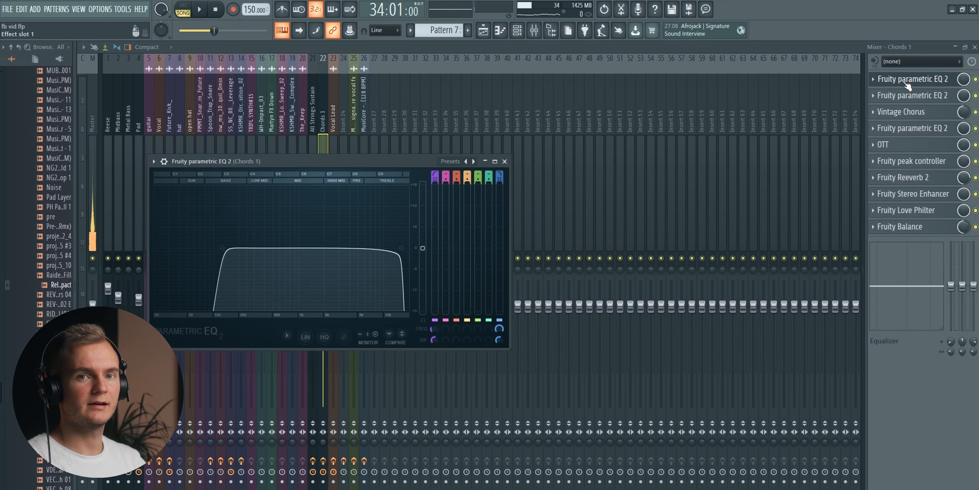
{"action": "left_click", "coordinate": [908, 80]}
{"action": "left_click", "coordinate": [909, 80]}
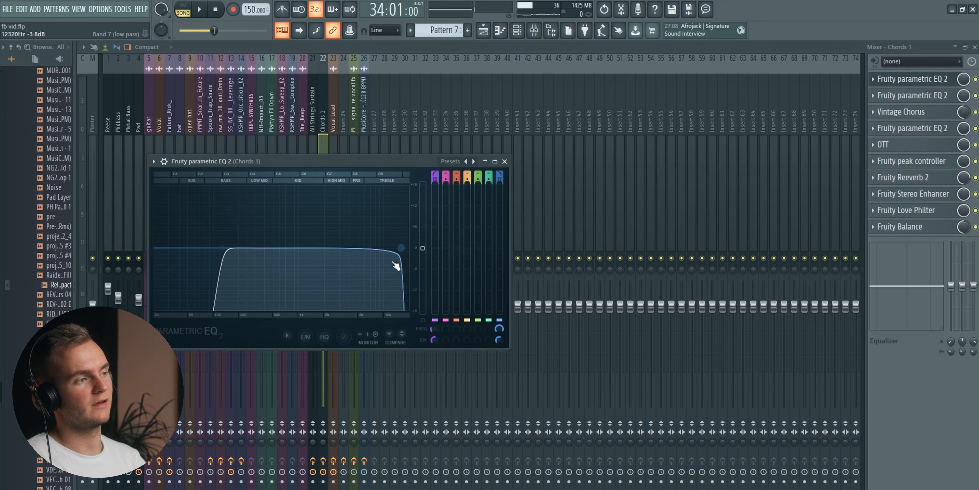
{"action": "left_click", "coordinate": [916, 80]}
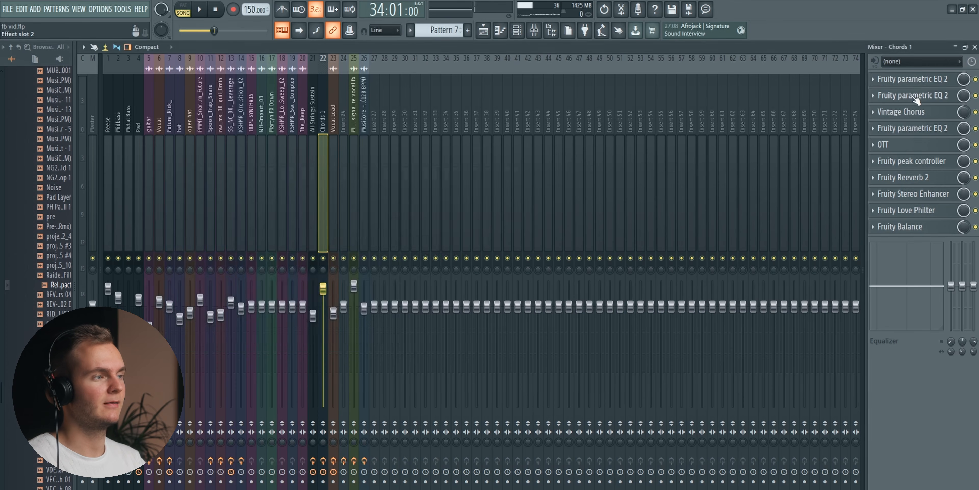
{"action": "left_click", "coordinate": [912, 95]}
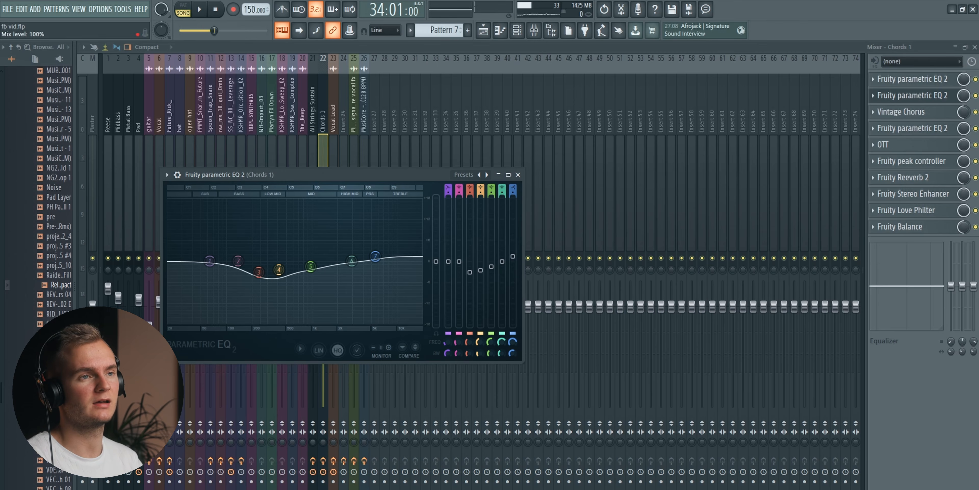
{"action": "left_click", "coordinate": [923, 102]}
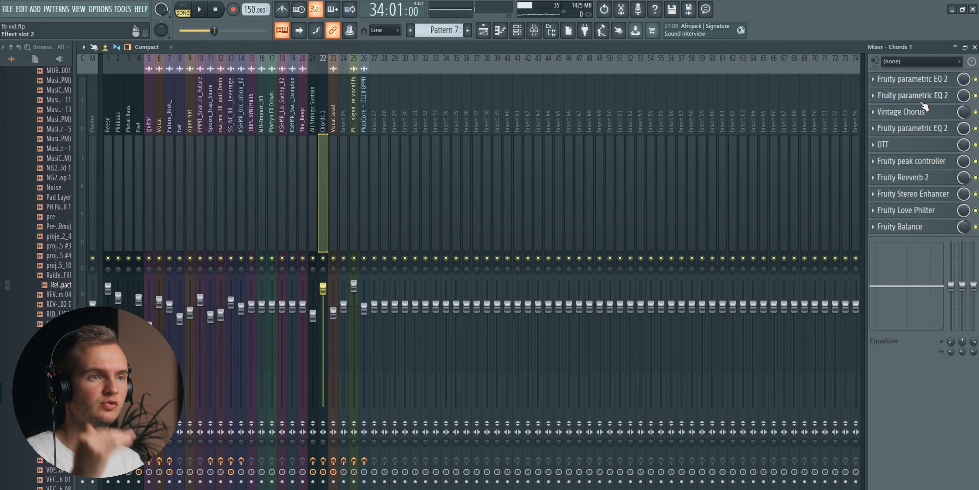
Review the settings of Vintage Chorus, the third Fruity parametric EQ 2 and OTT on the Chords 1 track.
{"action": "left_click", "coordinate": [917, 113]}
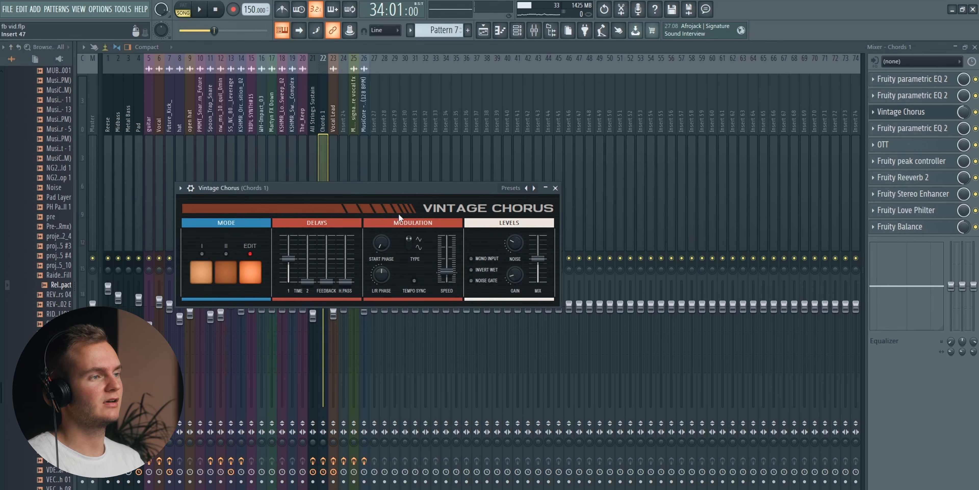
{"action": "left_click", "coordinate": [939, 113]}
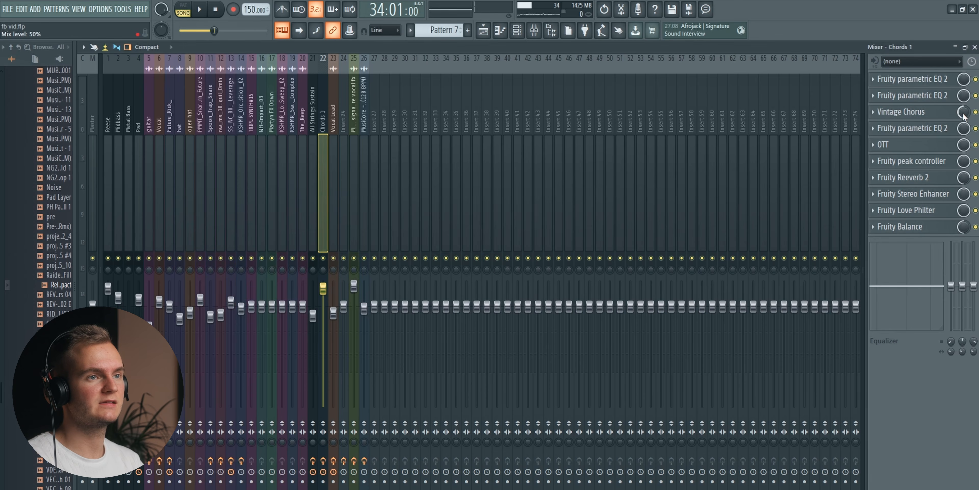
{"action": "left_click", "coordinate": [946, 130]}
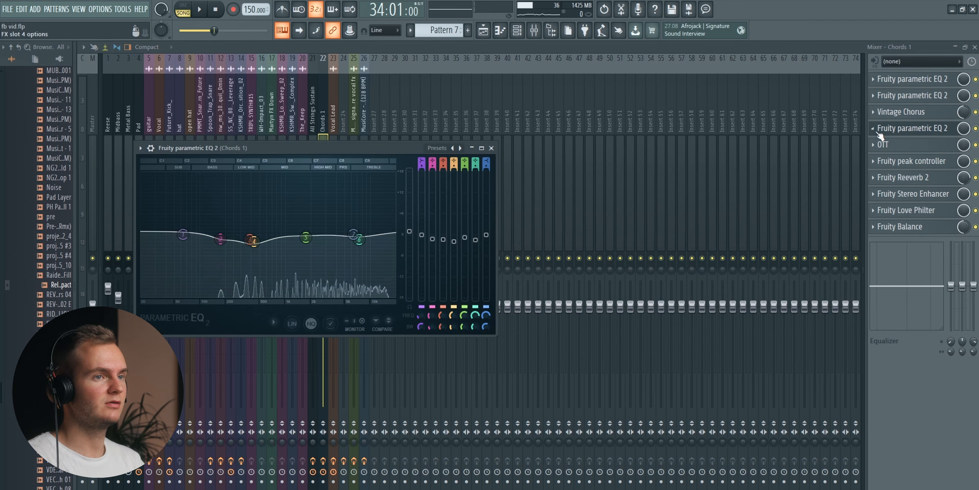
{"action": "left_click", "coordinate": [886, 131]}
{"action": "left_click", "coordinate": [903, 148]}
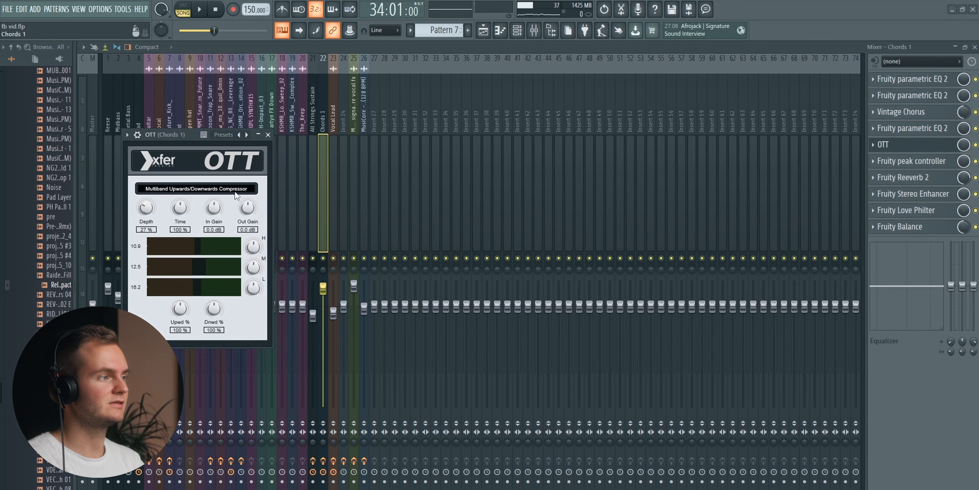
{"action": "left_click", "coordinate": [906, 144]}
Inspect Fruity Reeverb 2 and Fruity peak controller in the Chords 1 effect chain.
{"action": "left_click", "coordinate": [912, 178]}
{"action": "left_click", "coordinate": [942, 177]}
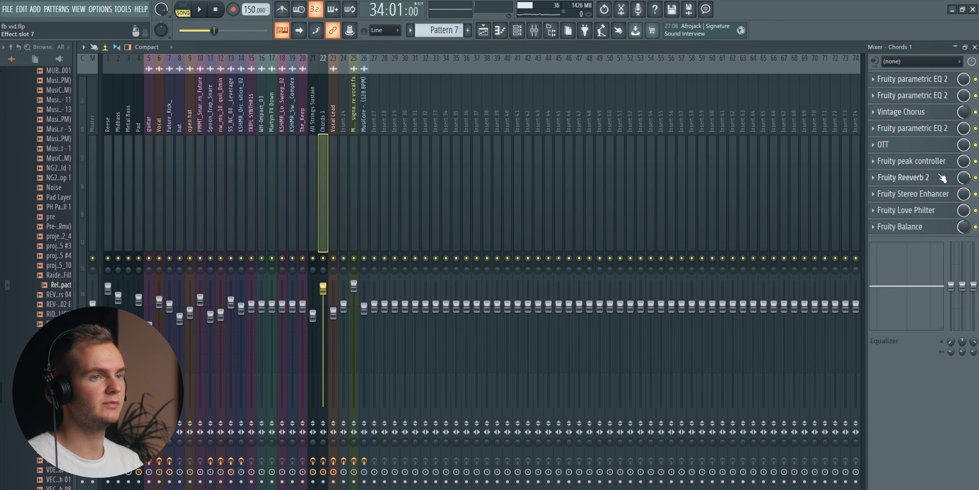
{"action": "left_click", "coordinate": [950, 161]}
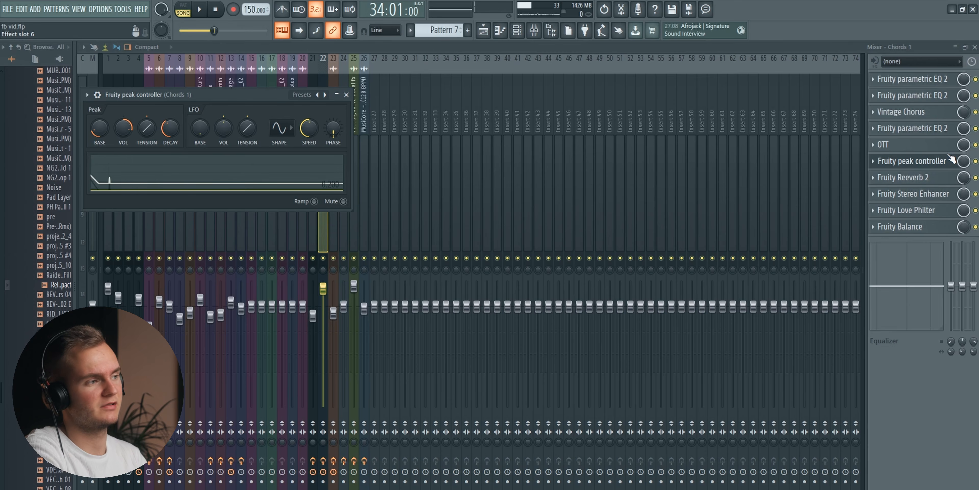
{"action": "left_click", "coordinate": [949, 161]}
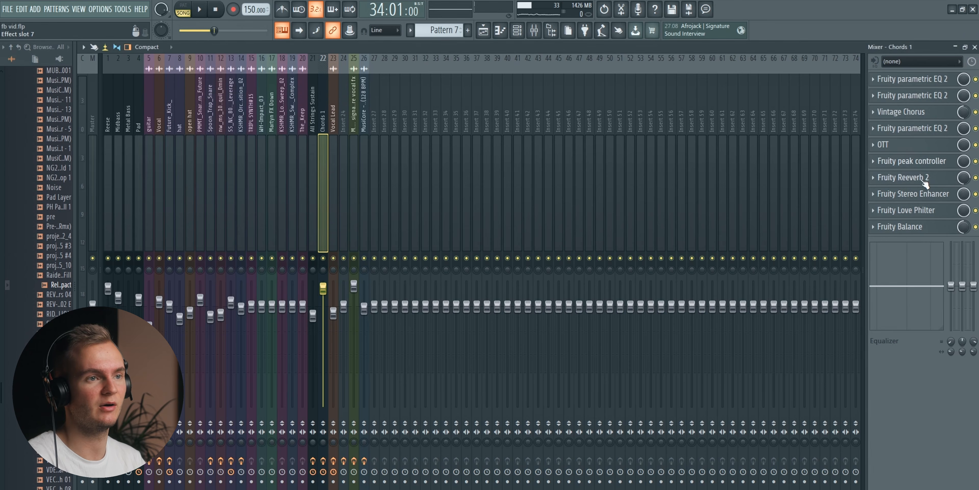
Inspect Fruity Stereo Enhancer, Fruity Love Philter and Fruity Balance on the Chords 1 track, and return to the playlist.
{"action": "left_click", "coordinate": [924, 194]}
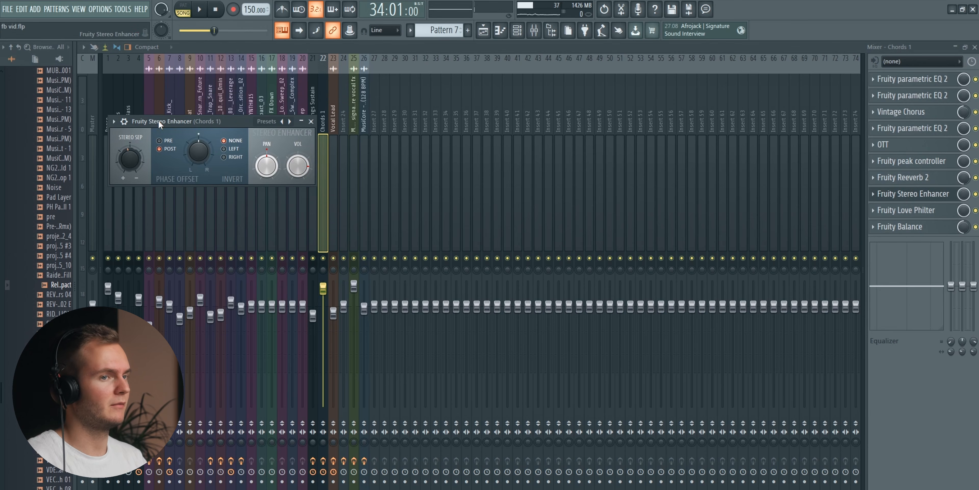
{"action": "left_click", "coordinate": [913, 210]}
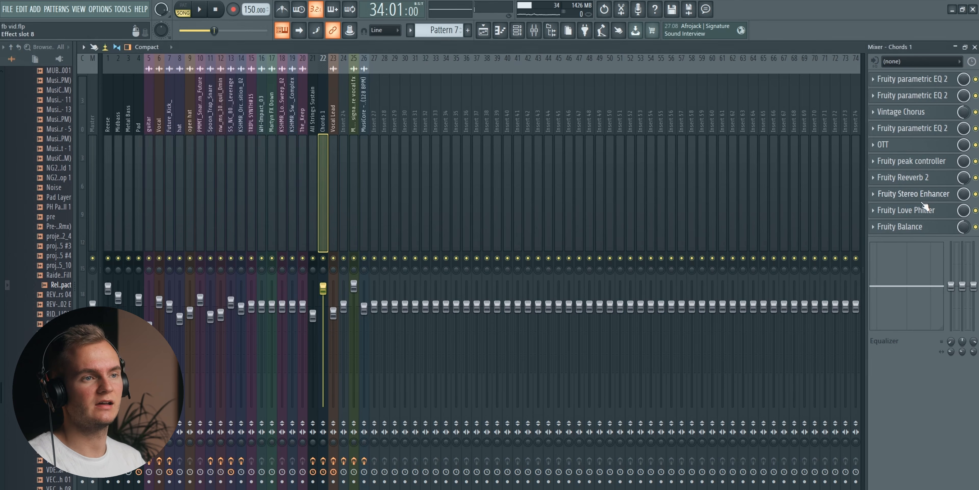
{"action": "left_click", "coordinate": [935, 210]}
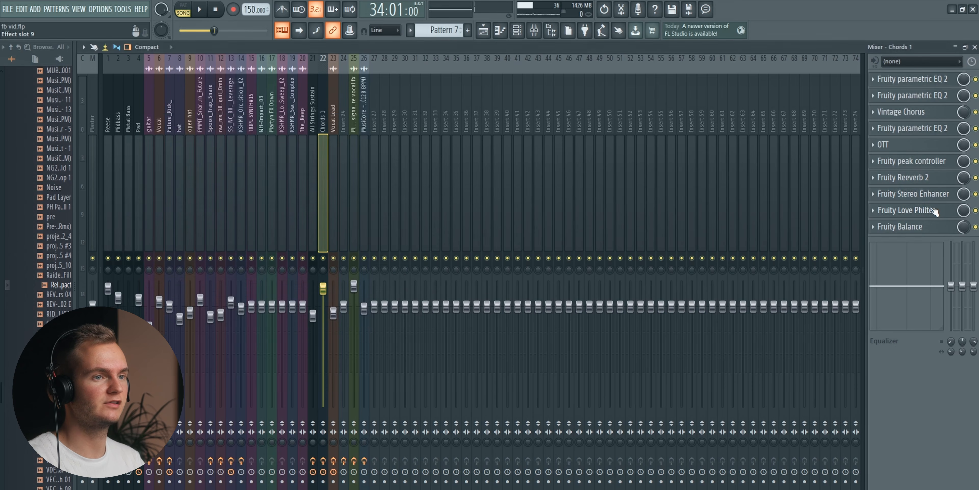
{"action": "left_click", "coordinate": [924, 228]}
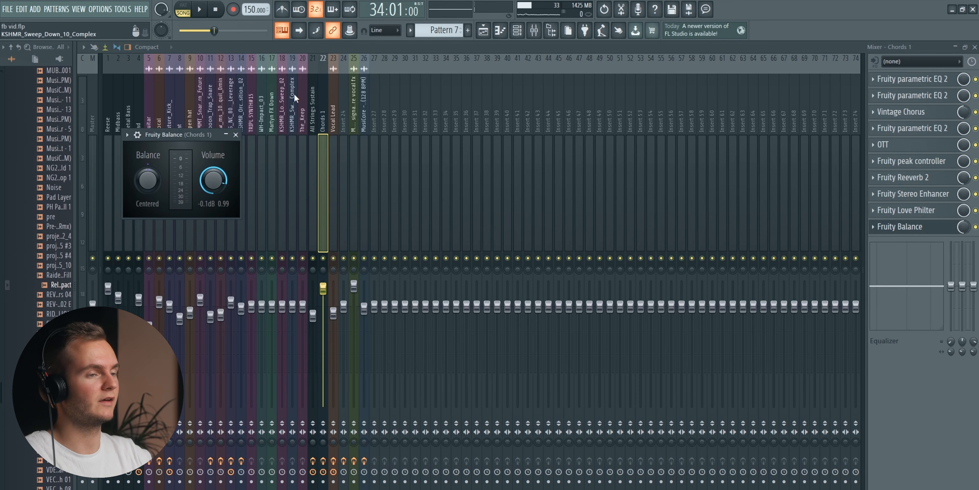
{"action": "left_click", "coordinate": [928, 227]}
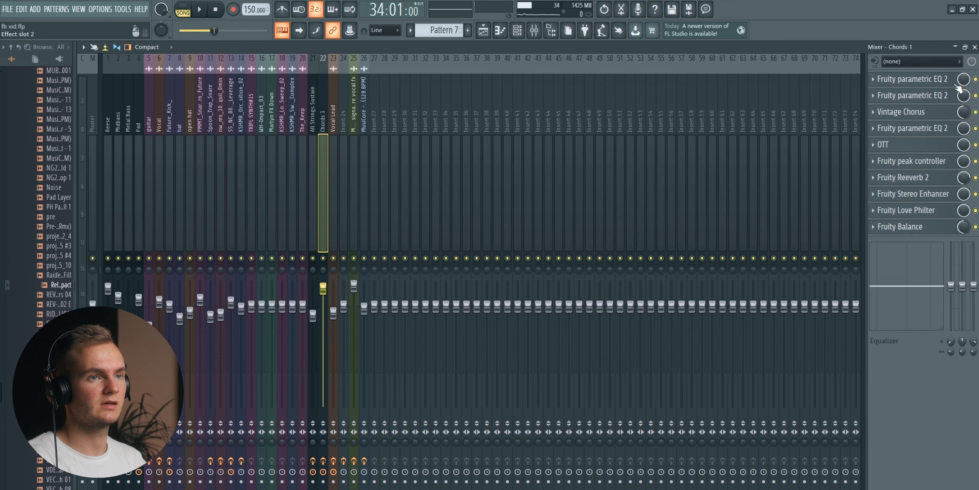
{"action": "left_click", "coordinate": [975, 46]}
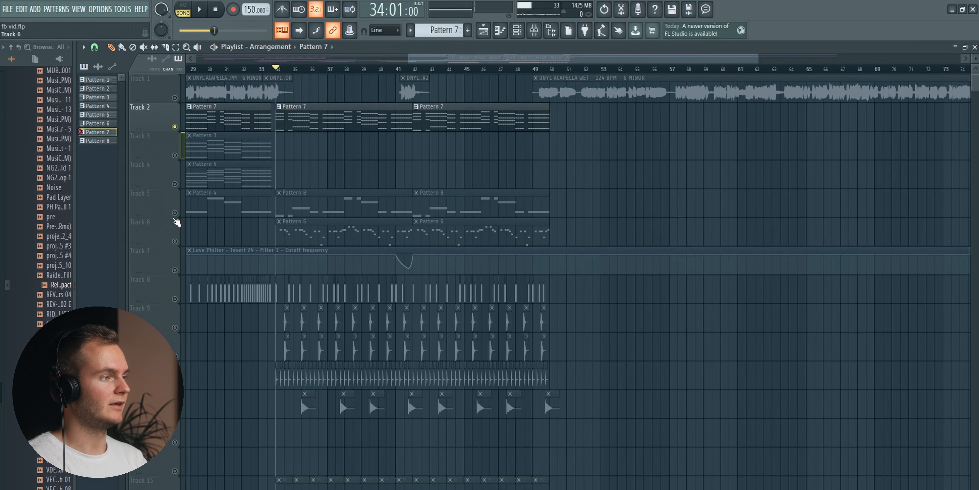
Play the Pattern 8 bass clip on Track 5 and check which channels the pattern uses.
{"action": "left_click", "coordinate": [348, 202]}
{"action": "left_click", "coordinate": [519, 30]}
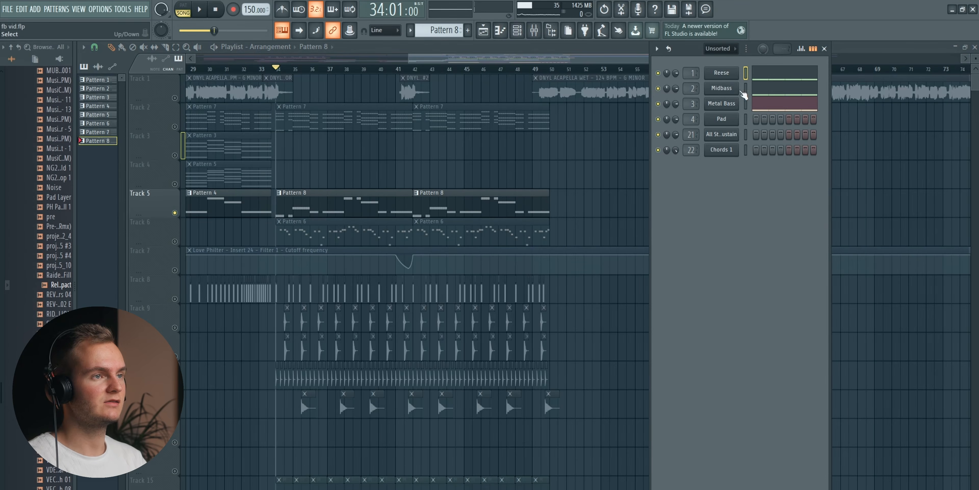
{"action": "key", "text": "space"}
{"action": "left_click", "coordinate": [398, 193]}
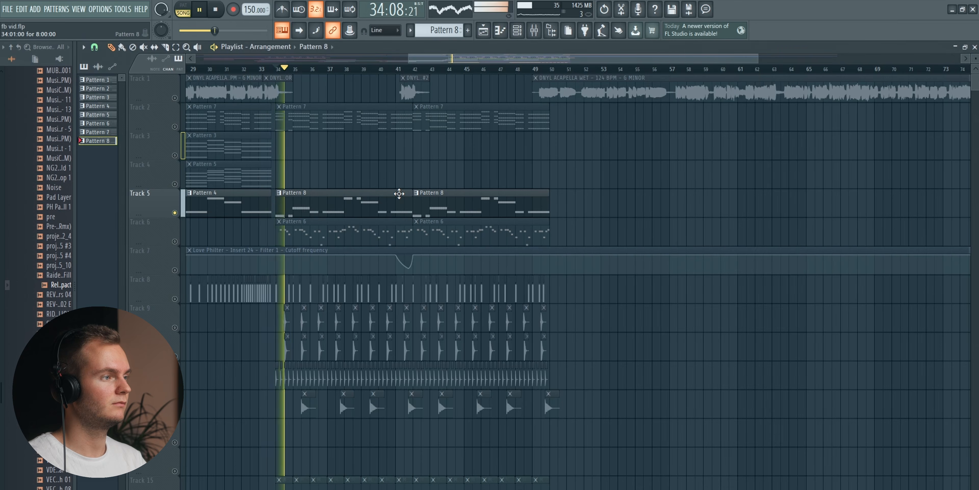
Watch the bass levels in the mixer during playback and check the Midbass track's effect chain.
{"action": "key", "text": "F9"}
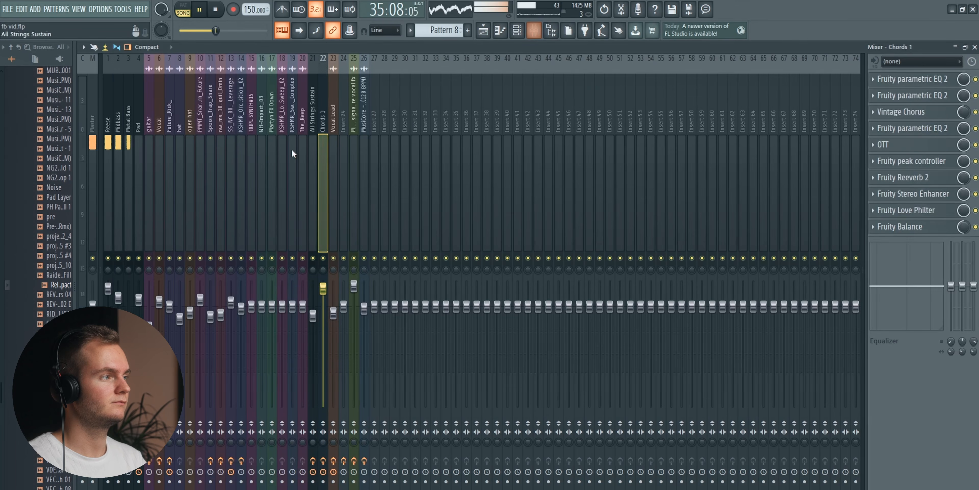
{"action": "left_click", "coordinate": [118, 169]}
{"action": "left_click", "coordinate": [516, 30]}
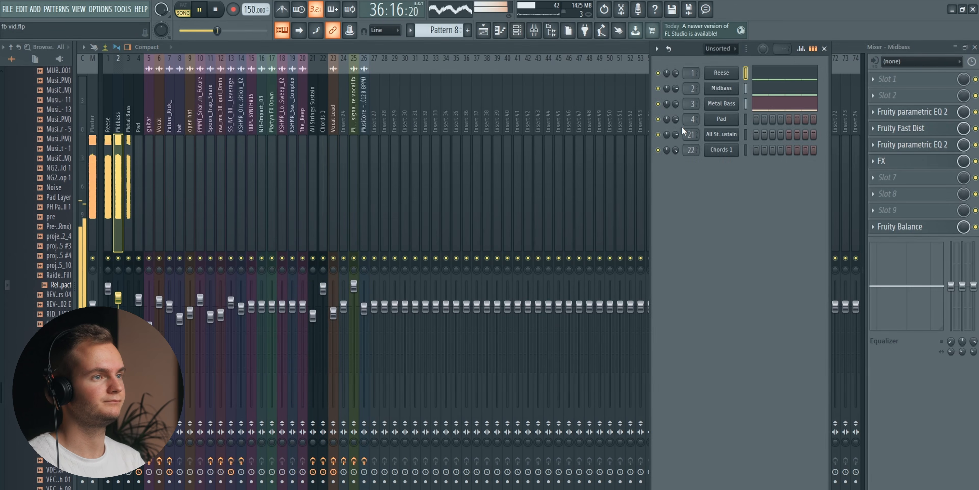
{"action": "key", "text": "space"}
Mute the Metal Bass and Midbass channels and play the Reese alone.
{"action": "left_click", "coordinate": [658, 104]}
{"action": "left_click", "coordinate": [658, 88]}
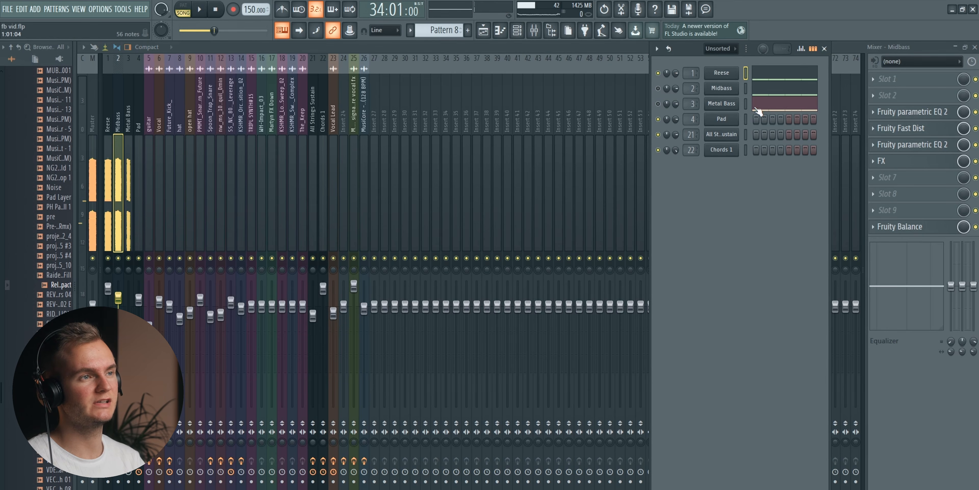
{"action": "key", "text": "space"}
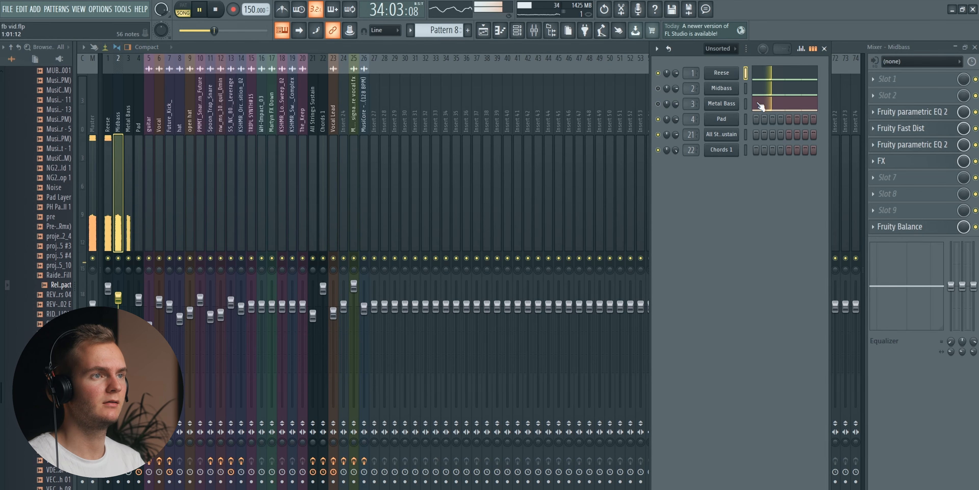
{"action": "key", "text": "space"}
Mute the Reese channel, then play the Midbass layer while viewing its Spire synth settings.
{"action": "left_click", "coordinate": [658, 73]}
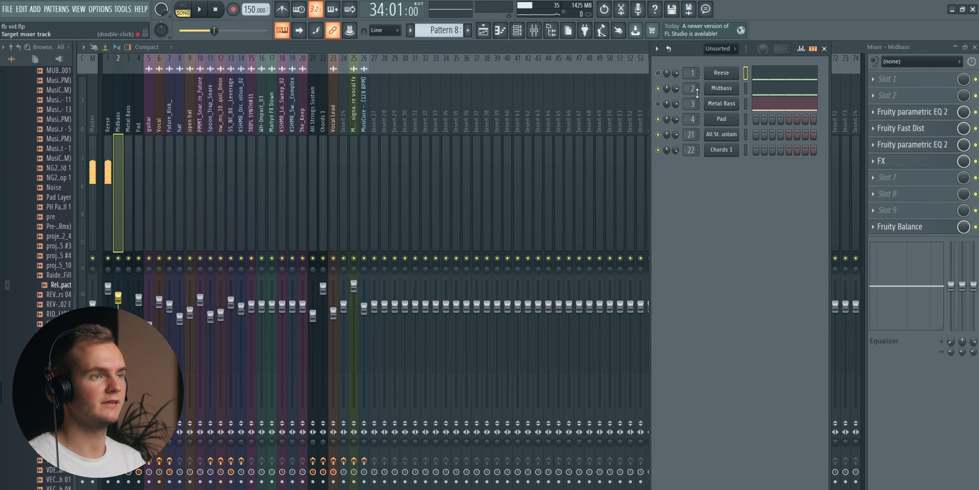
{"action": "left_click", "coordinate": [732, 93]}
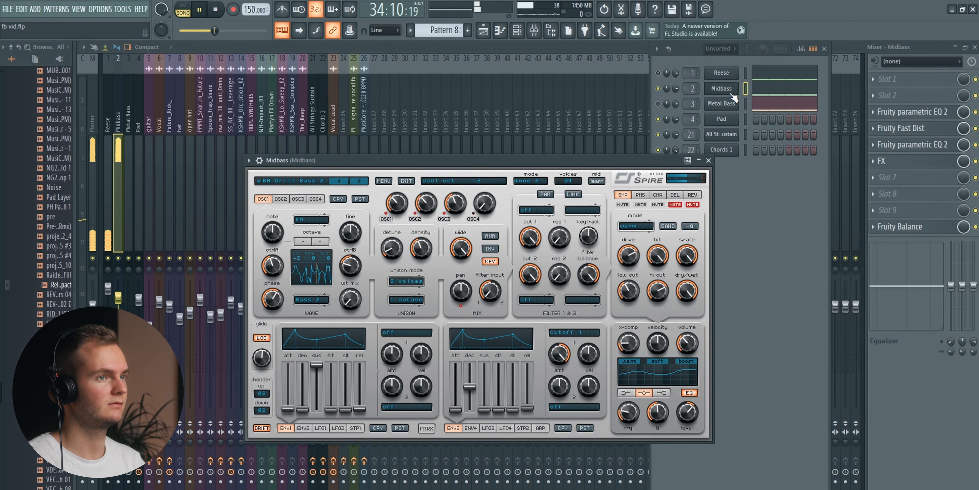
{"action": "left_click", "coordinate": [731, 92]}
{"action": "key", "text": "space"}
View the Metal Bass channel's Slayer plugin and play it together with the Midbass.
{"action": "left_click", "coordinate": [724, 106]}
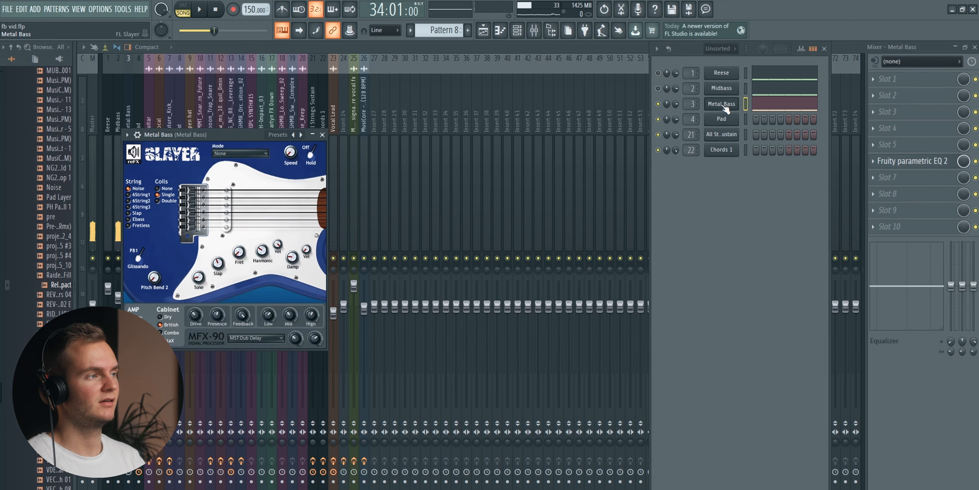
{"action": "left_click", "coordinate": [722, 106]}
{"action": "key", "text": "space"}
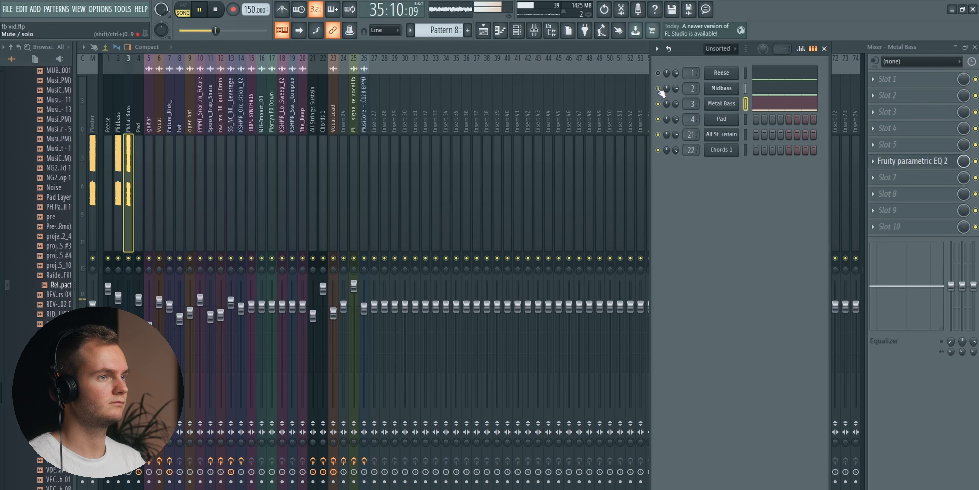
{"action": "key", "text": "space"}
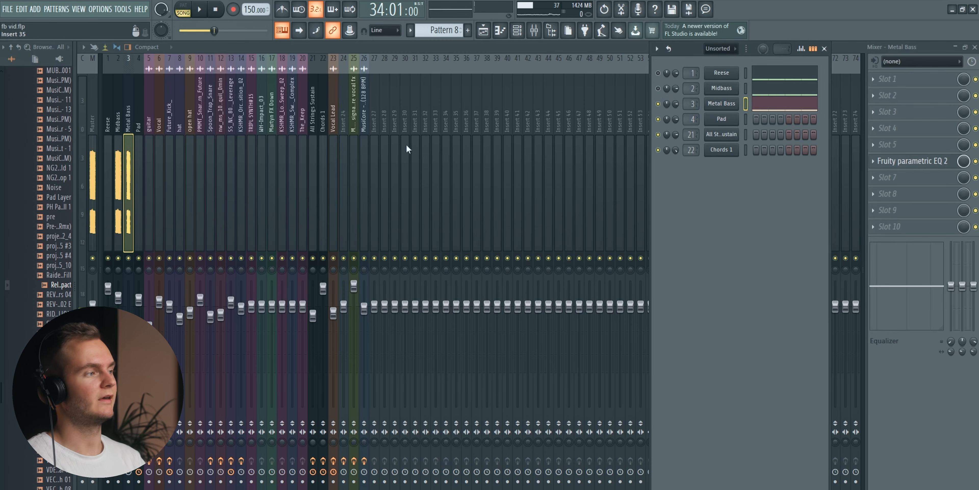
Examine the Fruity parametric EQ 2 curve on the Metal Bass mixer track.
{"action": "left_click", "coordinate": [130, 189]}
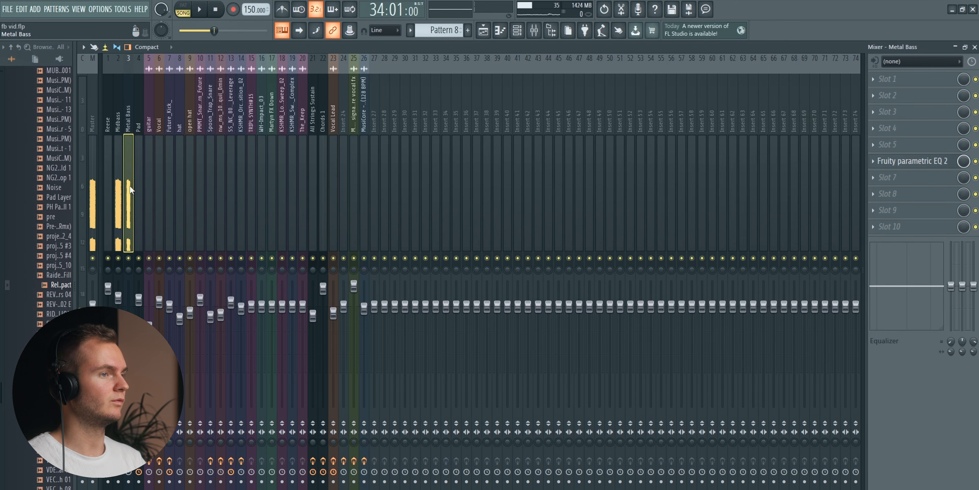
{"action": "left_click", "coordinate": [912, 160]}
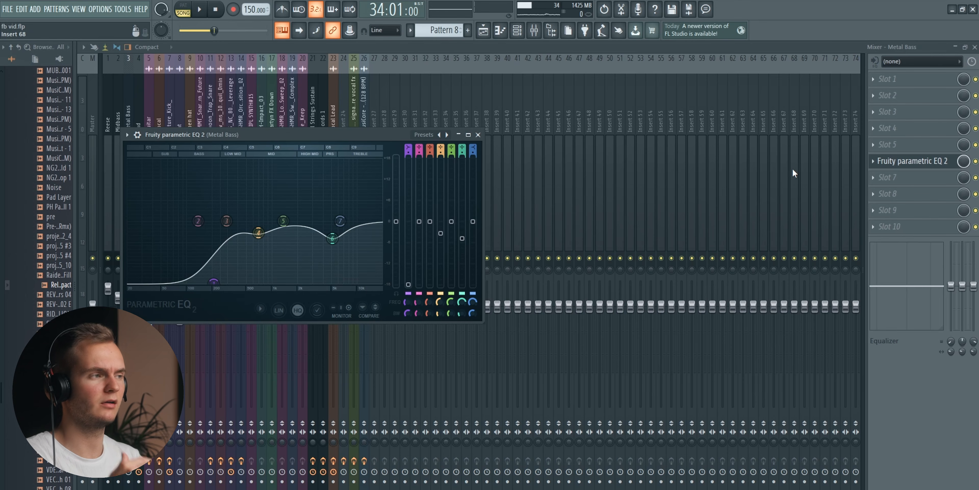
{"action": "left_click", "coordinate": [920, 162]}
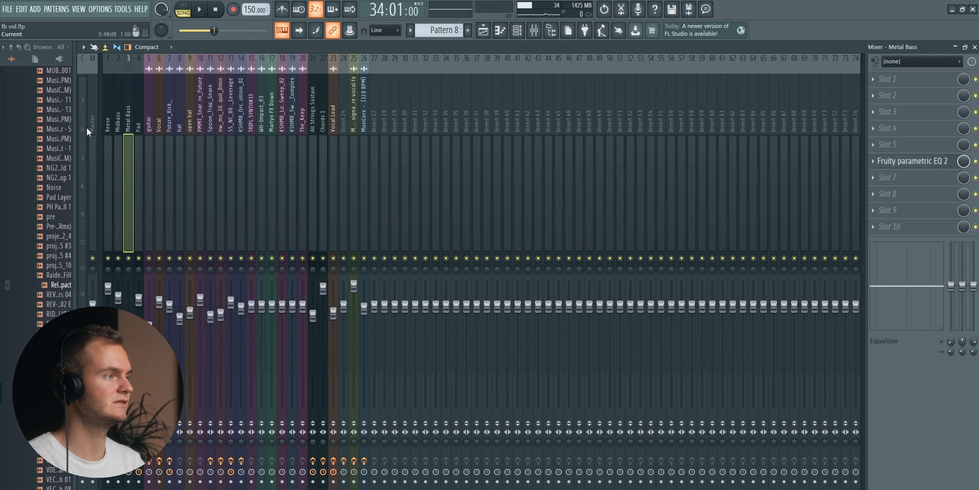
Examine the two Fruity parametric EQ 2 curves and the Fruity Fast Dist settings on the Midbass mixer track.
{"action": "left_click", "coordinate": [118, 152]}
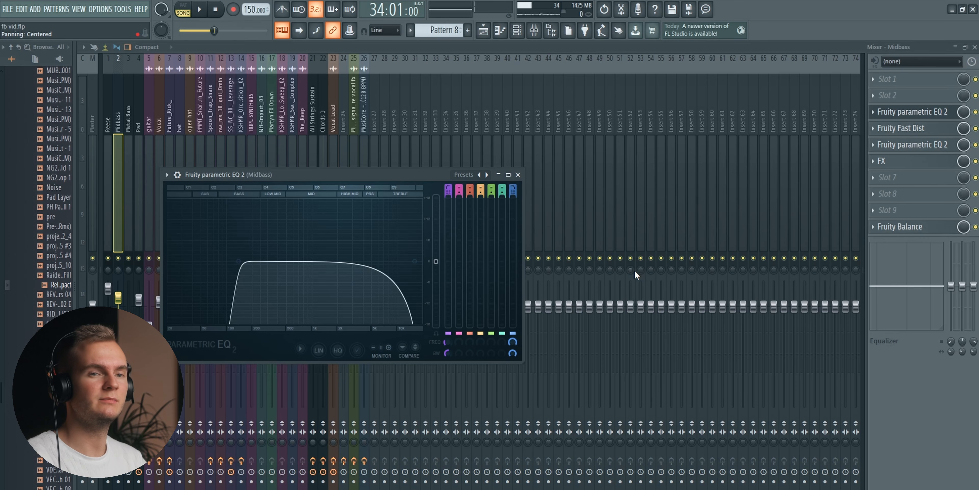
{"action": "left_click", "coordinate": [901, 128]}
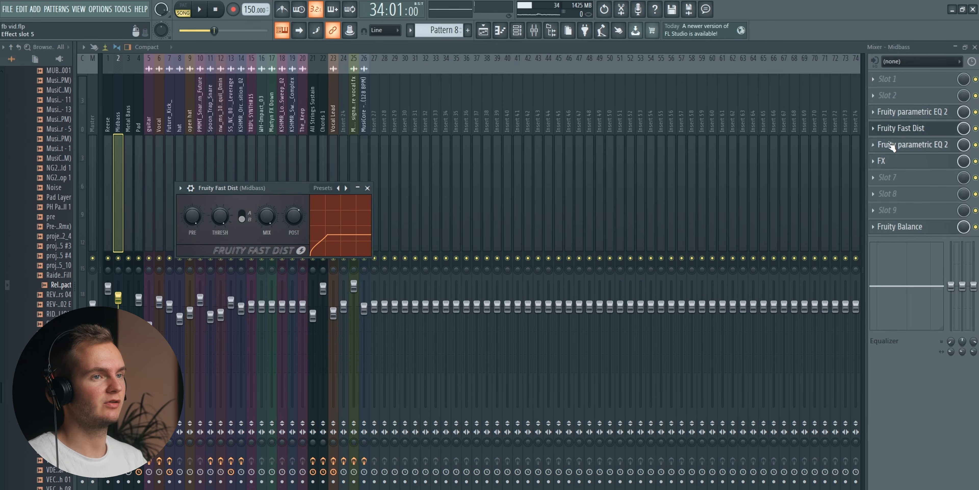
{"action": "left_click", "coordinate": [914, 131]}
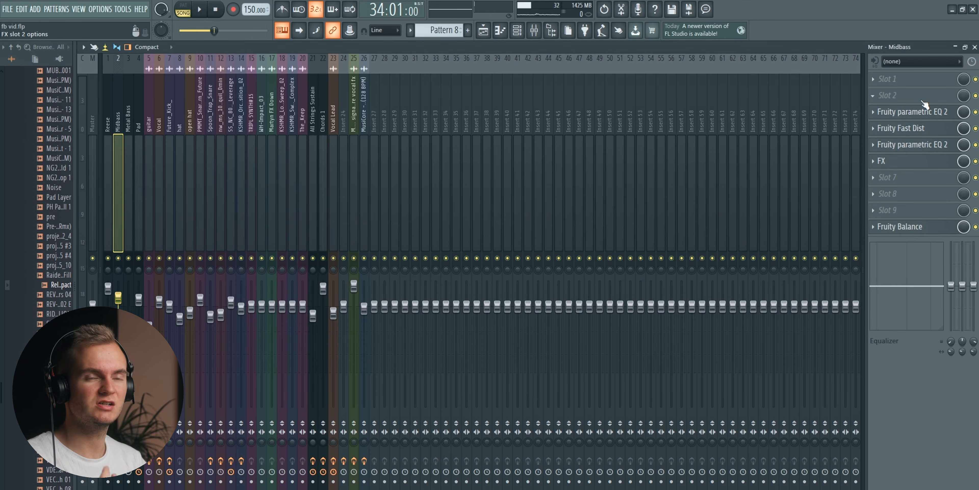
{"action": "left_click", "coordinate": [912, 144]}
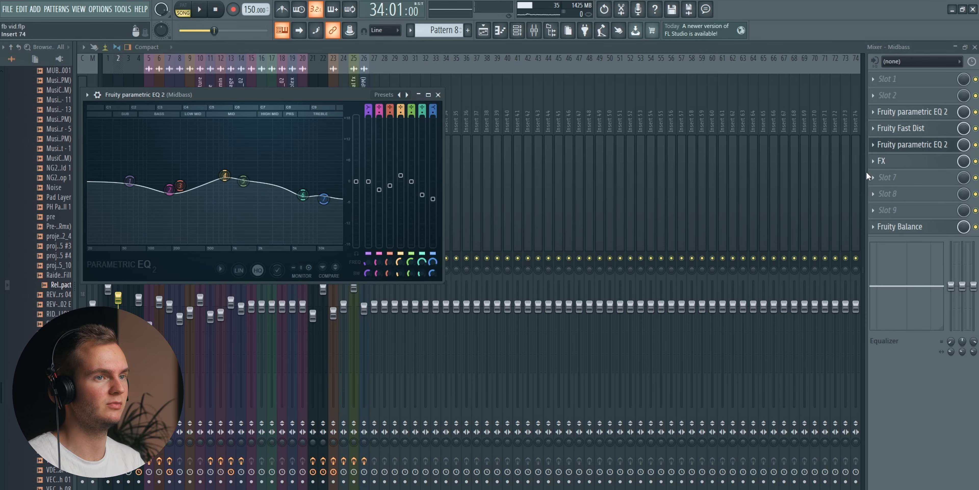
Audition the Effector's Vox effect on the Midbass track, adjusting its wet mix to about 9.5.
{"action": "left_click", "coordinate": [912, 161]}
{"action": "left_click_drag", "start_coordinate": [211, 107], "coordinate": [331, 127]}
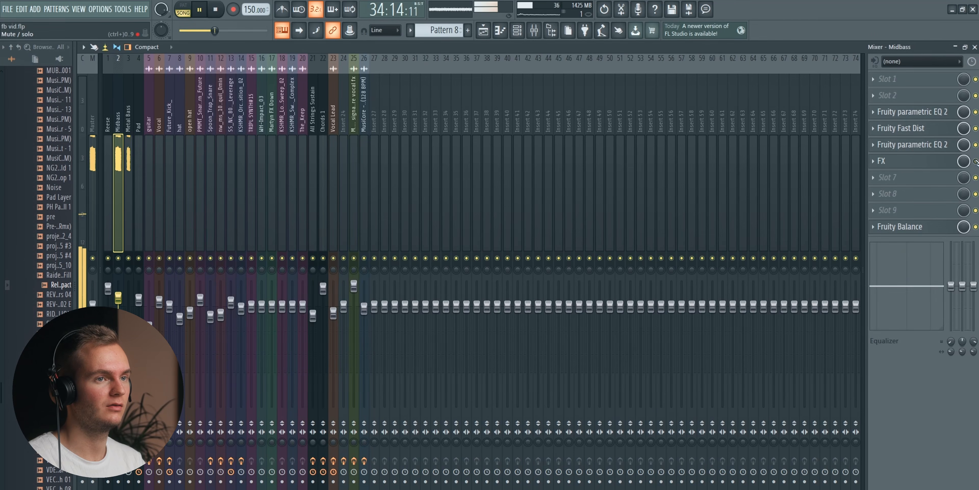
{"action": "left_click", "coordinate": [917, 146]}
{"action": "left_click", "coordinate": [905, 160]}
{"action": "left_click_drag", "start_coordinate": [233, 283], "coordinate": [234, 289]}
{"action": "key", "text": "space"}
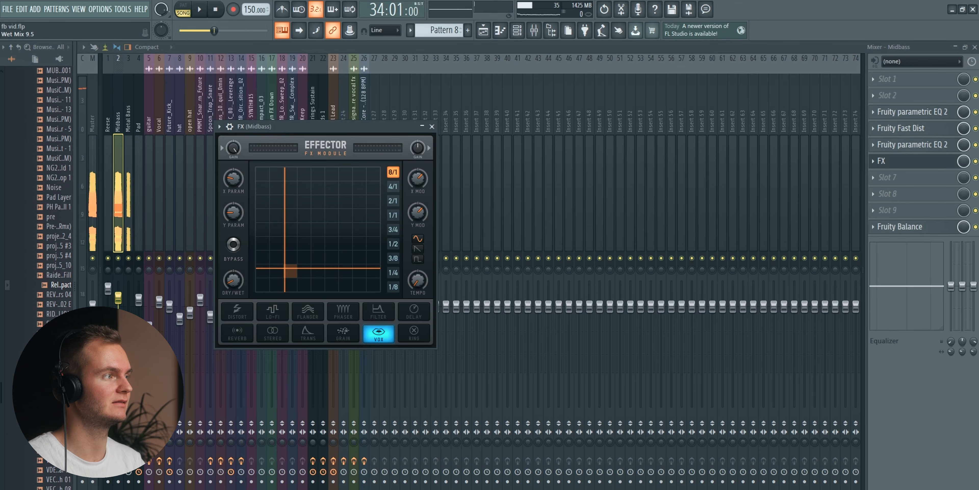
{"action": "left_click", "coordinate": [912, 160]}
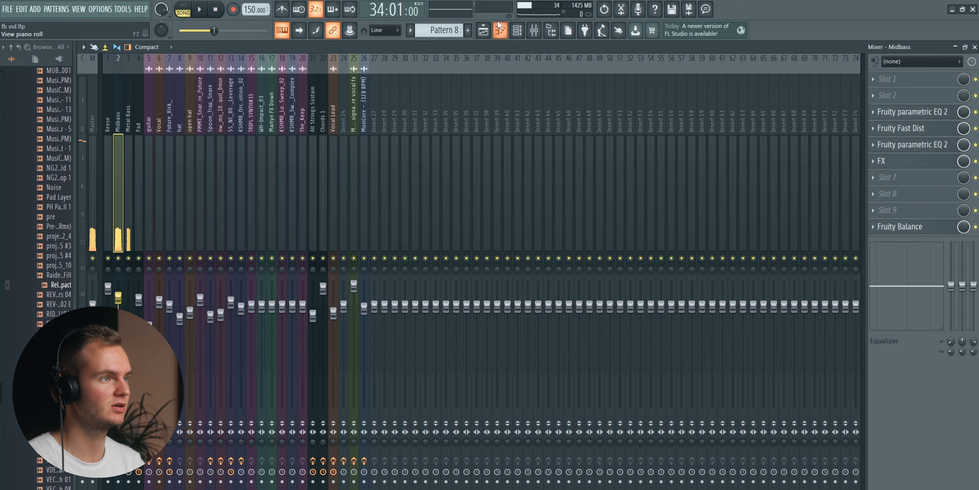
Check the Fruity Balance on the Midbass track and return to the playlist.
{"action": "left_click", "coordinate": [923, 226]}
{"action": "left_click", "coordinate": [924, 227]}
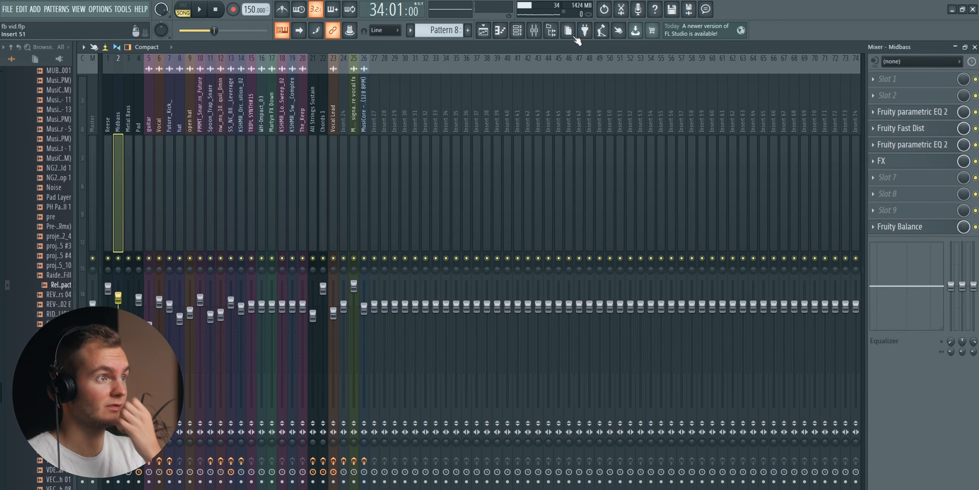
{"action": "left_click", "coordinate": [517, 30]}
{"action": "left_click", "coordinate": [483, 31]}
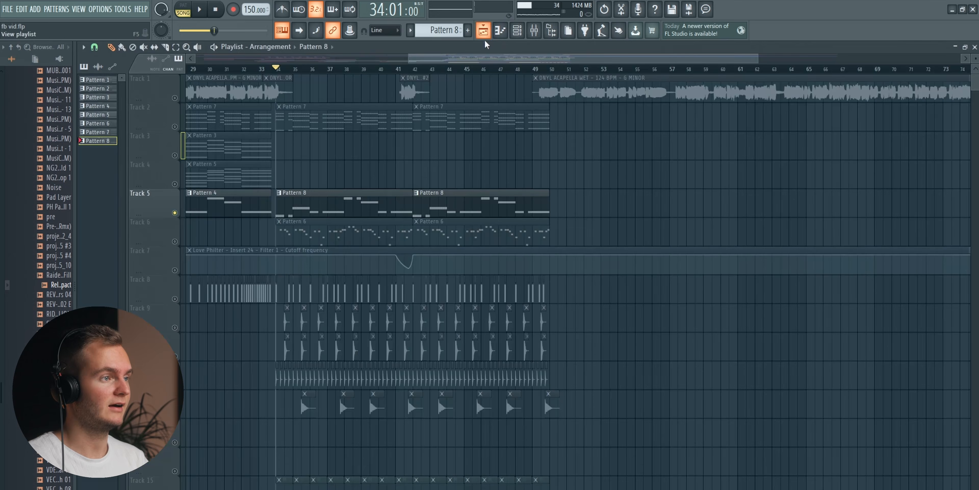
Unmute Tracks 2 to 4 and the drum Tracks 8 to 12, and play them together with the bass.
{"action": "left_click", "coordinate": [176, 127]}
{"action": "left_click", "coordinate": [175, 156]}
{"action": "left_click", "coordinate": [175, 184]}
{"action": "key", "text": "space"}
{"action": "left_click", "coordinate": [175, 299]}
{"action": "left_click", "coordinate": [175, 328]}
{"action": "left_click", "coordinate": [175, 356]}
{"action": "left_click", "coordinate": [175, 384]}
{"action": "left_click", "coordinate": [175, 413]}
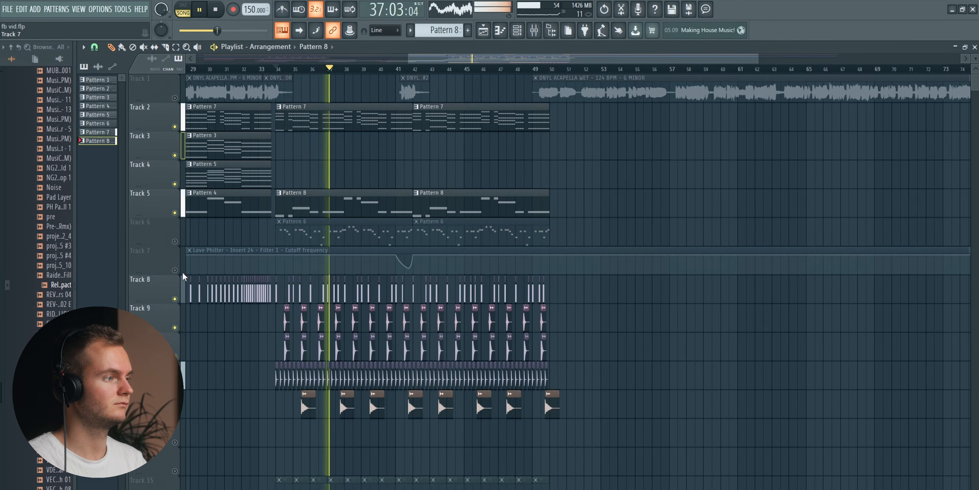
{"action": "scroll", "coordinate": [228, 319], "scroll_direction": "down", "scroll_amount": 5}
{"action": "key", "text": "space"}
Solo the signature vocal fx clips on Track 15 and play them.
{"action": "scroll", "coordinate": [250, 275], "scroll_direction": "down", "scroll_amount": 5}
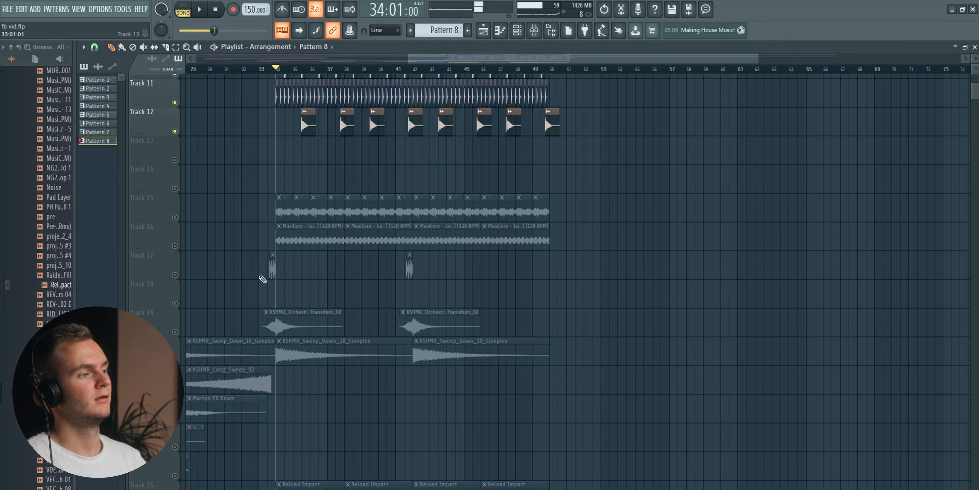
{"action": "left_click", "coordinate": [175, 241], "text": "ctrl"}
{"action": "left_click", "coordinate": [175, 212]}
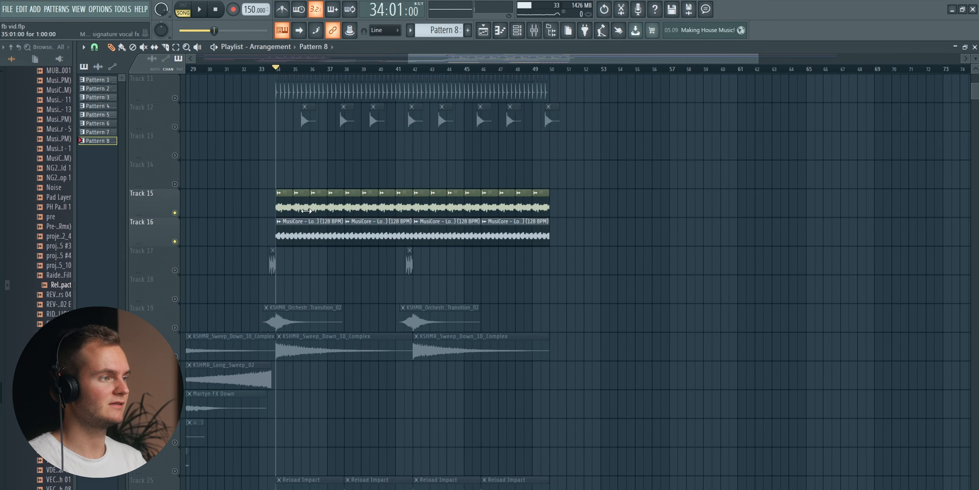
{"action": "left_click", "coordinate": [176, 243]}
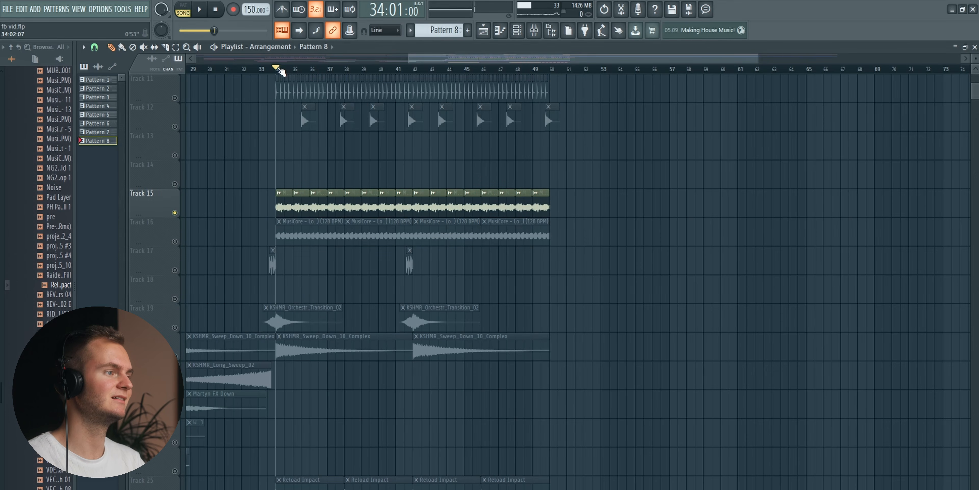
{"action": "scroll", "coordinate": [278, 70], "scroll_direction": "up", "scroll_amount": 4}
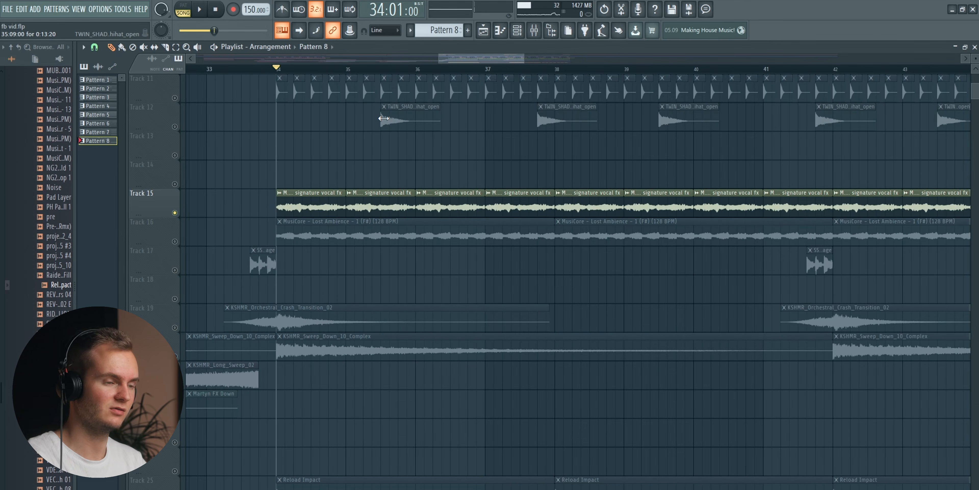
{"action": "key", "text": "space"}
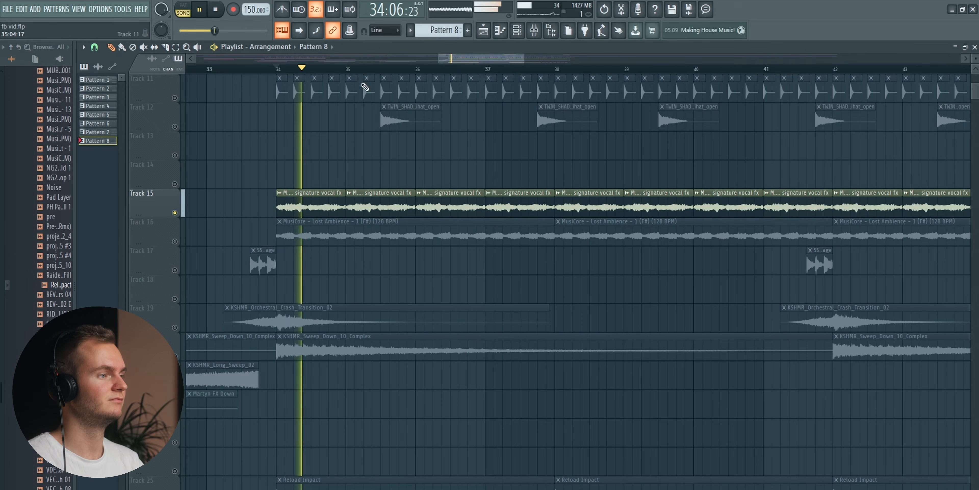
Play the Lost Ambience loop on Track 16 alone and together with the vocal fx on Track 15.
{"action": "scroll", "coordinate": [351, 71], "scroll_direction": "down", "scroll_amount": 3}
{"action": "left_click", "coordinate": [175, 241]}
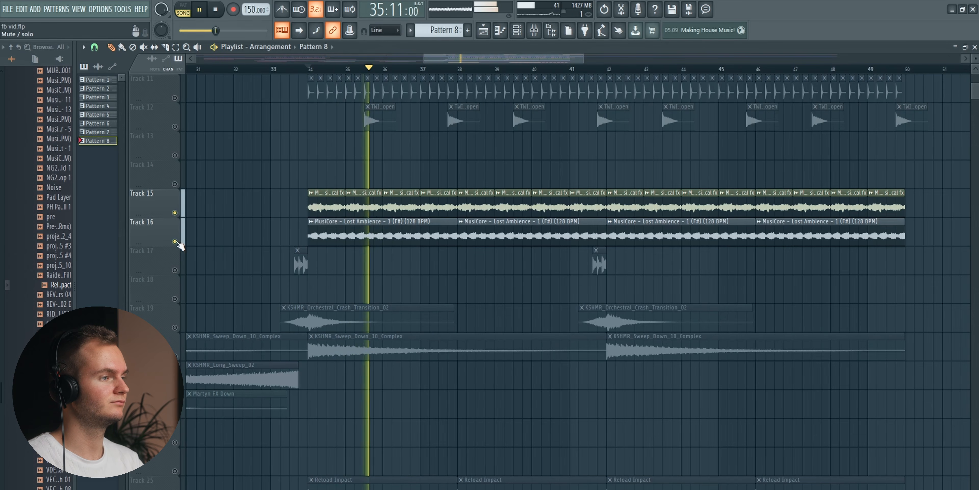
{"action": "left_click", "coordinate": [174, 212]}
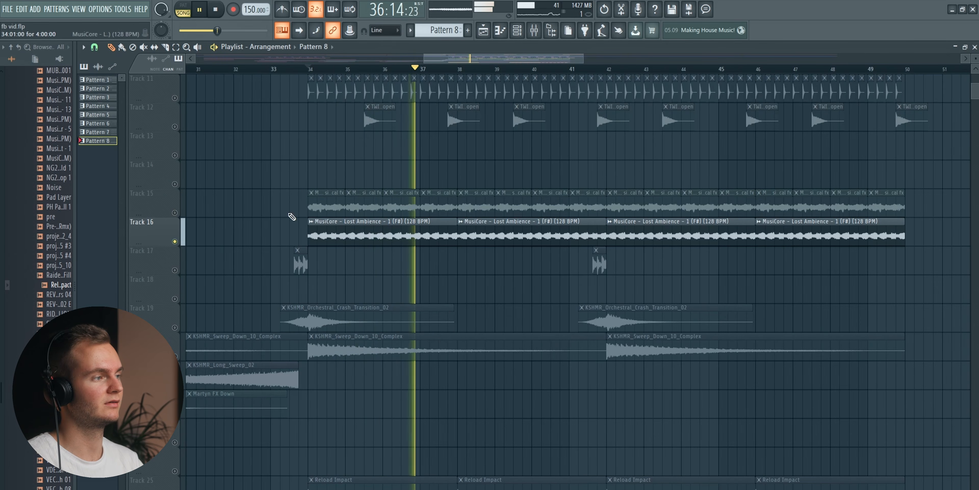
{"action": "left_click", "coordinate": [174, 213]}
{"action": "scroll", "coordinate": [453, 71], "scroll_direction": "down", "scroll_amount": 5}
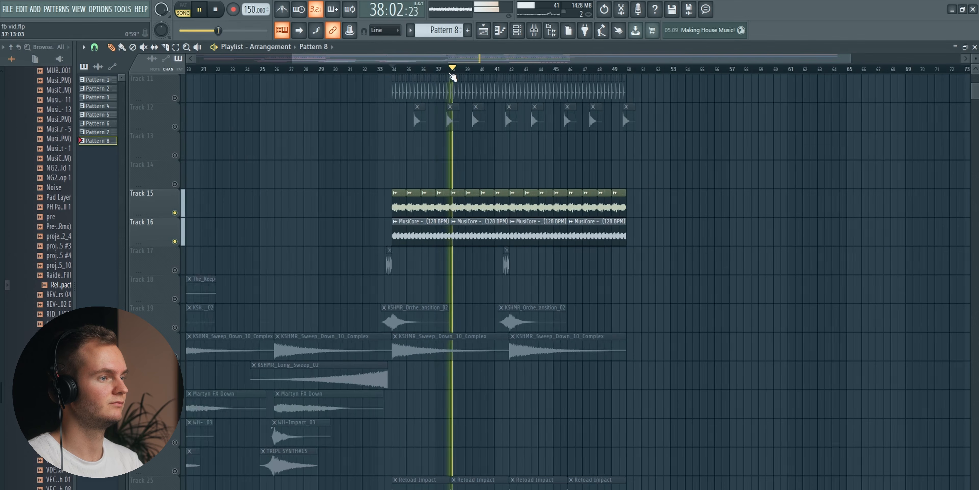
{"action": "key", "text": "space"}
Unmute the effect Tracks 19 to 27 and start playback.
{"action": "scroll", "coordinate": [466, 201], "scroll_direction": "down", "scroll_amount": 4}
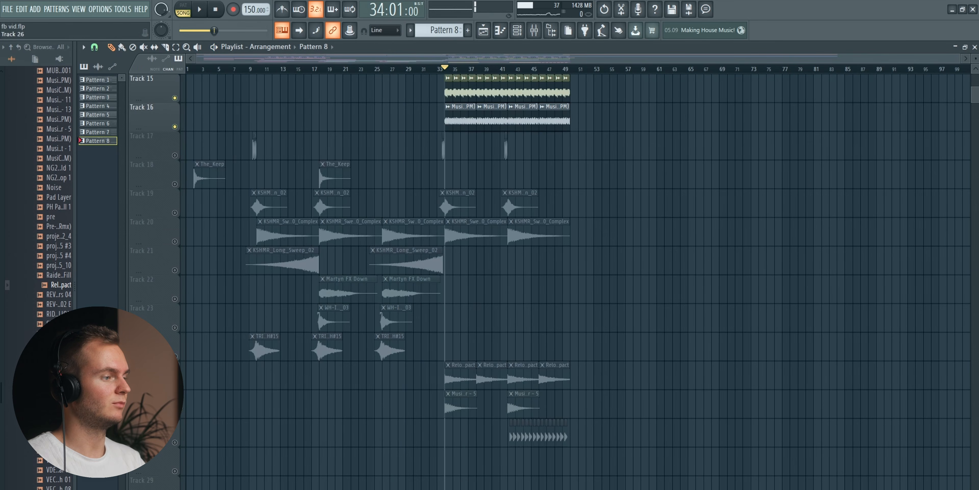
{"action": "right_click", "coordinate": [175, 414]}
{"action": "left_click", "coordinate": [175, 441]}
{"action": "left_click_drag", "start_coordinate": [175, 384], "coordinate": [176, 243]}
{"action": "left_click", "coordinate": [175, 241]}
{"action": "left_click", "coordinate": [175, 213]}
{"action": "key", "text": "space"}
Unmute Tracks 8 to 18 during playback, bringing in the drums, guitar, vocal fx and ambience.
{"action": "scroll", "coordinate": [262, 238], "scroll_direction": "up", "scroll_amount": 6}
{"action": "left_click", "coordinate": [175, 298]}
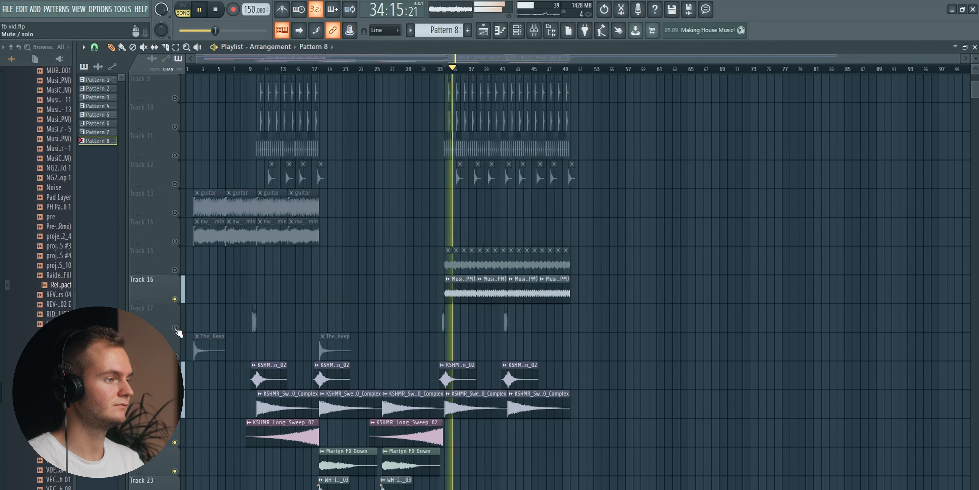
{"action": "left_click_drag", "start_coordinate": [179, 332], "coordinate": [178, 186]}
{"action": "left_click", "coordinate": [176, 155]}
{"action": "scroll", "coordinate": [193, 179], "scroll_direction": "up", "scroll_amount": 4}
{"action": "left_click", "coordinate": [175, 241]}
{"action": "left_click", "coordinate": [175, 213]}
{"action": "left_click", "coordinate": [175, 184]}
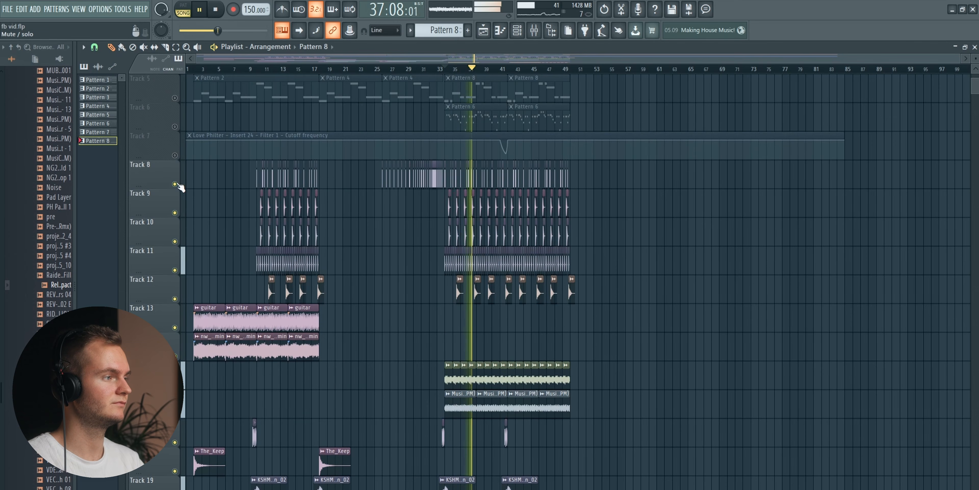
Stop playback and solo the Pattern 6 clips on Track 6 together with the Love Philter cutoff automation on Track 7.
{"action": "scroll", "coordinate": [179, 187], "scroll_direction": "up", "scroll_amount": 3}
{"action": "left_click", "coordinate": [178, 220]}
{"action": "left_click", "coordinate": [176, 213]}
{"action": "key", "text": "space"}
{"action": "right_click", "coordinate": [176, 213]}
{"action": "left_click", "coordinate": [175, 242]}
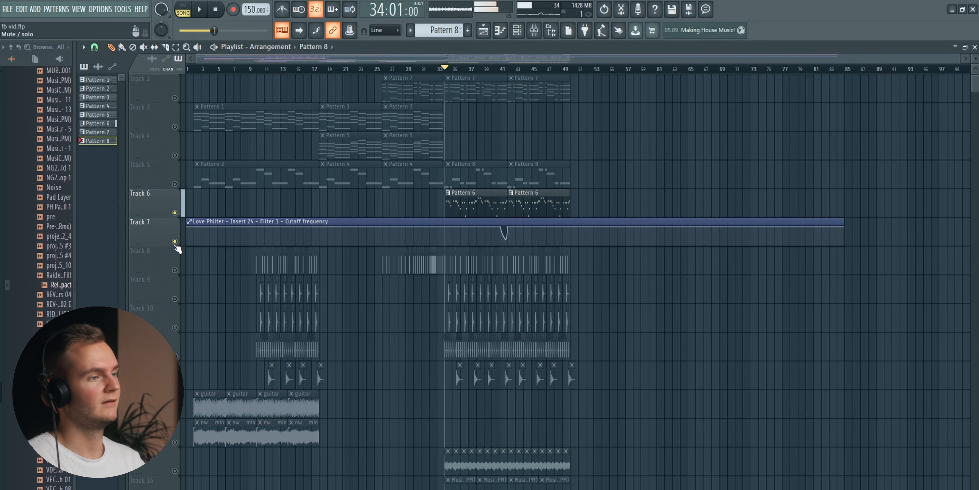
Inspect the first Fruity parametric EQ 2 and the OTT on the Vocal Lead mixer insert.
{"action": "left_click", "coordinate": [534, 30]}
{"action": "key", "text": "space"}
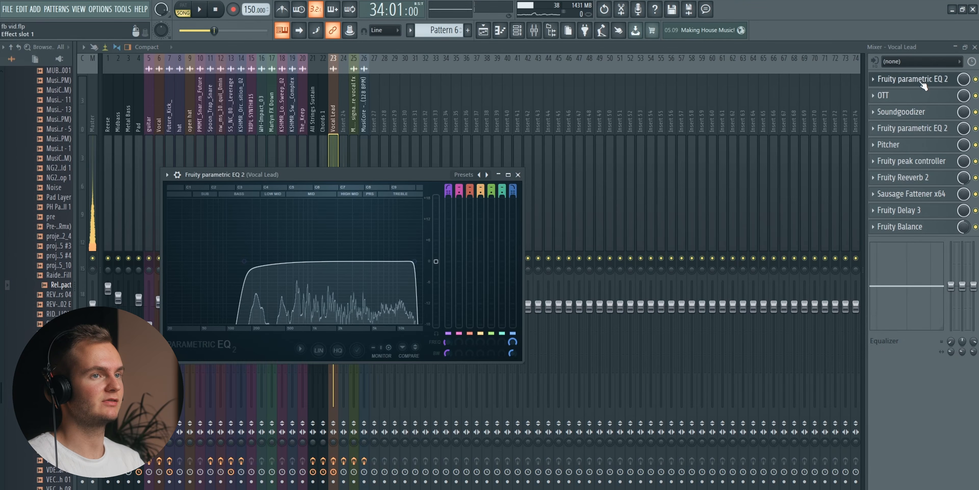
{"action": "left_click", "coordinate": [912, 79]}
{"action": "left_click", "coordinate": [914, 95]}
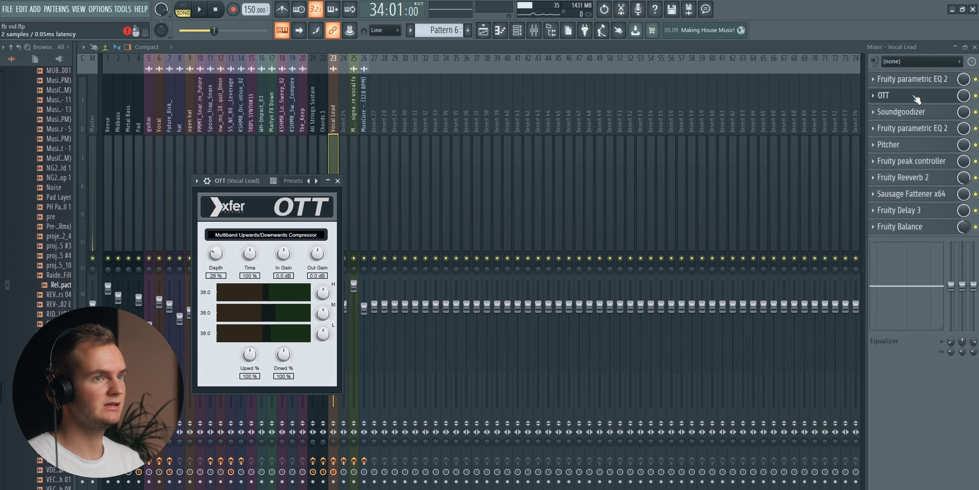
{"action": "left_click", "coordinate": [916, 95]}
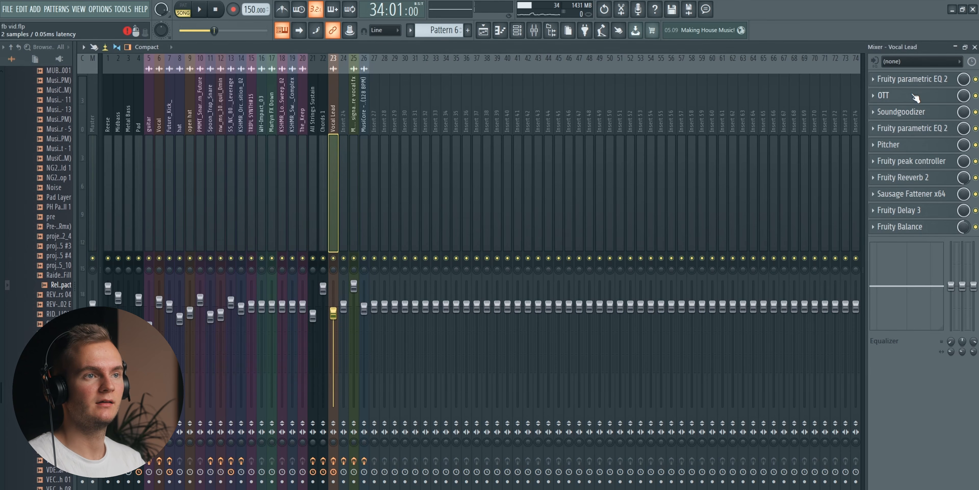
Inspect the Soundgoodizer, the second Fruity parametric EQ 2 and the Pitcher on the Vocal Lead insert.
{"action": "left_click", "coordinate": [901, 111]}
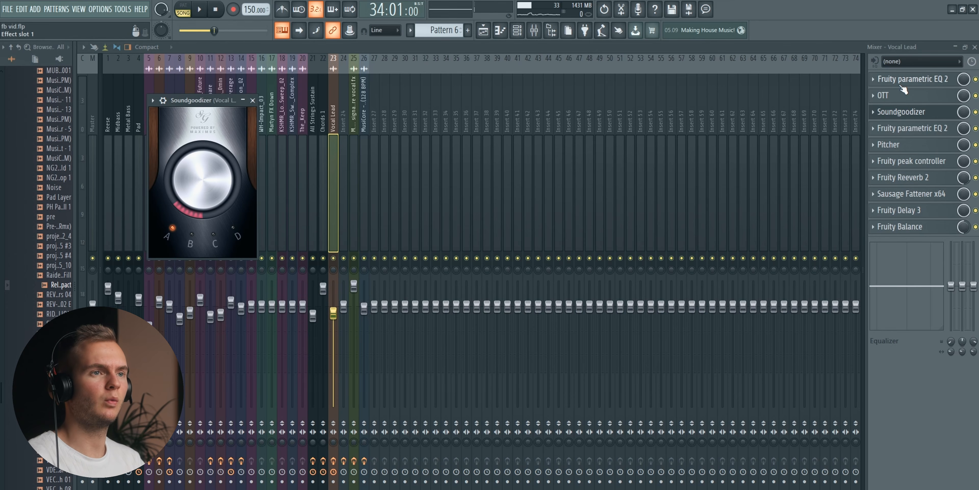
{"action": "left_click", "coordinate": [903, 112]}
{"action": "left_click", "coordinate": [907, 129]}
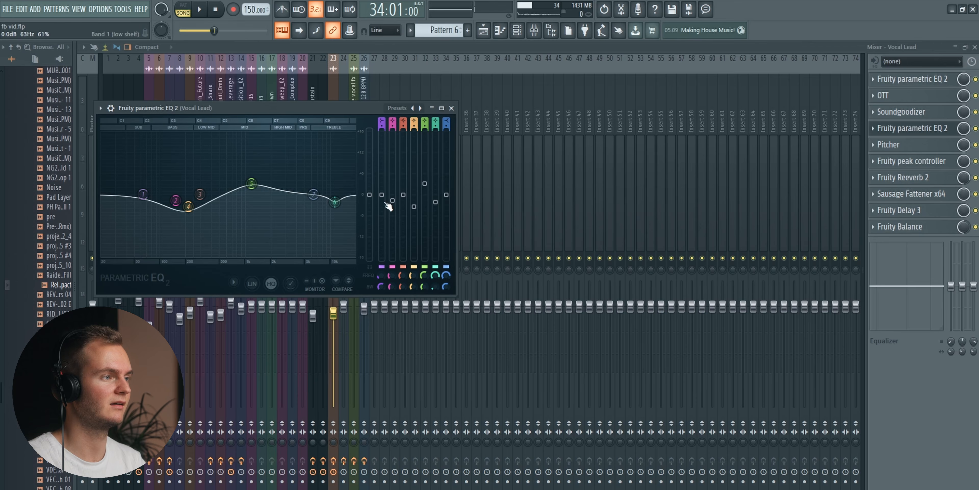
{"action": "left_click", "coordinate": [931, 144]}
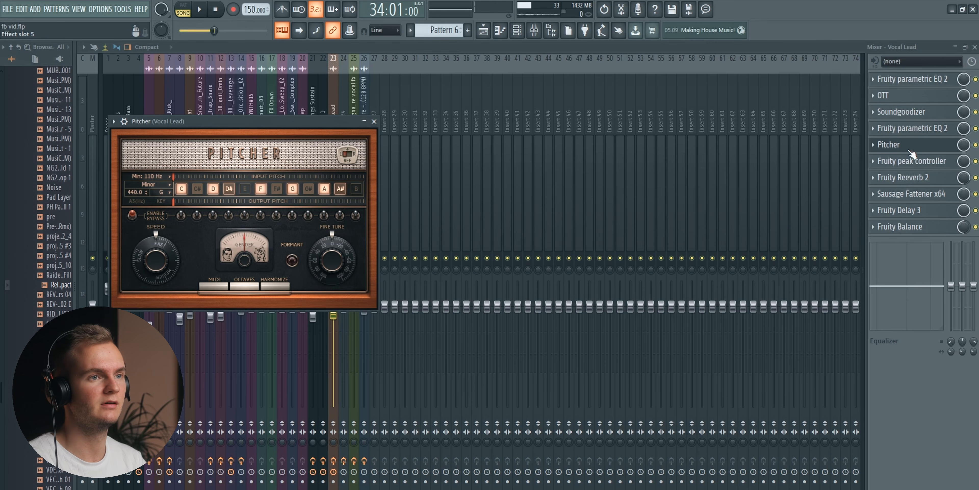
Inspect Fruity Reeverb 2 on the Vocal Lead insert while briefly playing the sound, and inspect Fruity Delay 3.
{"action": "left_click", "coordinate": [914, 178]}
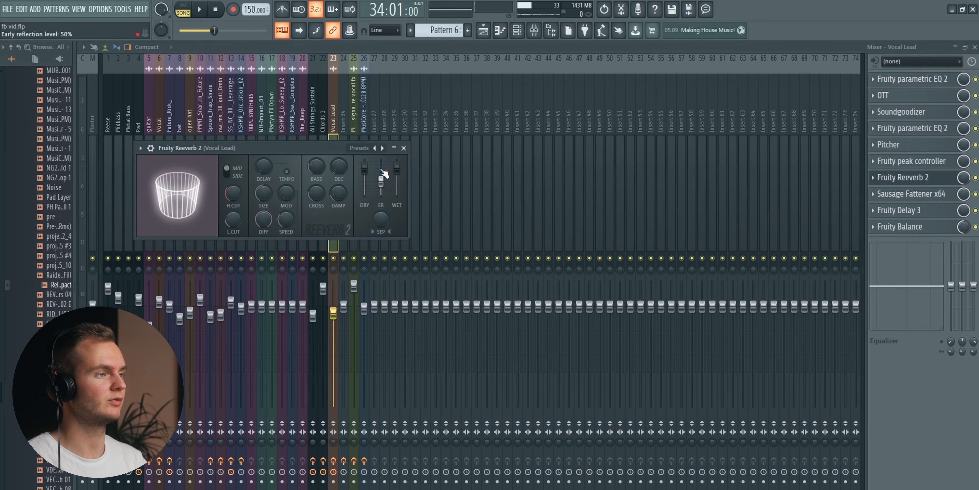
{"action": "key", "text": "space"}
{"action": "key", "text": "space"}
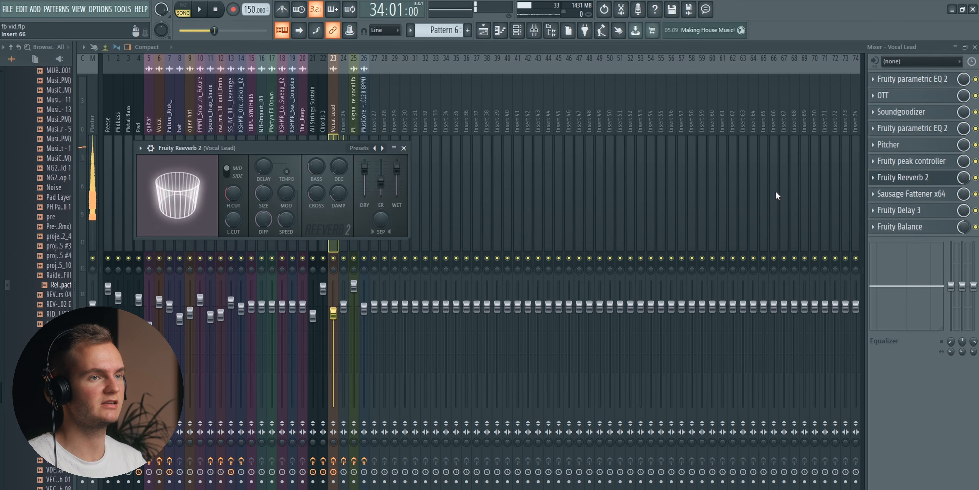
{"action": "left_click", "coordinate": [930, 180]}
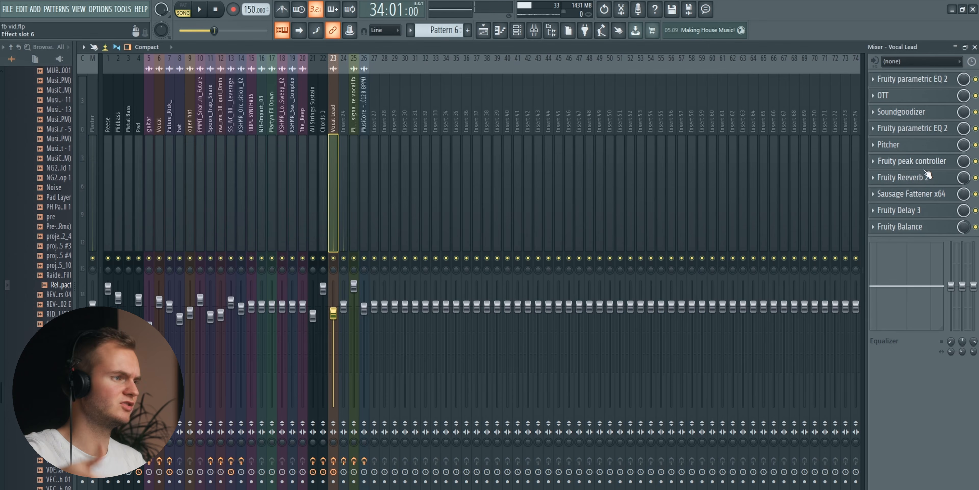
{"action": "left_click", "coordinate": [911, 214]}
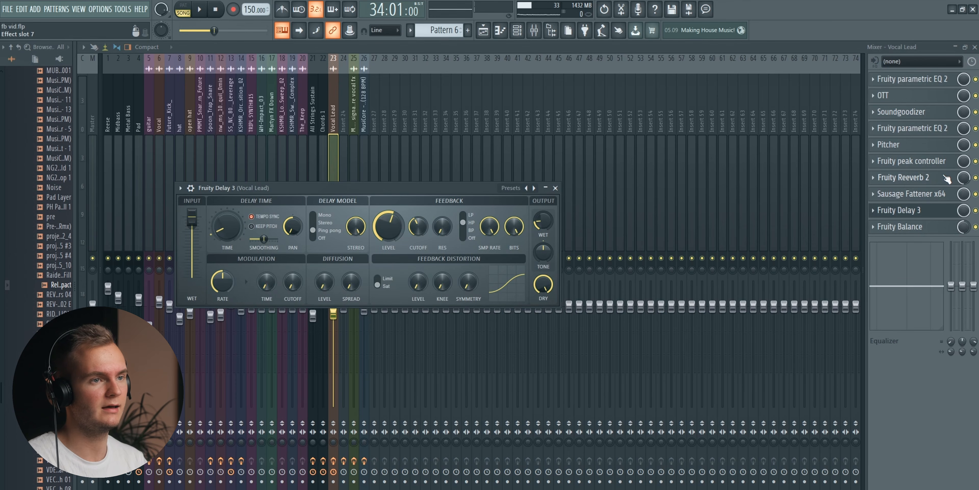
{"action": "left_click", "coordinate": [914, 220]}
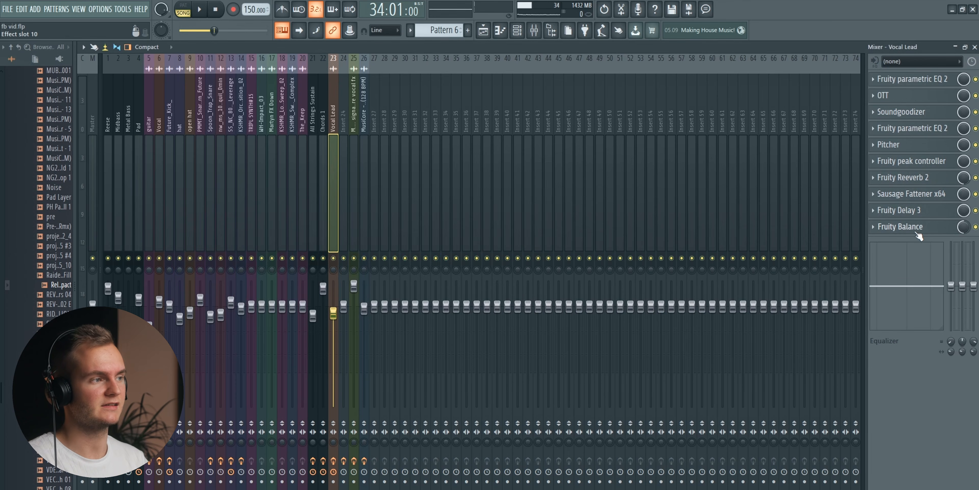
Return to the playlist and unmute all tracks.
{"action": "left_click", "coordinate": [477, 30]}
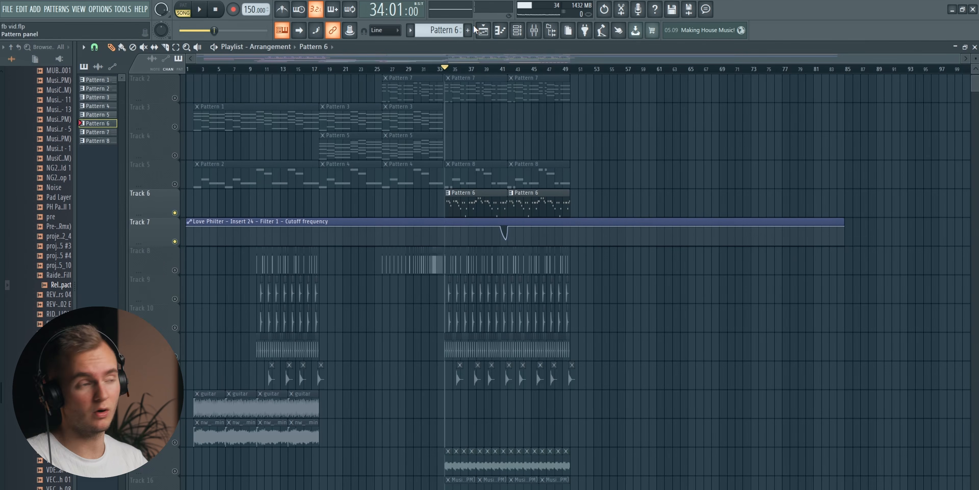
{"action": "right_click", "coordinate": [175, 213]}
{"action": "right_click", "coordinate": [176, 213]}
{"action": "scroll", "coordinate": [456, 175], "scroll_direction": "up", "scroll_amount": 1}
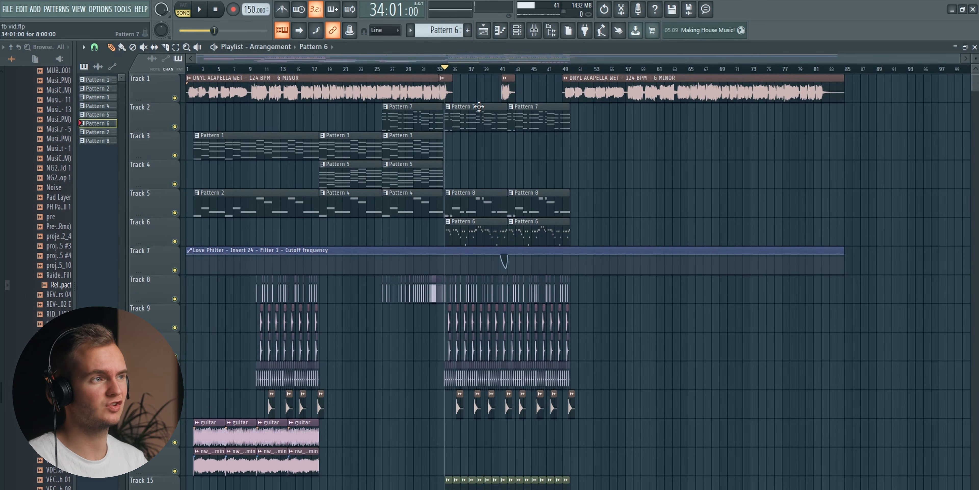
Play the full drop from about bar 33 and adjust the system volume to 18.
{"action": "scroll", "coordinate": [478, 76], "scroll_direction": "up", "scroll_amount": 3}
{"action": "left_click", "coordinate": [395, 71]}
{"action": "key", "text": "space"}
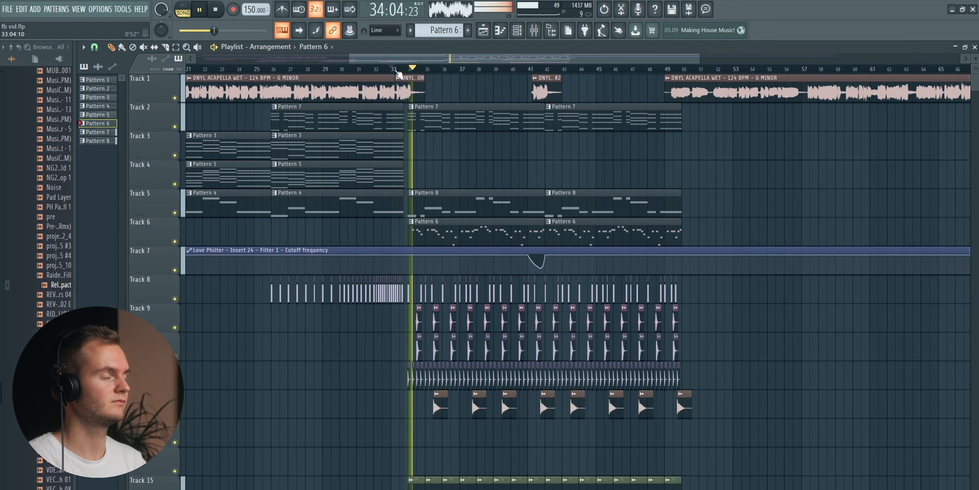
{"action": "key", "text": "XF86AudioRaiseVolume"}
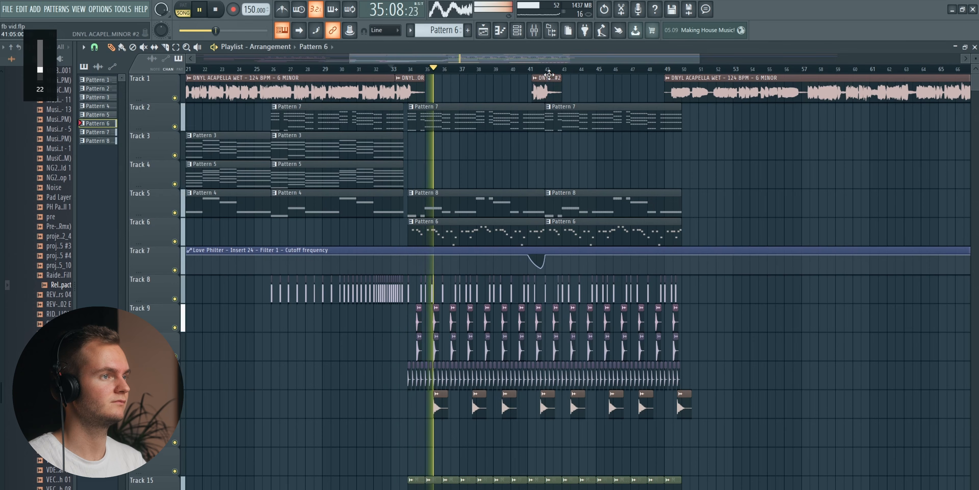
{"action": "left_click_drag", "start_coordinate": [549, 62], "coordinate": [592, 67]}
{"action": "key", "text": "XF86AudioLowerVolume"}
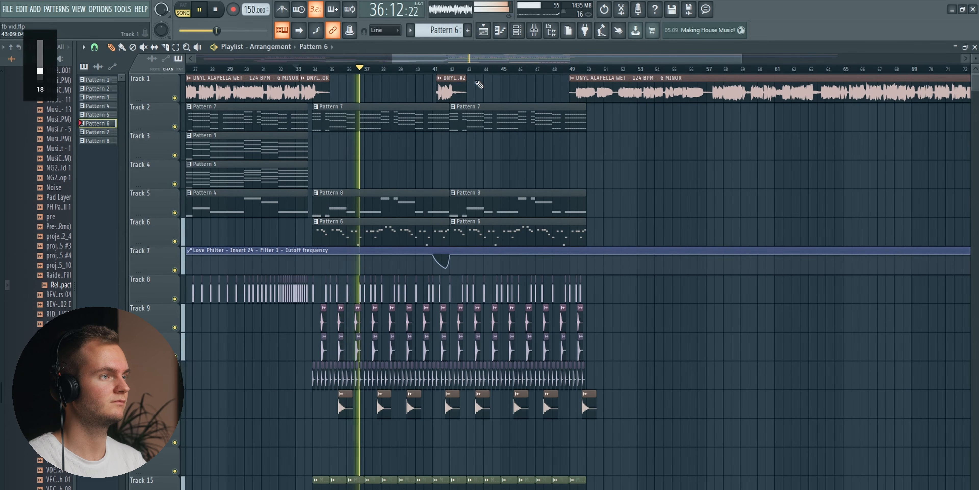
Check the channel volume of the Reload Impact clip on Track 25 and select the signature vocal fx insert in the mixer.
{"action": "scroll", "coordinate": [500, 266], "scroll_direction": "down", "scroll_amount": 7}
{"action": "key", "text": "XF86AudioLowerVolume"}
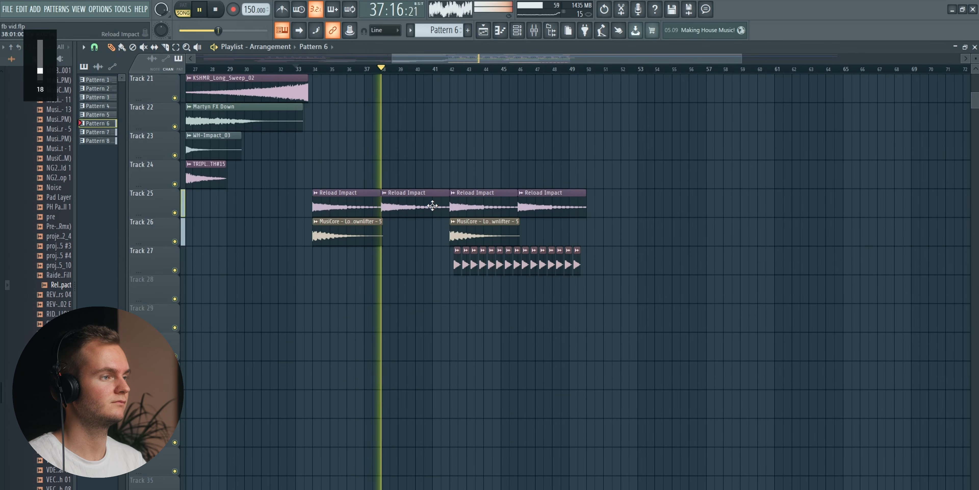
{"action": "double_click", "coordinate": [418, 206]}
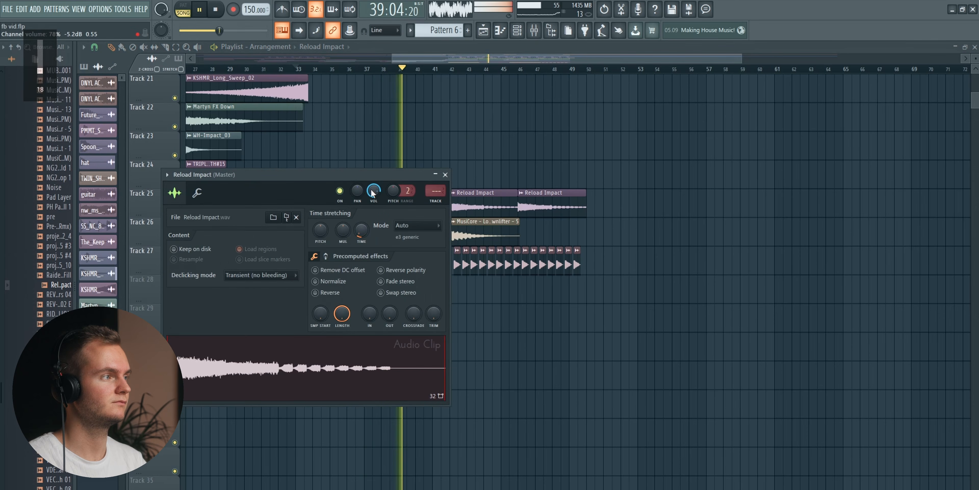
{"action": "key", "text": "F9"}
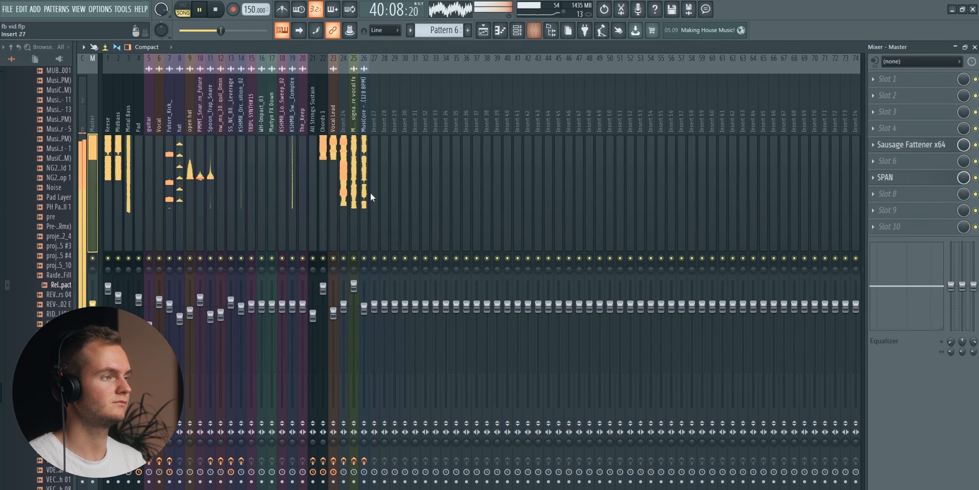
{"action": "left_click", "coordinate": [356, 287]}
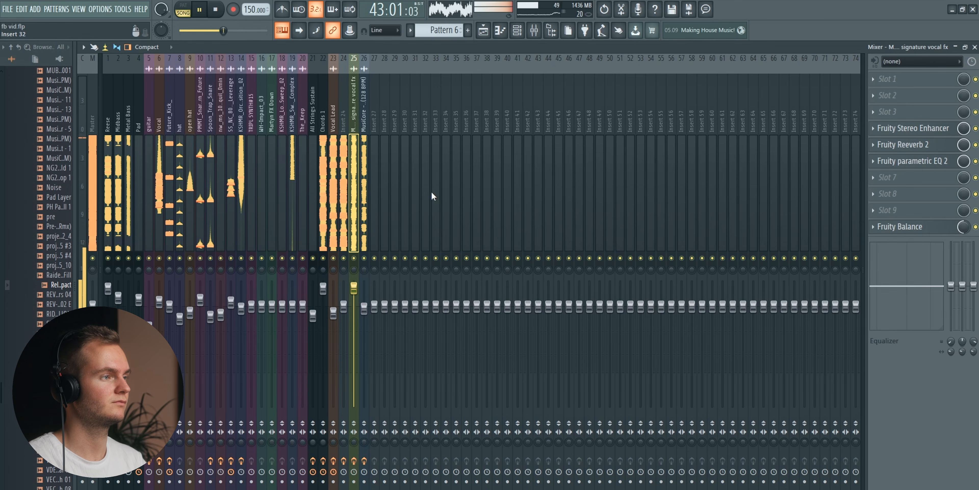
Set the channel volume of the Lost Downlifter clip to about 71% and Reload Impact to about 74%, and stop playback.
{"action": "left_click", "coordinate": [483, 30]}
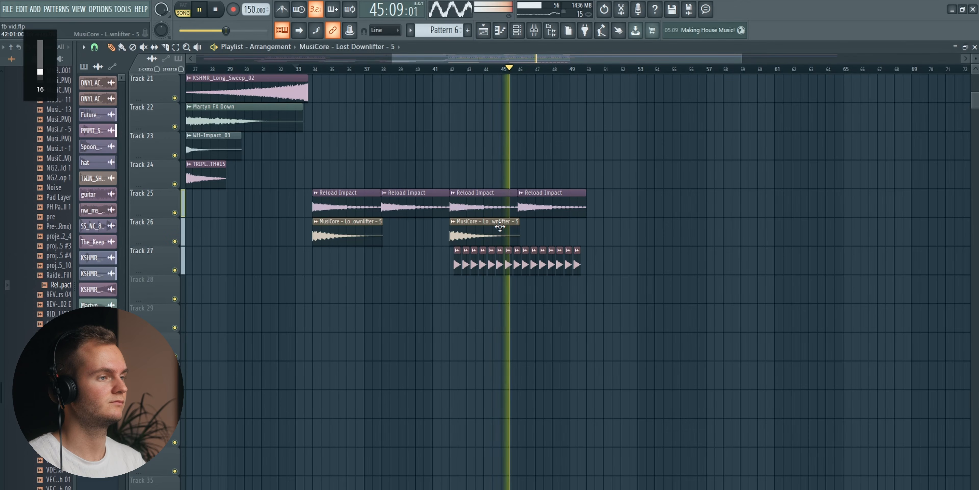
{"action": "double_click", "coordinate": [500, 224]}
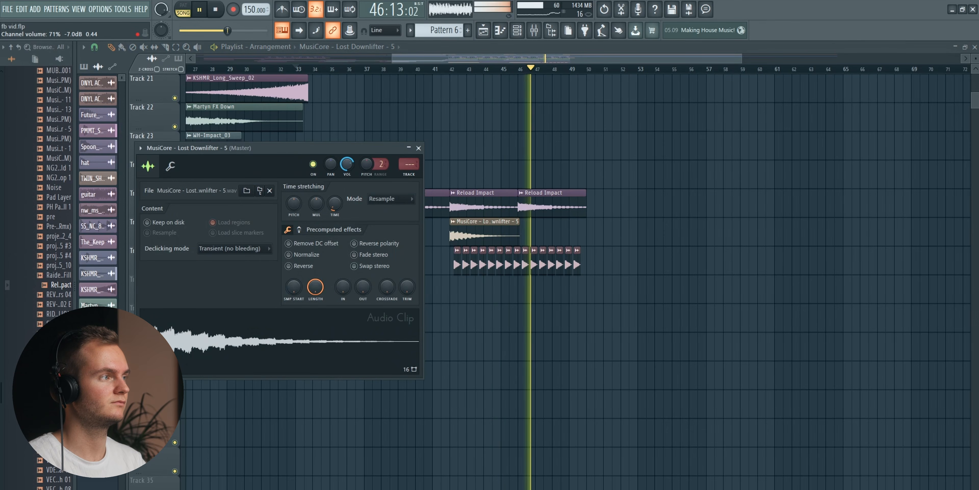
{"action": "left_click", "coordinate": [418, 148]}
{"action": "double_click", "coordinate": [557, 205]}
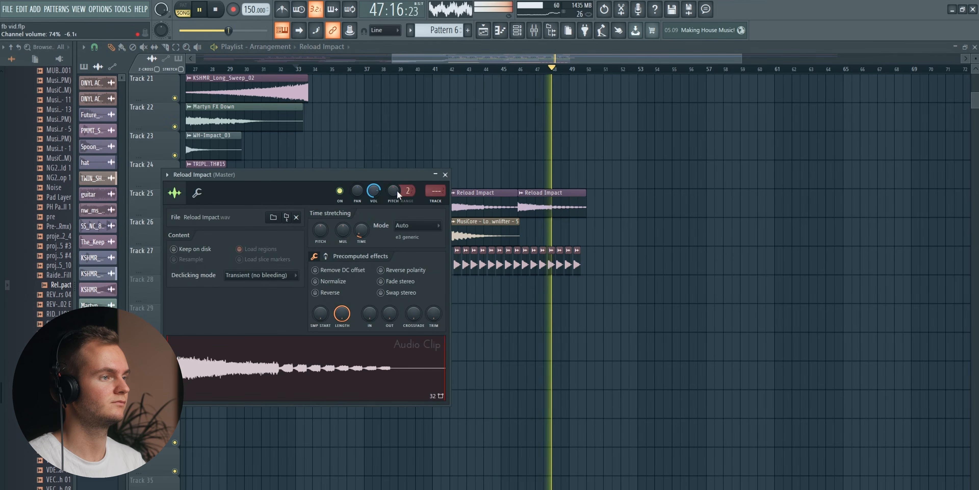
{"action": "left_click", "coordinate": [446, 175]}
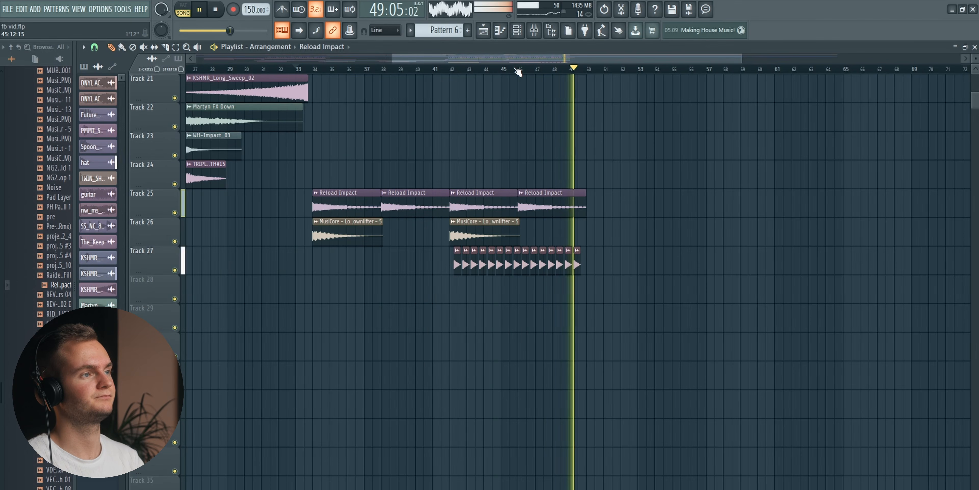
{"action": "scroll", "coordinate": [518, 72], "scroll_direction": "down", "scroll_amount": 3}
{"action": "scroll", "coordinate": [542, 95], "scroll_direction": "up", "scroll_amount": 3}
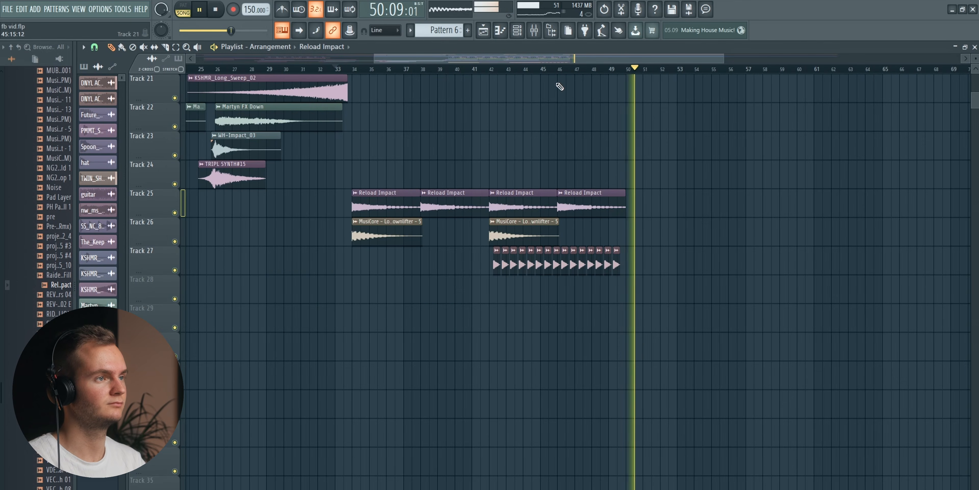
{"action": "key", "text": "space"}
Solo Pattern 7 on Track 2 with the Chords 1 output volume and EQ frequency automations on Tracks 3 and 4.
{"action": "scroll", "coordinate": [570, 85], "scroll_direction": "down", "scroll_amount": 3}
{"action": "scroll", "coordinate": [608, 134], "scroll_direction": "up", "scroll_amount": 5}
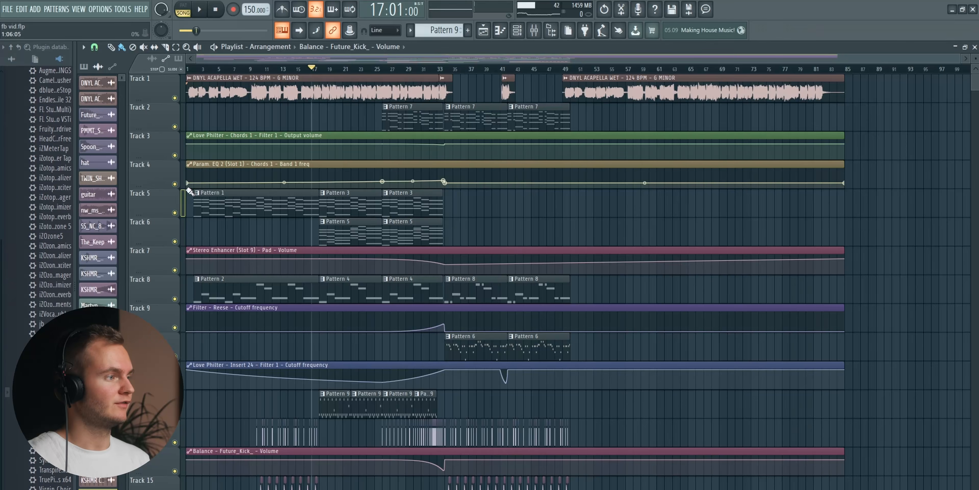
{"action": "left_click", "coordinate": [174, 183], "text": "ctrl"}
{"action": "left_click", "coordinate": [175, 155]}
{"action": "left_click", "coordinate": [175, 126]}
{"action": "scroll", "coordinate": [393, 72], "scroll_direction": "up", "scroll_amount": 3}
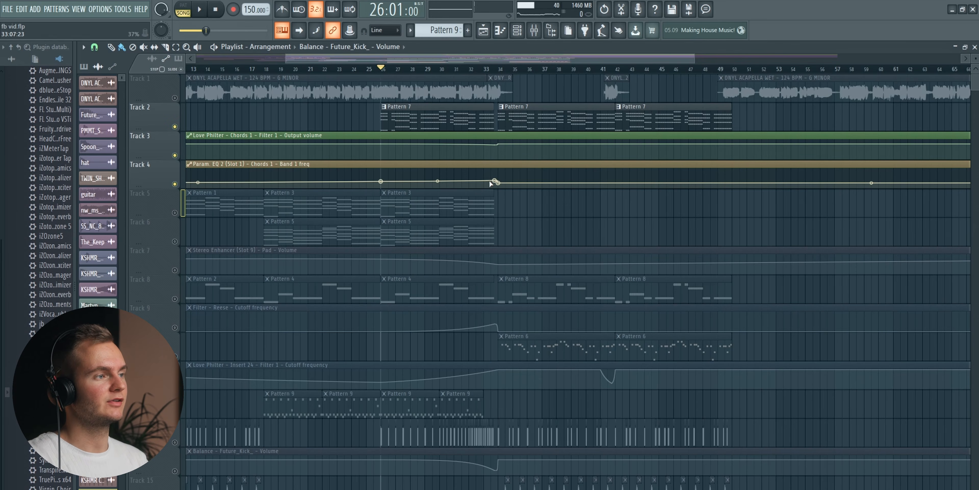
Inspect the first Fruity parametric EQ 2 on the Chords 1 mixer insert.
{"action": "left_click", "coordinate": [535, 33]}
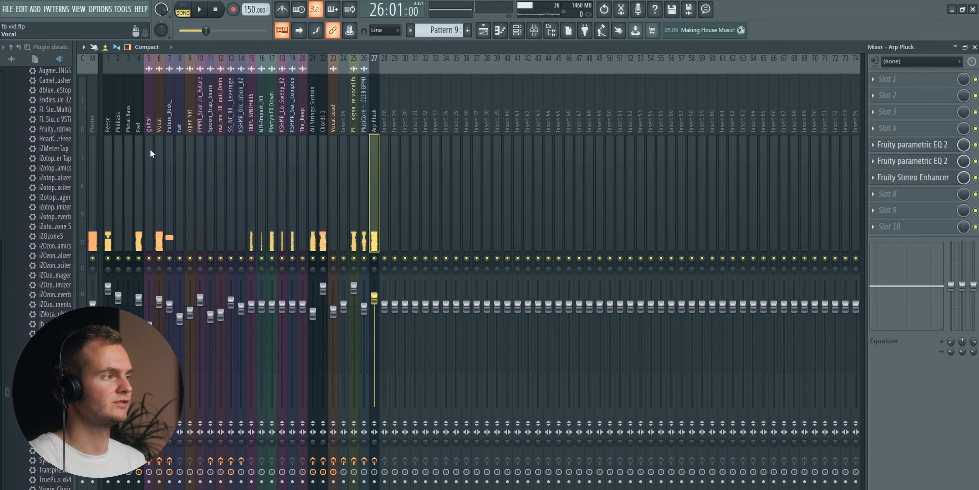
{"action": "left_click", "coordinate": [134, 145]}
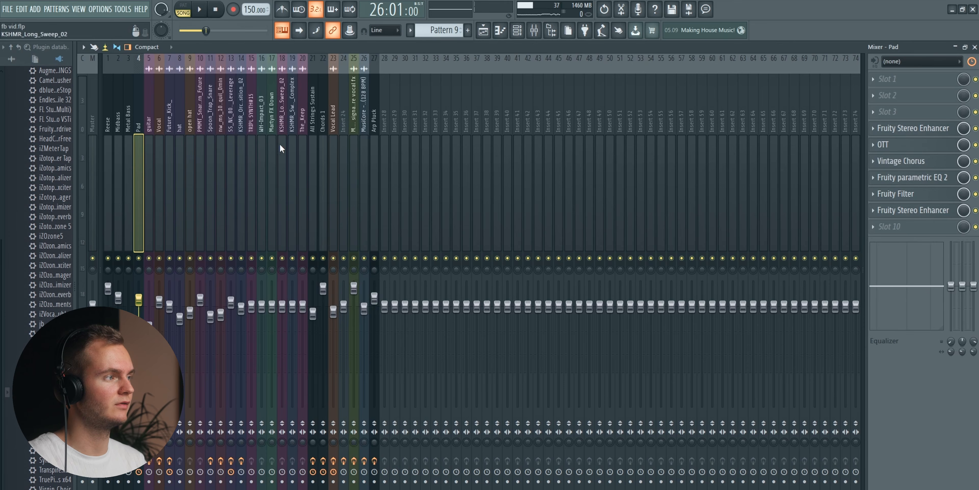
{"action": "left_click", "coordinate": [322, 156]}
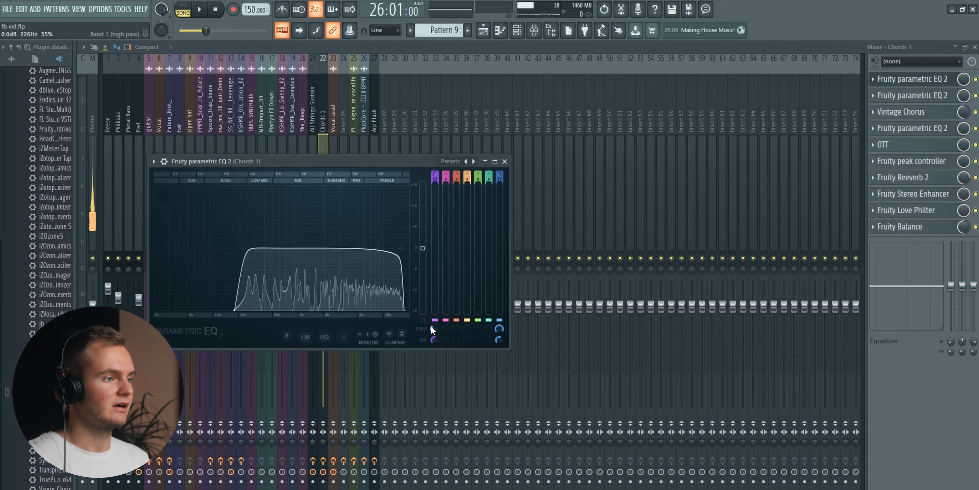
{"action": "left_click", "coordinate": [928, 79]}
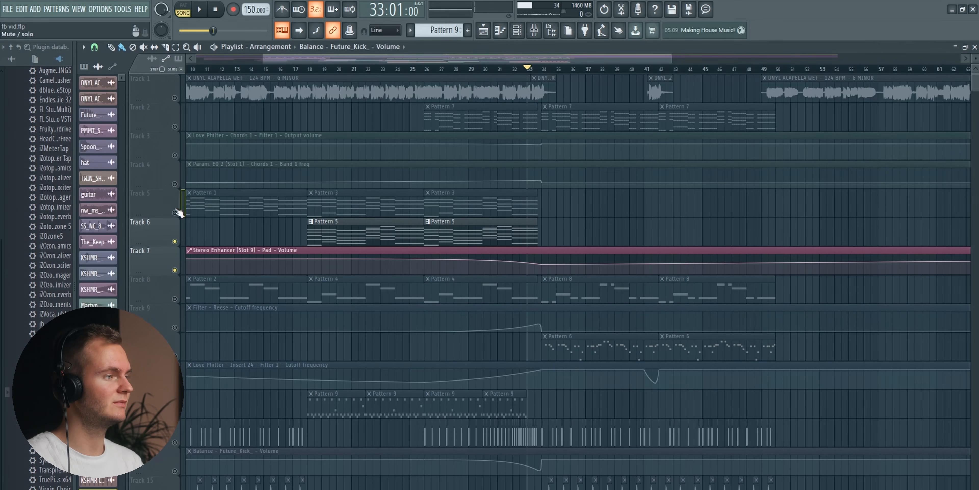
Play Tracks 5 and 6 with the Pad volume automation on Track 7 from bar 26, skipping ahead to about bar 32.
{"action": "scroll", "coordinate": [434, 76], "scroll_direction": "down", "scroll_amount": 3}
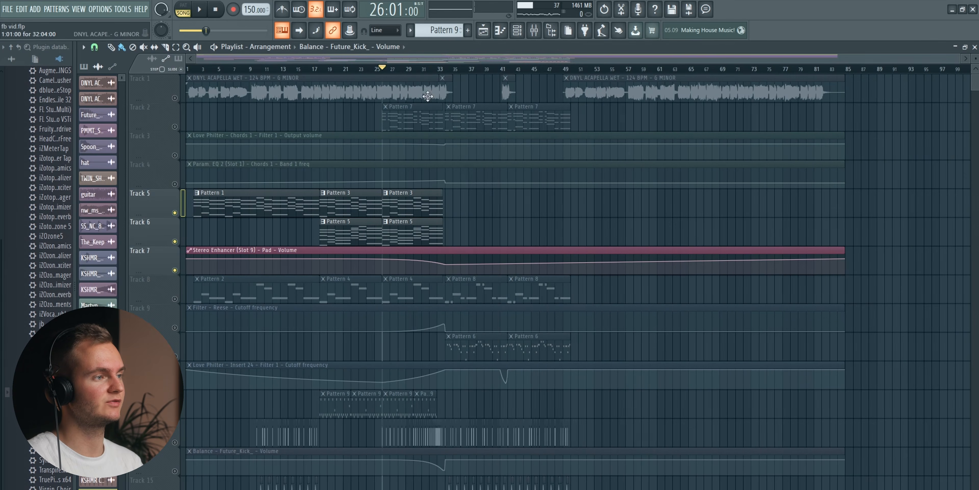
{"action": "key", "text": "space"}
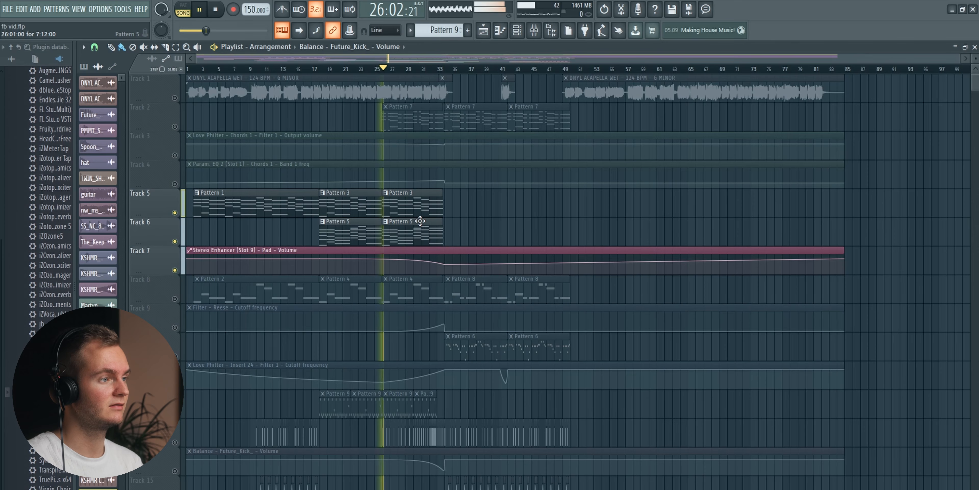
{"action": "left_click", "coordinate": [436, 70]}
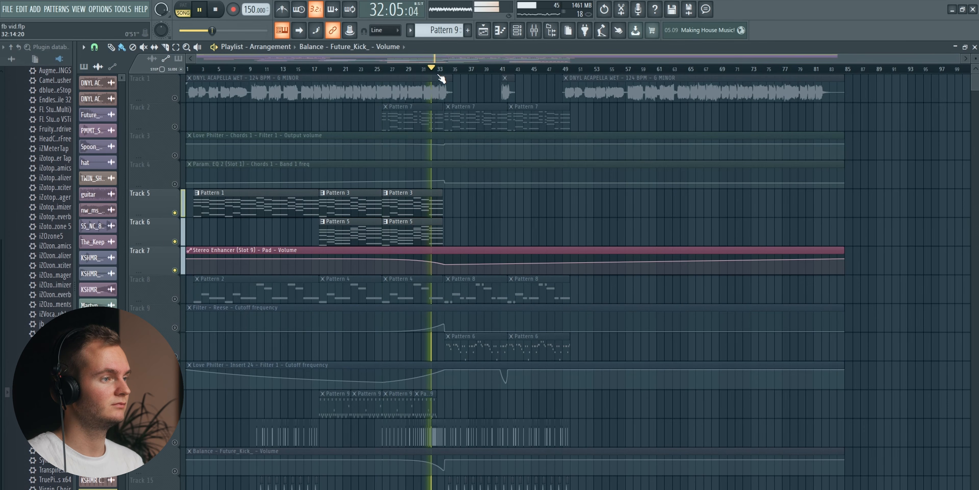
Solo the bass patterns on Track 8 with the Reese filter cutoff automation on Track 9 and play them from bar 32.
{"action": "key", "text": "space"}
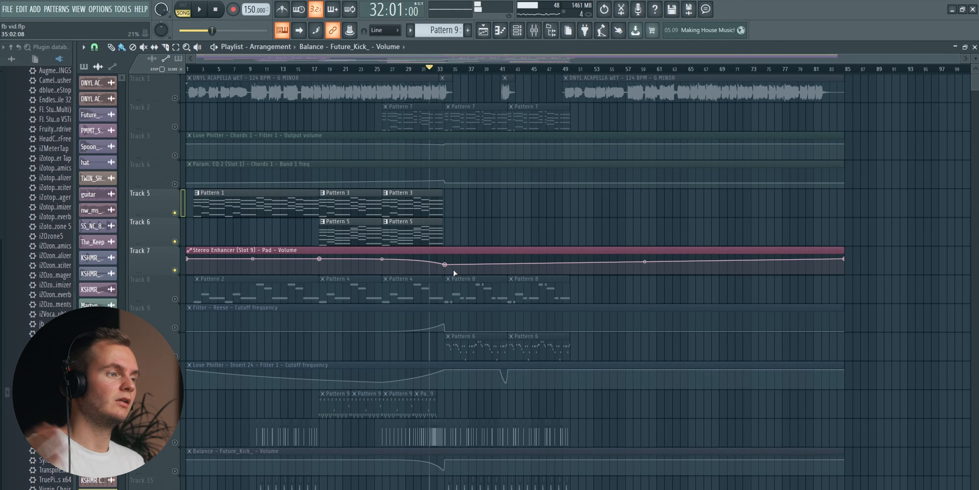
{"action": "scroll", "coordinate": [453, 269], "scroll_direction": "down", "scroll_amount": 2}
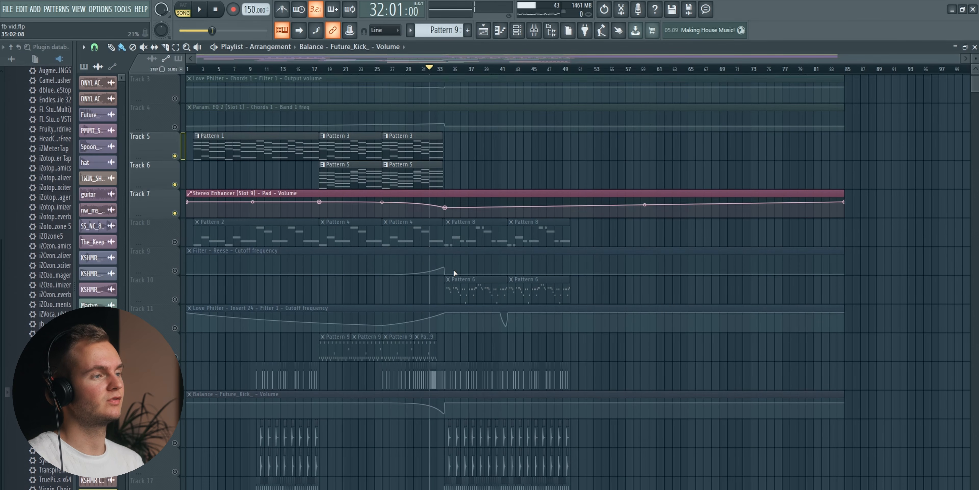
{"action": "right_click", "coordinate": [175, 241]}
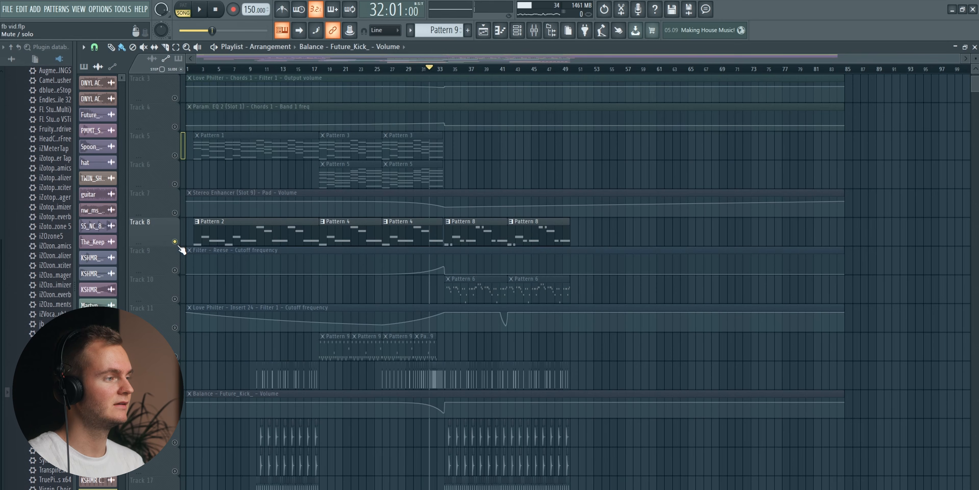
{"action": "left_click", "coordinate": [175, 270]}
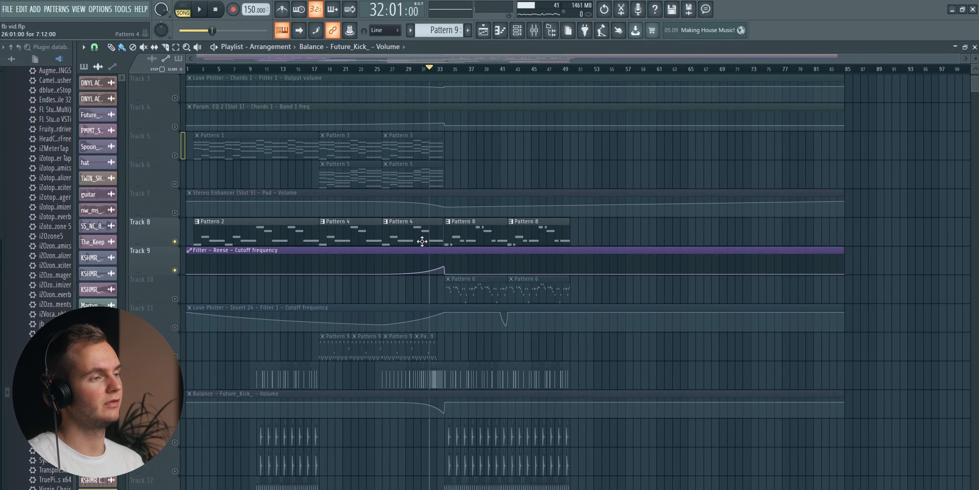
{"action": "key", "text": "space"}
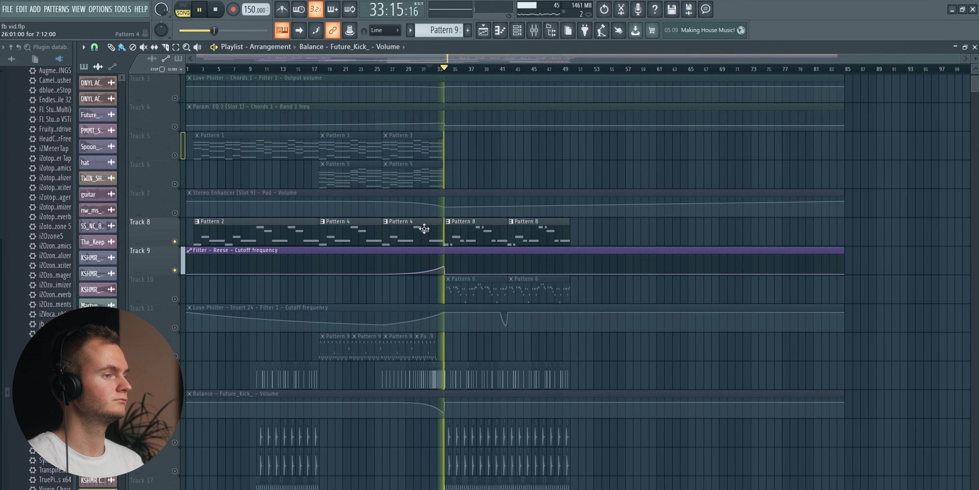
{"action": "key", "text": "space"}
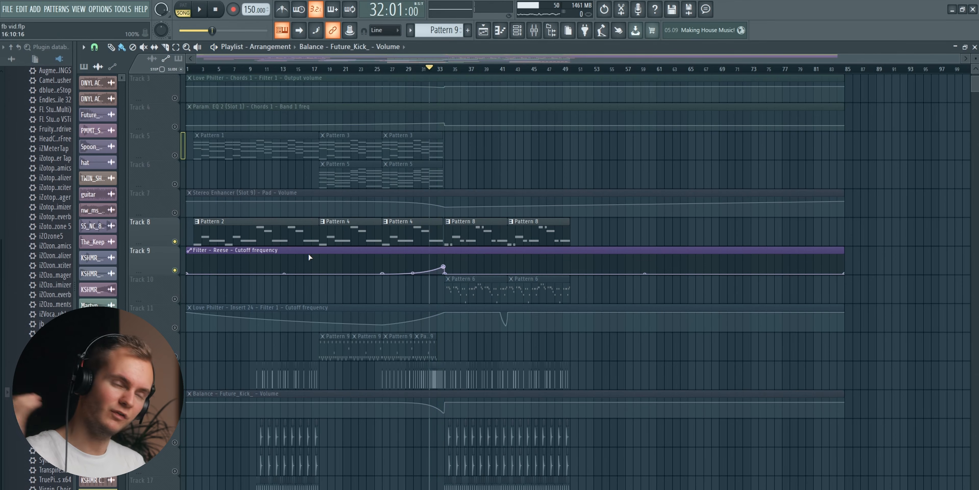
Play Pattern 9 on Track 12 on its own from bar 18 and view its Arp Pluck channel with all channels shown.
{"action": "scroll", "coordinate": [181, 274], "scroll_direction": "down", "scroll_amount": 3}
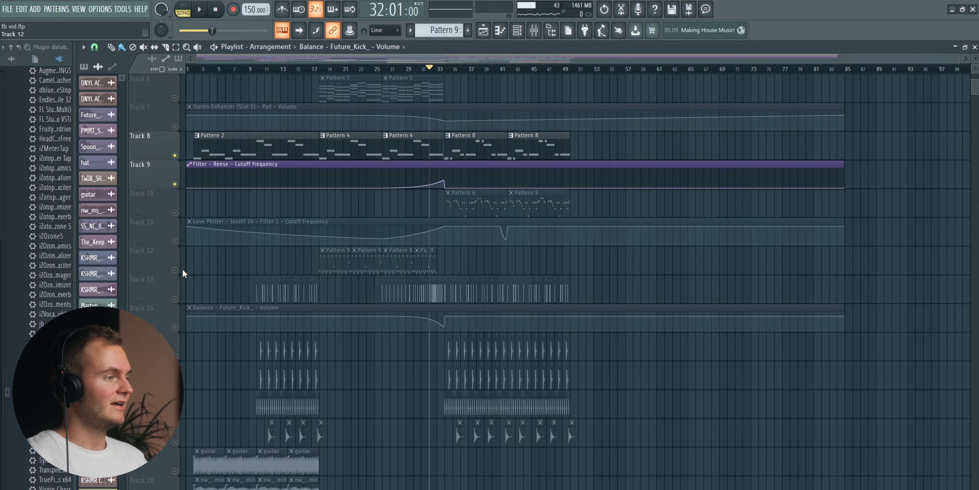
{"action": "left_click", "coordinate": [373, 247]}
{"action": "left_click", "coordinate": [527, 32]}
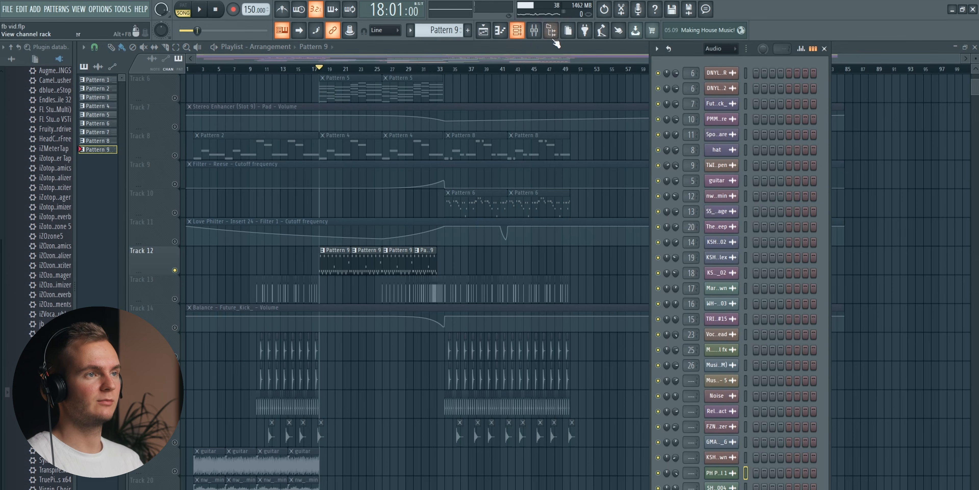
{"action": "left_click", "coordinate": [725, 49]}
{"action": "left_click", "coordinate": [729, 63]}
{"action": "key", "text": "space"}
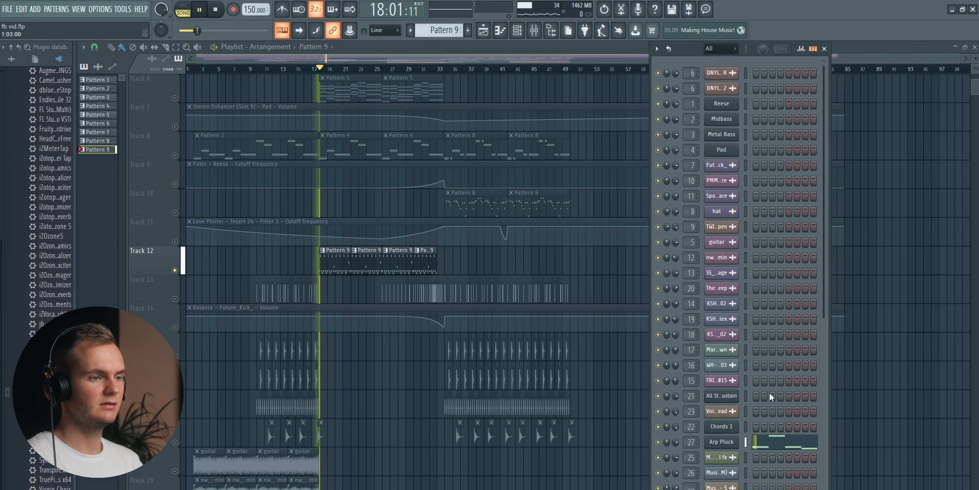
{"action": "scroll", "coordinate": [771, 396], "scroll_direction": "down", "scroll_amount": 3}
{"action": "left_click", "coordinate": [736, 350]}
{"action": "left_click", "coordinate": [736, 349]}
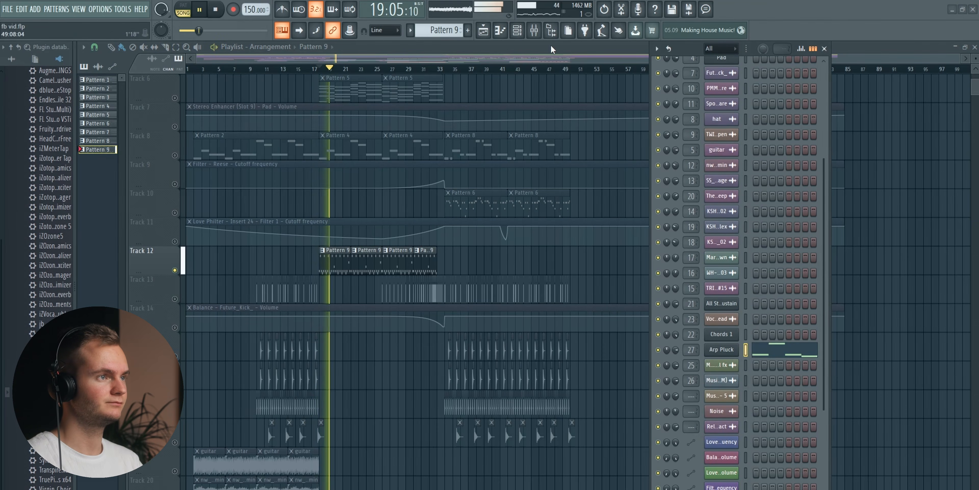
Inspect both Fruity parametric EQ 2 effects and the Fruity Stereo Enhancer on the Arp Pluck mixer insert.
{"action": "left_click", "coordinate": [542, 34]}
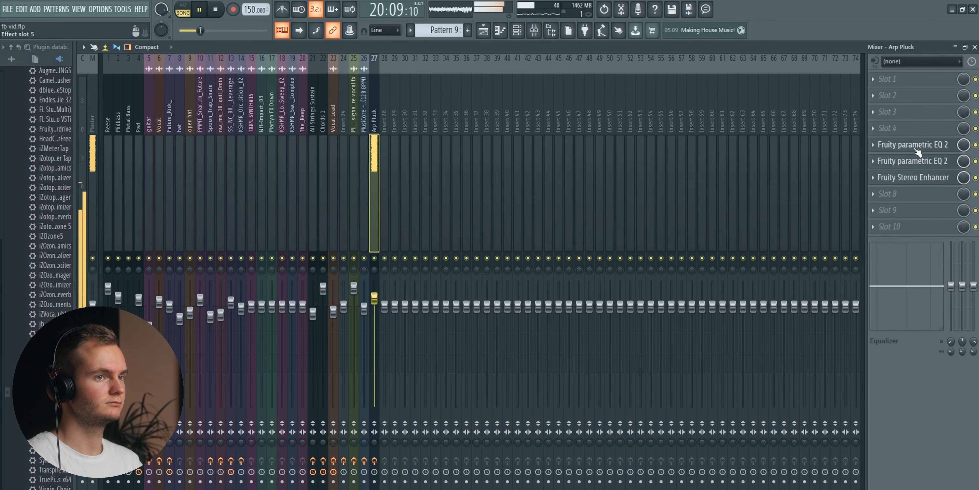
{"action": "left_click", "coordinate": [912, 144]}
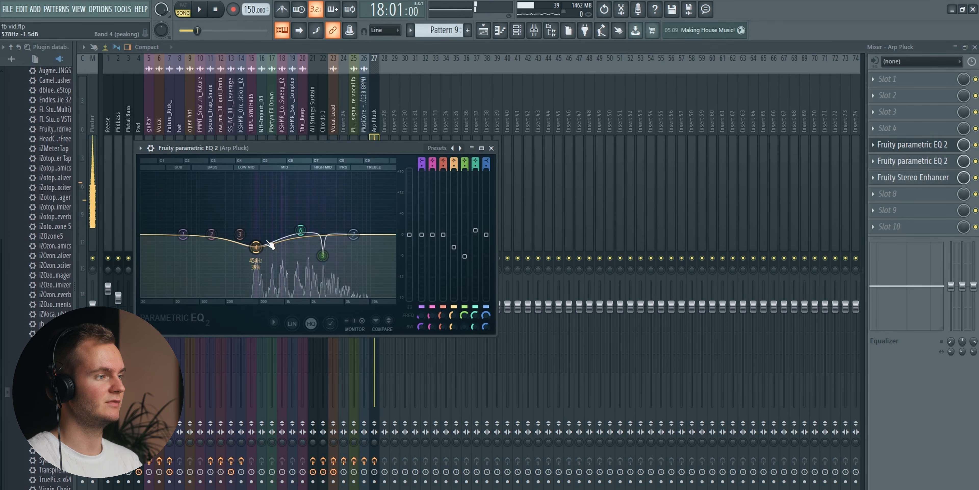
{"action": "left_click", "coordinate": [908, 161]}
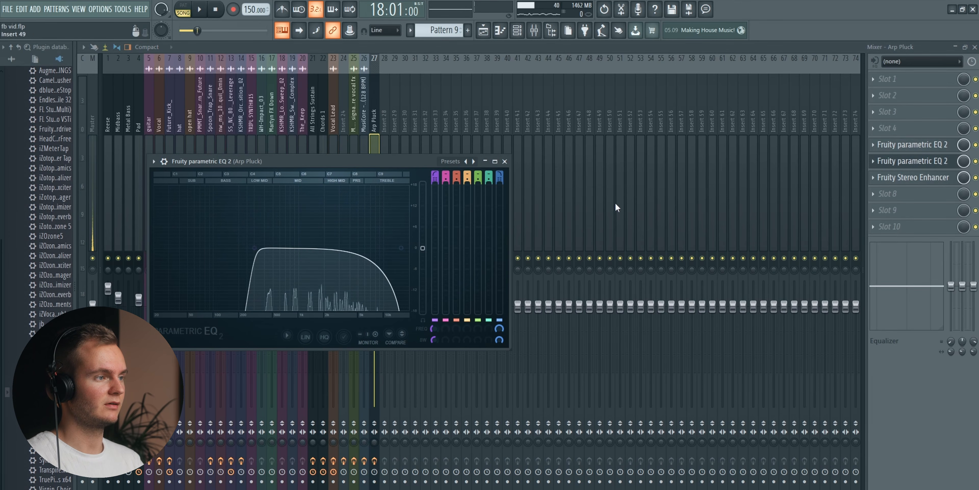
{"action": "left_click", "coordinate": [932, 160]}
{"action": "left_click", "coordinate": [926, 177]}
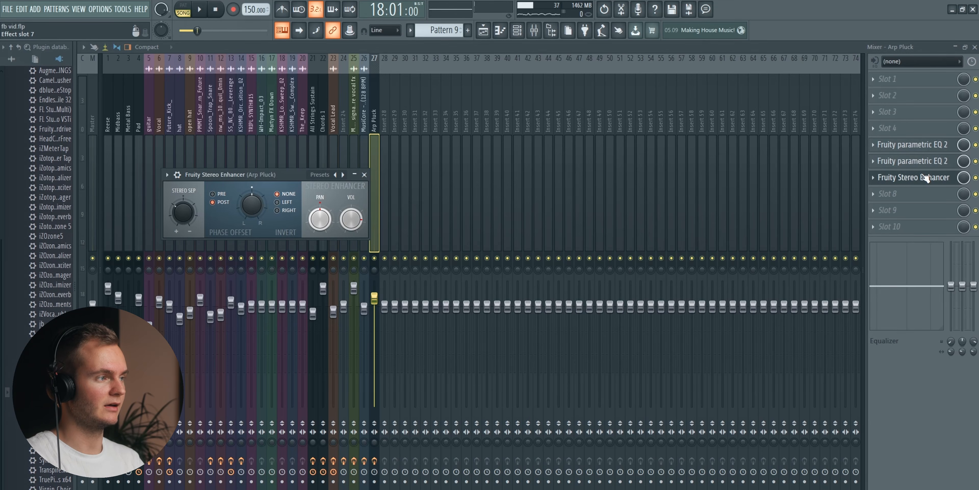
{"action": "left_click", "coordinate": [926, 176]}
{"action": "left_click", "coordinate": [975, 47]}
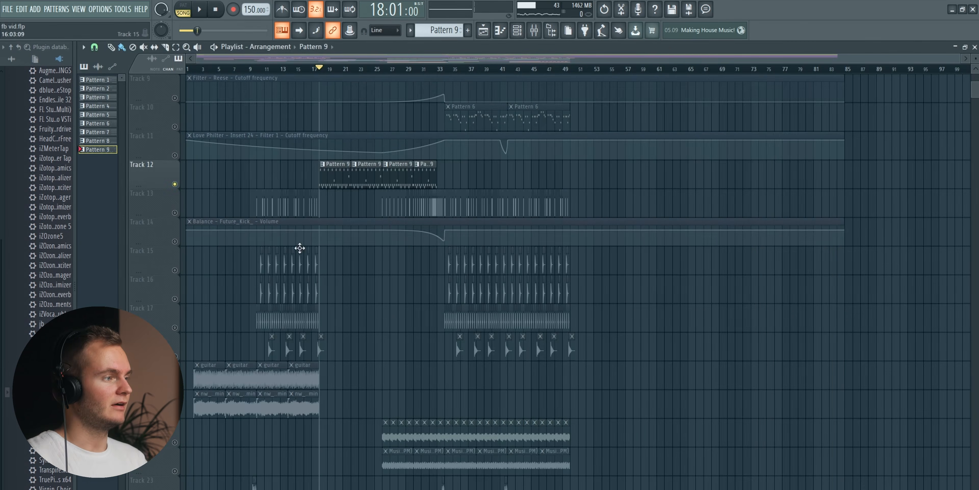
Enable the Future_Kick_ volume automation on Track 14, and play the riser and fill clips on Tracks 34 to 38 from bar 26.
{"action": "left_click", "coordinate": [175, 241]}
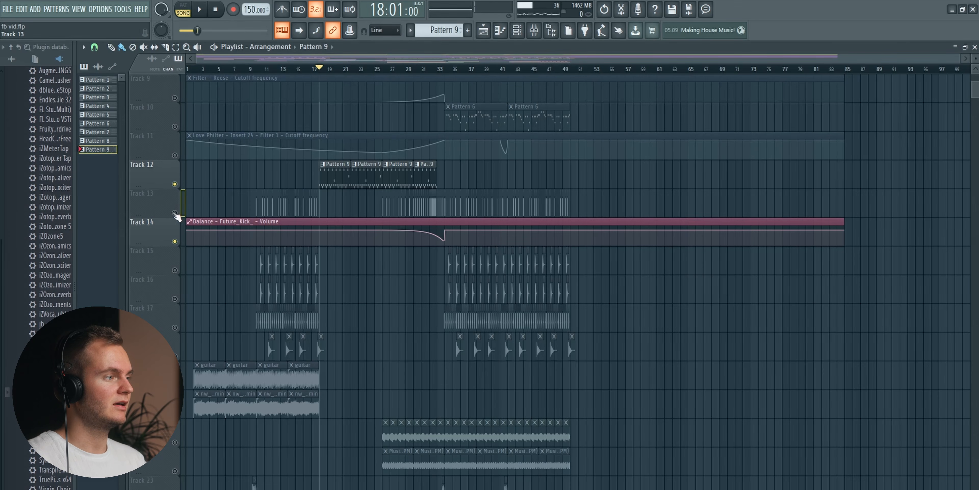
{"action": "scroll", "coordinate": [410, 253], "scroll_direction": "down", "scroll_amount": 10}
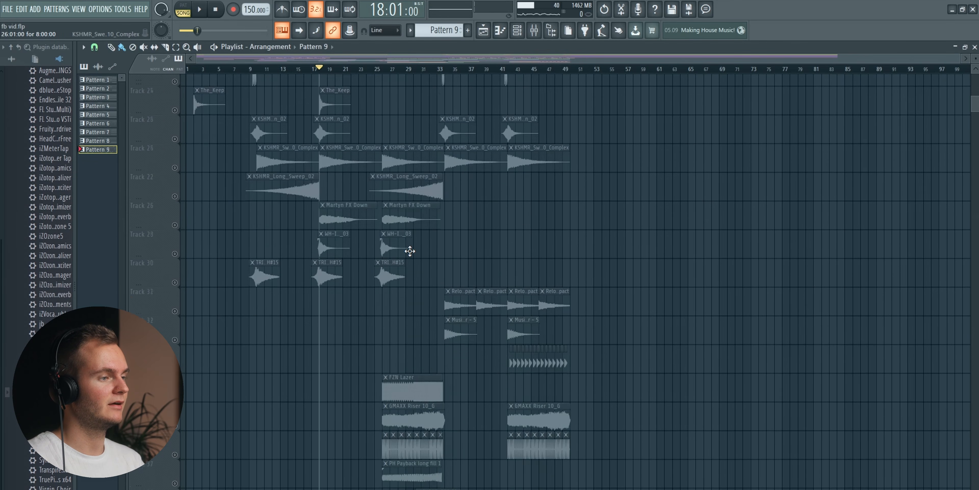
{"action": "scroll", "coordinate": [410, 251], "scroll_direction": "down", "scroll_amount": 3}
{"action": "left_click_drag", "start_coordinate": [178, 272], "coordinate": [175, 346]}
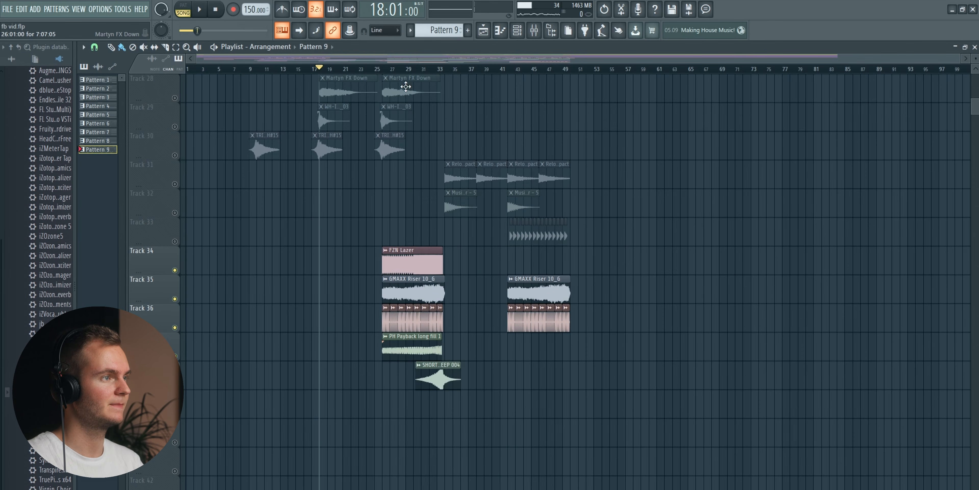
{"action": "left_click", "coordinate": [391, 69]}
{"action": "scroll", "coordinate": [390, 72], "scroll_direction": "up", "scroll_amount": 3}
{"action": "key", "text": "space"}
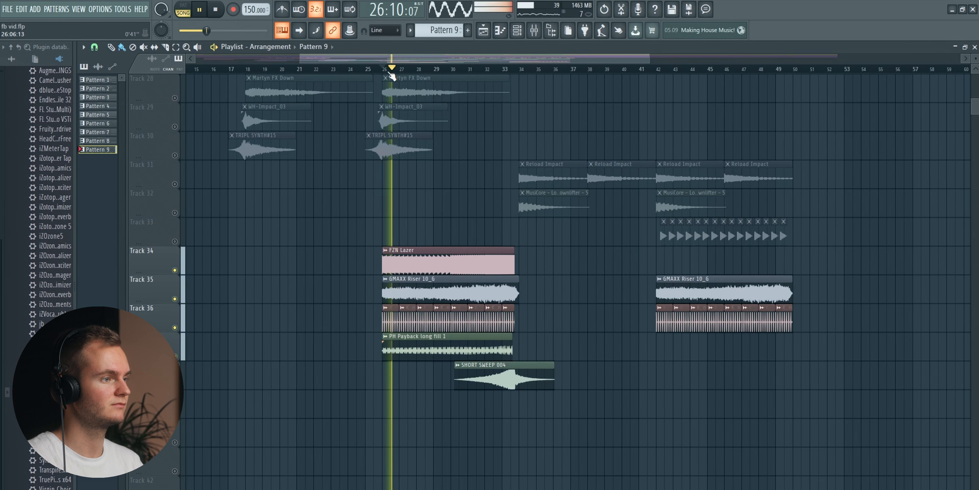
{"action": "scroll", "coordinate": [442, 279], "scroll_direction": "up", "scroll_amount": 1}
{"action": "key", "text": "XF86AudioLowerVolume"}
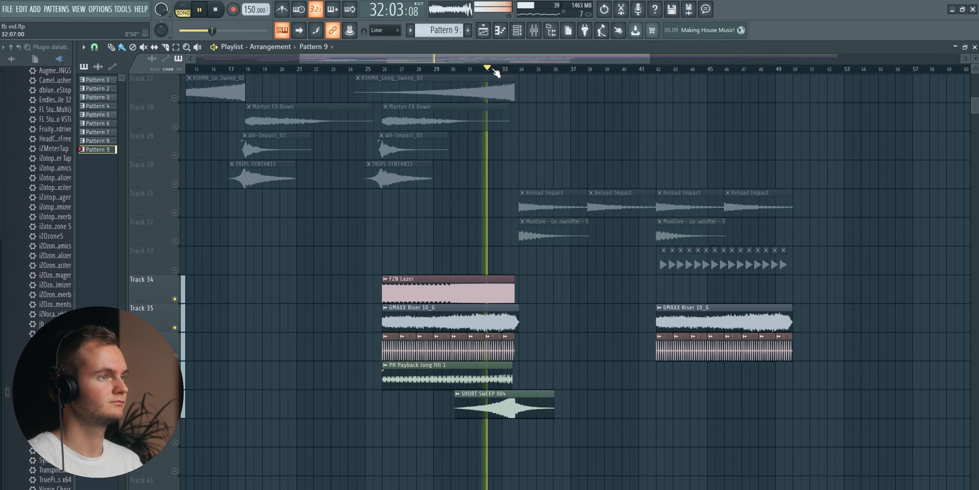
Solo the acapella on Track 1 and play its short vocal clip from bar 41.
{"action": "scroll", "coordinate": [444, 234], "scroll_direction": "up", "scroll_amount": 9}
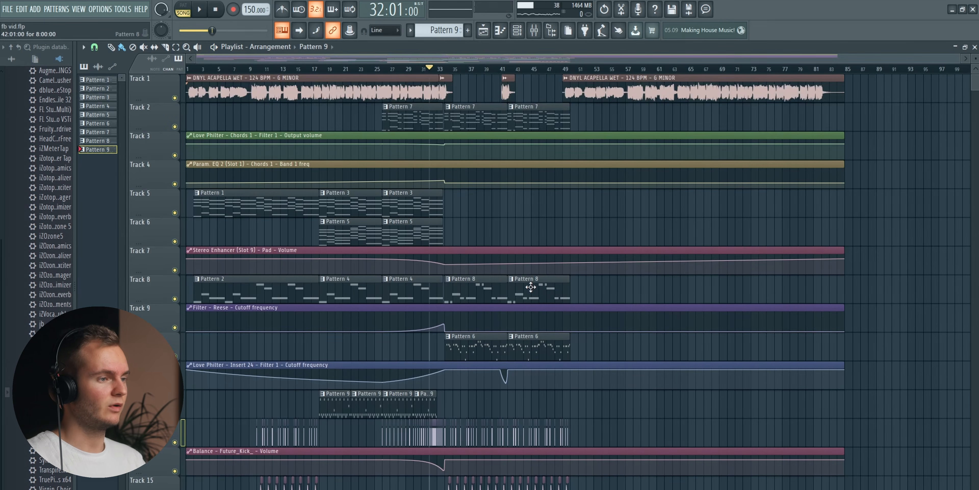
{"action": "scroll", "coordinate": [620, 176], "scroll_direction": "down", "scroll_amount": 2}
{"action": "scroll", "coordinate": [523, 69], "scroll_direction": "up", "scroll_amount": 5}
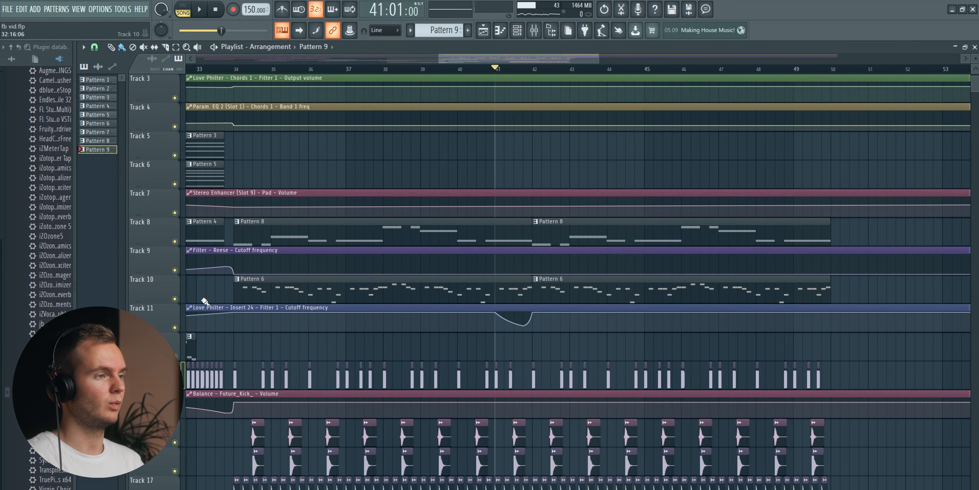
{"action": "scroll", "coordinate": [524, 203], "scroll_direction": "up", "scroll_amount": 2}
{"action": "right_click", "coordinate": [175, 98]}
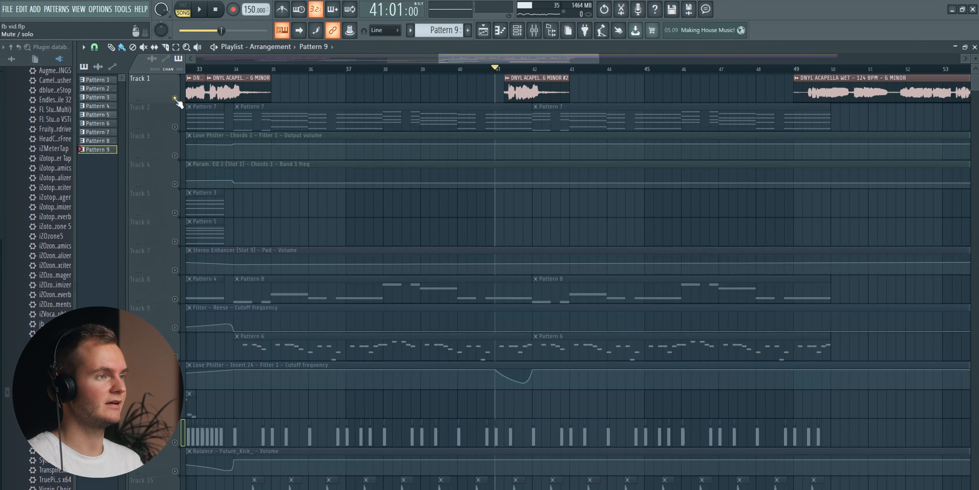
{"action": "key", "text": "space"}
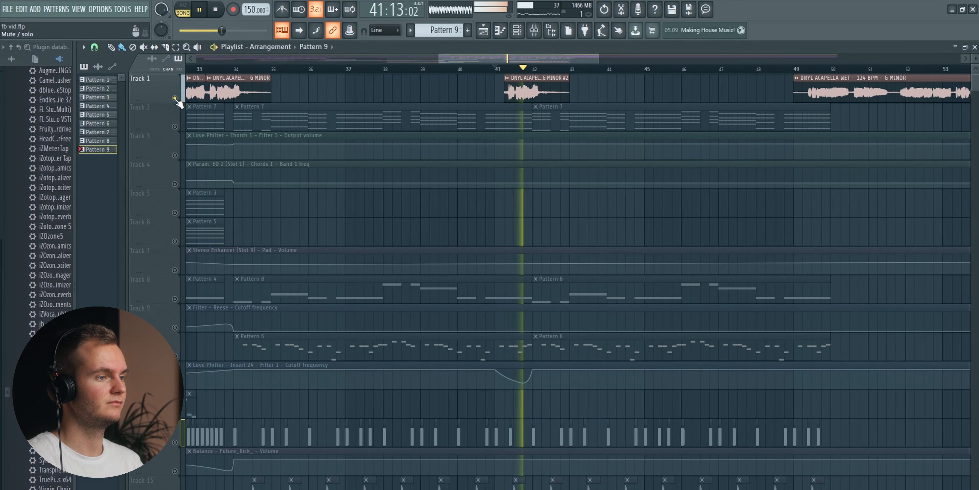
{"action": "key", "text": "space"}
Restore all tracks and play the full mix from bar 41 through the cutoff dip of the Insert 24 filter automation.
{"action": "right_click", "coordinate": [174, 98]}
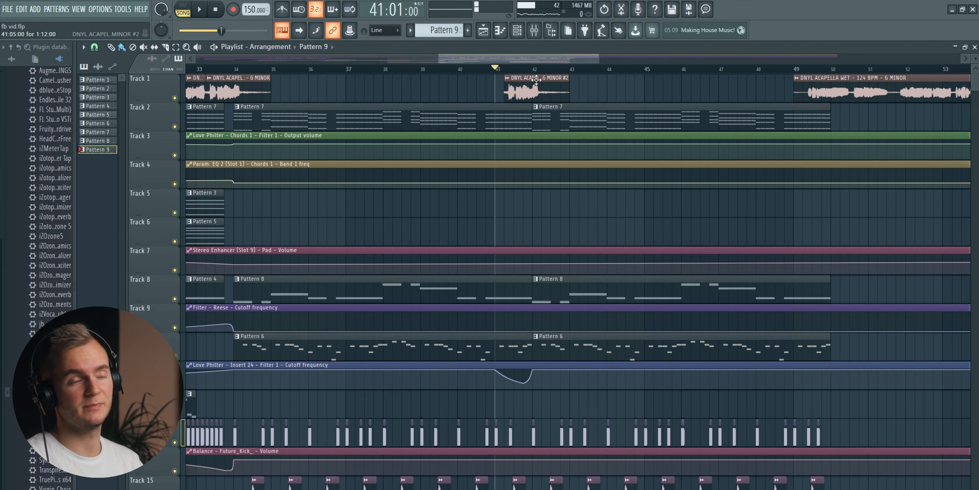
{"action": "key", "text": "space"}
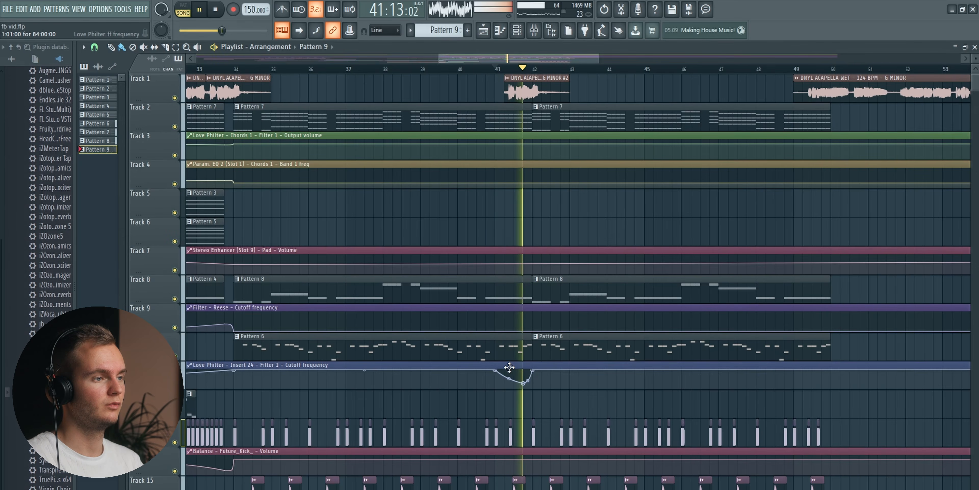
{"action": "scroll", "coordinate": [531, 73], "scroll_direction": "down", "scroll_amount": 5}
{"action": "key", "text": "space"}
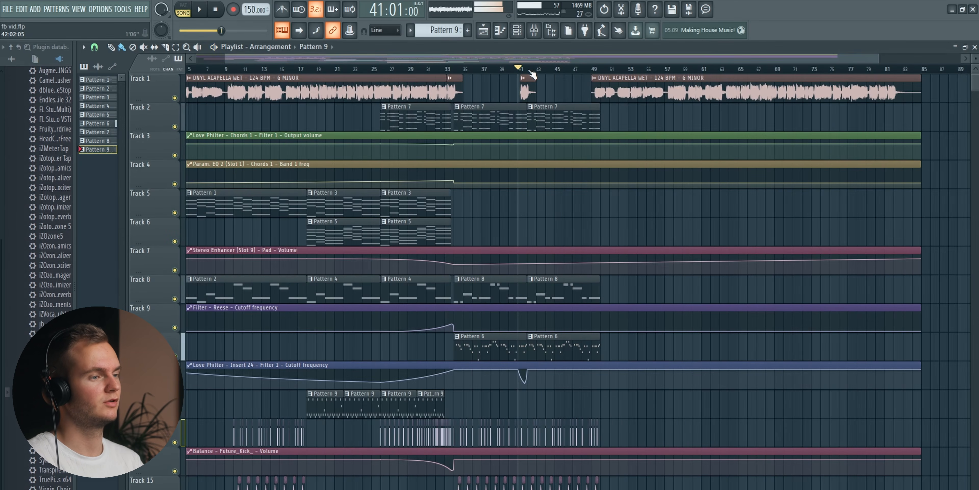
Play Pattern 7 on Track 2 with the Chords 1 output volume and EQ frequency automations on Tracks 3 and 4.
{"action": "scroll", "coordinate": [446, 70], "scroll_direction": "up", "scroll_amount": 3}
{"action": "left_click", "coordinate": [445, 69]}
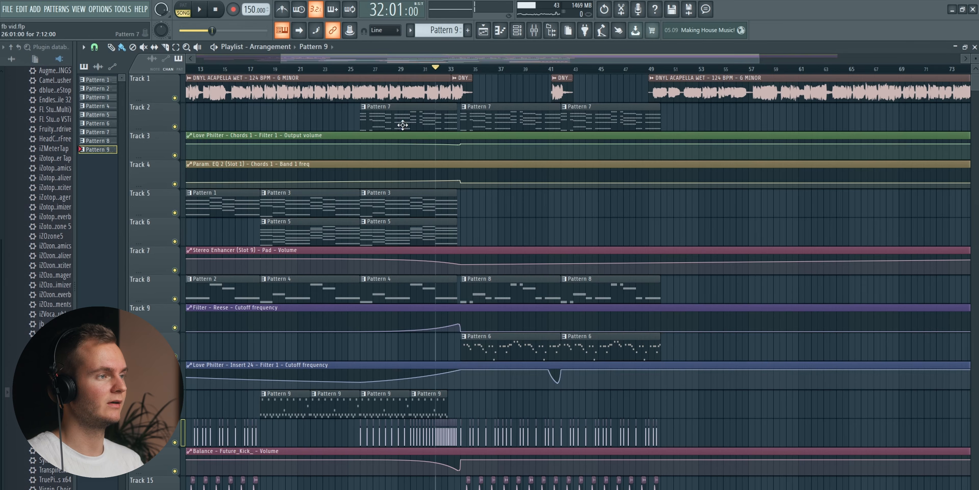
{"action": "scroll", "coordinate": [493, 253], "scroll_direction": "down", "scroll_amount": 10}
{"action": "scroll", "coordinate": [495, 253], "scroll_direction": "up", "scroll_amount": 5}
{"action": "scroll", "coordinate": [497, 247], "scroll_direction": "up", "scroll_amount": 6}
{"action": "key", "text": "space"}
{"action": "left_click", "coordinate": [174, 126]}
{"action": "left_click", "coordinate": [175, 155]}
{"action": "left_click", "coordinate": [175, 184]}
Compare playback with the Insert 24 cutoff automation on Track 11 off and on, skipping ahead to about bar 33.
{"action": "scroll", "coordinate": [386, 325], "scroll_direction": "down", "scroll_amount": 2}
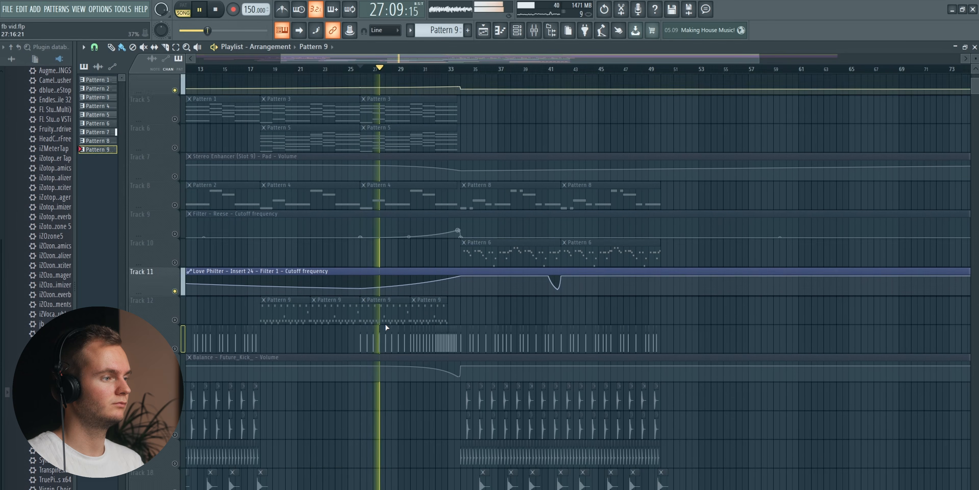
{"action": "scroll", "coordinate": [386, 326], "scroll_direction": "down", "scroll_amount": 1}
{"action": "left_click", "coordinate": [175, 270]}
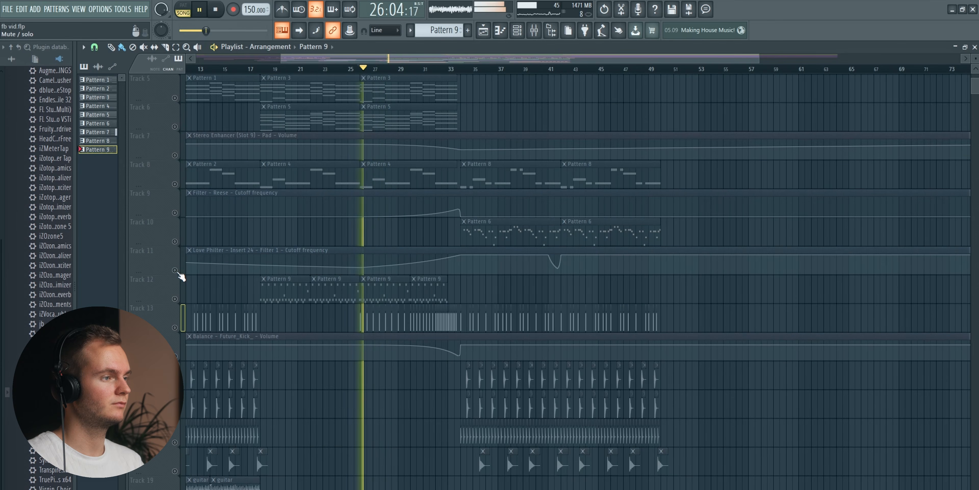
{"action": "left_click", "coordinate": [175, 270]}
{"action": "left_click", "coordinate": [417, 71]}
{"action": "left_click", "coordinate": [435, 72]}
{"action": "left_click", "coordinate": [449, 72]}
Play the full arrangement with all tracks, checking the mixer levels and looking over the effect clips down to Track 35.
{"action": "key", "text": "space"}
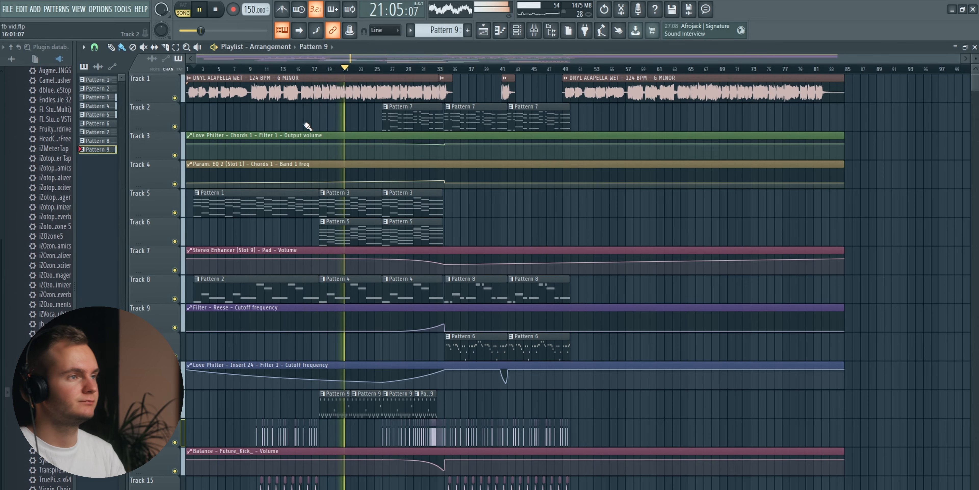
{"action": "left_click", "coordinate": [533, 32]}
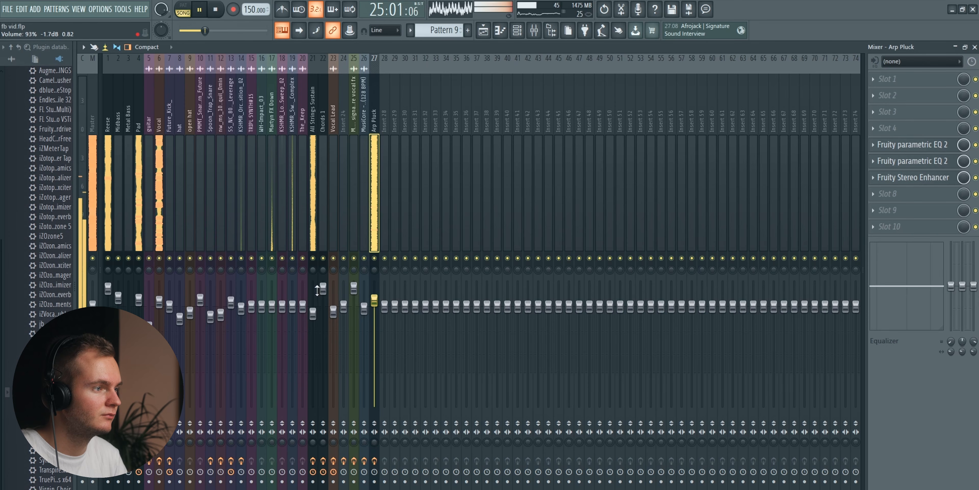
{"action": "left_click", "coordinate": [976, 47]}
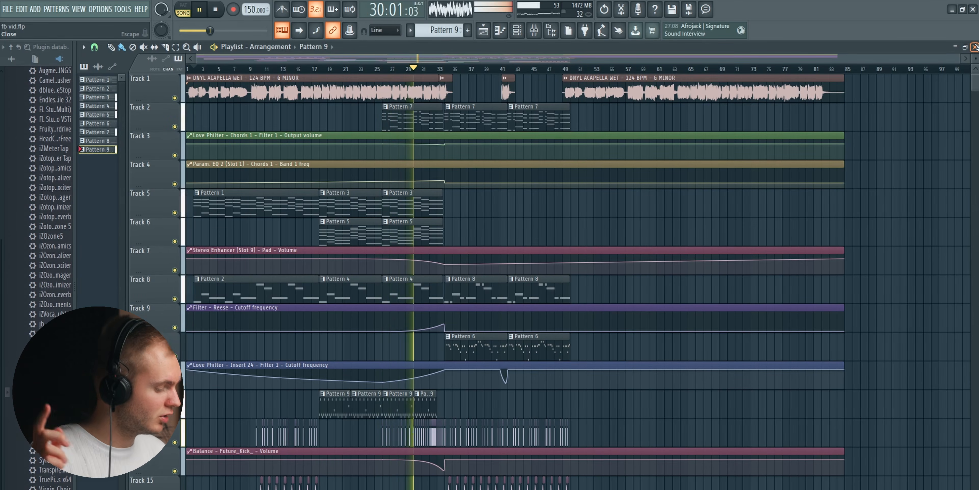
{"action": "key", "text": "XF86AudioRaiseVolume"}
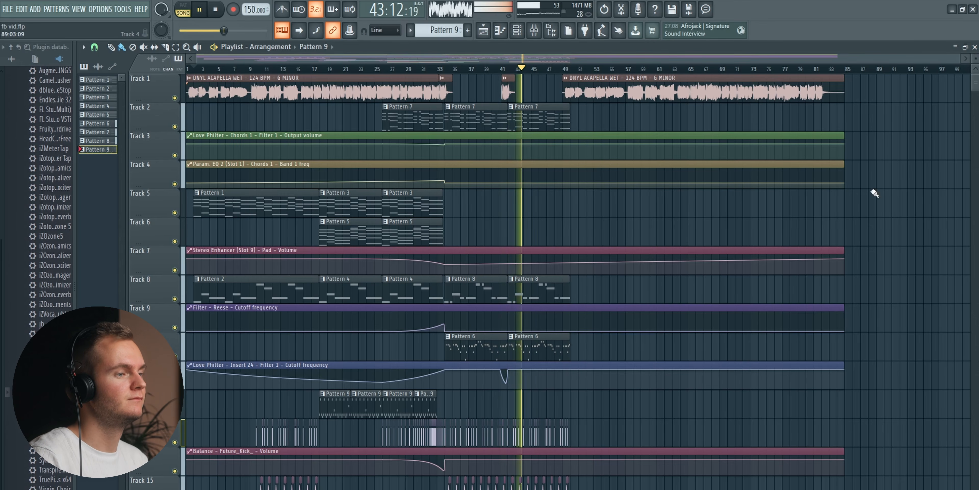
{"action": "scroll", "coordinate": [679, 245], "scroll_direction": "down", "scroll_amount": 10}
{"action": "scroll", "coordinate": [581, 258], "scroll_direction": "down", "scroll_amount": 3}
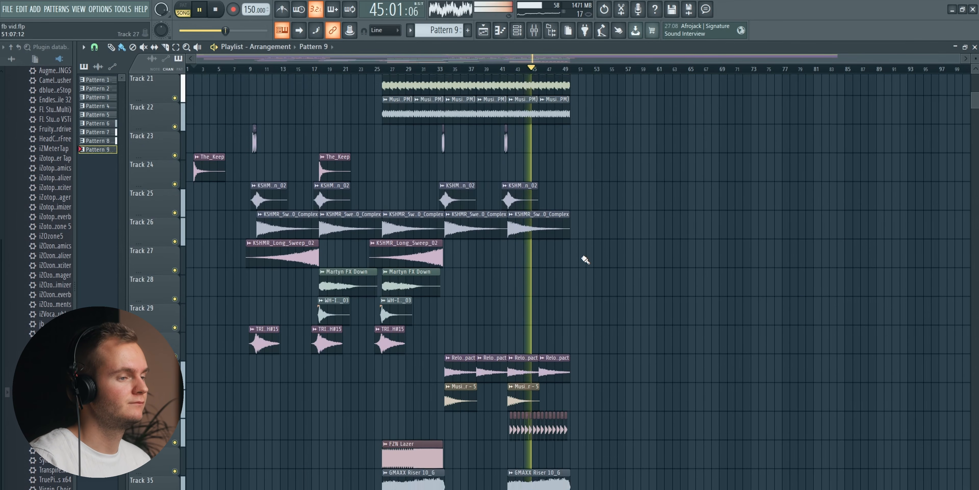
Solo the noise clips on Track 33 and play them from bar 42 with the metronome on.
{"action": "scroll", "coordinate": [548, 70], "scroll_direction": "up", "scroll_amount": 4}
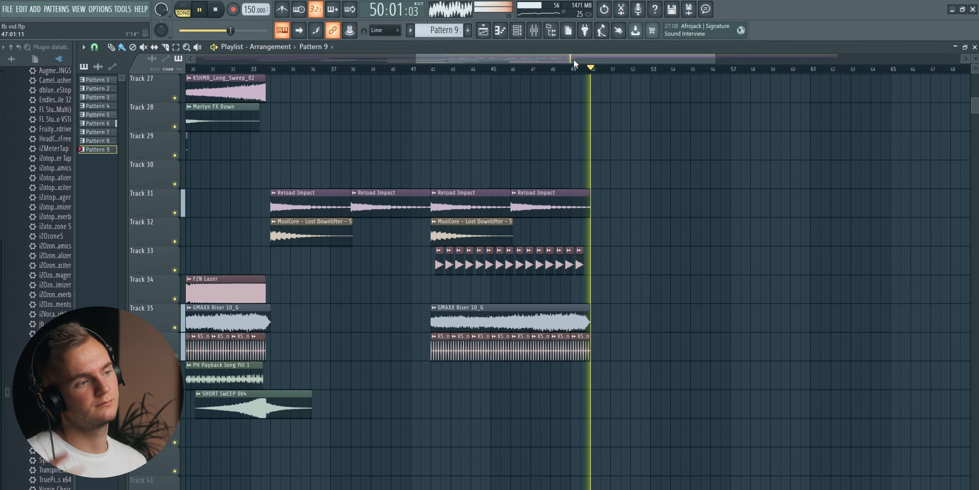
{"action": "key", "text": "space"}
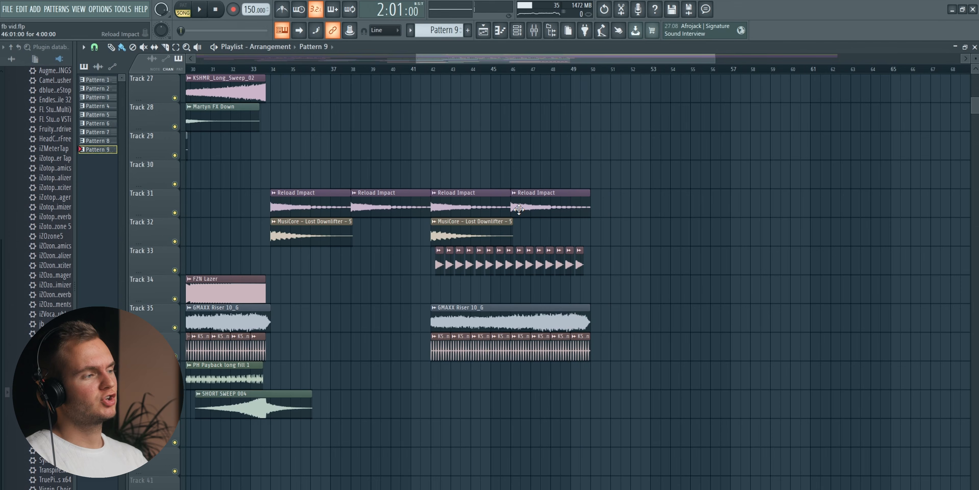
{"action": "scroll", "coordinate": [437, 70], "scroll_direction": "up", "scroll_amount": 3}
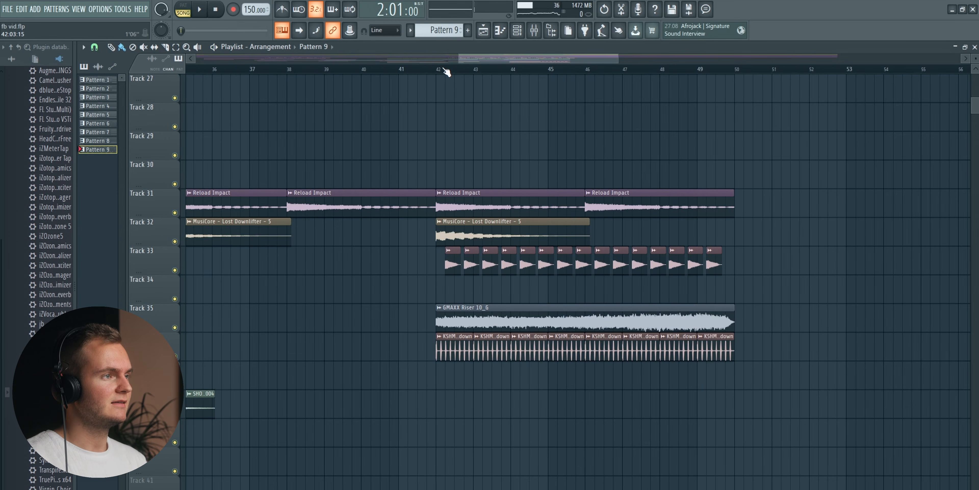
{"action": "right_click", "coordinate": [174, 270]}
{"action": "key", "text": "space"}
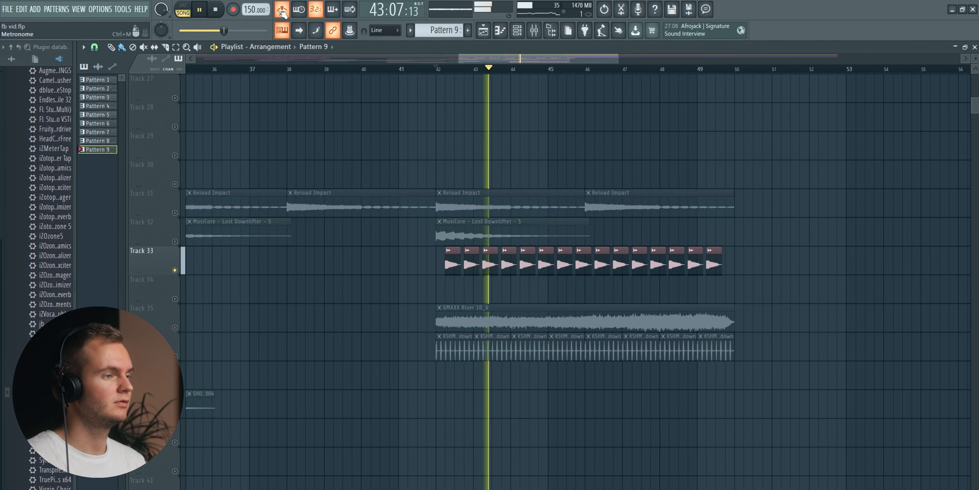
{"action": "key", "text": "space"}
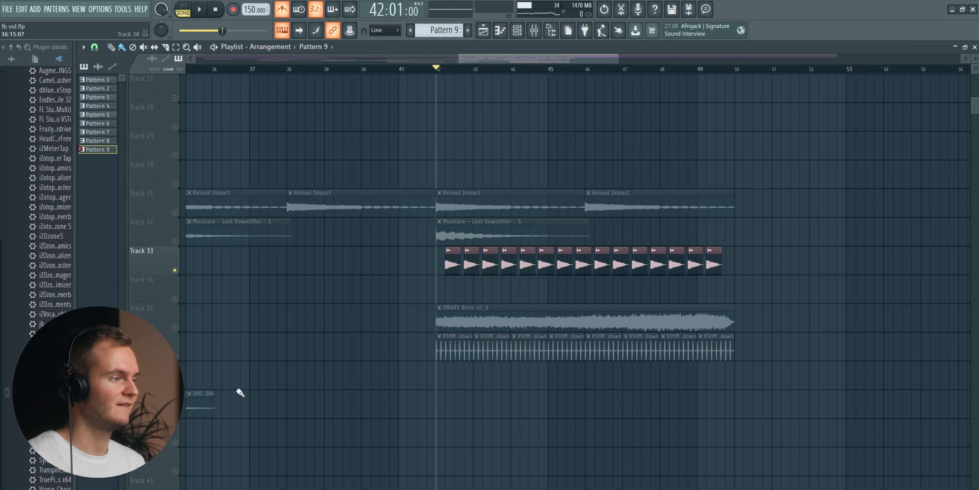
Play the GMAXX Riser 10_G on Track 35 together with the KSHMR Clock 05 - Countdown clips below it, muting Track 33.
{"action": "left_click", "coordinate": [173, 328]}
{"action": "scroll", "coordinate": [505, 69], "scroll_direction": "down", "scroll_amount": 4}
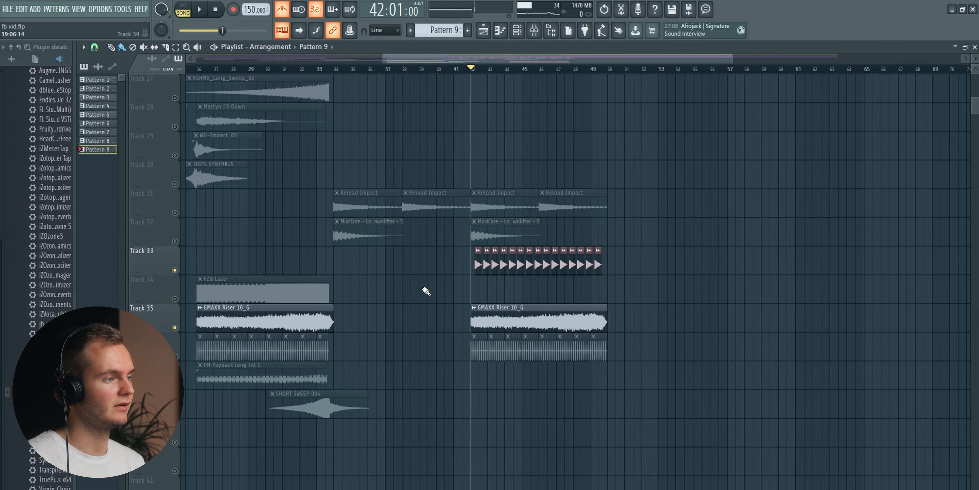
{"action": "double_click", "coordinate": [195, 357]}
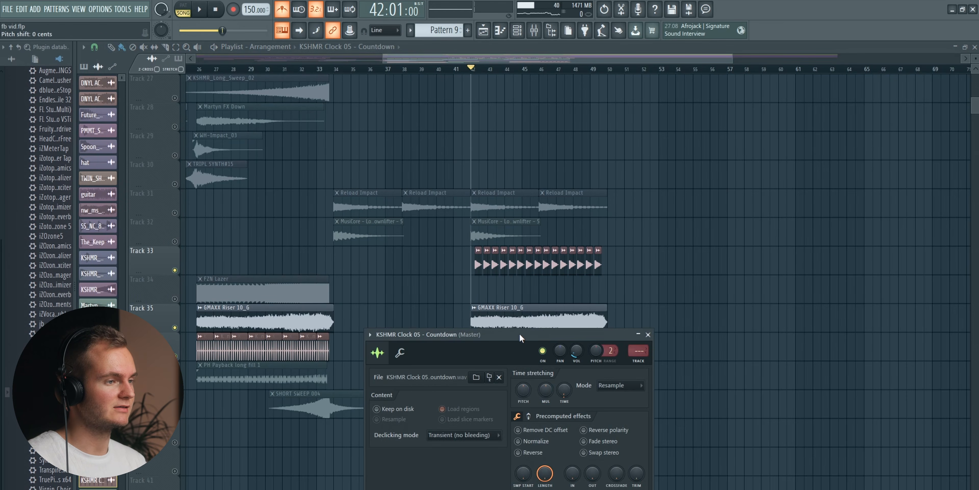
{"action": "left_click_drag", "start_coordinate": [521, 338], "coordinate": [510, 456]}
{"action": "key", "text": "space"}
{"action": "left_click", "coordinate": [175, 270]}
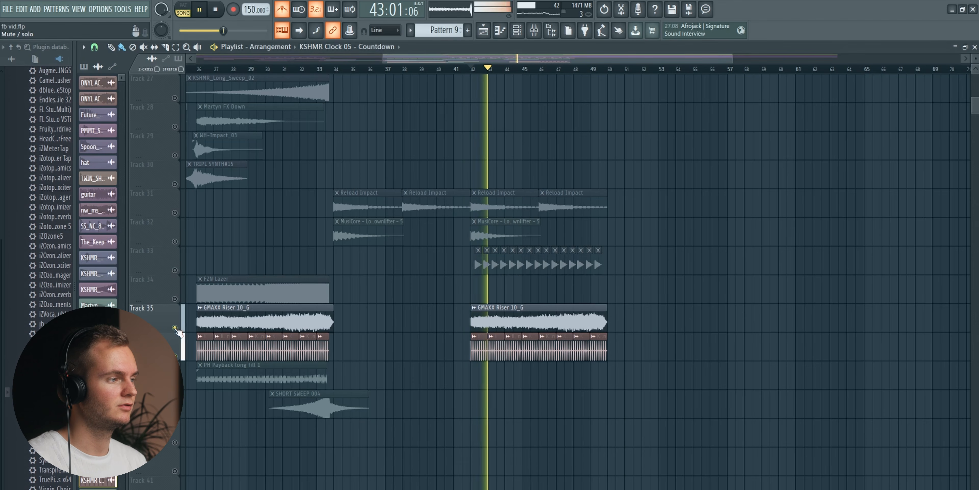
{"action": "key", "text": "space"}
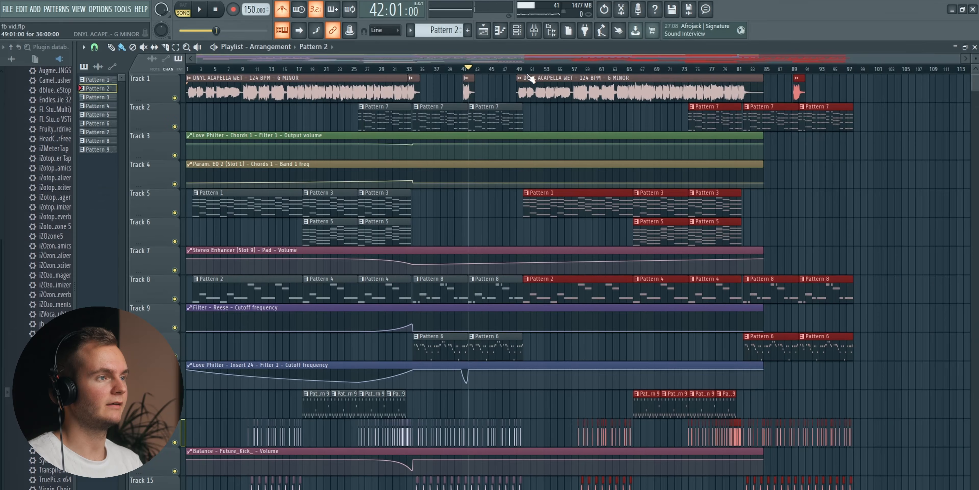
Play the duplicated second half of the arrangement from bar 50 and deselect its clips.
{"action": "left_click", "coordinate": [527, 68]}
{"action": "scroll", "coordinate": [537, 61], "scroll_direction": "down", "scroll_amount": 2}
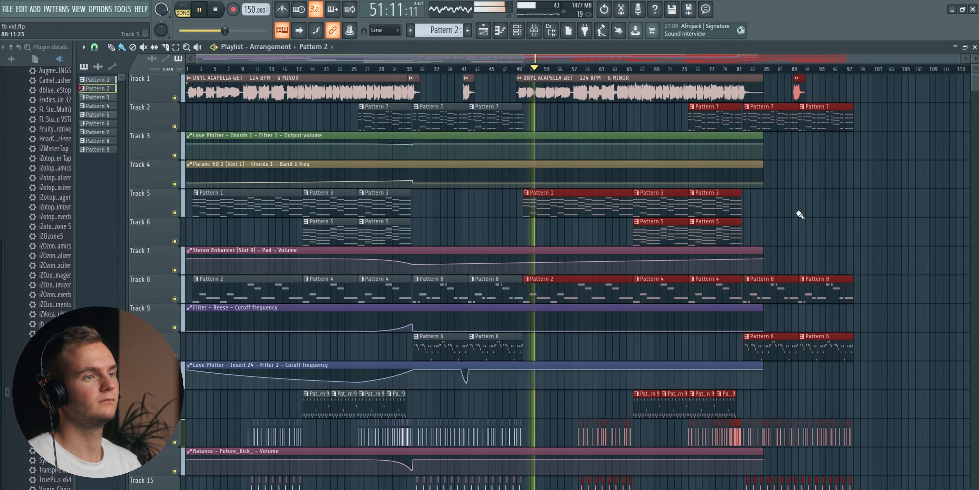
{"action": "left_click_drag", "start_coordinate": [818, 218], "coordinate": [929, 189]}
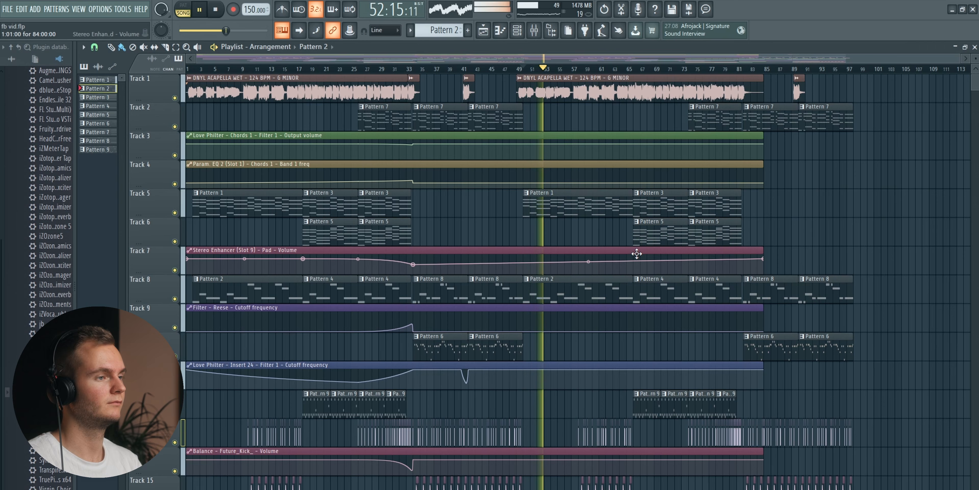
{"action": "key", "text": "space"}
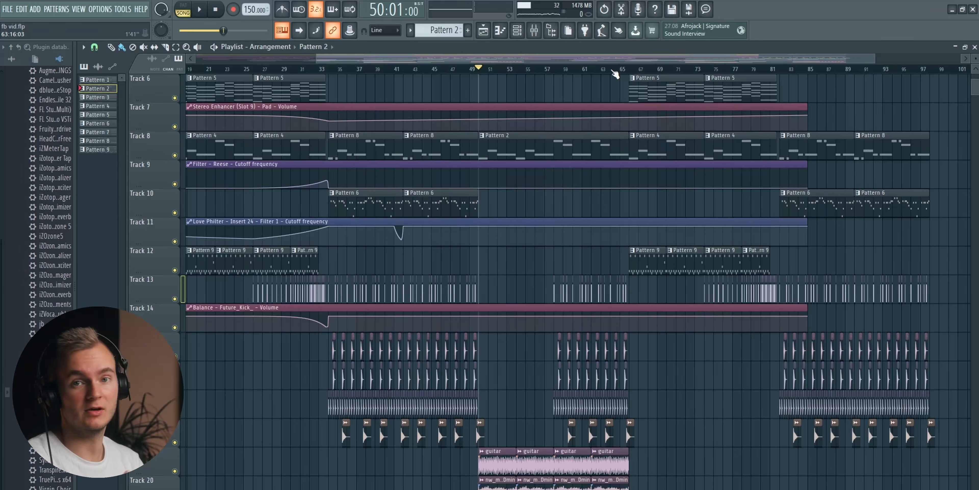
Bring the Stereo Enhancer Pad volume automation on Track 7 back up at bar 50.
{"action": "left_click", "coordinate": [558, 108]}
{"action": "scroll", "coordinate": [558, 78], "scroll_direction": "down", "scroll_amount": 3}
{"action": "scroll", "coordinate": [558, 77], "scroll_direction": "up", "scroll_amount": 3}
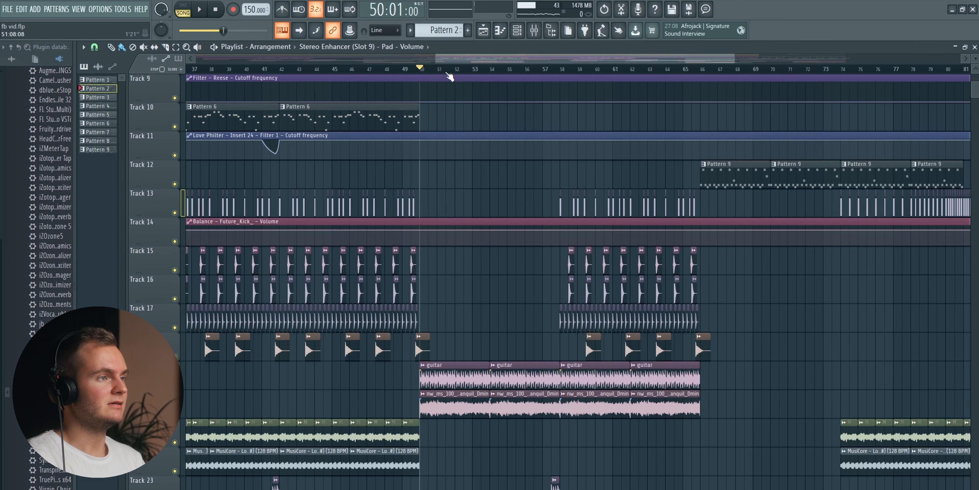
Copy the drum clips on Tracks 13 and 15 to 18 from bars 58–65 to fill bars 50–57.
{"action": "scroll", "coordinate": [449, 75], "scroll_direction": "up", "scroll_amount": 2}
{"action": "left_click_drag", "start_coordinate": [571, 209], "coordinate": [801, 216]}
{"action": "left_click_drag", "start_coordinate": [583, 256], "coordinate": [826, 343]}
{"action": "left_click_drag", "start_coordinate": [697, 350], "coordinate": [287, 356]}
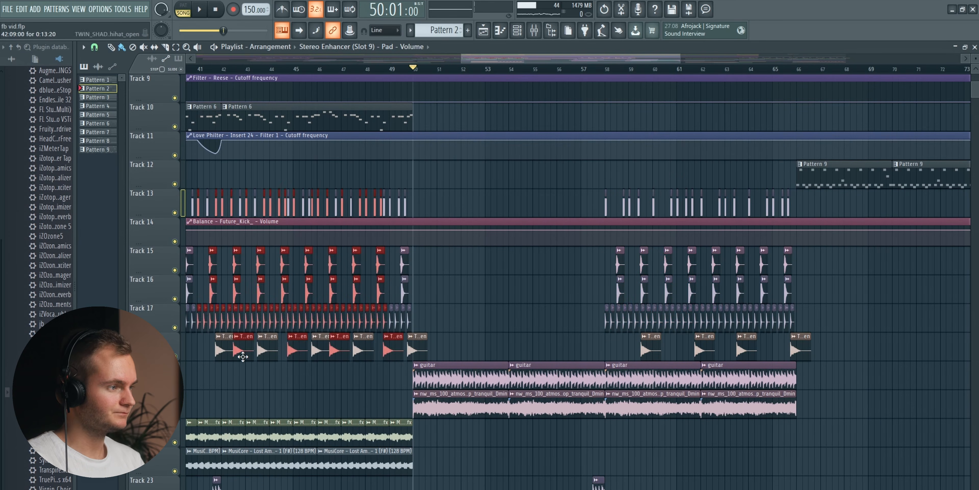
{"action": "key", "text": "ctrl+b"}
{"action": "scroll", "coordinate": [418, 70], "scroll_direction": "down", "scroll_amount": 5}
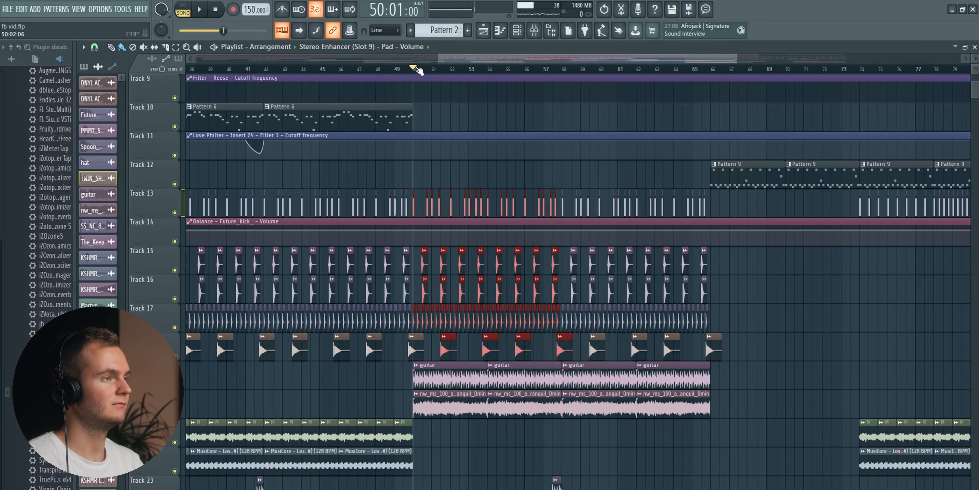
Play the transition from the drop into bar 50 with the copied drums, looking over all tracks down to the effect clips.
{"action": "key", "text": "space"}
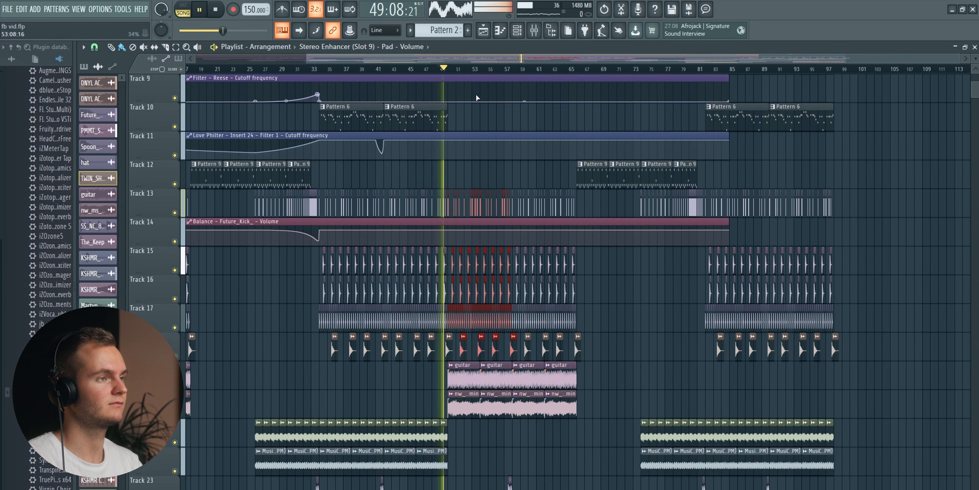
{"action": "scroll", "coordinate": [512, 131], "scroll_direction": "up", "scroll_amount": 3}
{"action": "left_click", "coordinate": [780, 326], "text": "ctrl"}
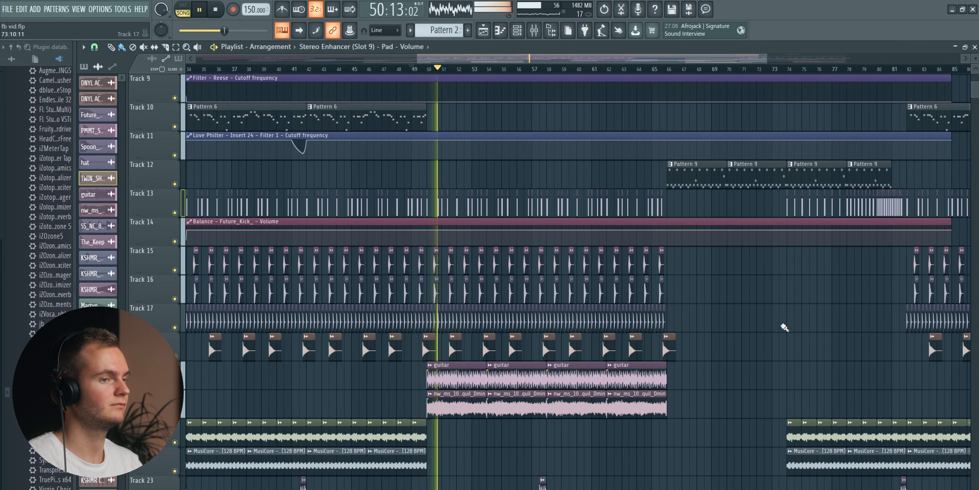
{"action": "scroll", "coordinate": [606, 308], "scroll_direction": "down", "scroll_amount": 1}
{"action": "scroll", "coordinate": [606, 309], "scroll_direction": "down", "scroll_amount": 4}
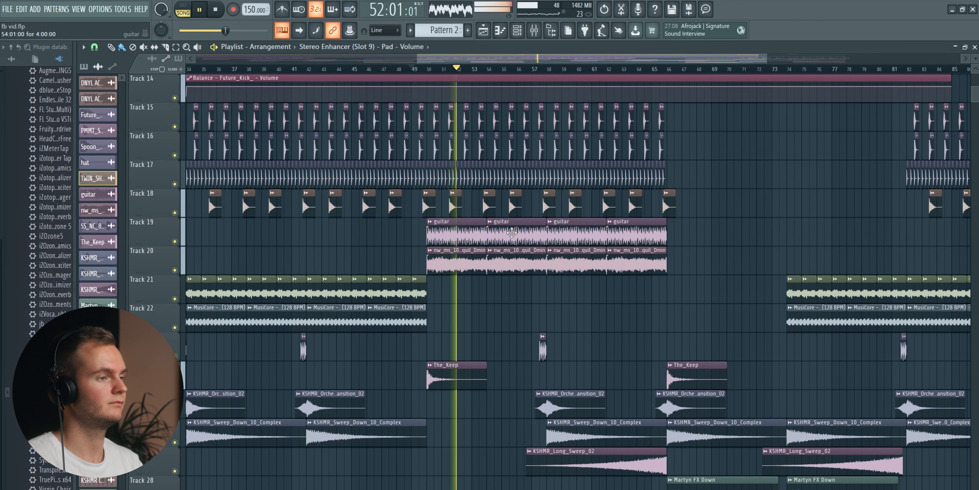
{"action": "scroll", "coordinate": [487, 230], "scroll_direction": "down", "scroll_amount": 14}
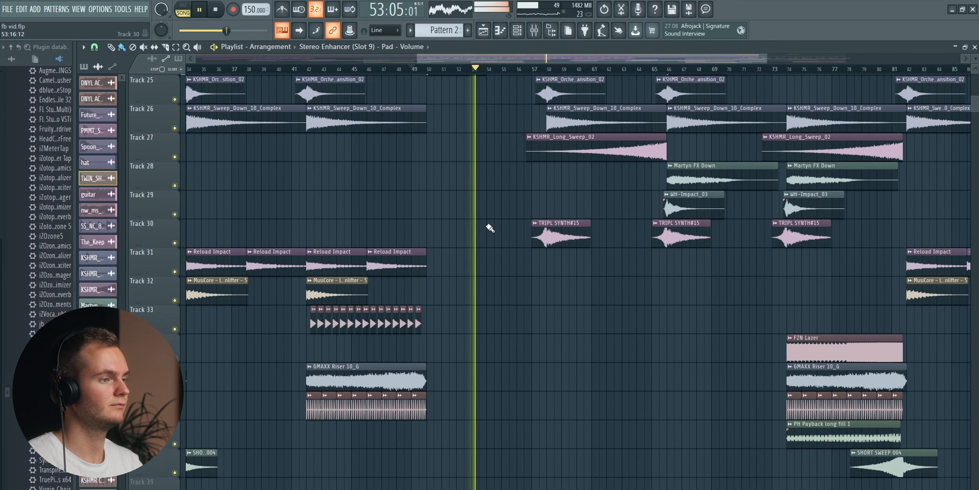
{"action": "scroll", "coordinate": [490, 228], "scroll_direction": "up", "scroll_amount": 20}
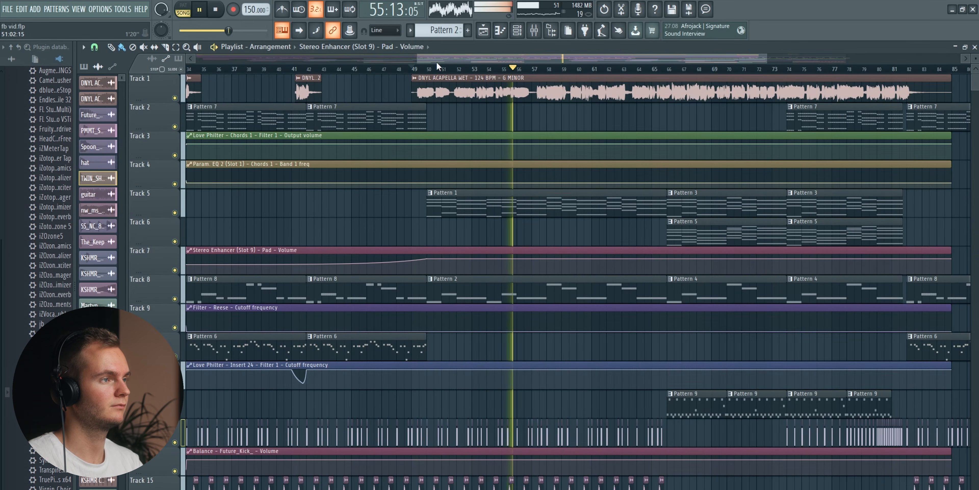
{"action": "key", "text": "space"}
Shape the Insert 24 cutoff frequency automation on Track 11 to fall from bar 48 to a low point at bar 50.
{"action": "scroll", "coordinate": [400, 70], "scroll_direction": "down", "scroll_amount": 2}
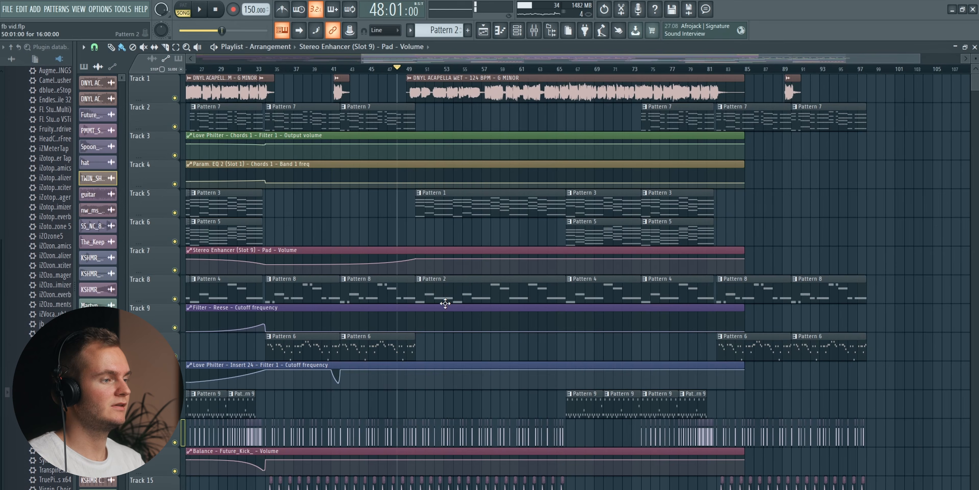
{"action": "scroll", "coordinate": [439, 263], "scroll_direction": "up", "scroll_amount": 4}
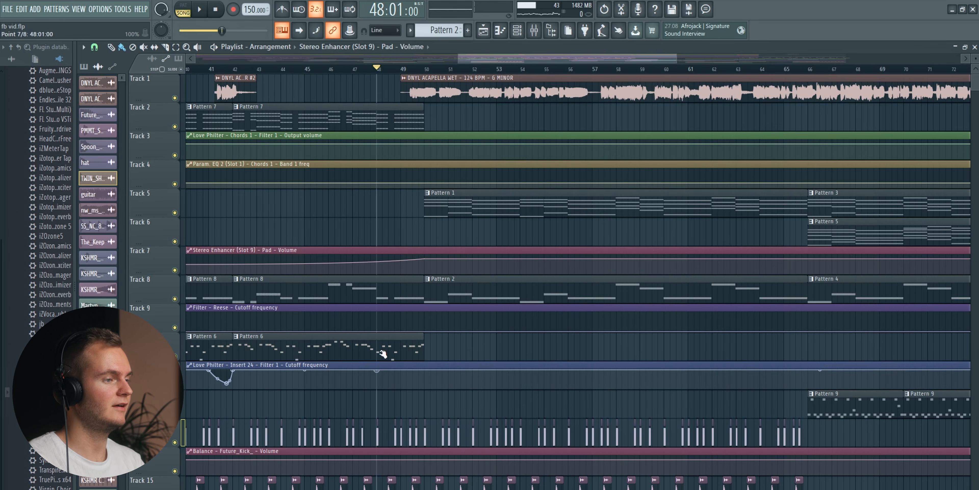
{"action": "left_click", "coordinate": [426, 385]}
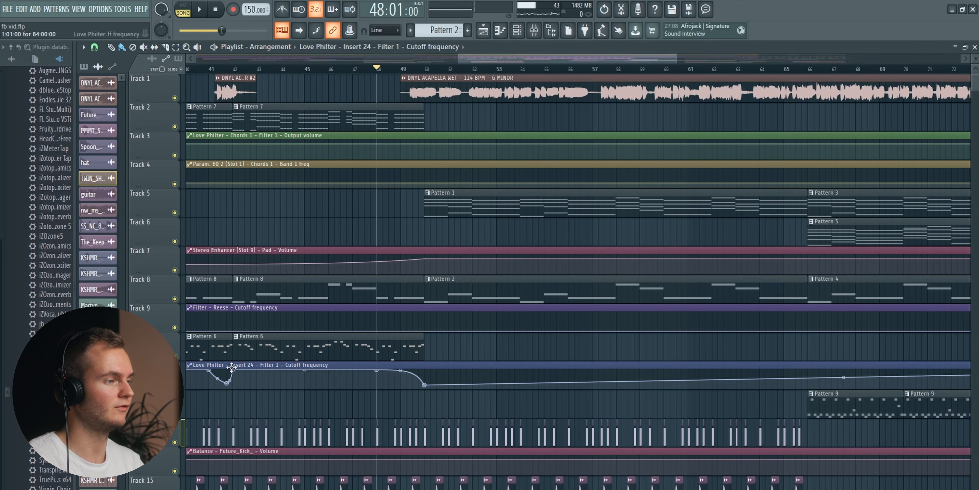
{"action": "left_click", "coordinate": [176, 356], "text": "ctrl"}
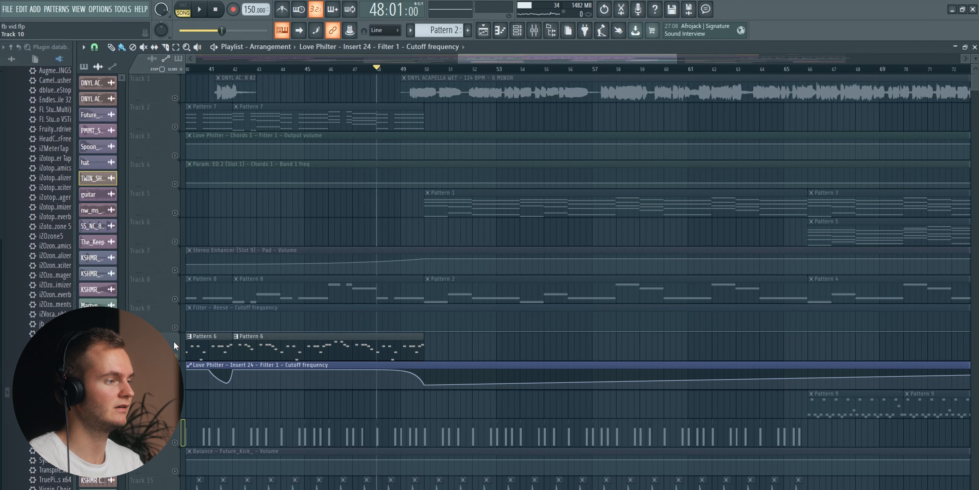
{"action": "right_click", "coordinate": [426, 385]}
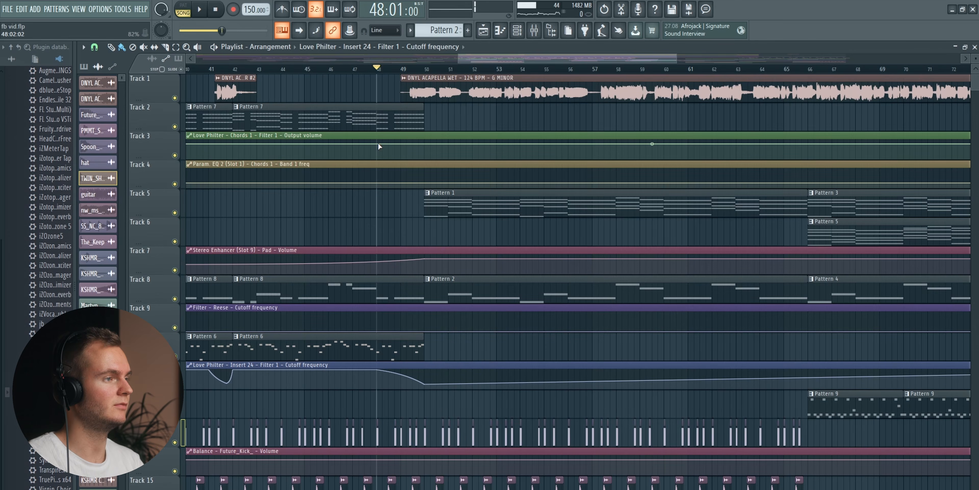
Add a dip from bar 48 to bar 50 in the Chords 1 output volume automation on Track 3.
{"action": "left_click", "coordinate": [378, 144]}
{"action": "right_click", "coordinate": [377, 143]}
{"action": "left_click", "coordinate": [418, 328]}
{"action": "key", "text": "Return"}
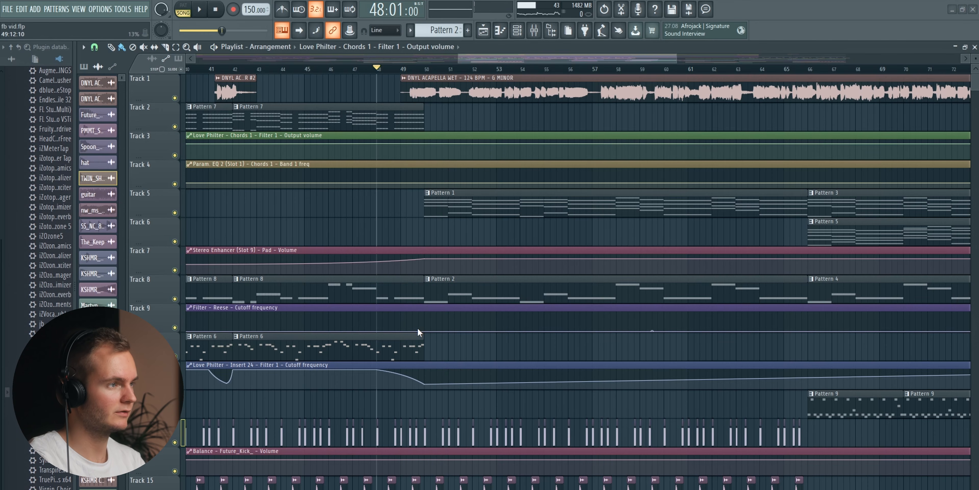
Play from bar 48 into bar 50 to hear the cutoff and chord volume dips.
{"action": "key", "text": "space"}
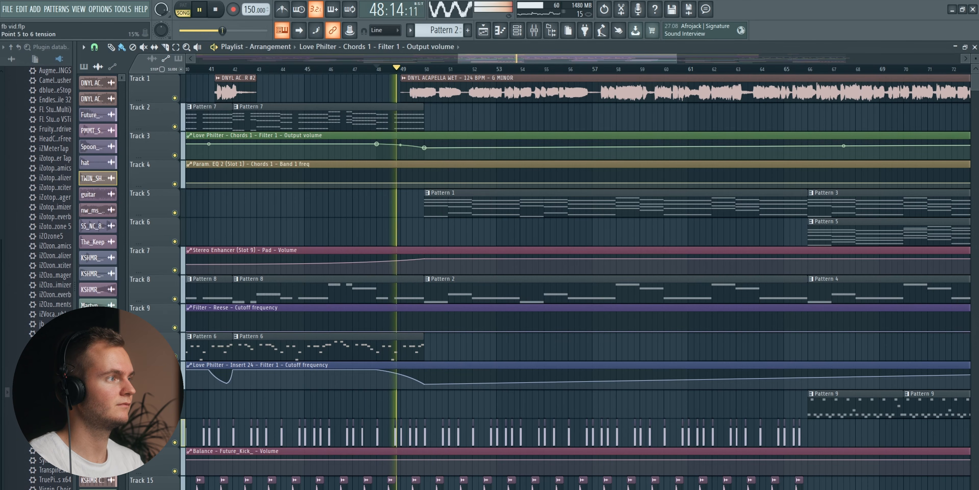
{"action": "scroll", "coordinate": [435, 78], "scroll_direction": "down", "scroll_amount": 3}
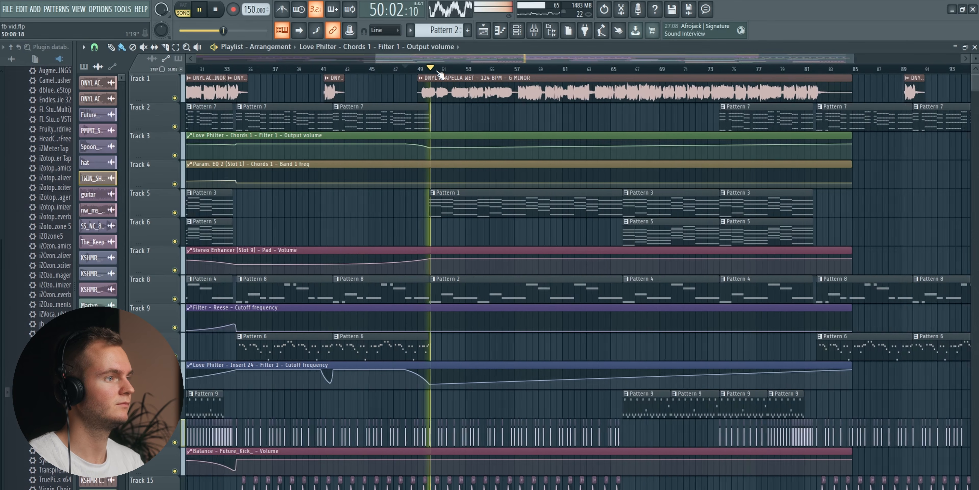
{"action": "scroll", "coordinate": [459, 218], "scroll_direction": "down", "scroll_amount": 10}
{"action": "key", "text": "space"}
Delete the The_Keep clip at bar 50 on Track 24.
{"action": "scroll", "coordinate": [588, 296], "scroll_direction": "up", "scroll_amount": 3}
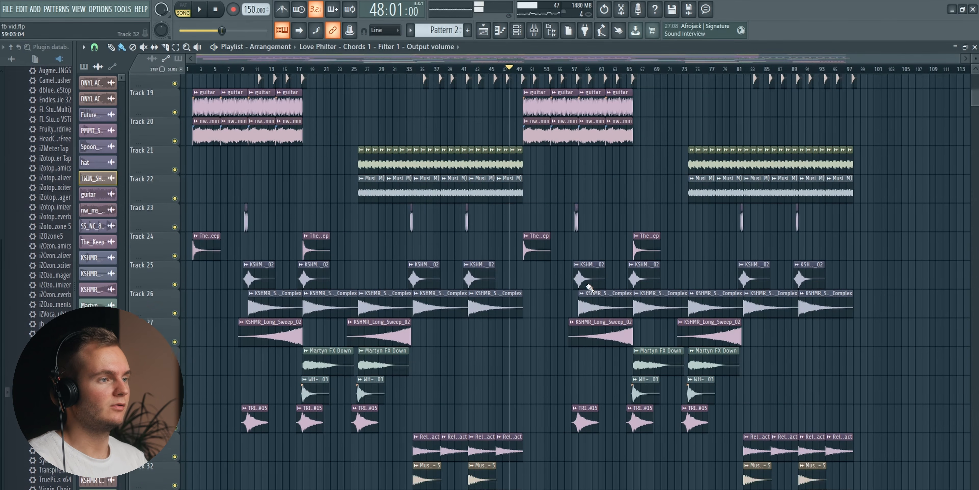
{"action": "scroll", "coordinate": [543, 322], "scroll_direction": "up", "scroll_amount": 4}
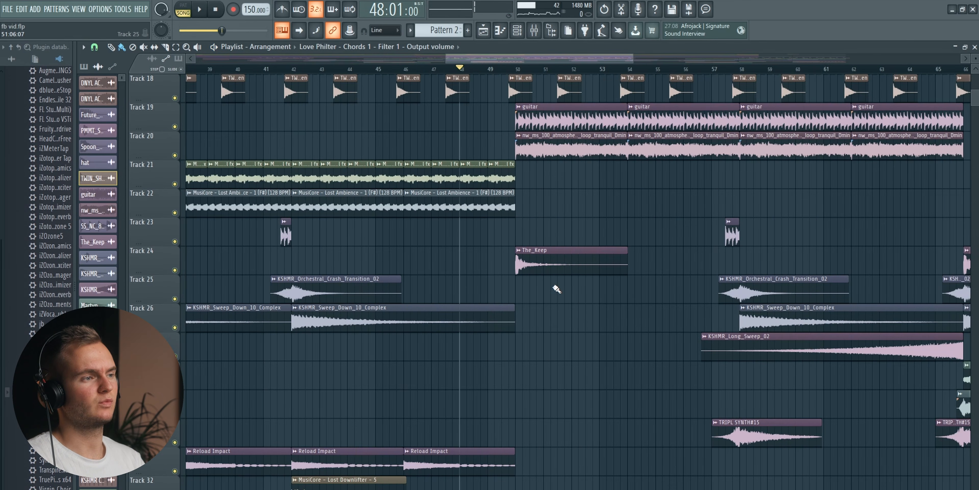
{"action": "scroll", "coordinate": [567, 270], "scroll_direction": "up", "scroll_amount": 6}
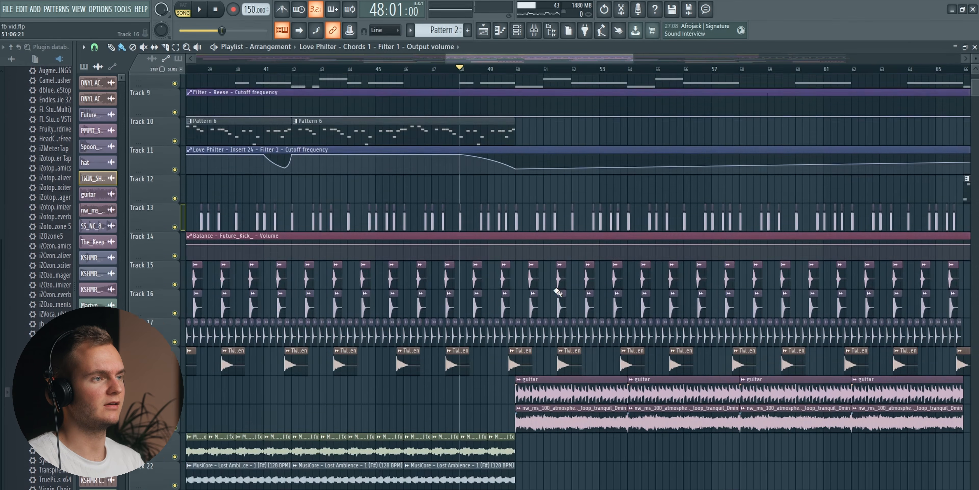
{"action": "scroll", "coordinate": [548, 270], "scroll_direction": "down", "scroll_amount": 6}
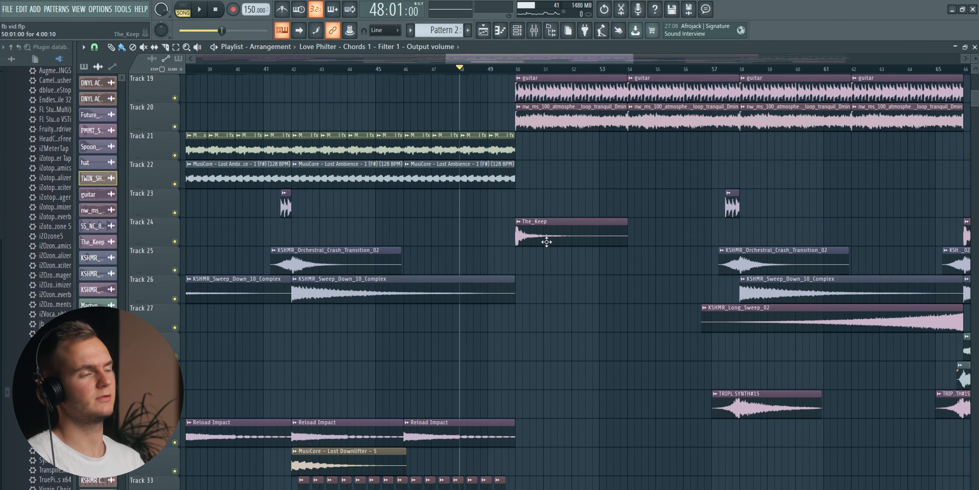
{"action": "scroll", "coordinate": [607, 285], "scroll_direction": "down", "scroll_amount": 4}
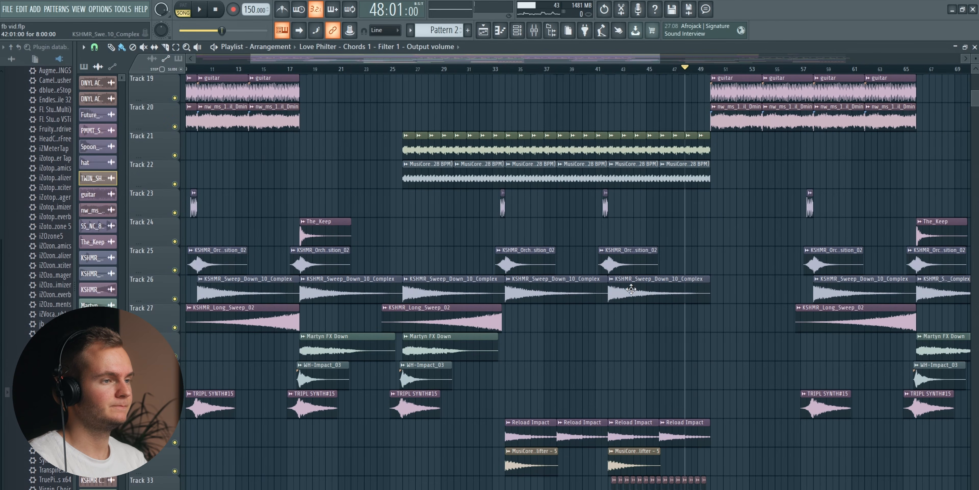
Copy the orchestral crash and sweep-down clips on Tracks 25 and 26 so the sweep starts at bar 50, and play the transition.
{"action": "left_click_drag", "start_coordinate": [261, 282], "coordinate": [758, 286]}
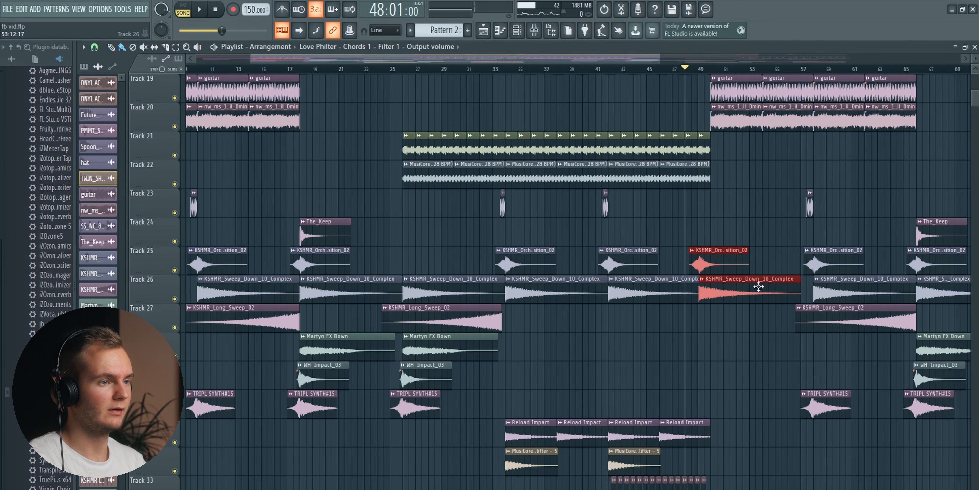
{"action": "scroll", "coordinate": [712, 82], "scroll_direction": "up", "scroll_amount": 6}
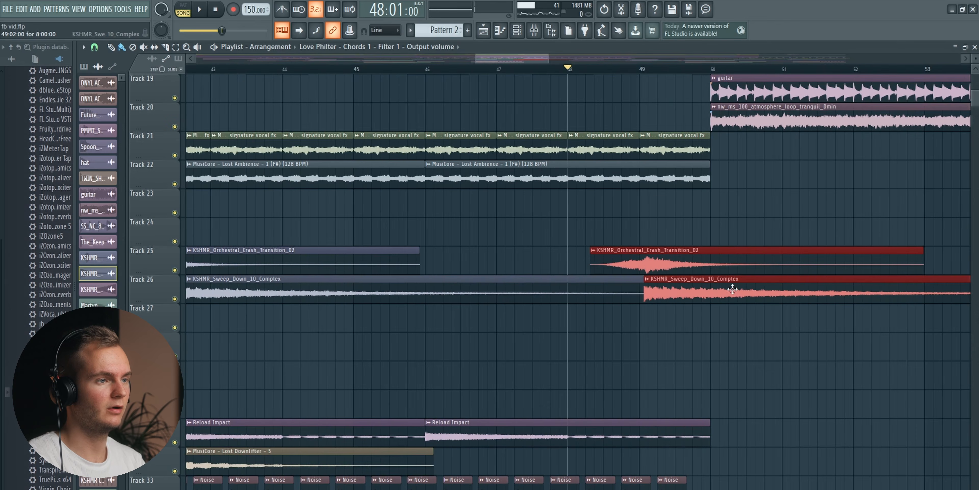
{"action": "left_click_drag", "start_coordinate": [700, 254], "coordinate": [746, 254]}
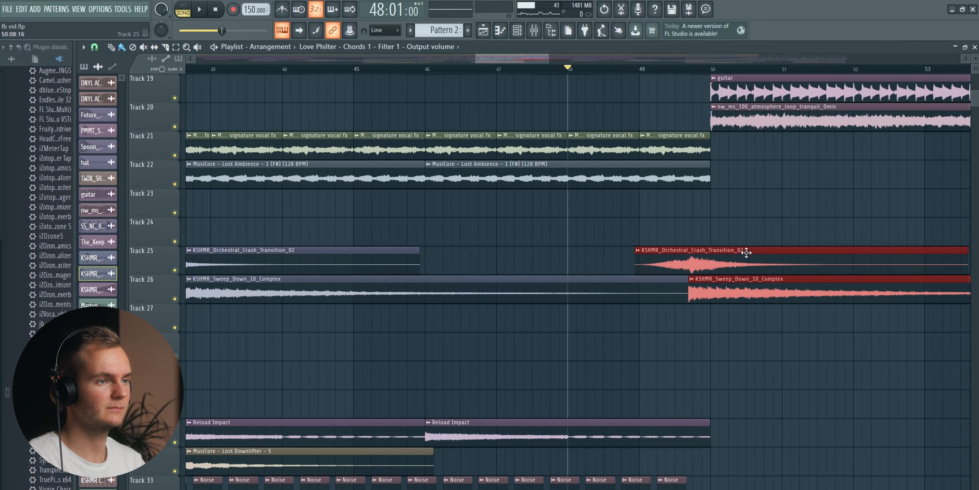
{"action": "key", "text": "space"}
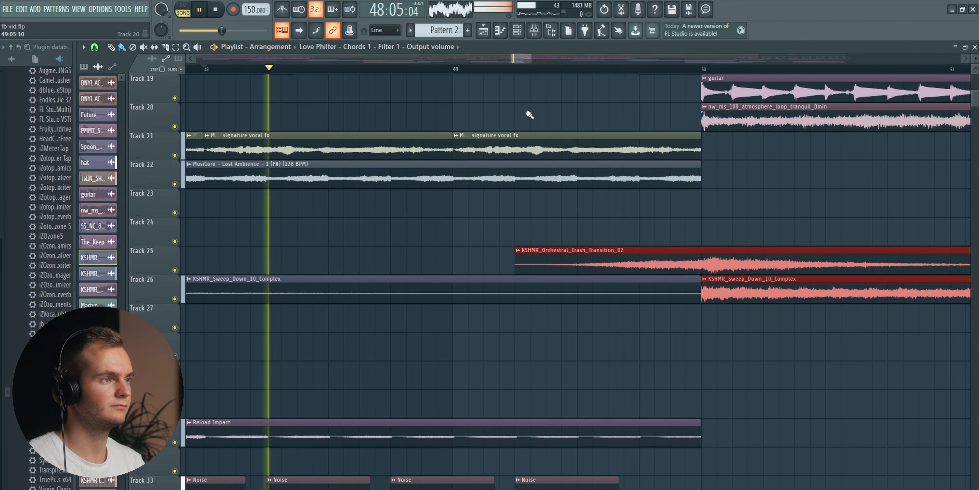
{"action": "scroll", "coordinate": [565, 74], "scroll_direction": "down", "scroll_amount": 5}
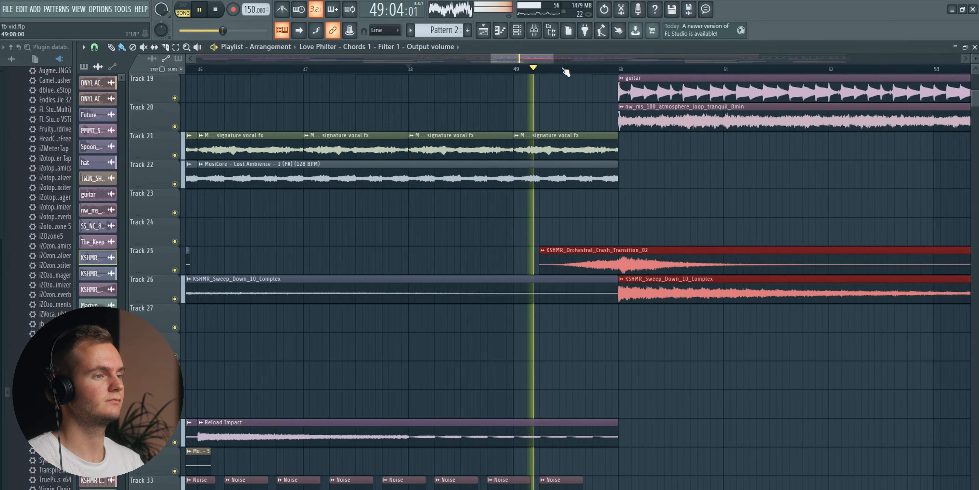
{"action": "scroll", "coordinate": [604, 69], "scroll_direction": "down", "scroll_amount": 3}
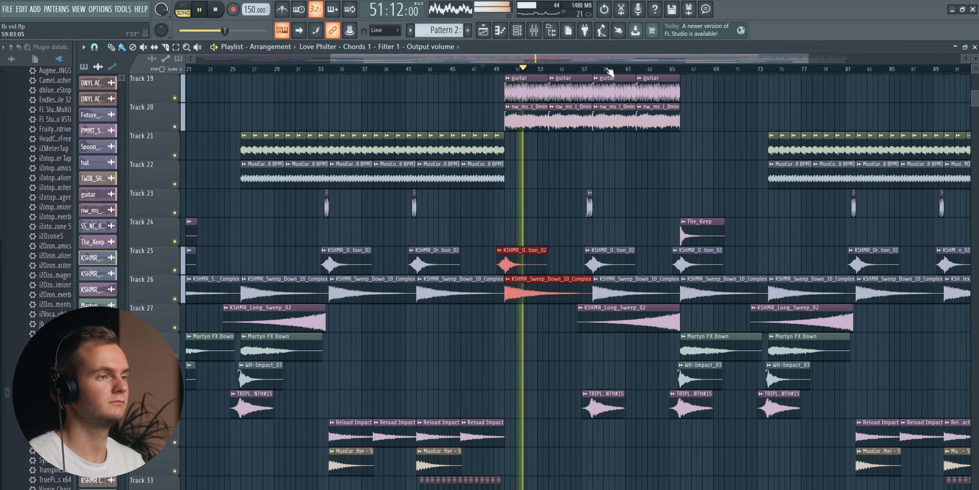
Copy the row of Noise clips on Track 33 to bars 58 through 65 and play that section.
{"action": "left_click", "coordinate": [682, 189], "text": "ctrl"}
{"action": "left_click_drag", "start_coordinate": [680, 60], "coordinate": [730, 74]}
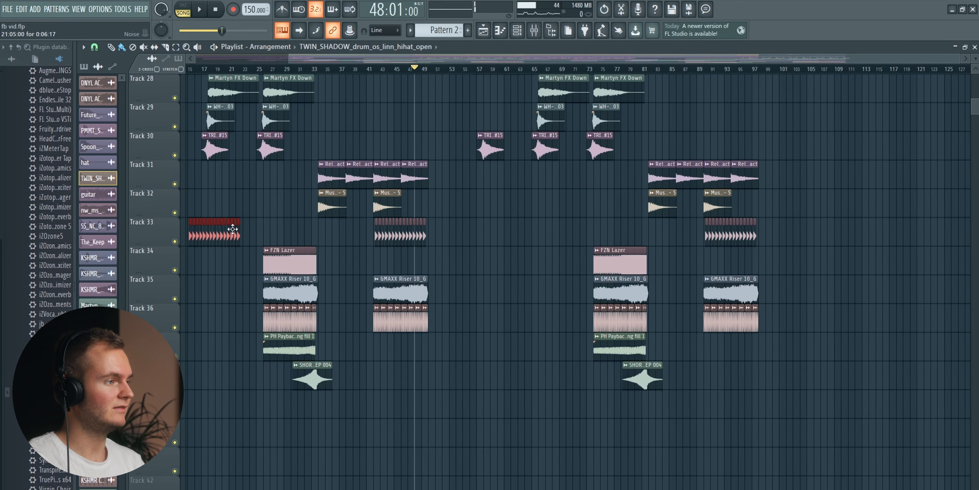
{"action": "scroll", "coordinate": [480, 78], "scroll_direction": "up", "scroll_amount": 5}
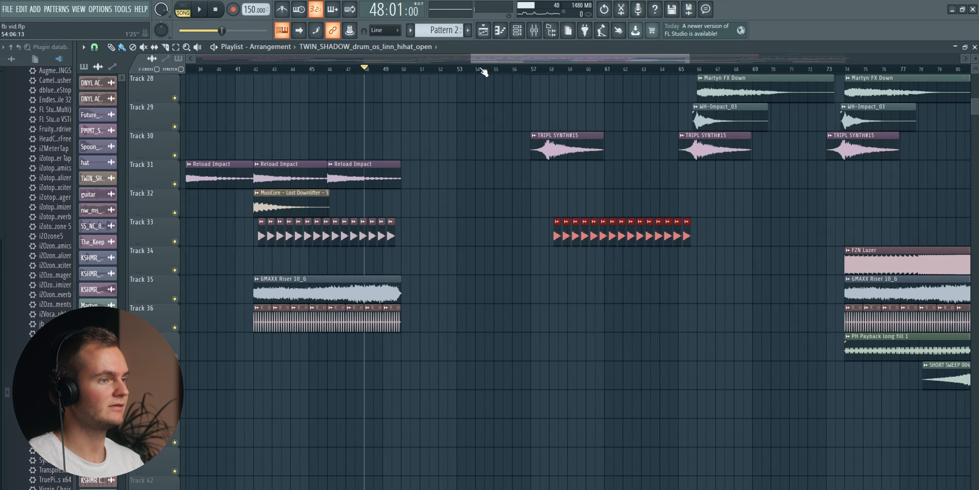
{"action": "key", "text": "space"}
{"action": "scroll", "coordinate": [576, 70], "scroll_direction": "down", "scroll_amount": 5}
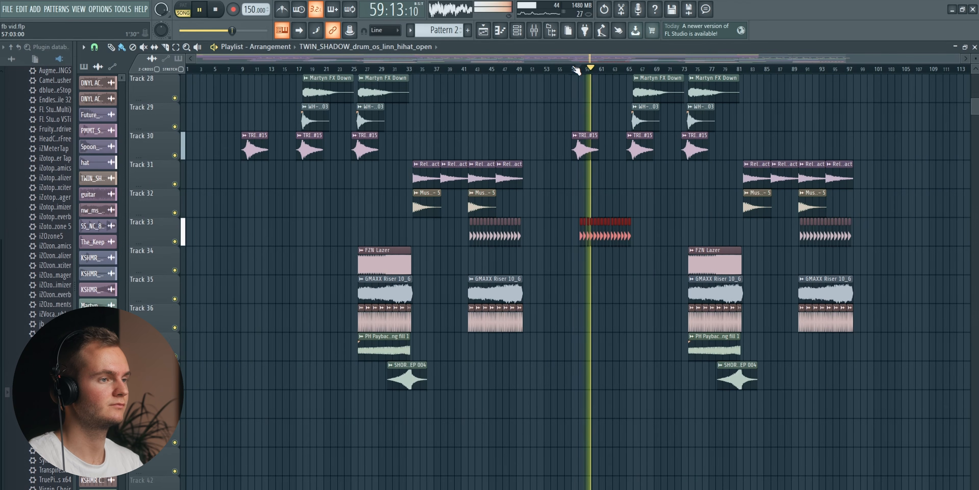
{"action": "scroll", "coordinate": [627, 76], "scroll_direction": "up", "scroll_amount": 5}
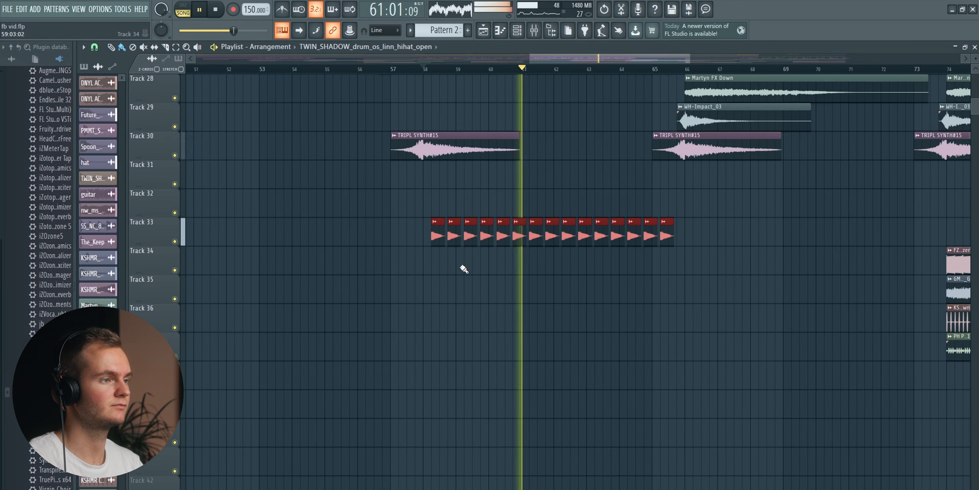
Set the Noise audio clip's quick fade out to about 26%.
{"action": "double_click", "coordinate": [428, 271]}
{"action": "left_click_drag", "start_coordinate": [377, 302], "coordinate": [377, 287]}
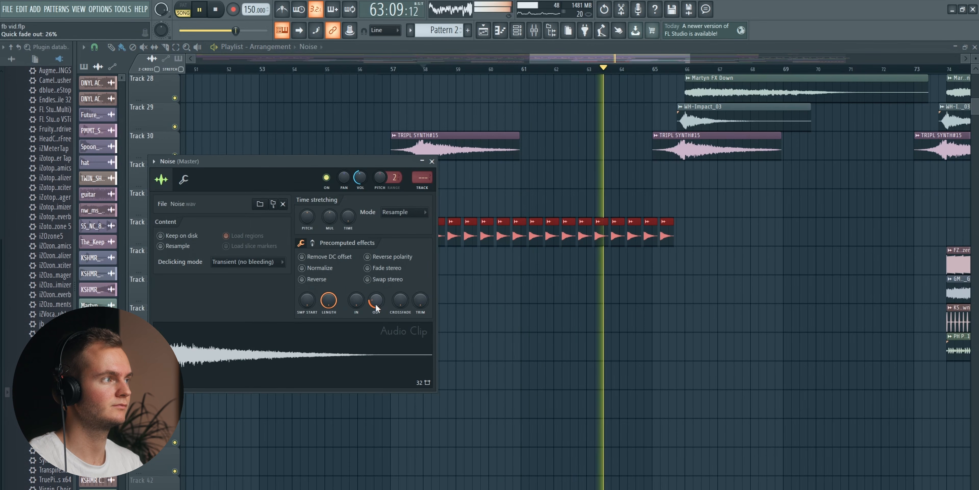
{"action": "left_click", "coordinate": [432, 161]}
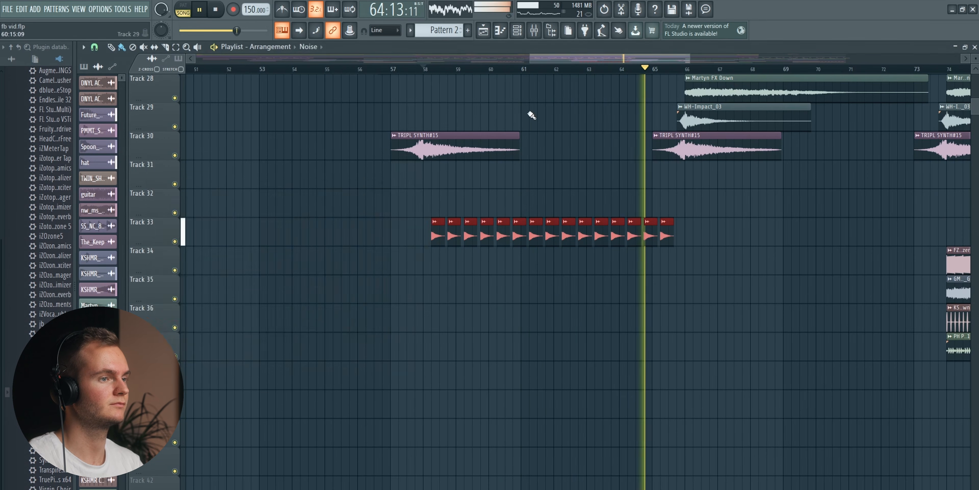
Play on past bar 66 while reviewing the tracks from the effect clips up to the patterns and automation.
{"action": "scroll", "coordinate": [668, 94], "scroll_direction": "down", "scroll_amount": 6}
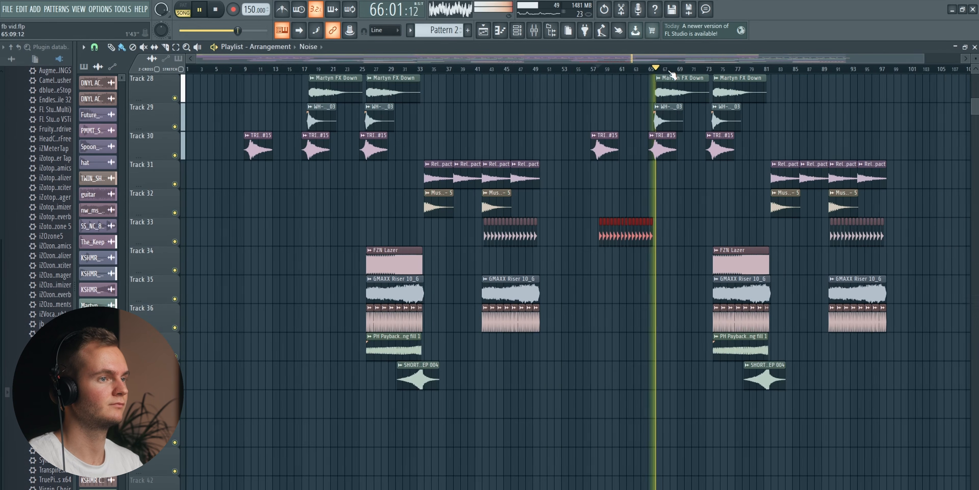
{"action": "scroll", "coordinate": [654, 238], "scroll_direction": "up", "scroll_amount": 3}
{"action": "scroll", "coordinate": [654, 238], "scroll_direction": "up", "scroll_amount": 5}
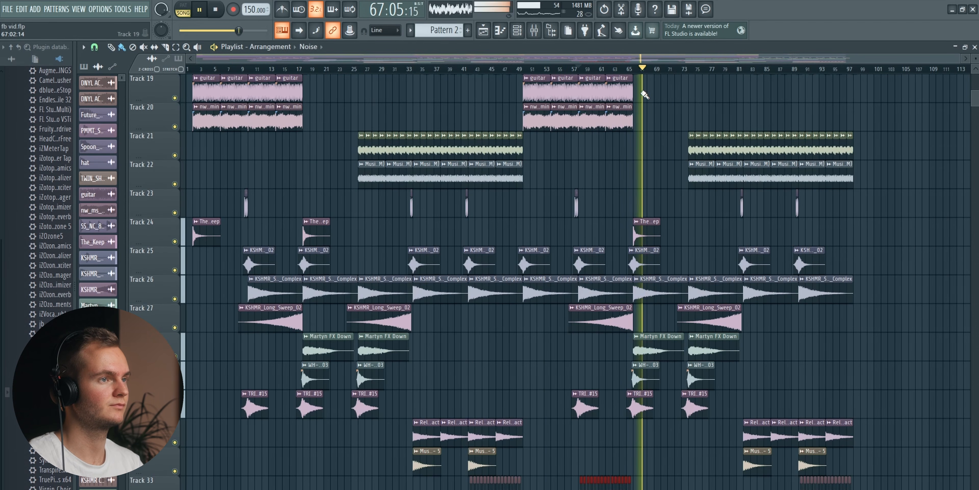
{"action": "scroll", "coordinate": [703, 247], "scroll_direction": "up", "scroll_amount": 10}
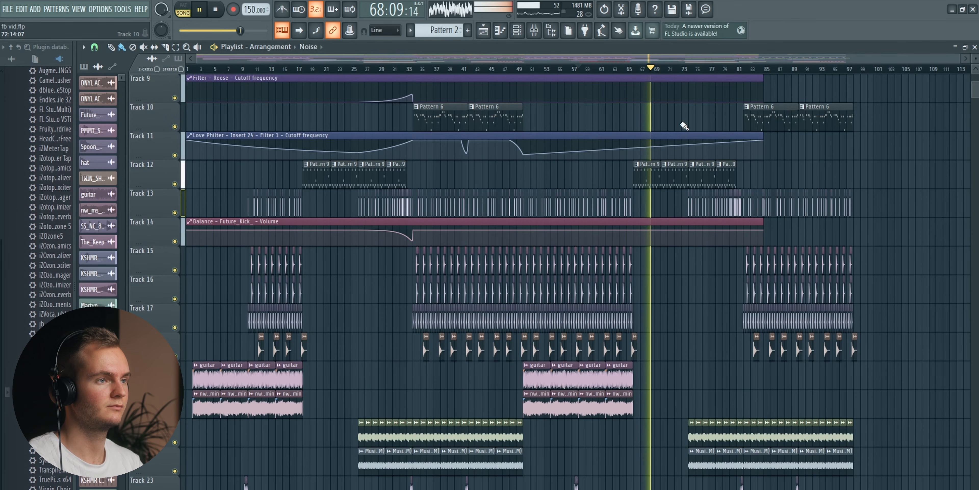
{"action": "scroll", "coordinate": [684, 127], "scroll_direction": "up", "scroll_amount": 4}
{"action": "key", "text": "space"}
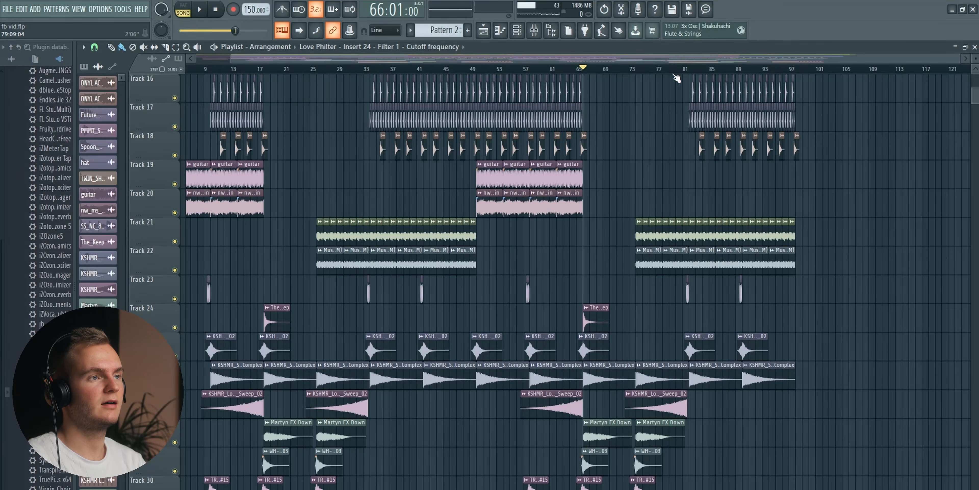
Extend the signature vocal fx and Lost Ambience clips on Tracks 21 and 22 back to bar 66, and play from bar 65.
{"action": "scroll", "coordinate": [676, 78], "scroll_direction": "up", "scroll_amount": 3}
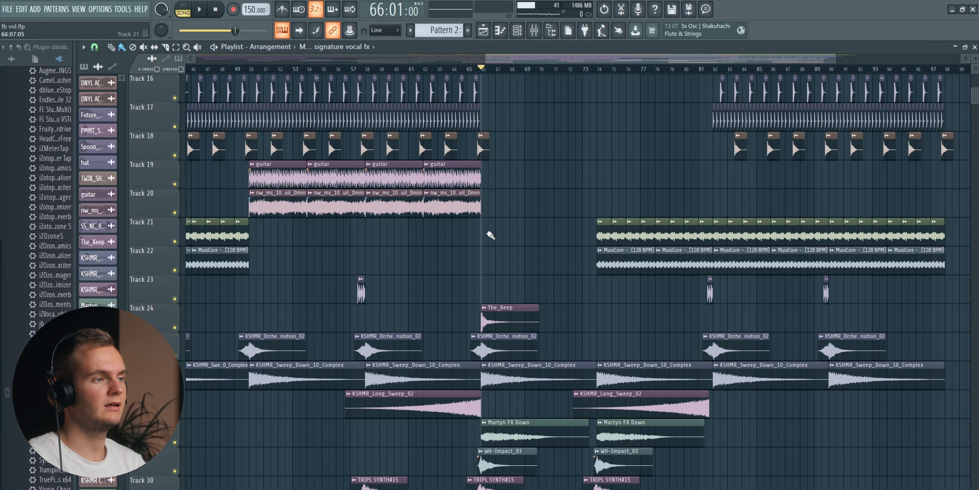
{"action": "left_click_drag", "start_coordinate": [584, 234], "coordinate": [594, 237]}
{"action": "left_click", "coordinate": [615, 265]}
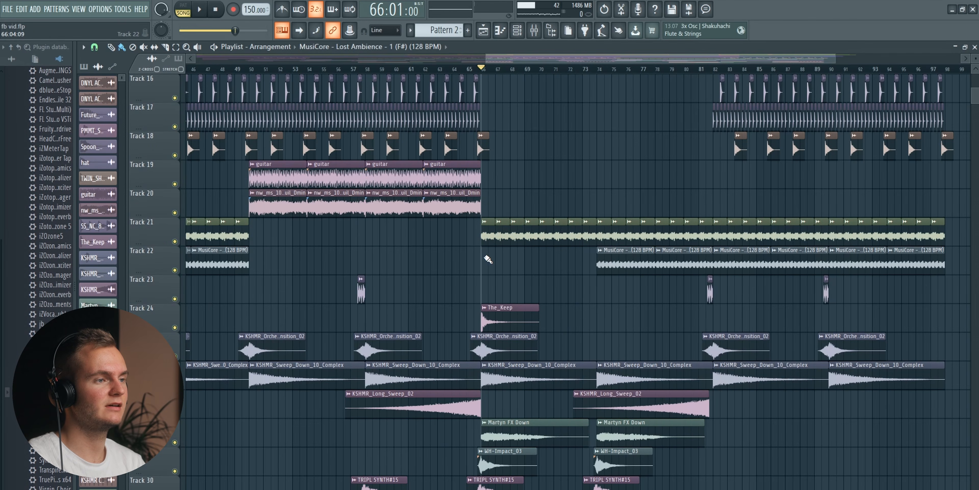
{"action": "left_click", "coordinate": [472, 69]}
{"action": "key", "text": "space"}
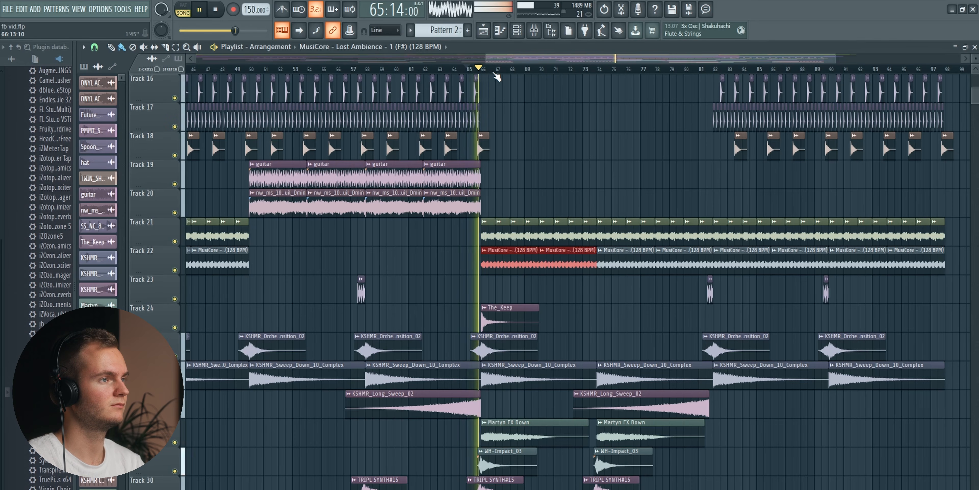
{"action": "scroll", "coordinate": [498, 76], "scroll_direction": "down", "scroll_amount": 3}
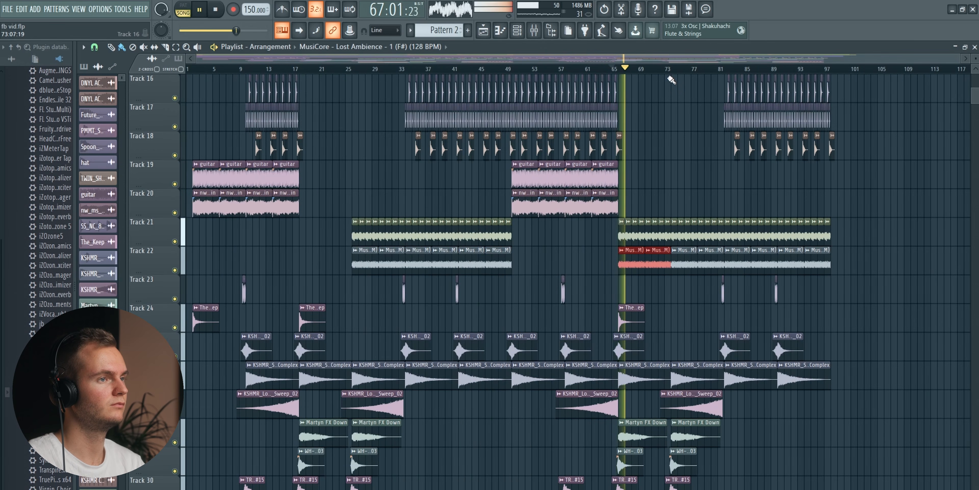
{"action": "scroll", "coordinate": [669, 73], "scroll_direction": "up", "scroll_amount": 2}
{"action": "scroll", "coordinate": [669, 73], "scroll_direction": "down", "scroll_amount": 2}
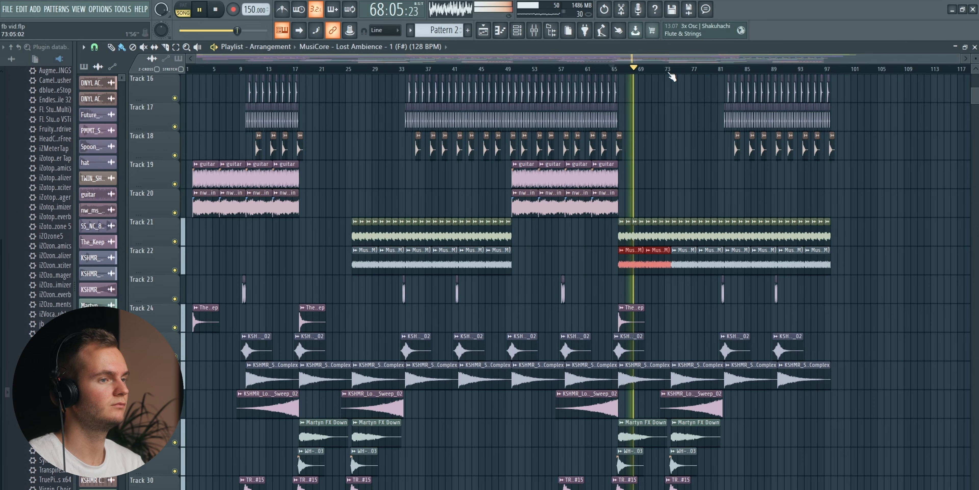
Set the Chords 1 output volume automation point at bar 66 on Track 3 to 0.6 and replay from there.
{"action": "scroll", "coordinate": [971, 100], "scroll_direction": "up", "scroll_amount": 5}
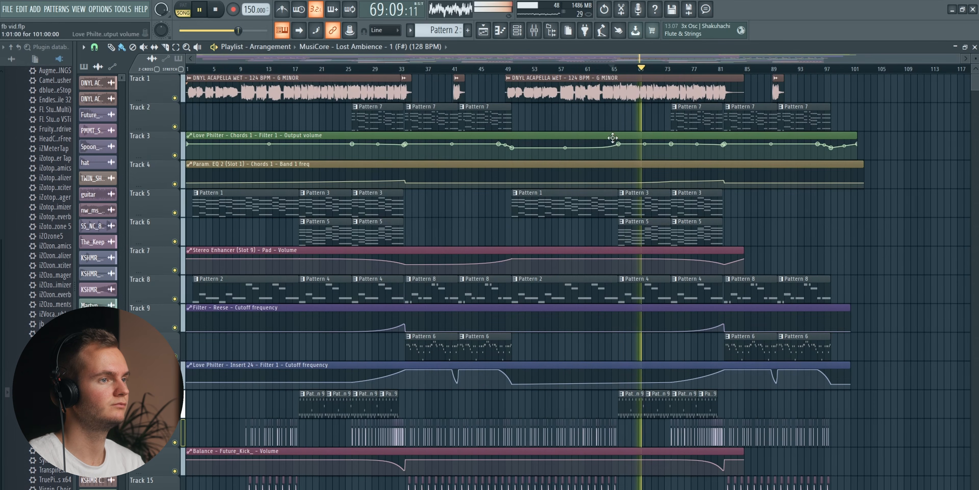
{"action": "right_click", "coordinate": [620, 145]}
{"action": "left_click", "coordinate": [638, 322]}
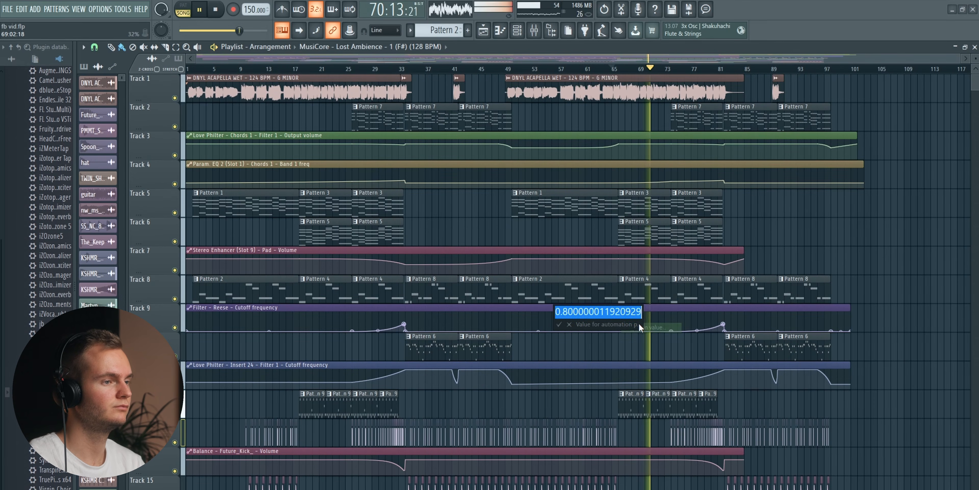
{"action": "type", "text": "0.6"}
{"action": "key", "text": "Return"}
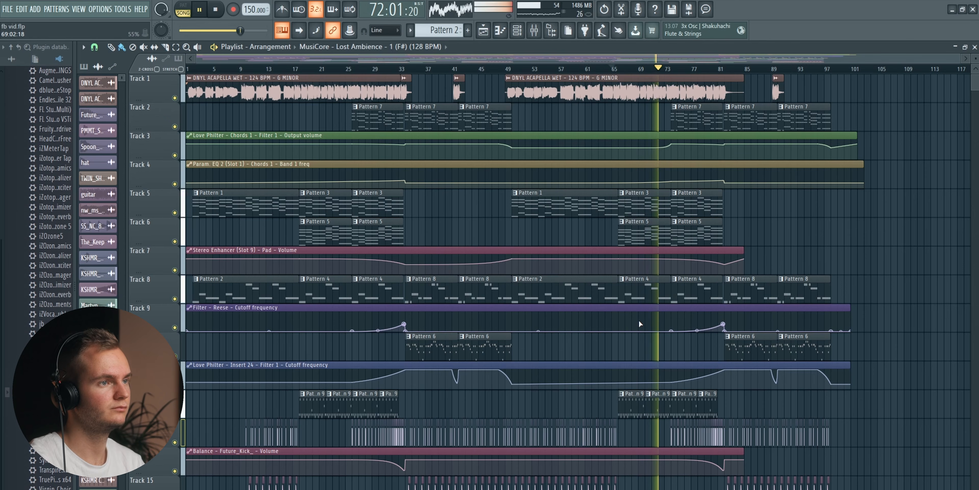
{"action": "left_click", "coordinate": [617, 68]}
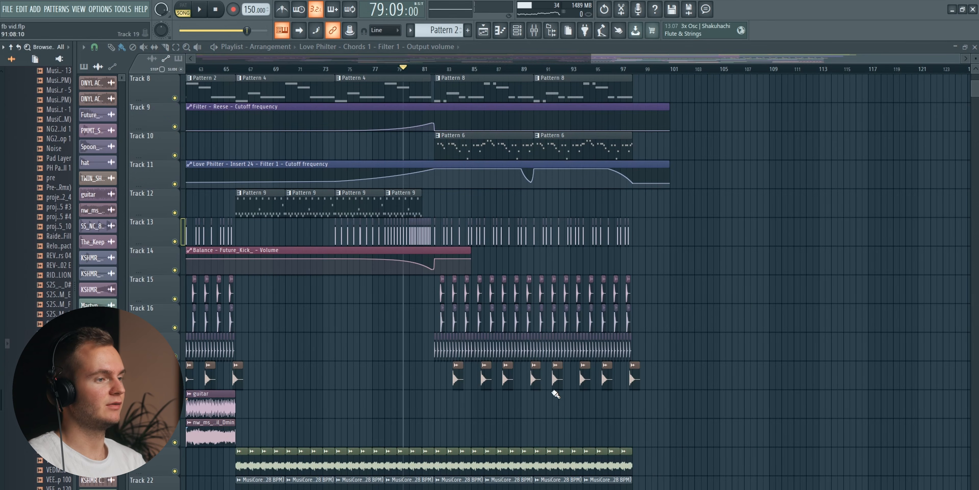
Add the "sandry drop ahhh but with tapestop" audio at bar 81 and set its time-stretching mode to Stretch.
{"action": "scroll", "coordinate": [556, 394], "scroll_direction": "down", "scroll_amount": 5}
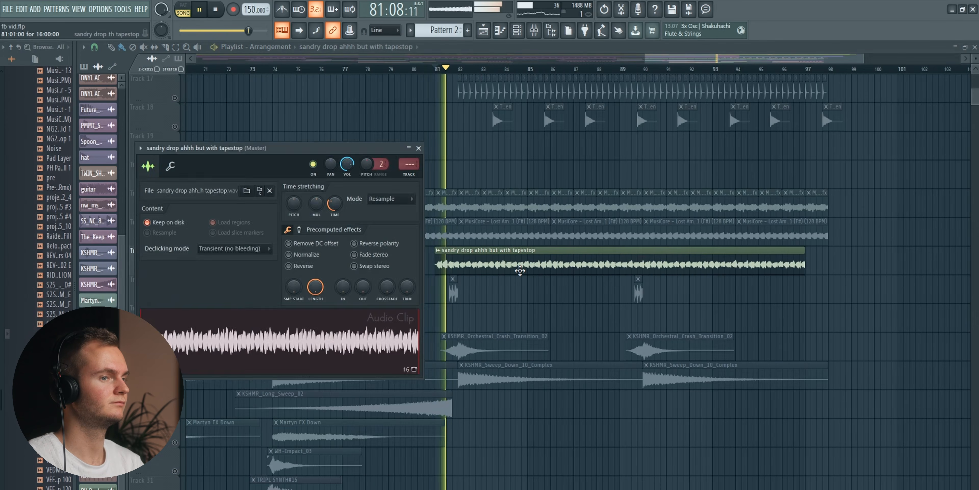
{"action": "left_click", "coordinate": [389, 198]}
{"action": "left_click", "coordinate": [384, 240]}
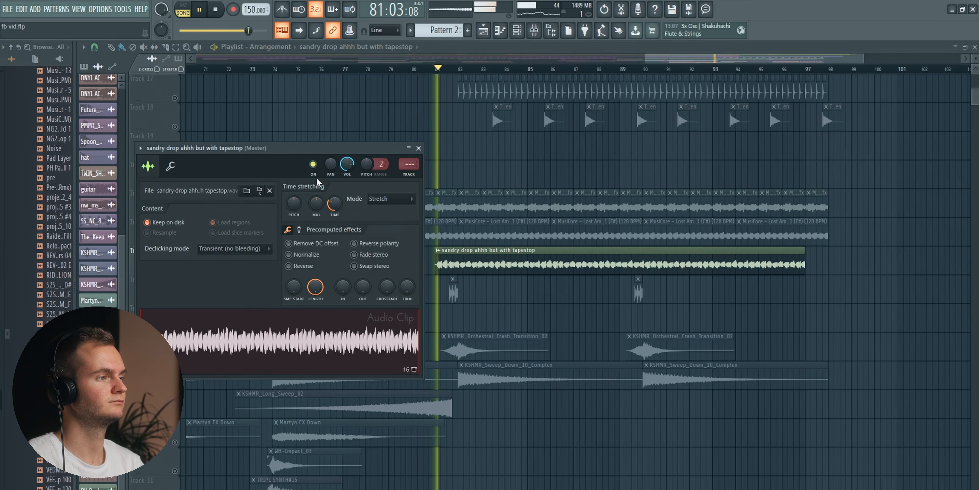
Move the "sandry drop ahhh but with tapestop" clip one bar later on its track.
{"action": "double_click", "coordinate": [573, 266]}
{"action": "key", "text": "space"}
{"action": "left_click_drag", "start_coordinate": [573, 267], "coordinate": [597, 267]}
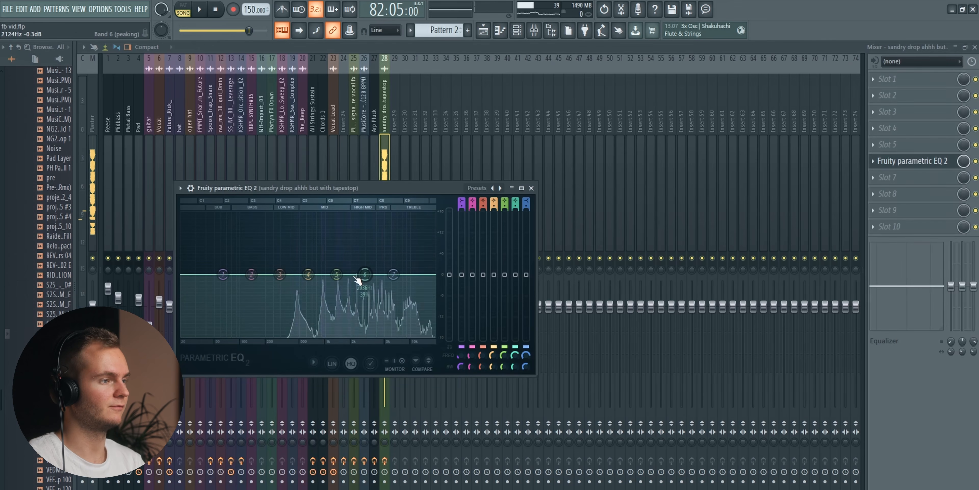
Sweep a narrow band 6 in the tapestop clip's Parametric EQ 2 during playback and cut it about 10 dB near 1856 Hz.
{"action": "key", "text": "space"}
{"action": "left_click_drag", "start_coordinate": [364, 273], "coordinate": [358, 269]}
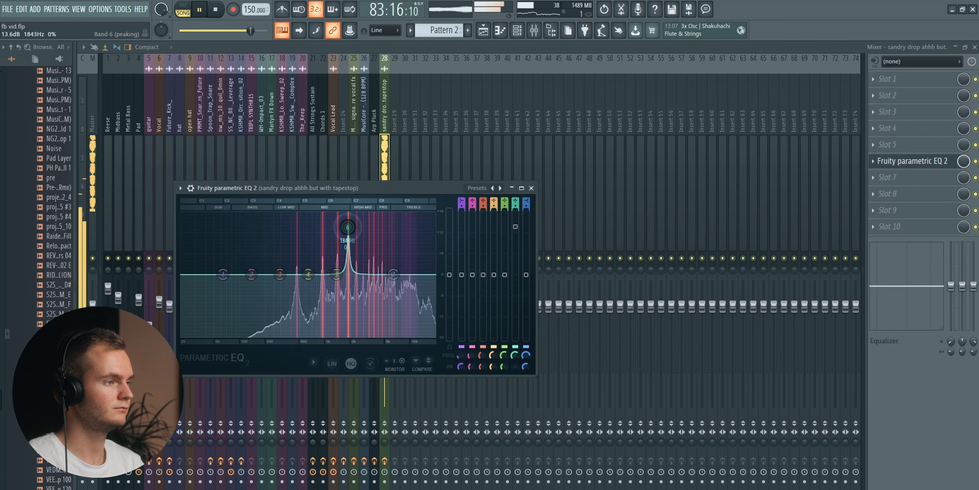
{"action": "left_click_drag", "start_coordinate": [515, 227], "coordinate": [515, 310]}
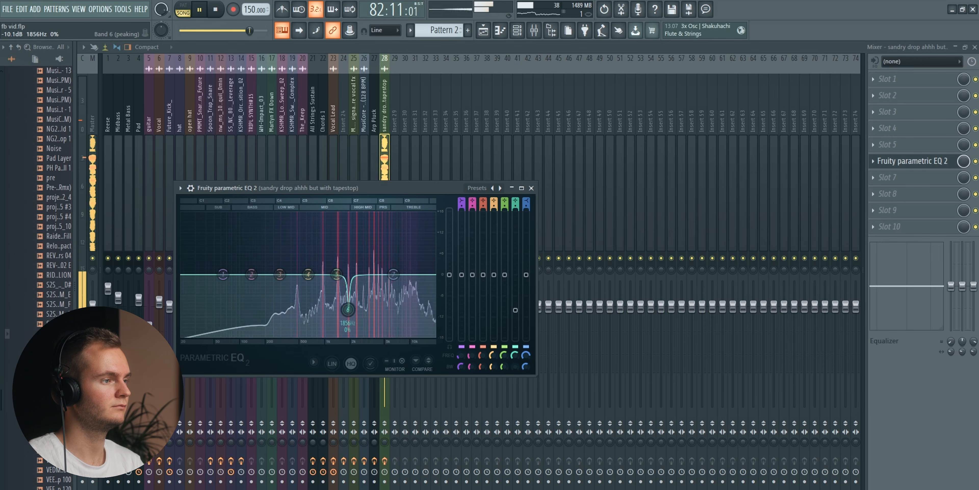
Cut band 5 in the tapestop clip's Parametric EQ 2, just below the band 6 notch, and replay the second drop with all tracks.
{"action": "left_click_drag", "start_coordinate": [336, 274], "coordinate": [337, 292]}
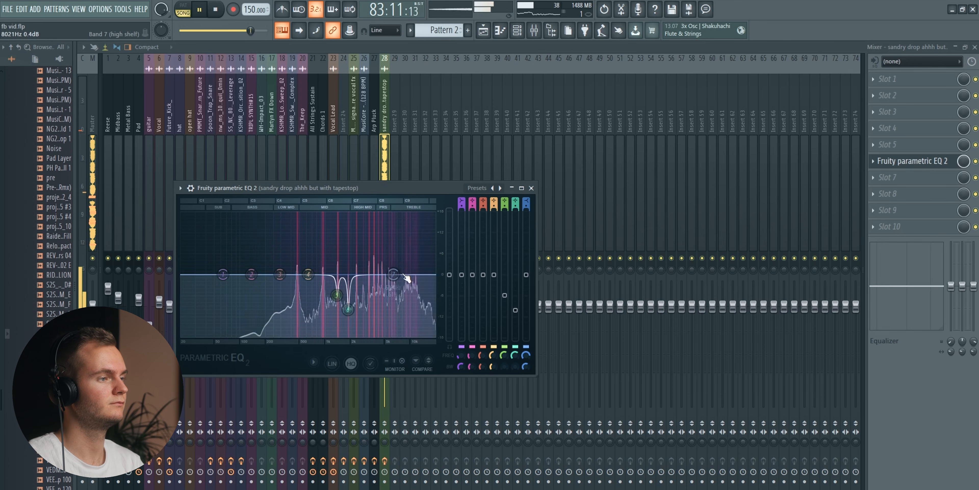
{"action": "key", "text": "F5"}
{"action": "key", "text": "space"}
{"action": "scroll", "coordinate": [412, 213], "scroll_direction": "up", "scroll_amount": 5}
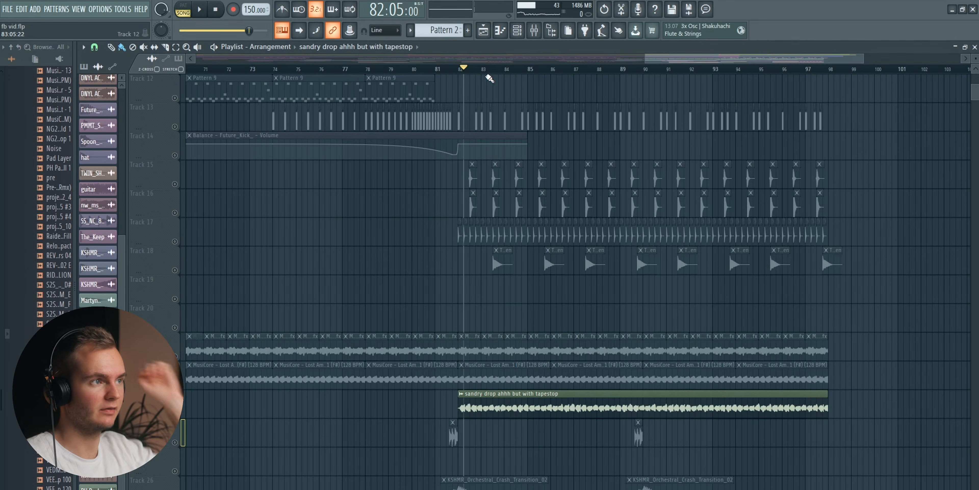
{"action": "key", "text": "space"}
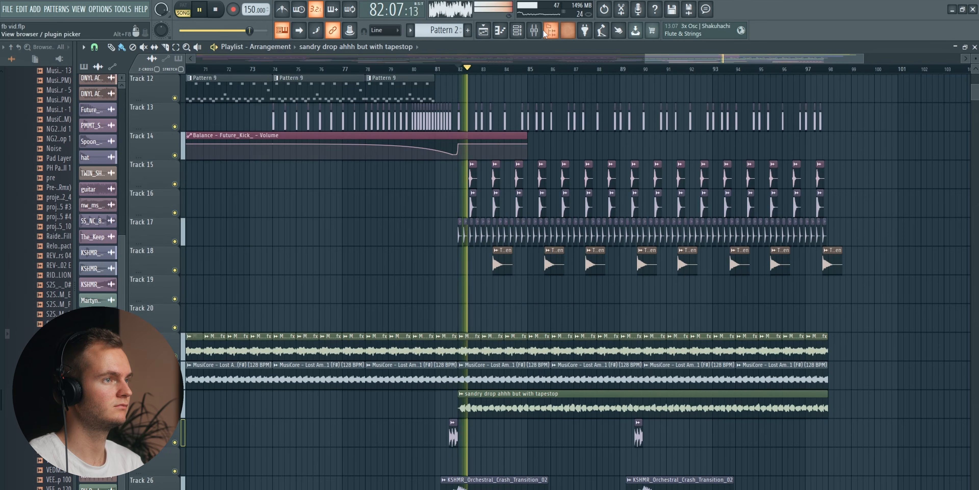
Lower the tapestop insert's mixer level slightly and compare its playlist track soloed with the full mix.
{"action": "key", "text": "F9"}
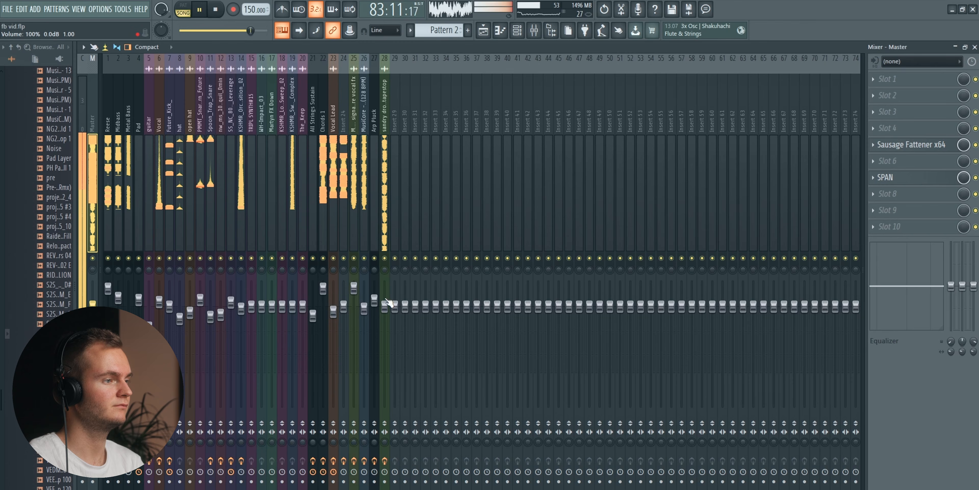
{"action": "left_click_drag", "start_coordinate": [385, 304], "coordinate": [384, 314]}
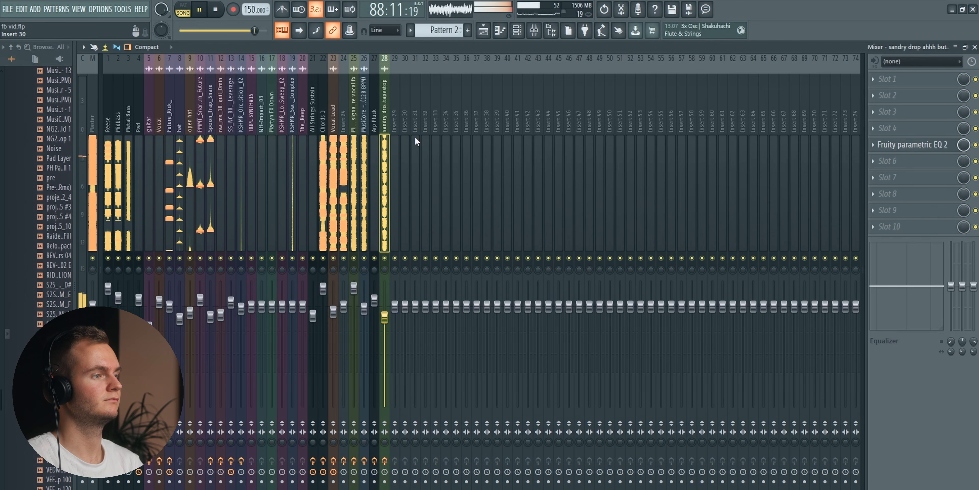
{"action": "left_click", "coordinate": [480, 35]}
{"action": "right_click", "coordinate": [176, 412]}
{"action": "left_click", "coordinate": [173, 413]}
{"action": "right_click", "coordinate": [175, 413]}
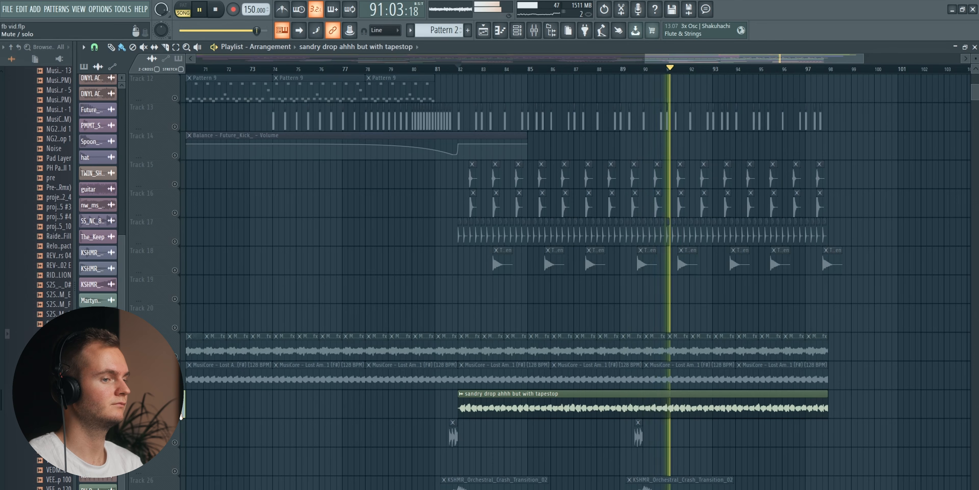
{"action": "right_click", "coordinate": [175, 413]}
{"action": "key", "text": "space"}
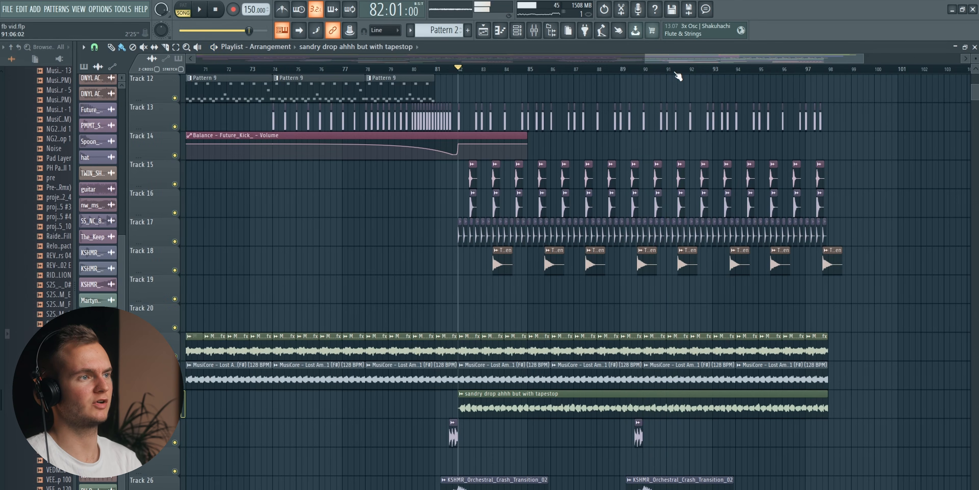
Play the arrangement from the start and examine all its playlist tracks, the mixer levels and the channel list.
{"action": "scroll", "coordinate": [676, 75], "scroll_direction": "down", "scroll_amount": 4}
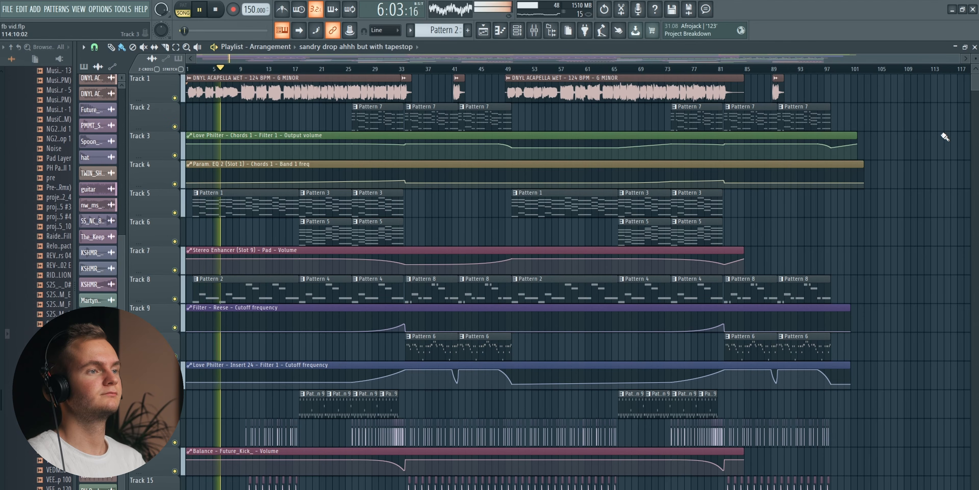
{"action": "scroll", "coordinate": [975, 60], "scroll_direction": "down", "scroll_amount": 4}
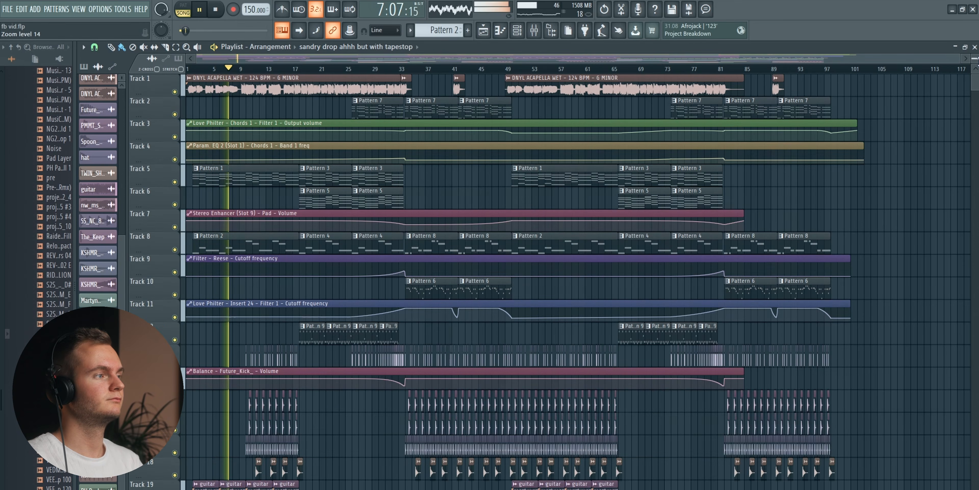
{"action": "scroll", "coordinate": [975, 60], "scroll_direction": "down", "scroll_amount": 4}
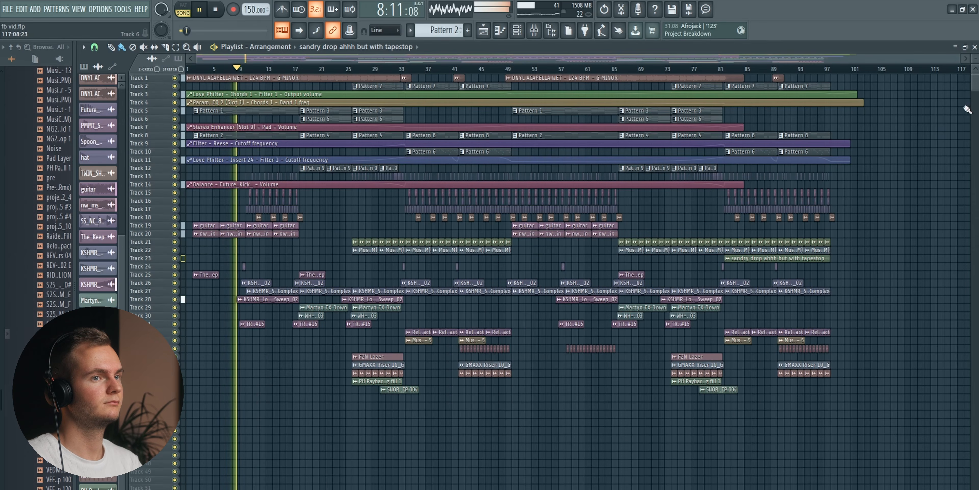
{"action": "scroll", "coordinate": [974, 55], "scroll_direction": "up", "scroll_amount": 6}
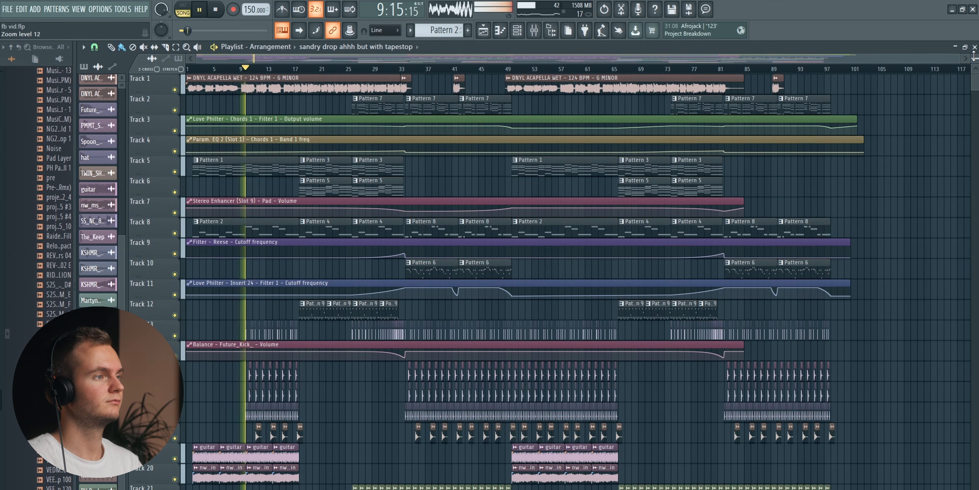
{"action": "key", "text": "F9"}
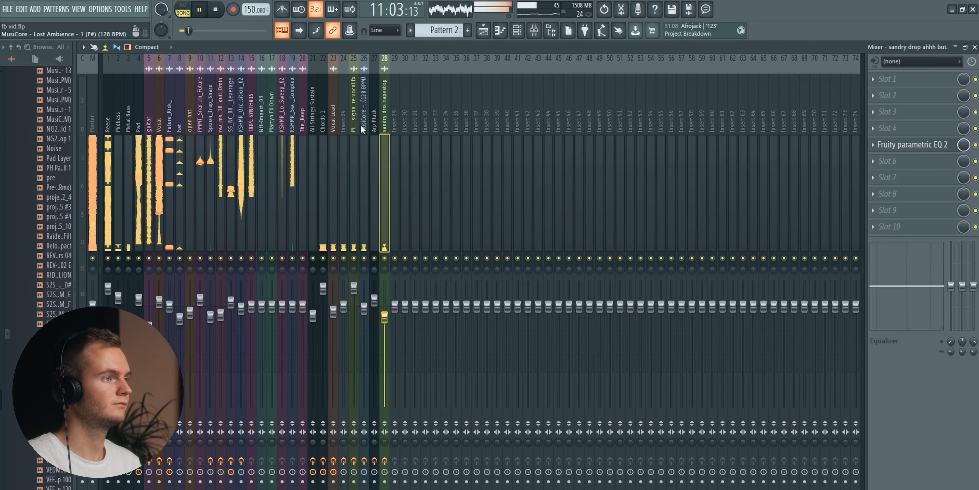
{"action": "left_click", "coordinate": [714, 48]}
{"action": "left_click", "coordinate": [720, 59]}
{"action": "left_click_drag", "start_coordinate": [687, 48], "coordinate": [830, 51]}
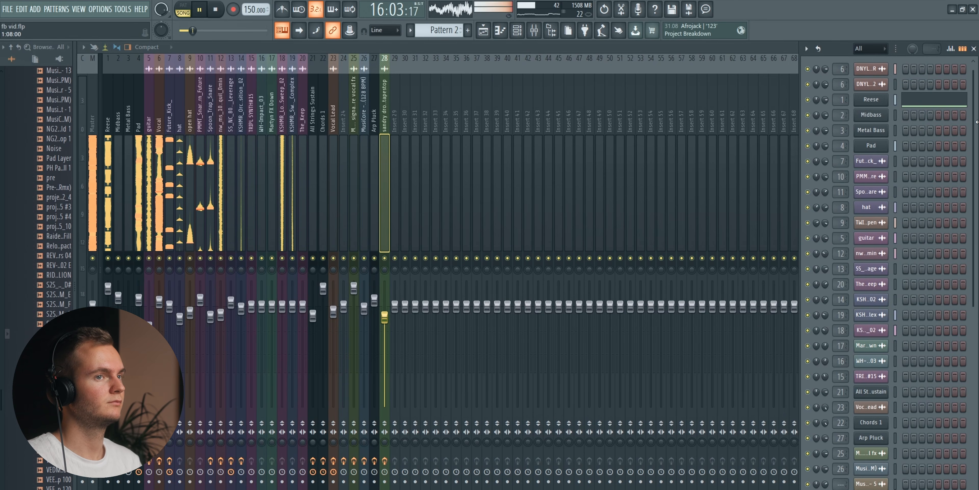
{"action": "key", "text": "F6"}
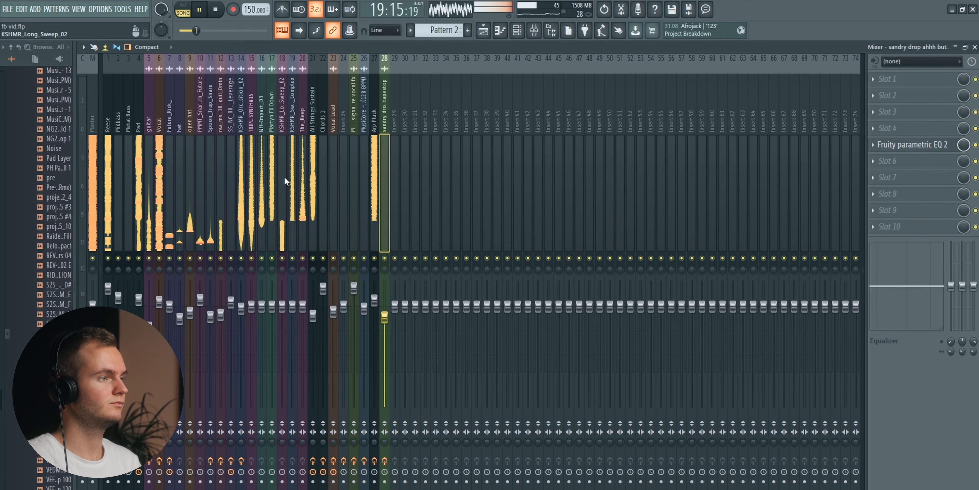
Compare the mix with the Arp Pluck insert muted and unmuted, and return to the playlist.
{"action": "left_click", "coordinate": [374, 258]}
{"action": "left_click", "coordinate": [375, 259]}
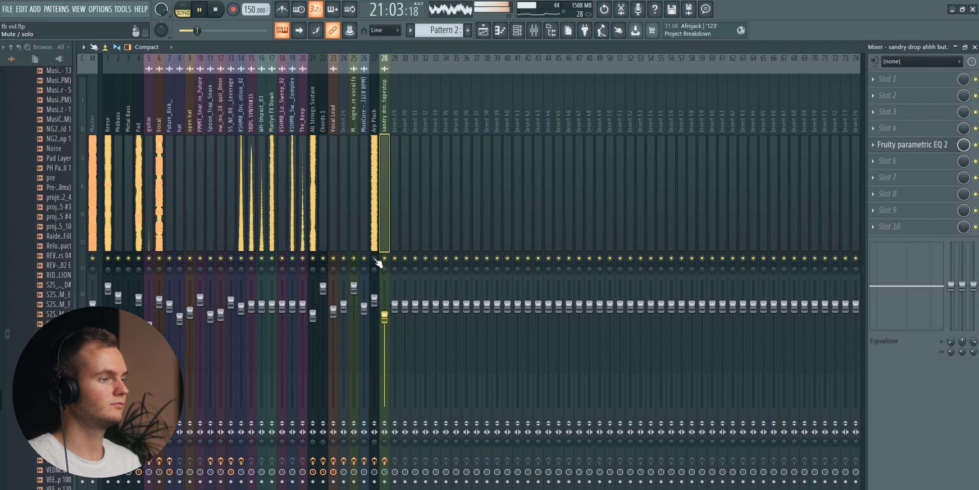
{"action": "left_click", "coordinate": [975, 46]}
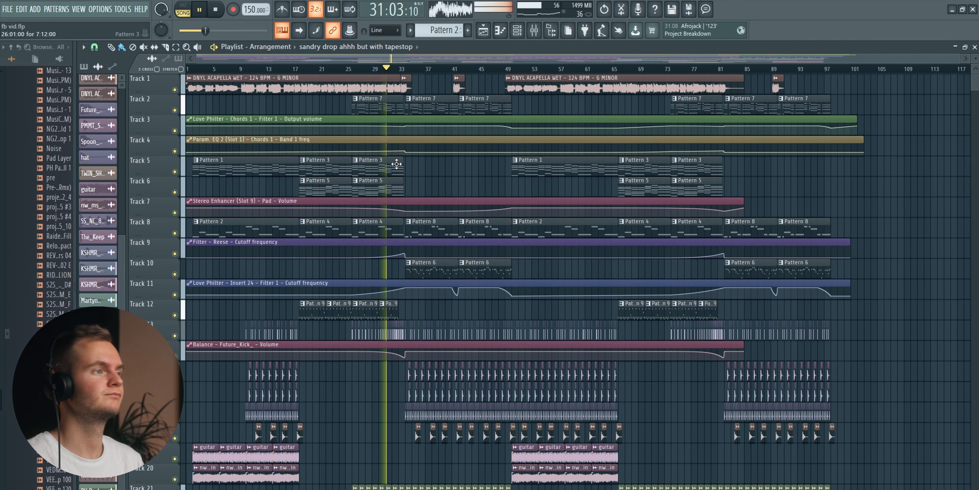
Examine the transition into the first drop around bar 34 and its mixer levels during playback.
{"action": "scroll", "coordinate": [408, 72], "scroll_direction": "up", "scroll_amount": 5}
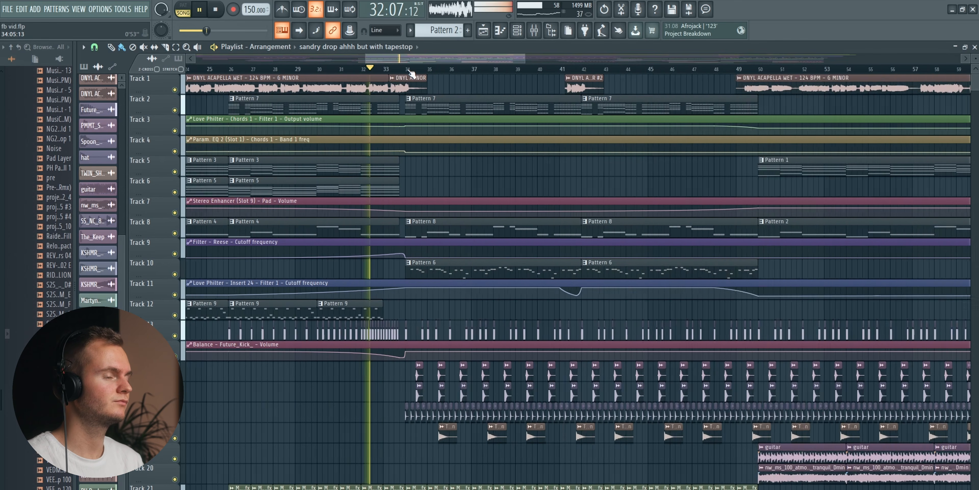
{"action": "scroll", "coordinate": [411, 72], "scroll_direction": "up", "scroll_amount": 1}
{"action": "scroll", "coordinate": [411, 73], "scroll_direction": "up", "scroll_amount": 1}
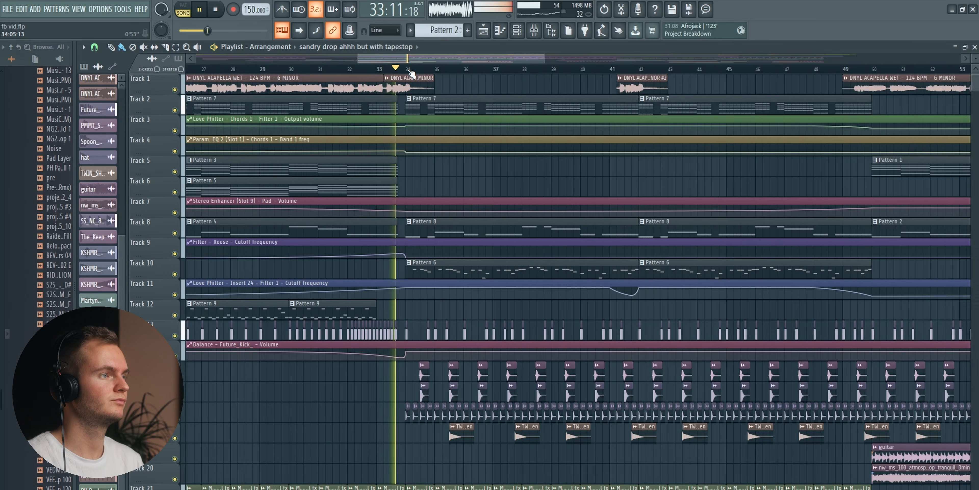
{"action": "scroll", "coordinate": [411, 72], "scroll_direction": "down", "scroll_amount": 7}
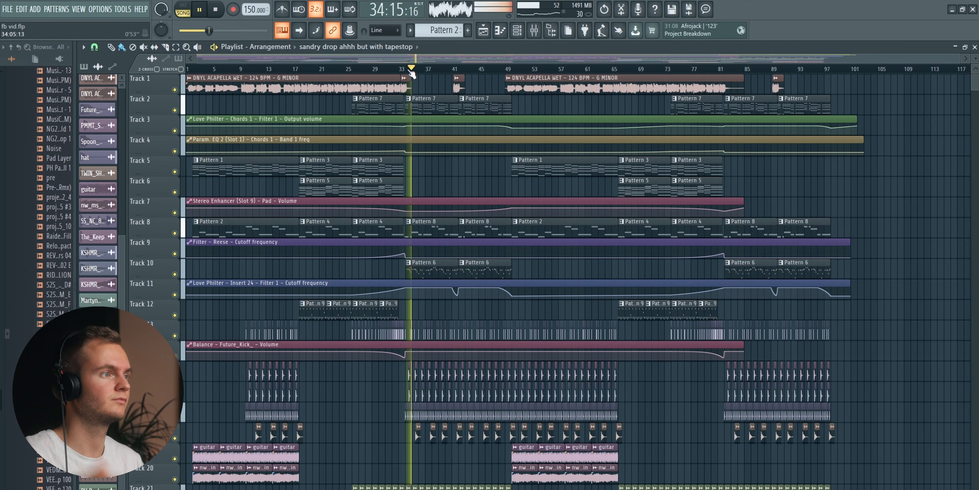
{"action": "scroll", "coordinate": [411, 72], "scroll_direction": "up", "scroll_amount": 3}
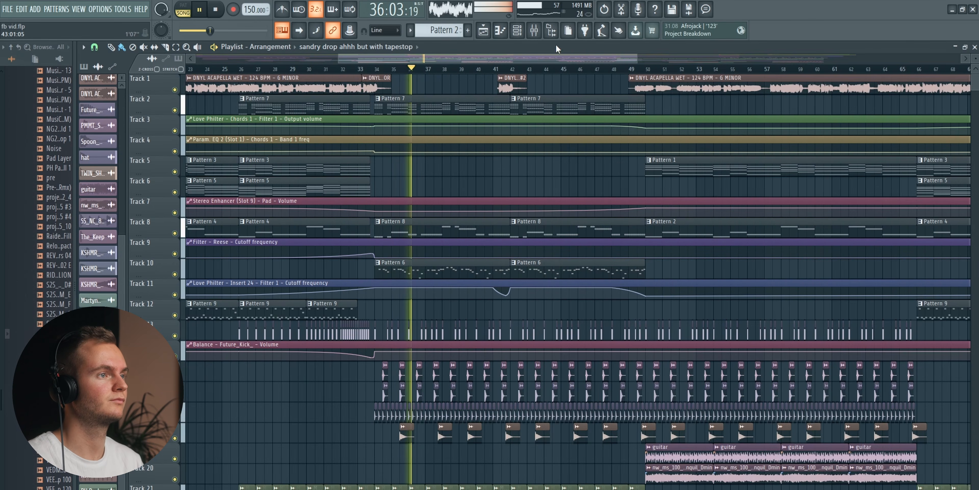
{"action": "key", "text": "F9"}
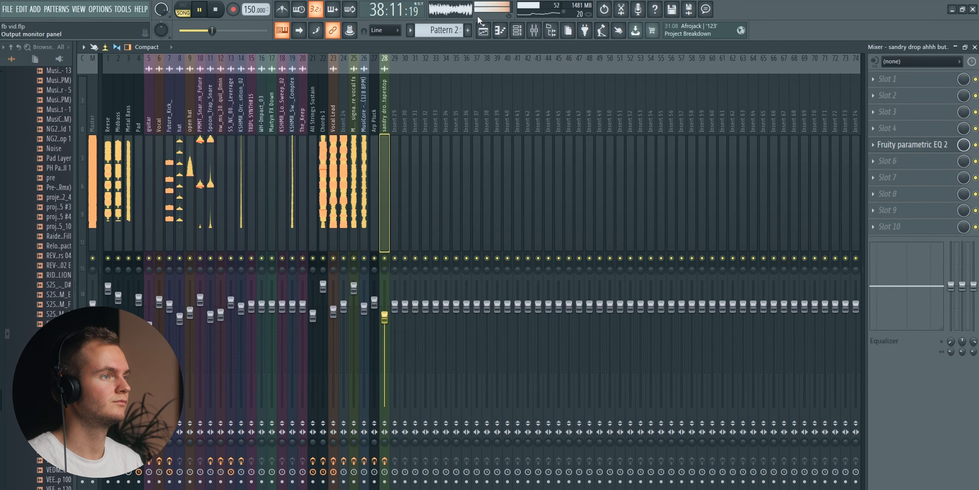
{"action": "left_click", "coordinate": [483, 31]}
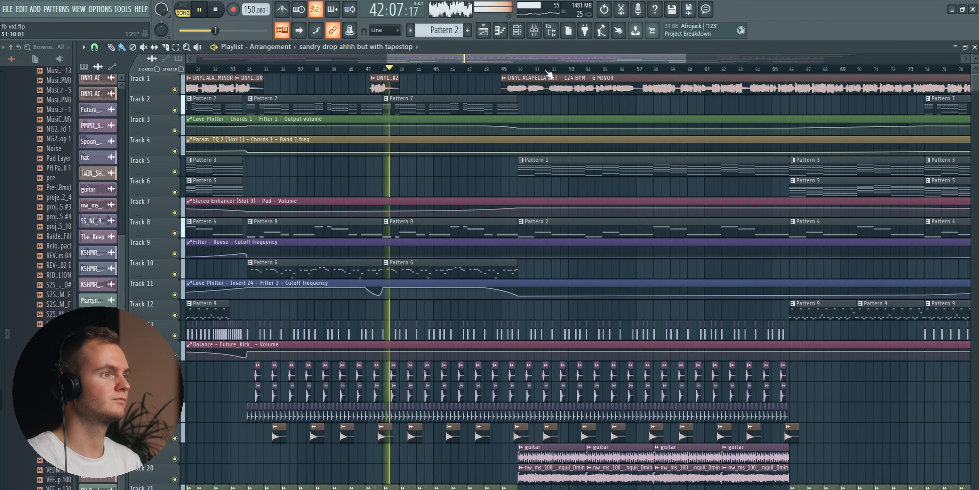
Place a copy of the short "DNYL ACAPELLA WET - 124 BPM - G MINOR #2" vocal clip at bar 97 on Track 1.
{"action": "scroll", "coordinate": [548, 73], "scroll_direction": "down", "scroll_amount": 5}
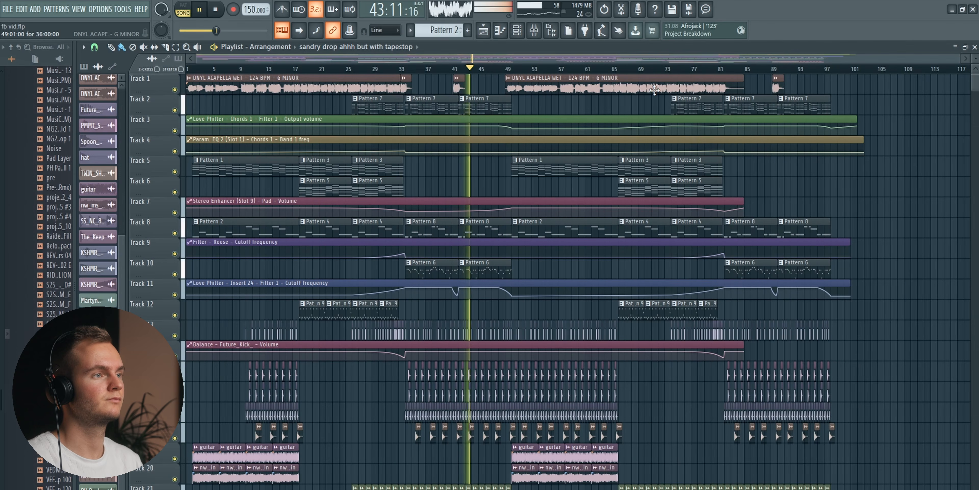
{"action": "scroll", "coordinate": [857, 76], "scroll_direction": "up", "scroll_amount": 6}
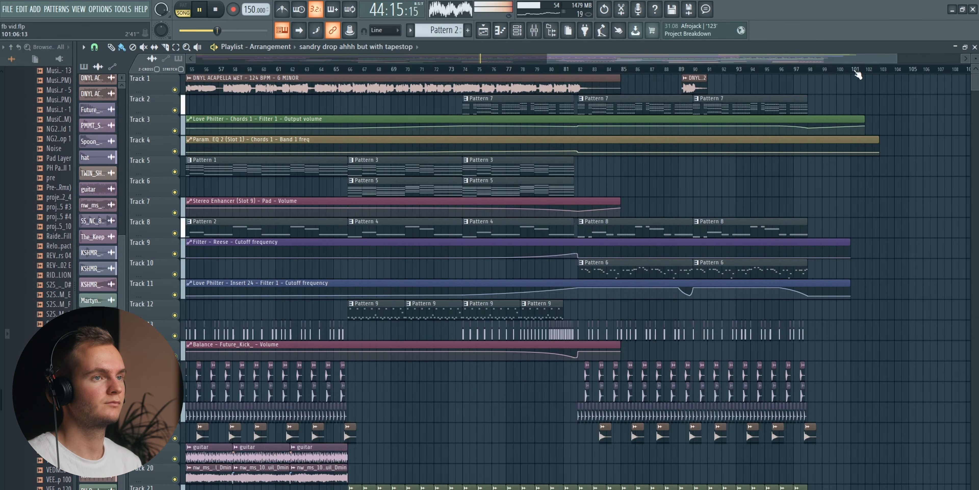
{"action": "scroll", "coordinate": [608, 79], "scroll_direction": "up", "scroll_amount": 2}
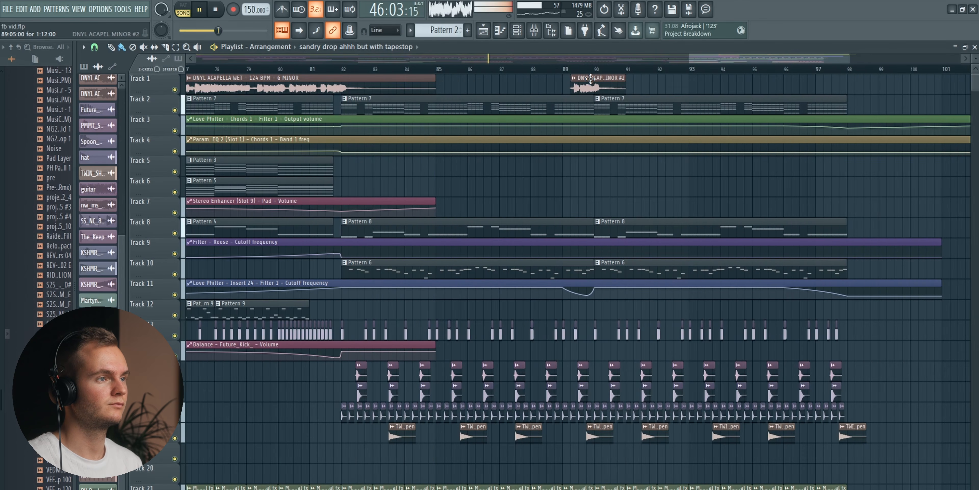
{"action": "left_click", "coordinate": [609, 81]}
{"action": "left_click", "coordinate": [831, 87]}
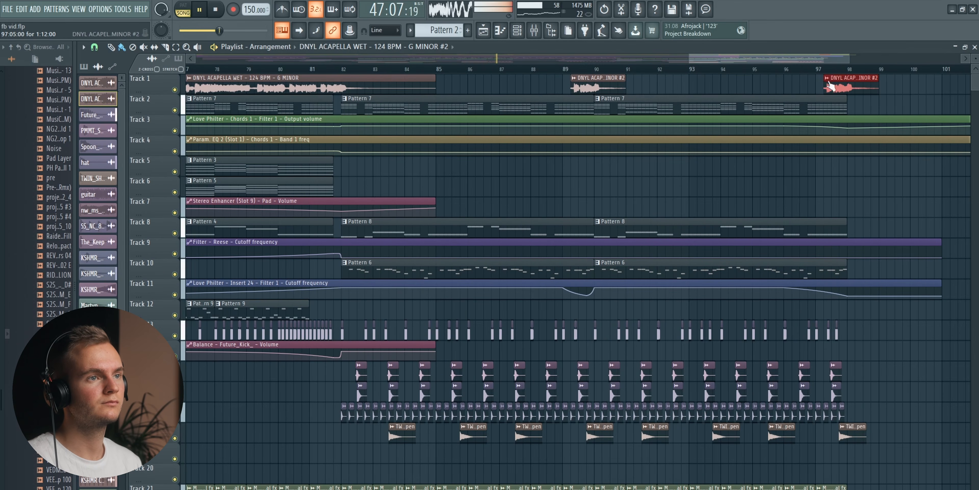
{"action": "scroll", "coordinate": [771, 69], "scroll_direction": "down", "scroll_amount": 5}
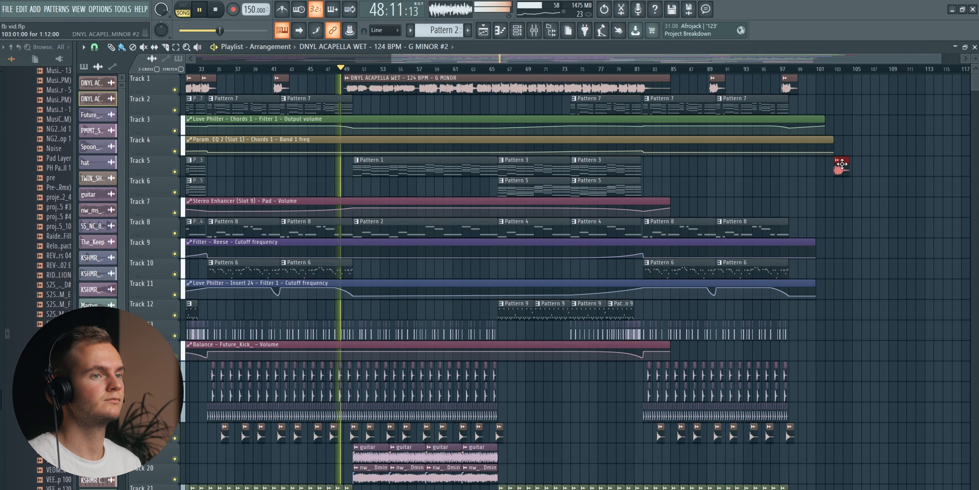
{"action": "scroll", "coordinate": [449, 75], "scroll_direction": "down", "scroll_amount": 2}
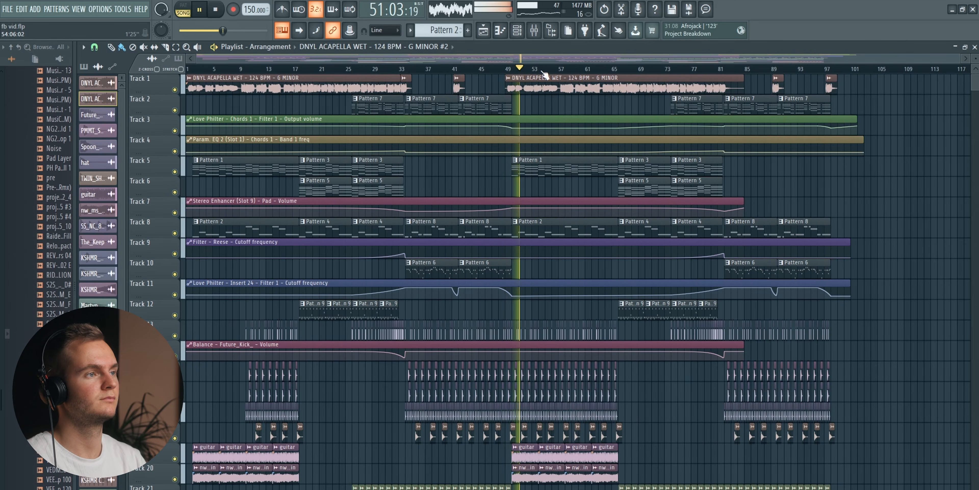
Inspect the sample settings of the long vocal clip at bar 49 and its Vocal mixer insert.
{"action": "scroll", "coordinate": [533, 75], "scroll_direction": "up", "scroll_amount": 2}
{"action": "double_click", "coordinate": [537, 80]}
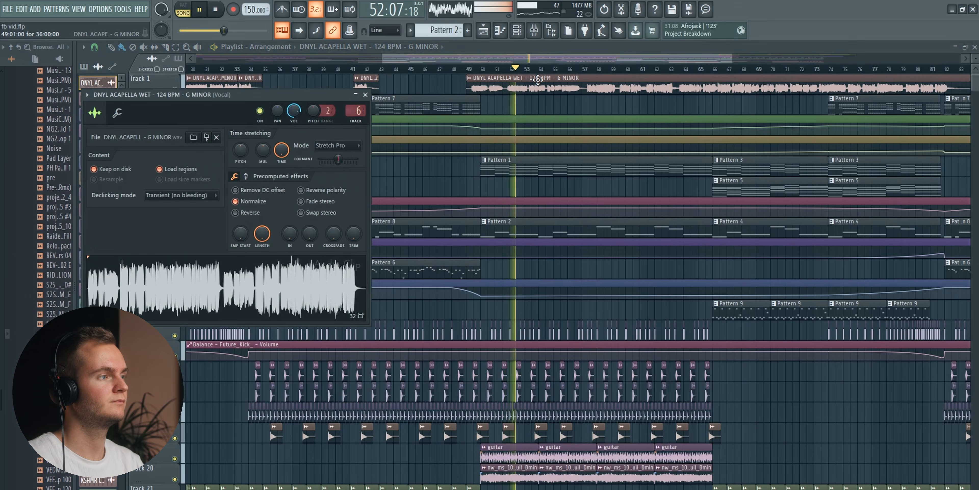
{"action": "key", "text": "Escape"}
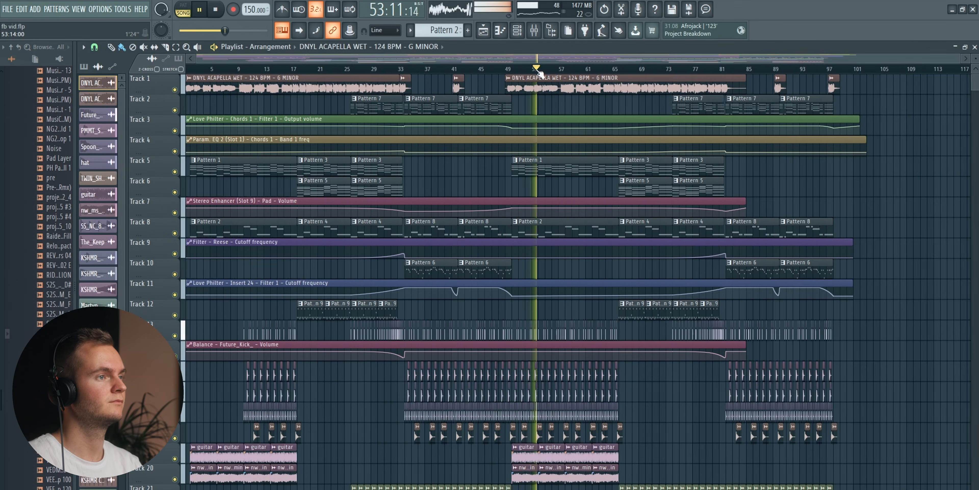
{"action": "left_click", "coordinate": [534, 30]}
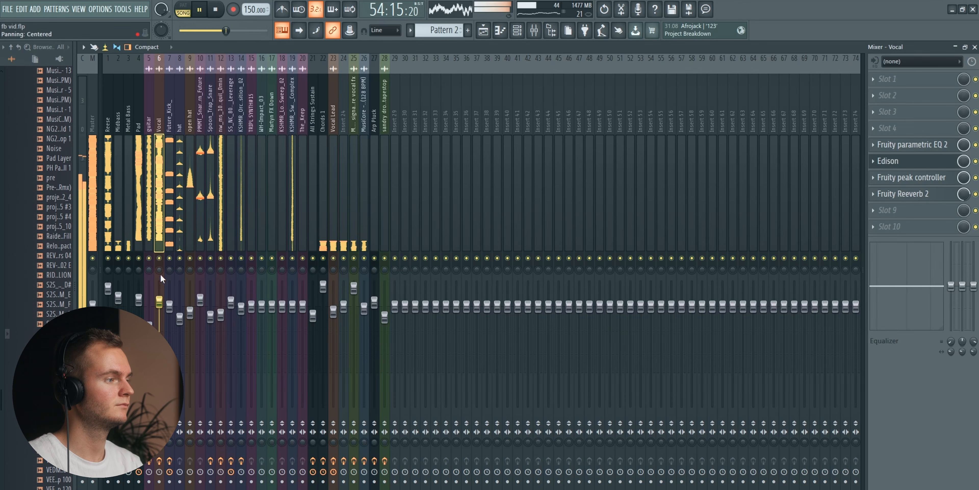
{"action": "left_click", "coordinate": [483, 31]}
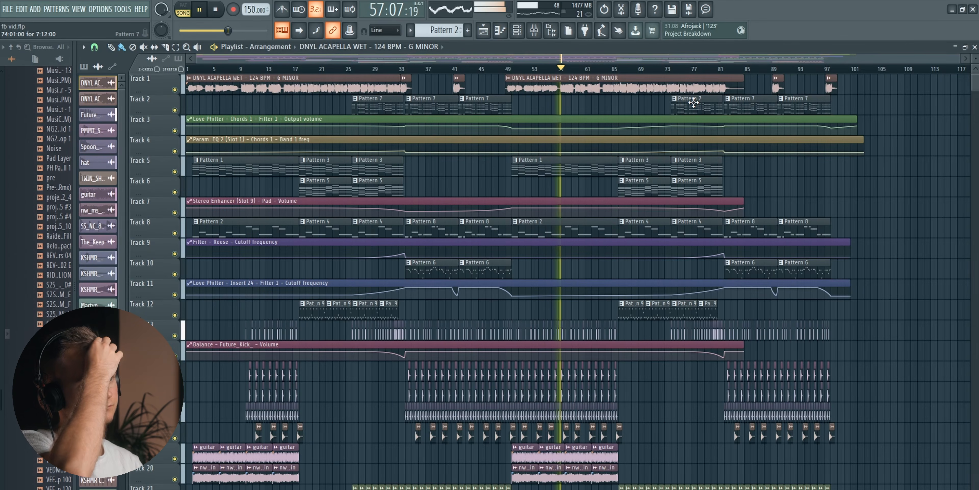